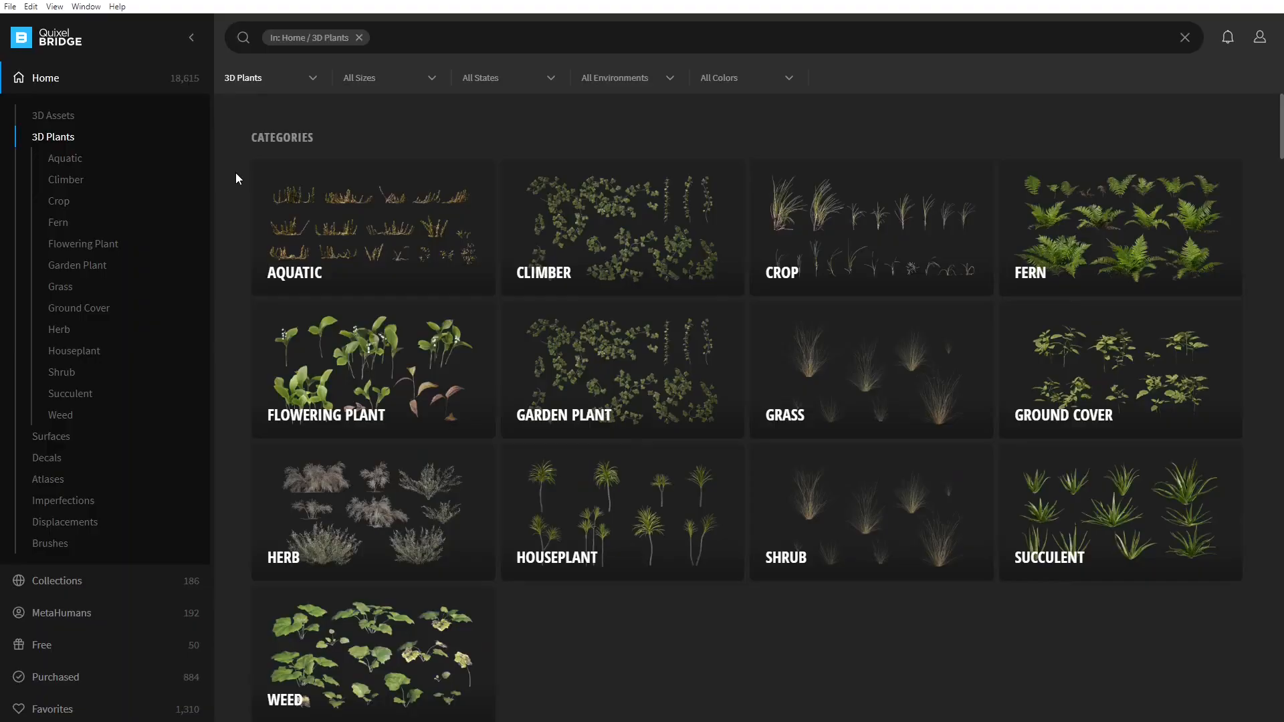
Browse the 3D Plants categories, switch to the Epic Games Launcher and open its Unreal Engine library.
scroll(236, 175, "down", 5)
scroll(235, 176, "down", 5)
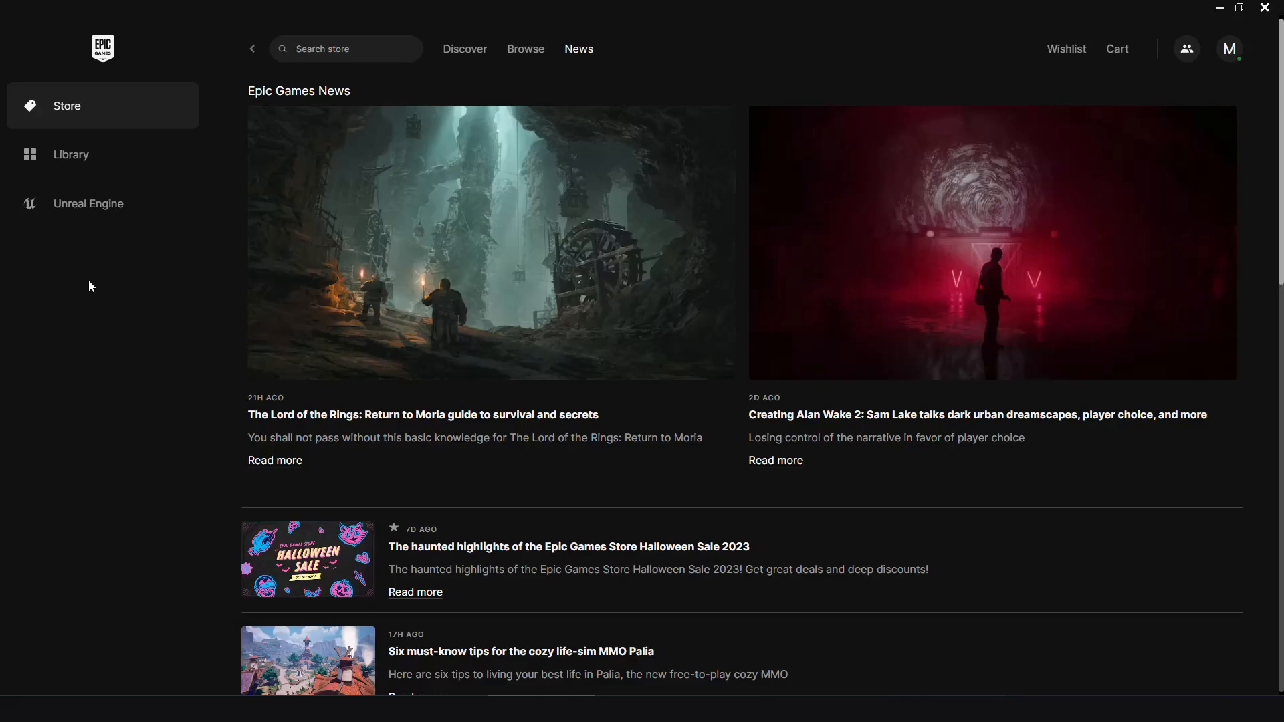
left_click(81, 203)
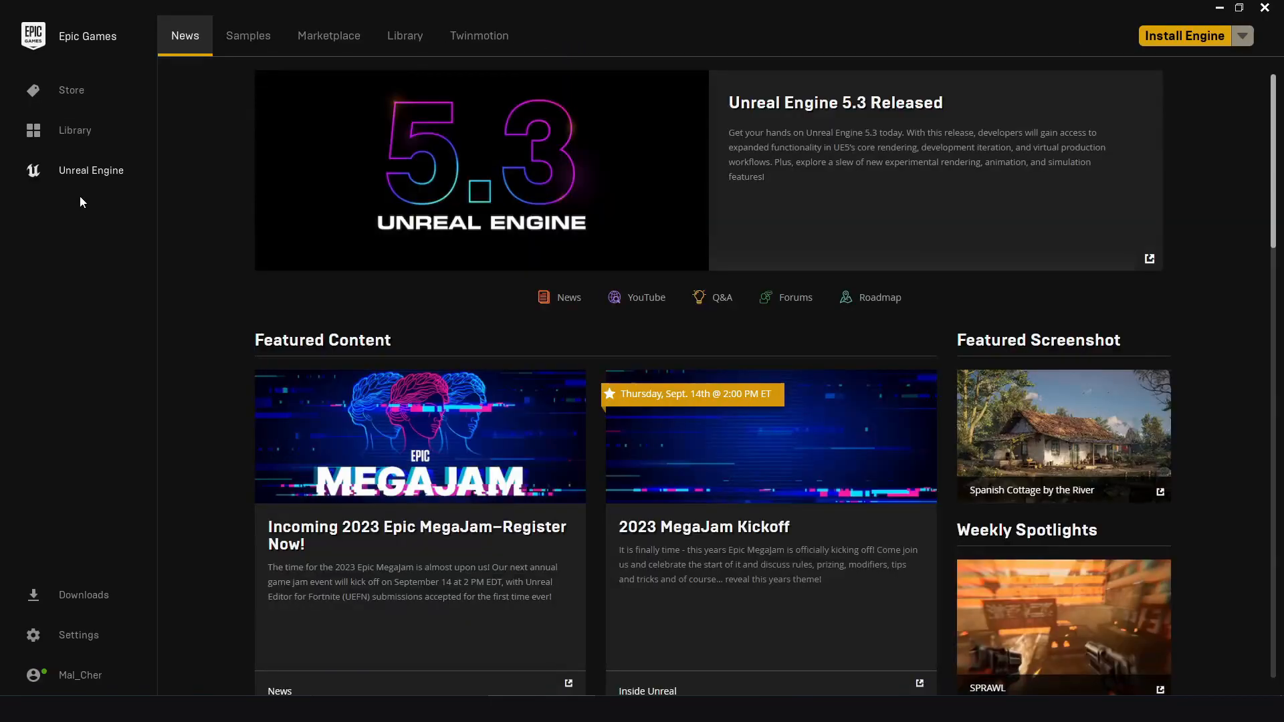
left_click(404, 36)
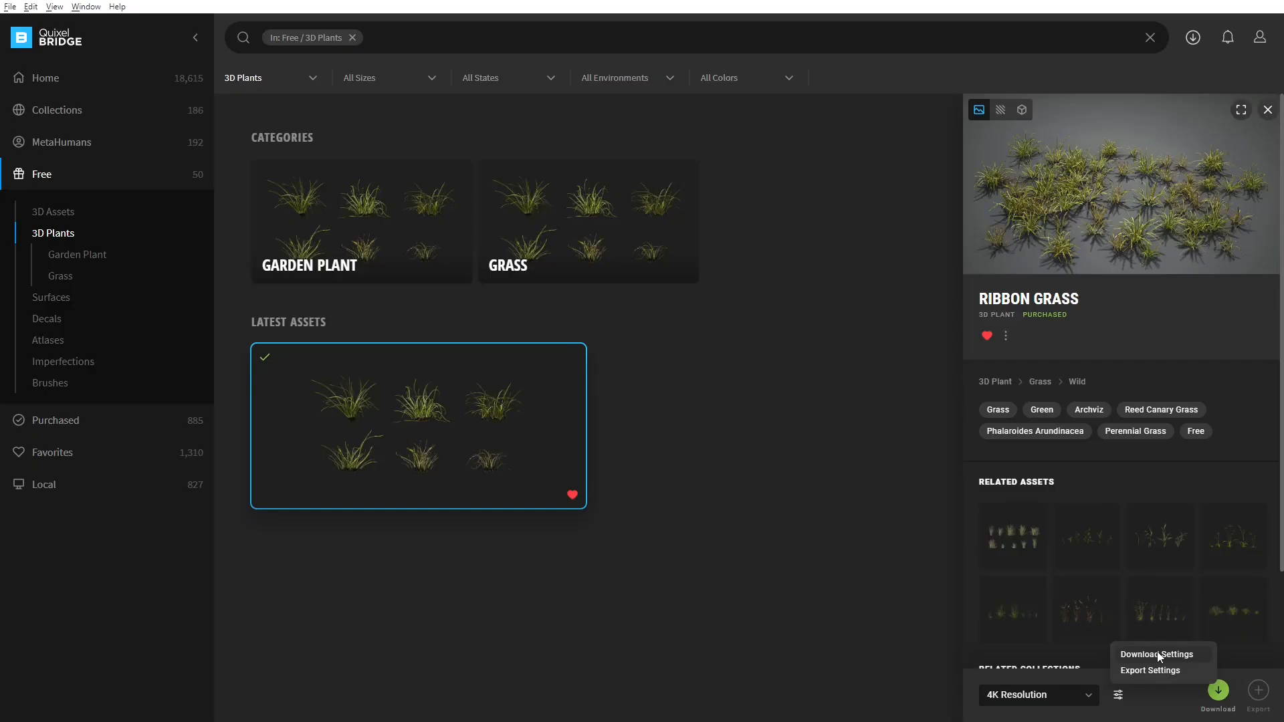
Switch to Quixel Bridge and open the download settings for the free Ribbon Grass asset.
left_click(1157, 651)
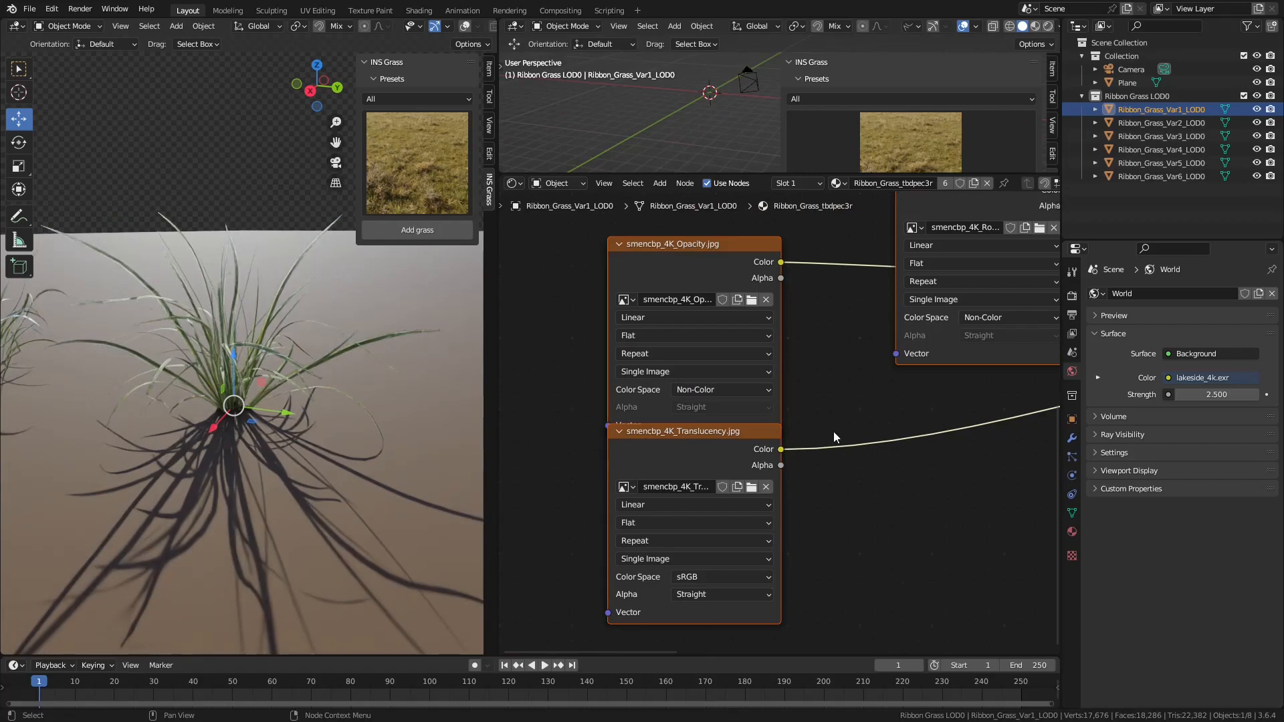
In Blender, connect the output of the Translucent-Principled Mix Shader to the second shader input of the final Mix Shader in the ribbon grass material.
key("Home")
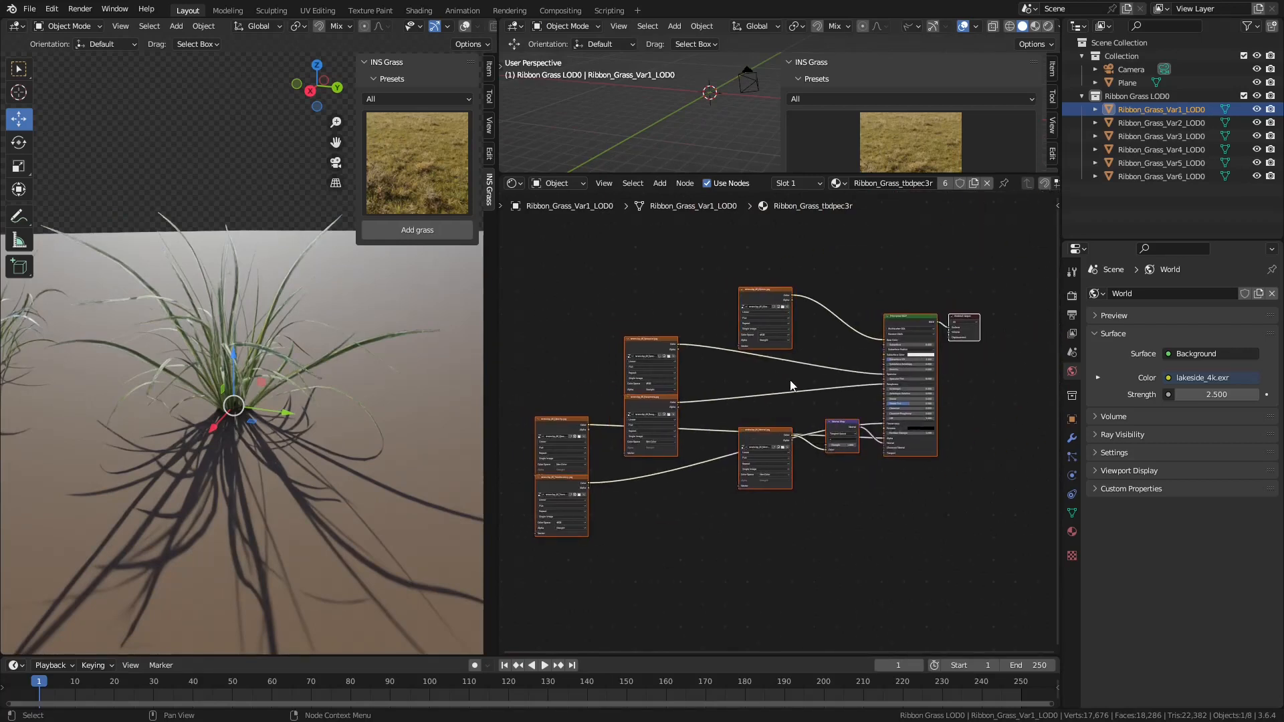
left_click_drag(654, 306, 725, 515)
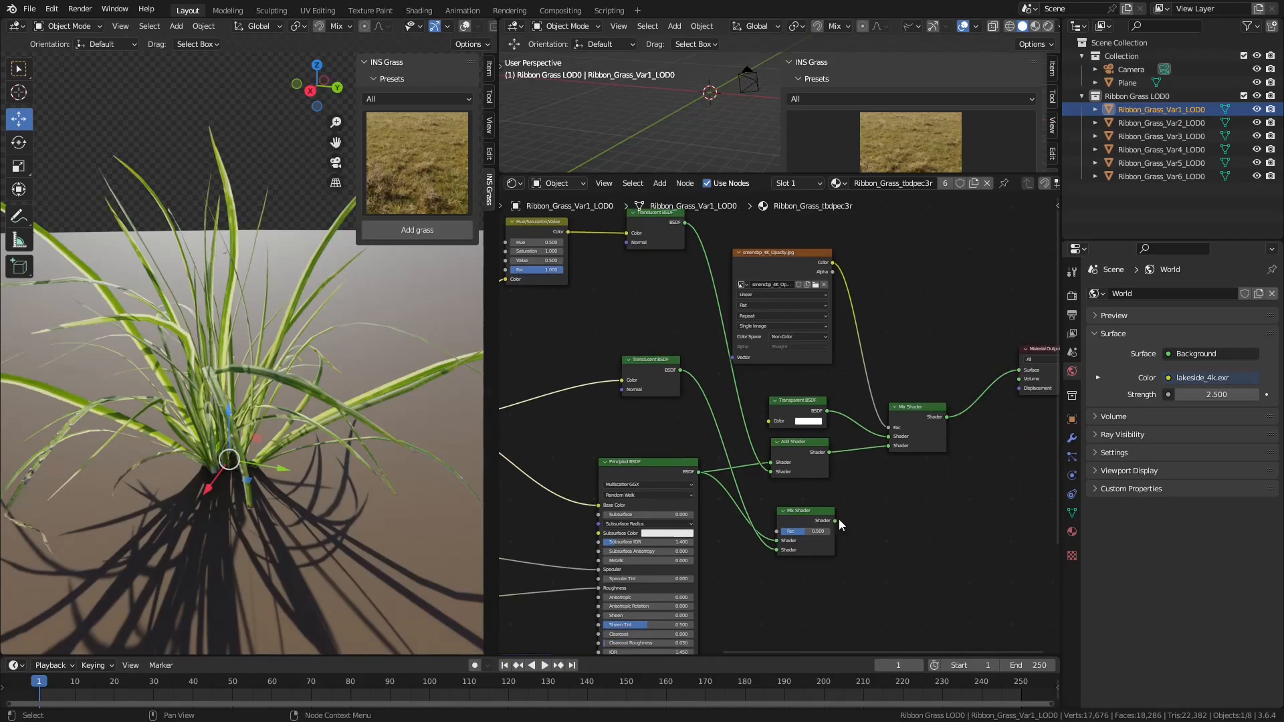
left_click_drag(836, 521, 889, 446)
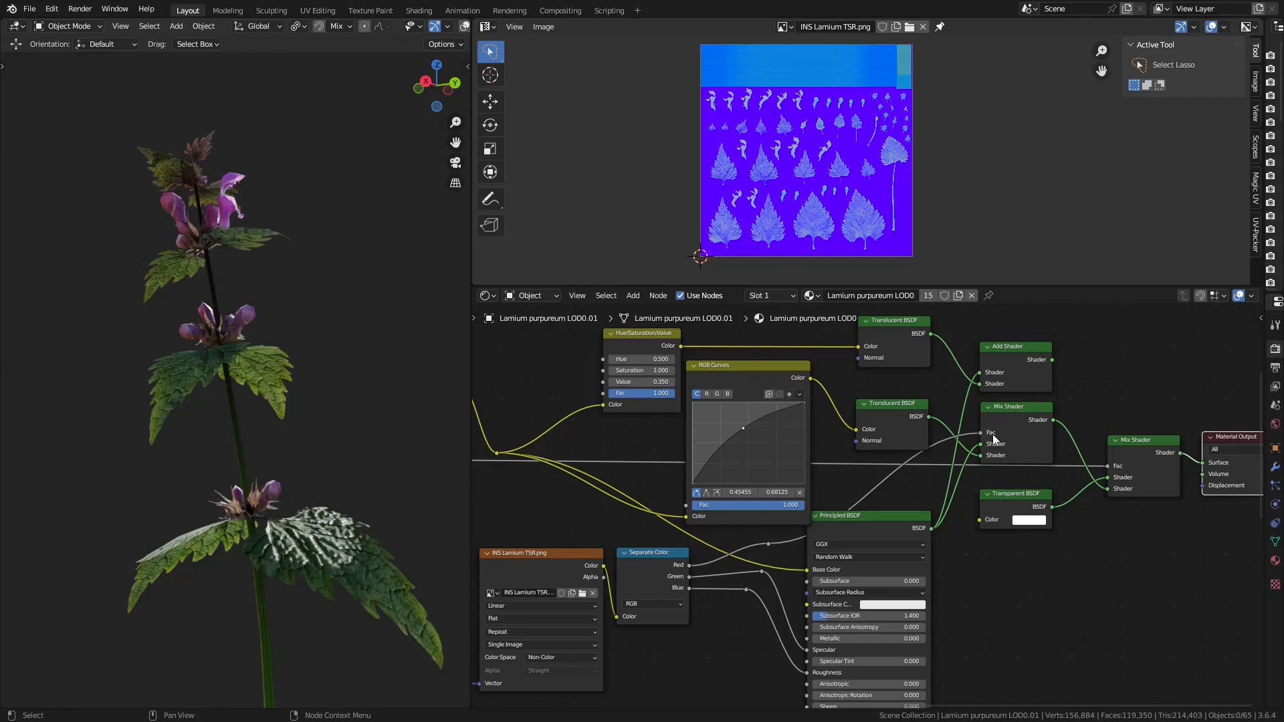
left_click(768, 543, "ctrl+shift")
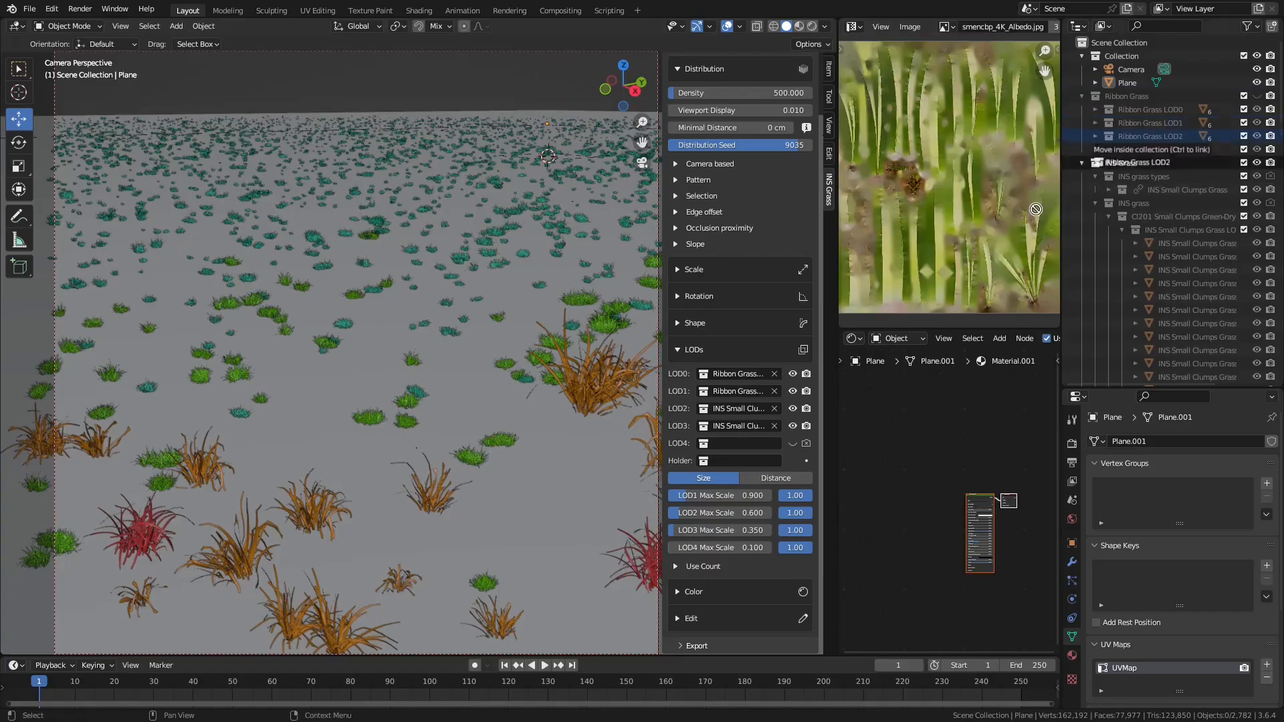
Assign the Ribbon Grass LOD2 collection to a level-of-detail slot in the grass's LODs settings.
left_click_drag(1162, 150, 736, 427)
left_click_drag(728, 496, 689, 533)
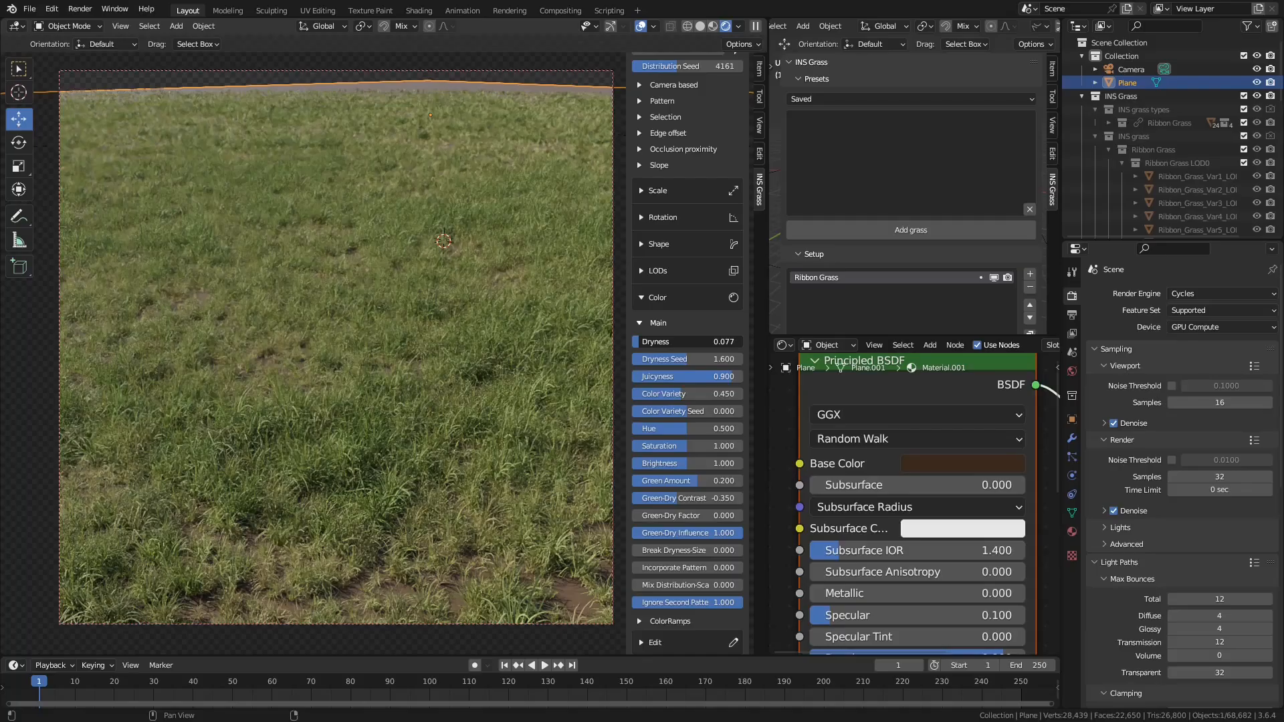
Try a grass Dryness of 0.744, cancel it, and pick a colour for the Green-Dry ramp's stop 1.
left_click_drag(642, 342, 713, 342)
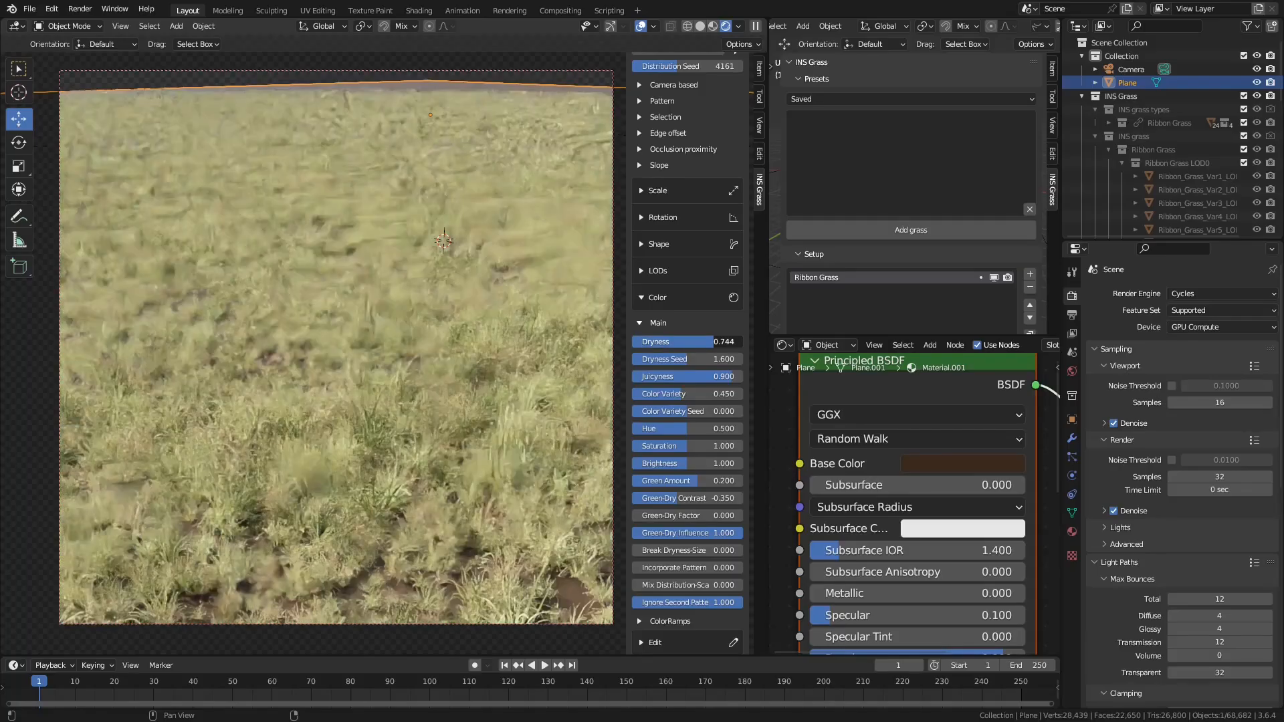
right_click(714, 341)
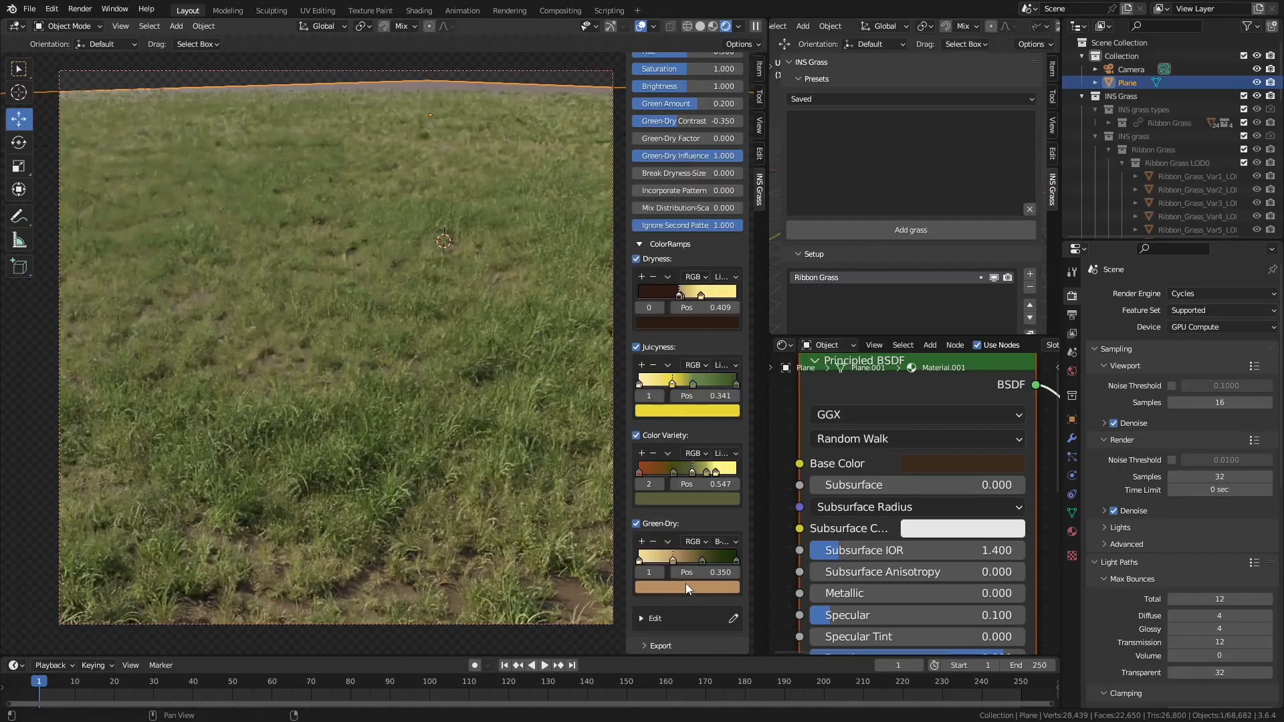
left_click(687, 587)
left_click(724, 422)
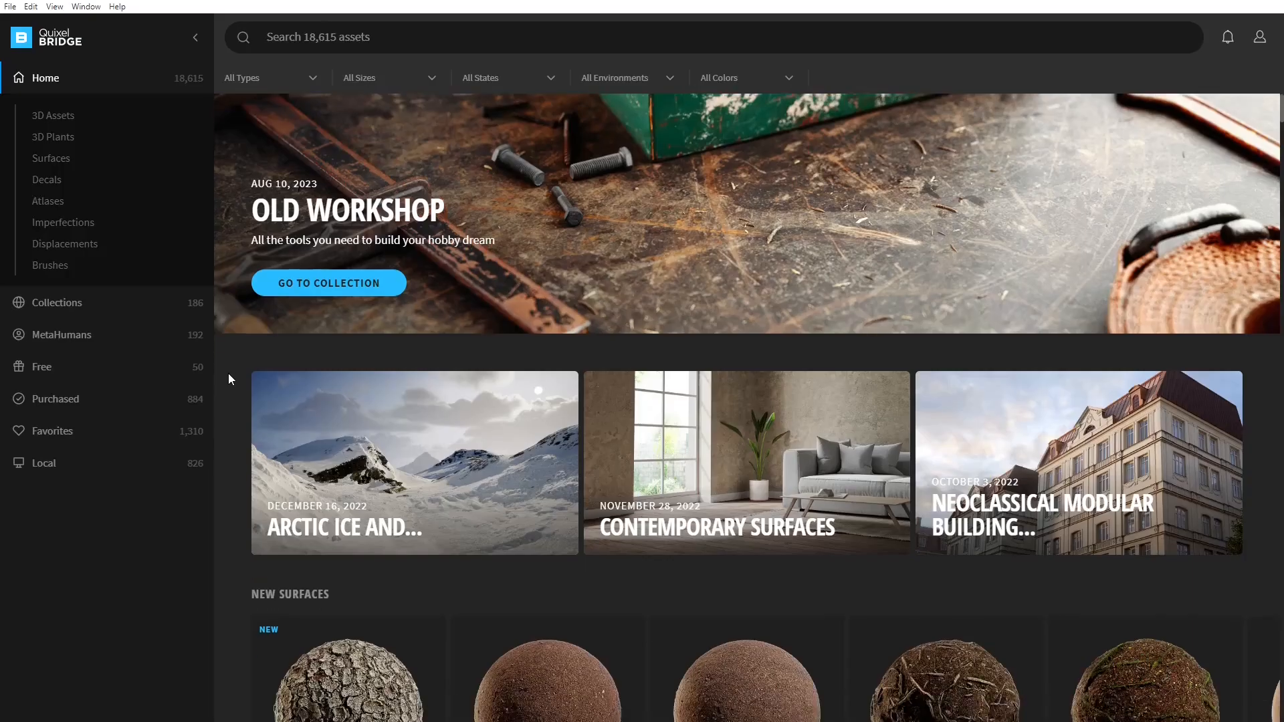
Switch to Quixel Bridge and browse the new surfaces, 3D models, plants and latest assets on the home page.
scroll(224, 364, "down", 5)
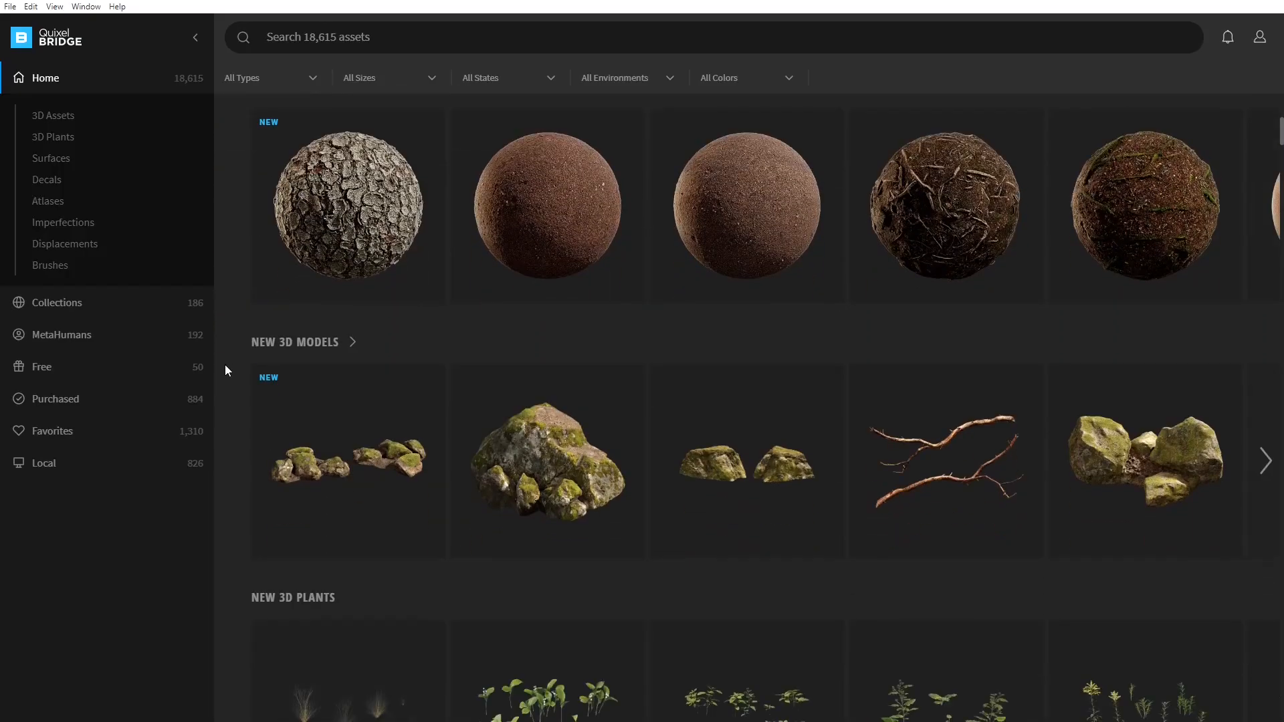
scroll(225, 364, "down", 8)
scroll(225, 370, "down", 2)
scroll(225, 370, "down", 6)
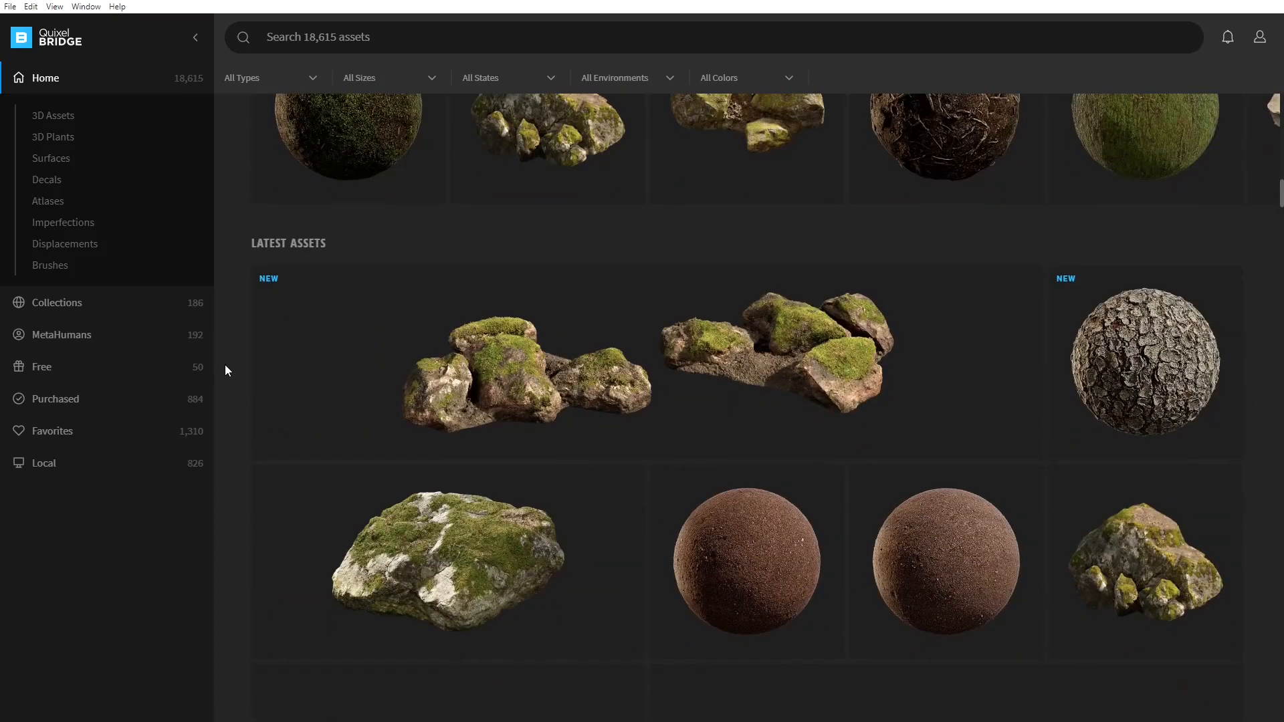
scroll(225, 370, "down", 5)
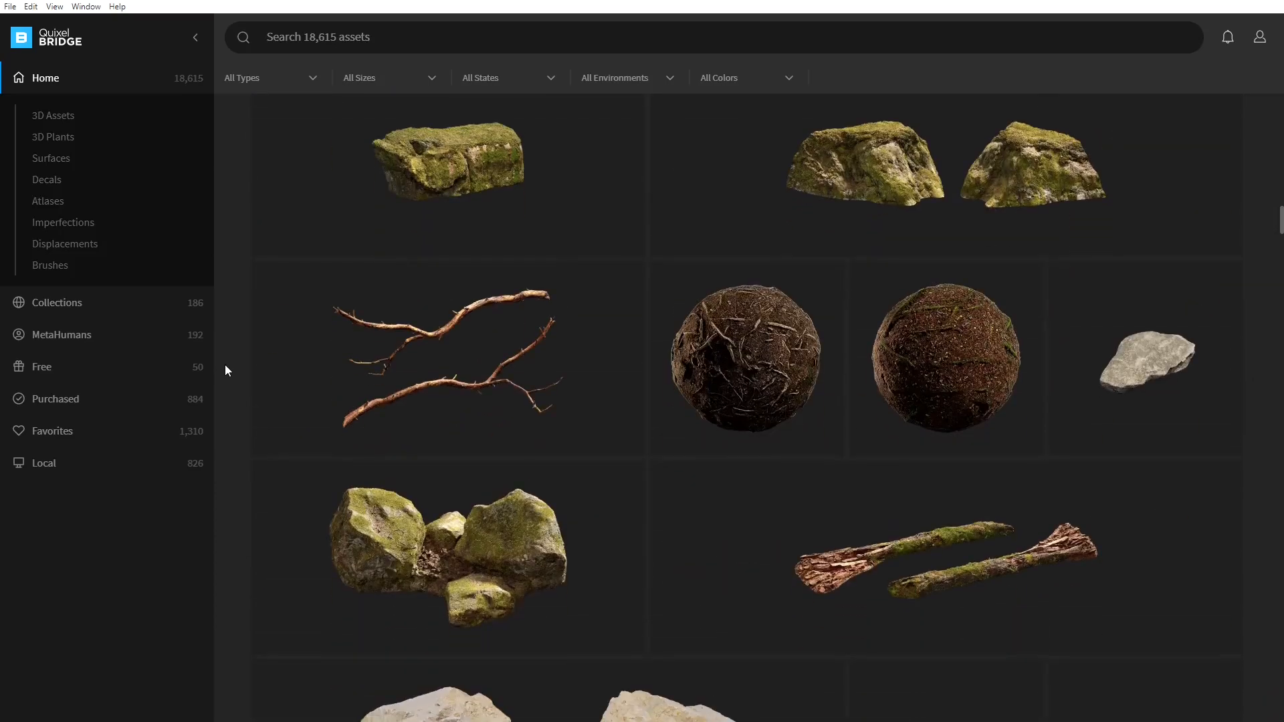
scroll(226, 370, "down", 10)
scroll(224, 364, "down", 5)
Open the 3D Plants category and look through the available plant assets.
left_click(54, 138)
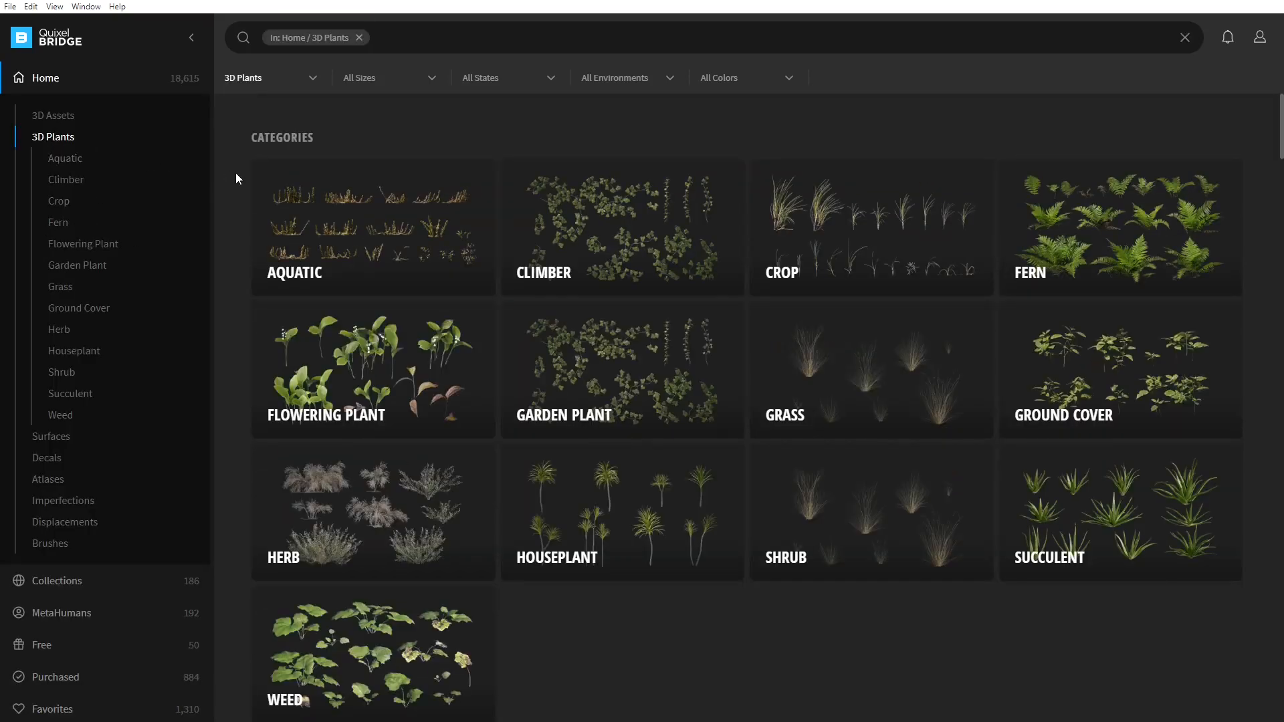
scroll(237, 174, "down", 15)
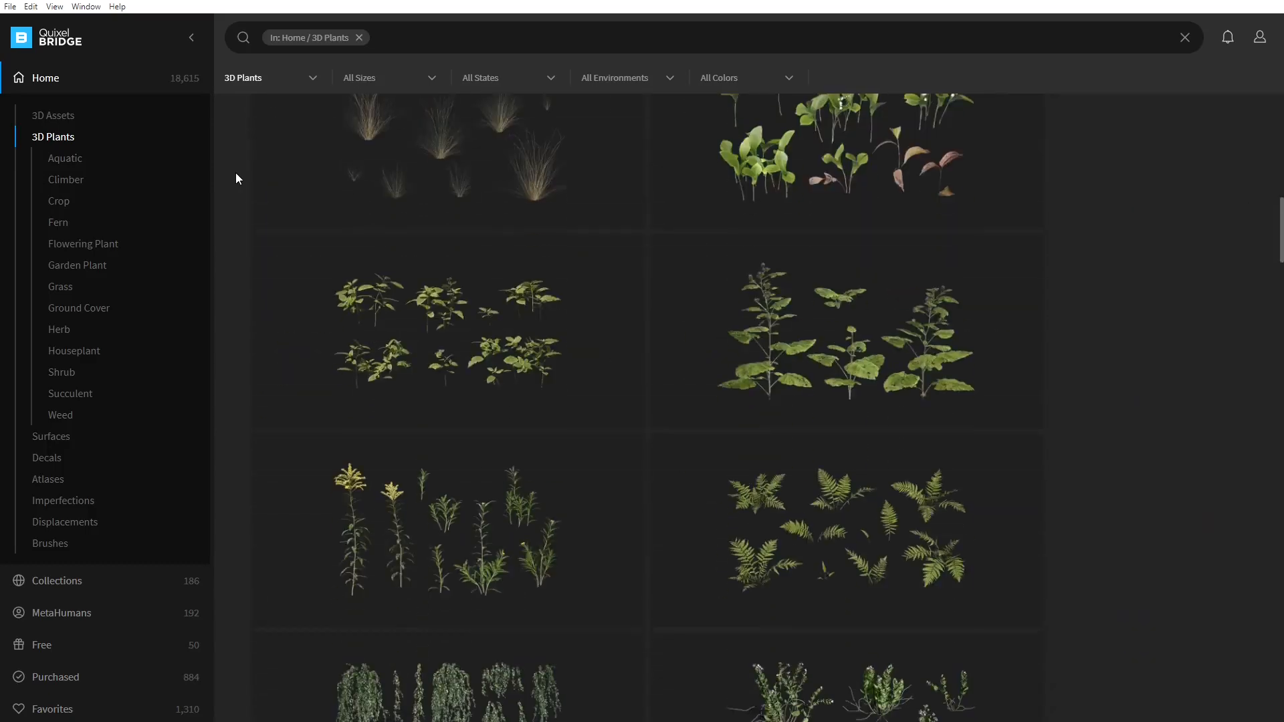
scroll(235, 172, "down", 10)
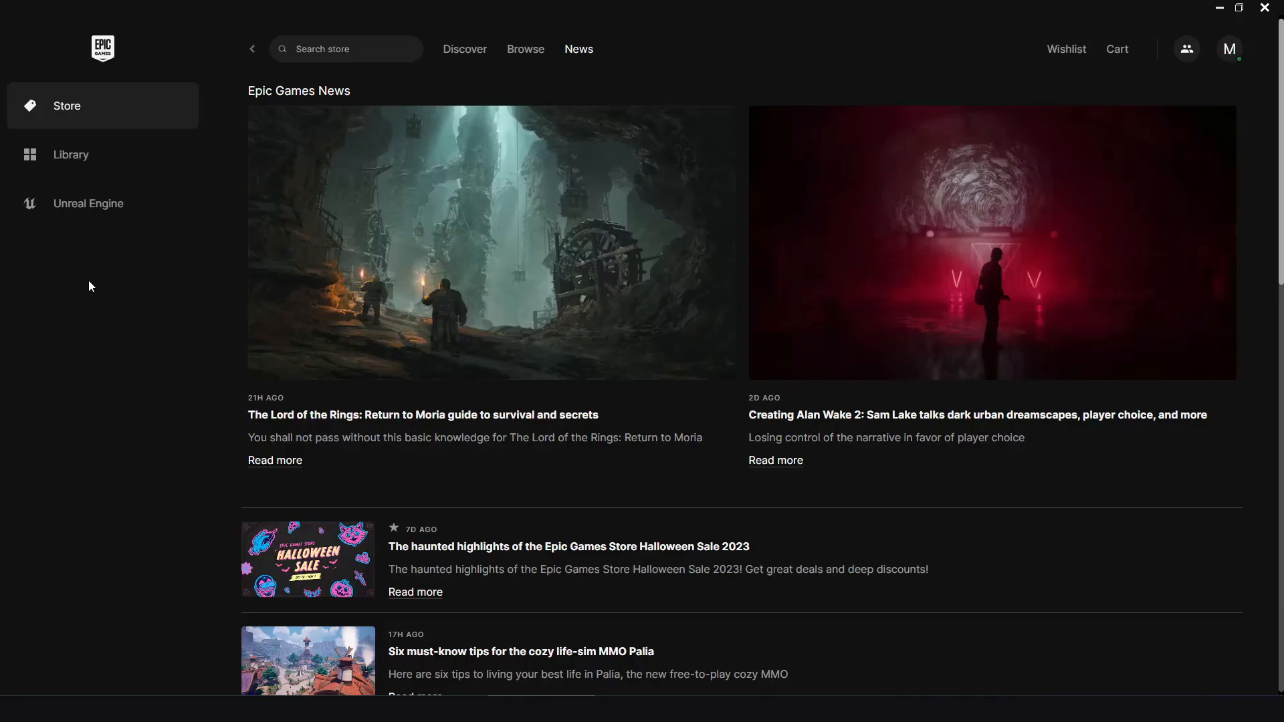
In the Epic Games Launcher, open the Unreal Engine library and add an engine slot, keeping version 5.3.1.
left_click(80, 203)
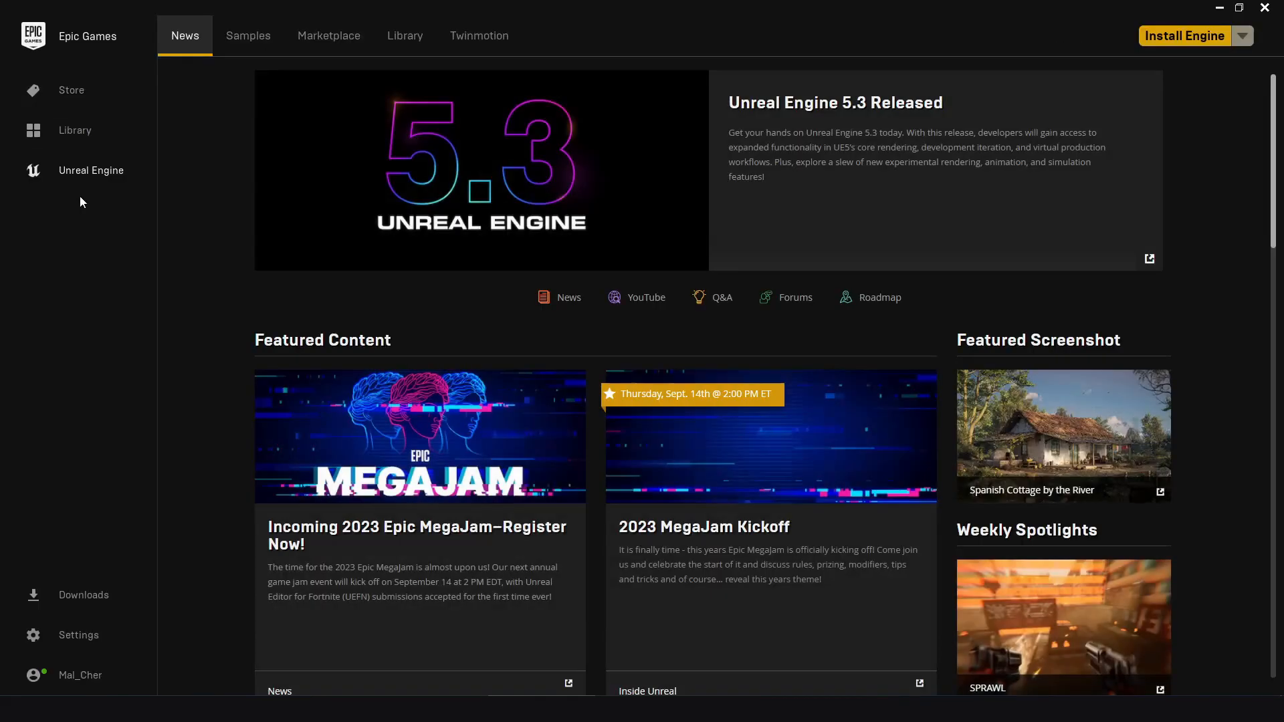
left_click(416, 37)
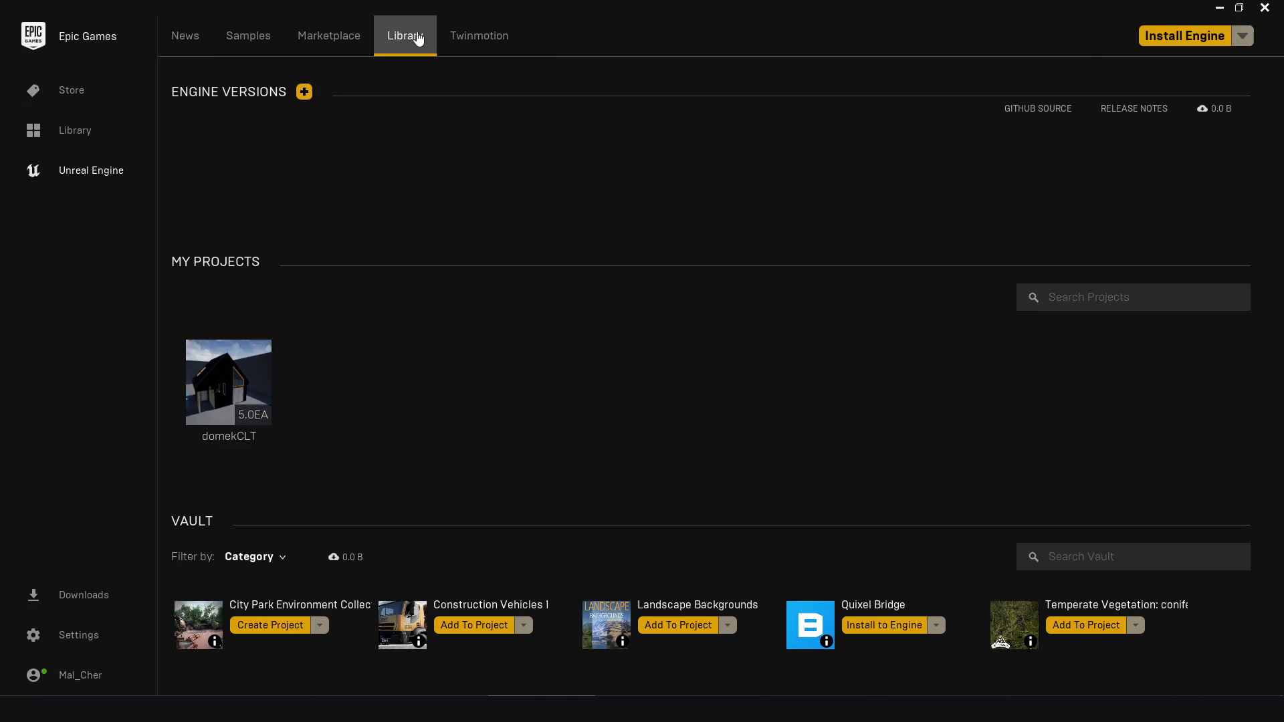
left_click(303, 90)
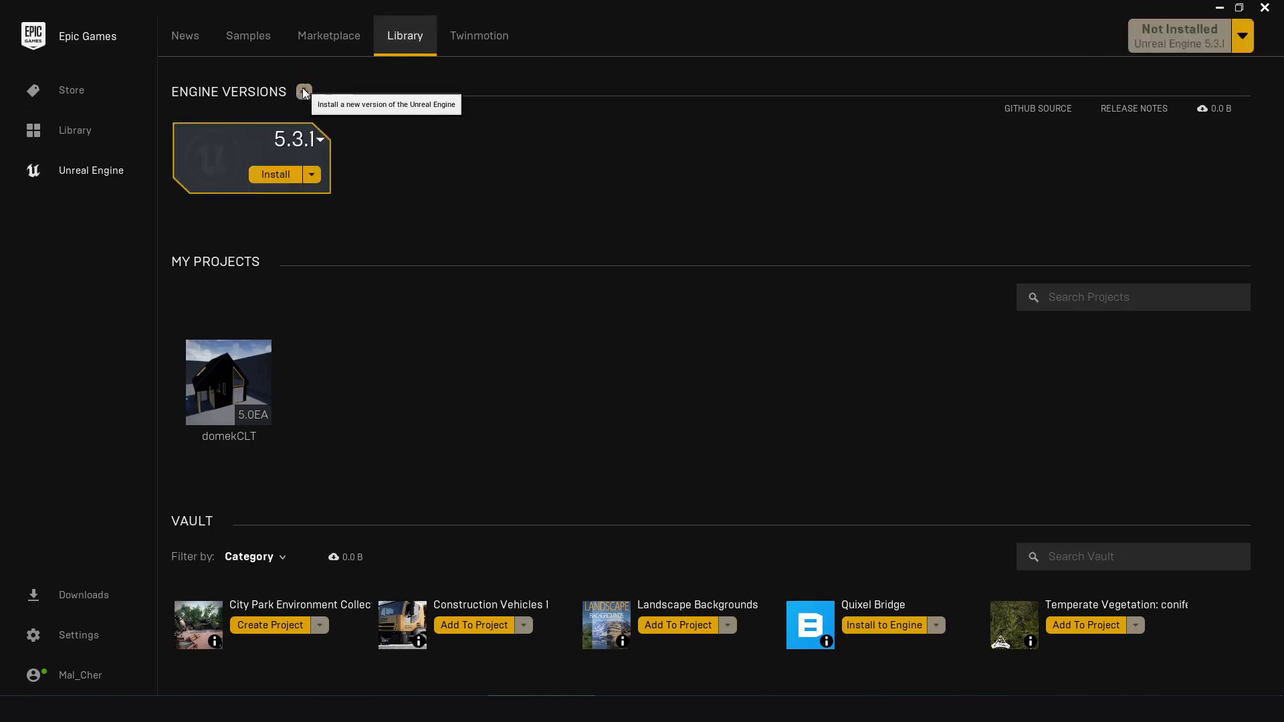
left_click(321, 140)
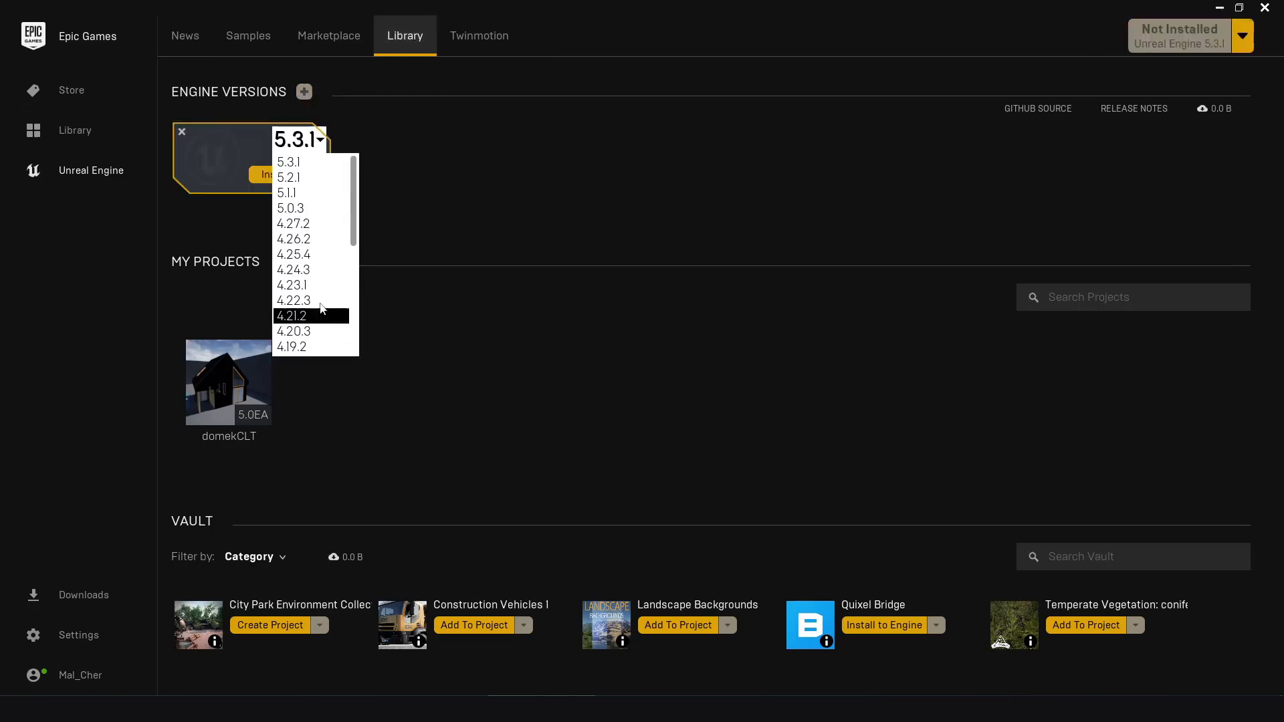
left_click(235, 145)
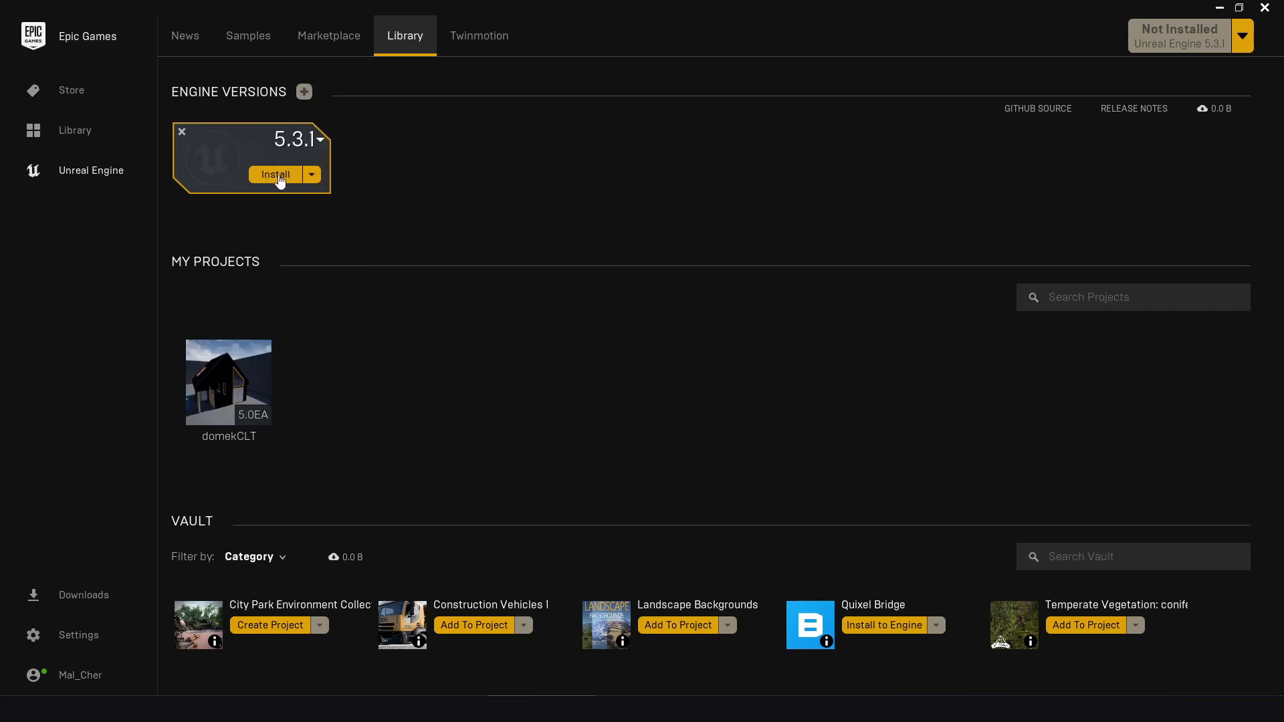
Try an Unreal Engine 5.3.1 install with Starter Content, Templates and Feature Packs, Engine Source and all target platforms deselected, and cancel the installation dialog.
left_click(275, 175)
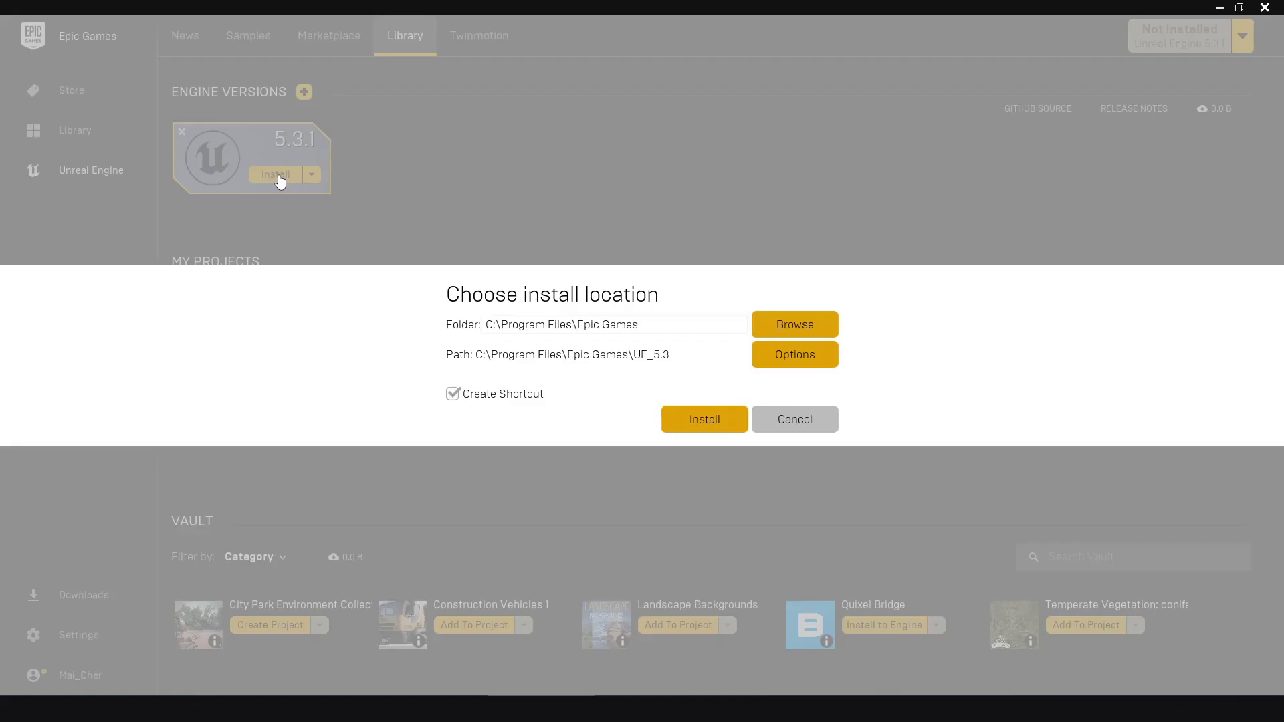
left_click(795, 358)
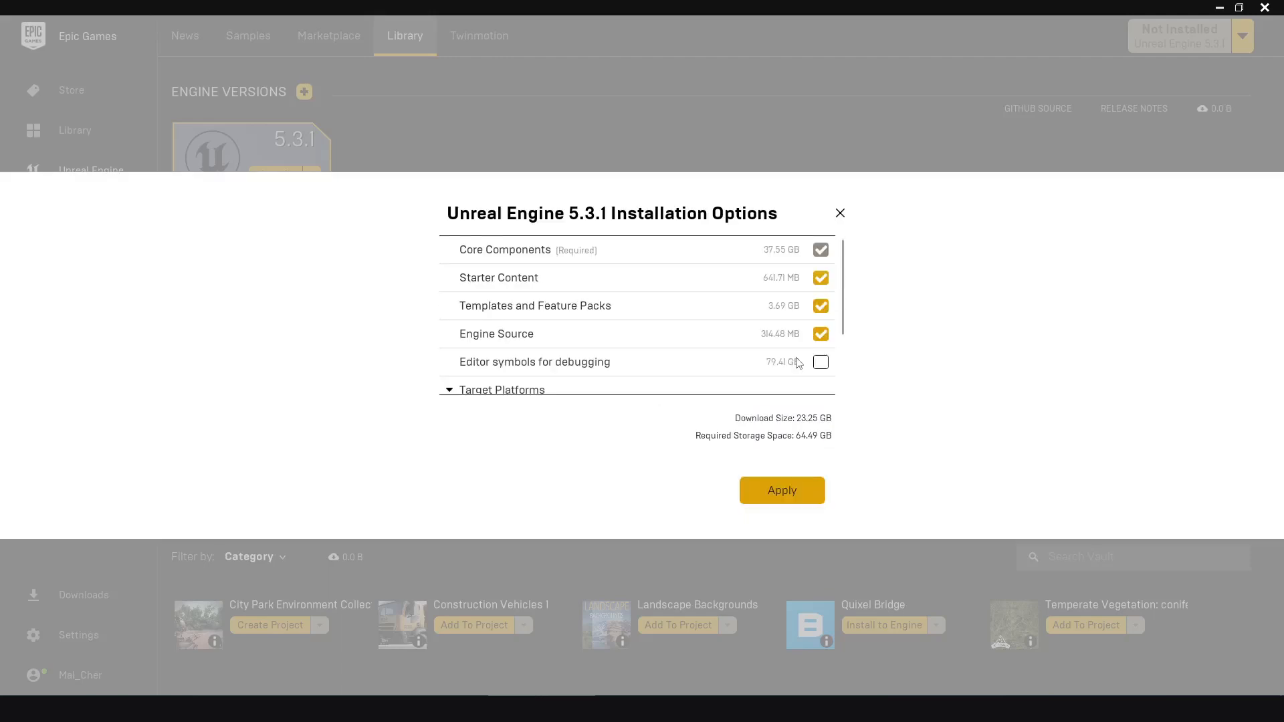
left_click(821, 278)
left_click(821, 306)
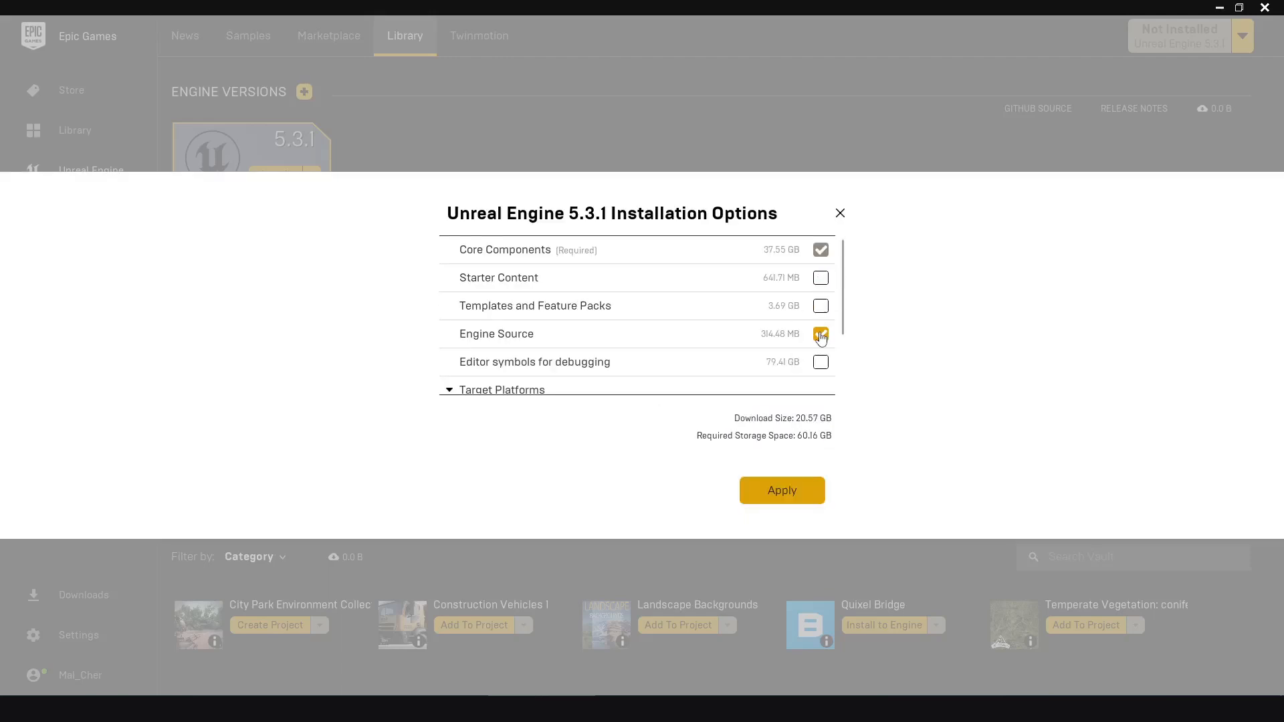
left_click(820, 334)
scroll(821, 337, "down", 3)
left_click(820, 295)
left_click(821, 323)
left_click(822, 351)
scroll(822, 359, "up", 3)
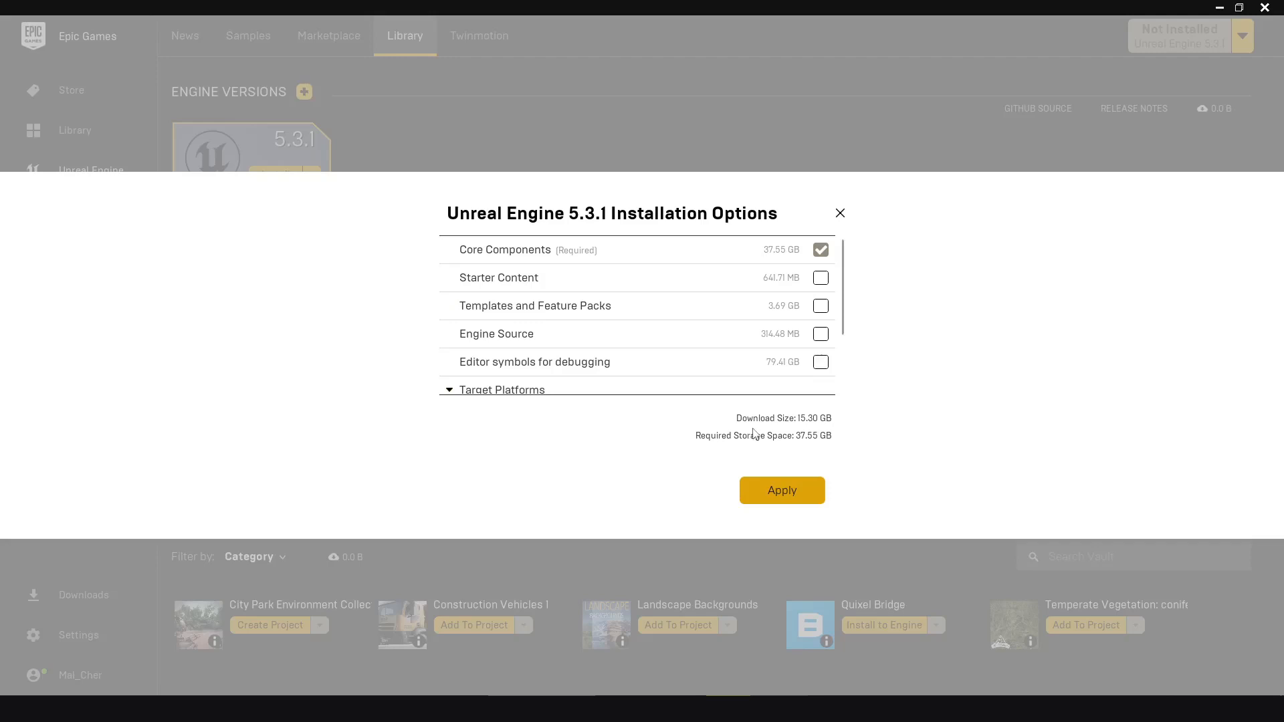
left_click(782, 492)
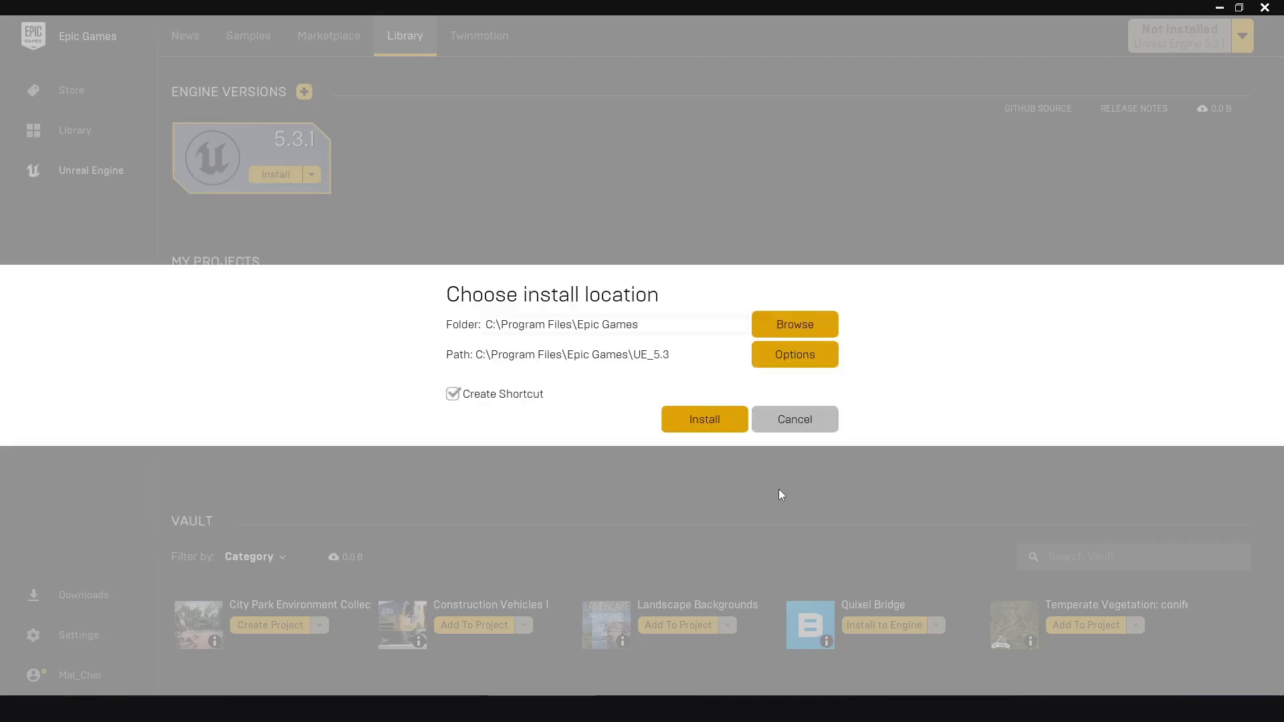
left_click(794, 418)
Add a second engine slot, choose a different Unreal Engine version and start its installation.
left_click(304, 91)
left_click(465, 139)
left_click(469, 204)
left_click(438, 174)
Deselect Starter Content, Templates and Feature Packs and the other optional components in the second engine version's installation options.
left_click(792, 356)
left_click(820, 277)
left_click(821, 306)
scroll(819, 306, "down", 3)
left_click(821, 268)
left_click(820, 324)
left_click(821, 353)
scroll(823, 361, "down", 1)
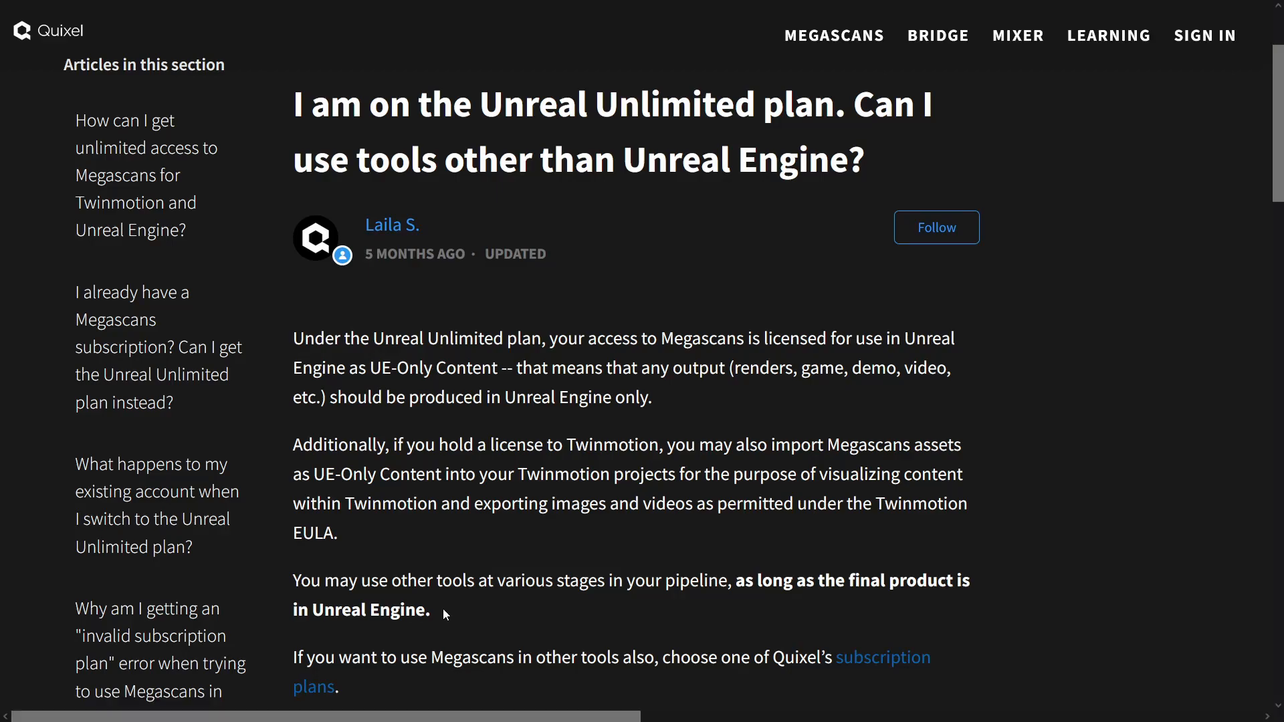
In the Quixel help article, highlight the sentence about using other tools in the pipeline and open the subscription plans link.
left_click_drag(432, 609, 308, 578)
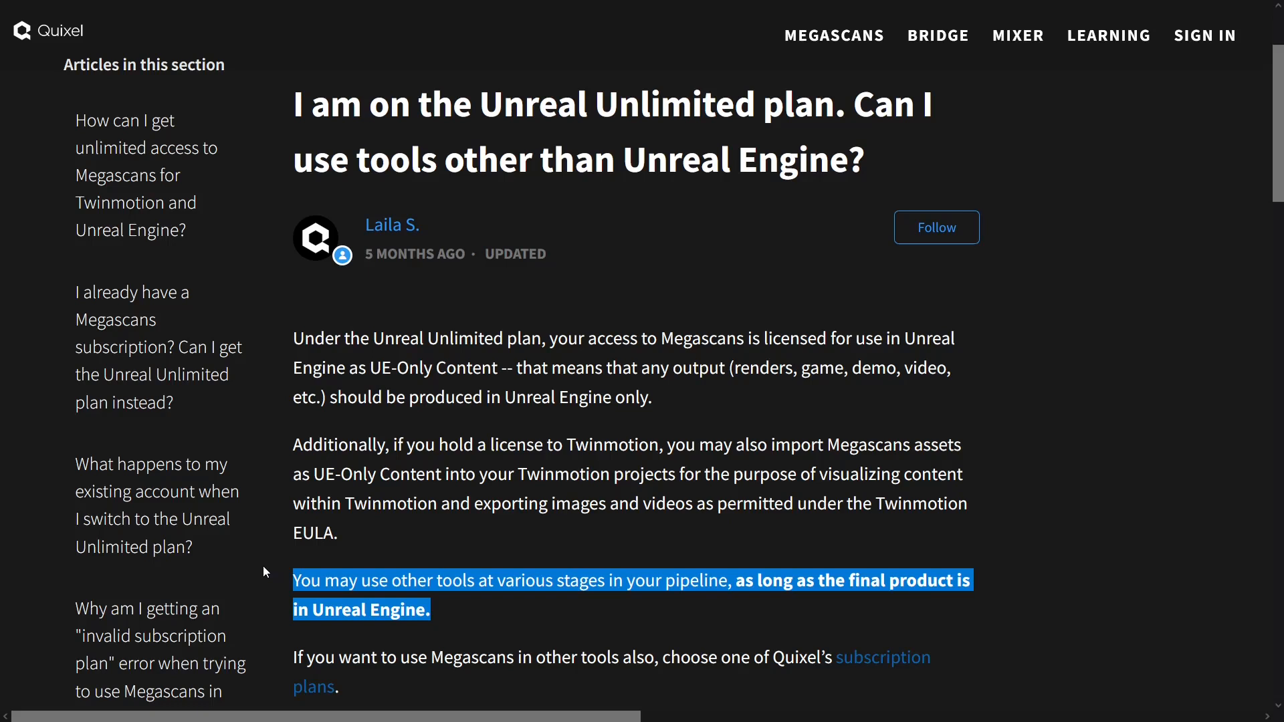
left_click(908, 660)
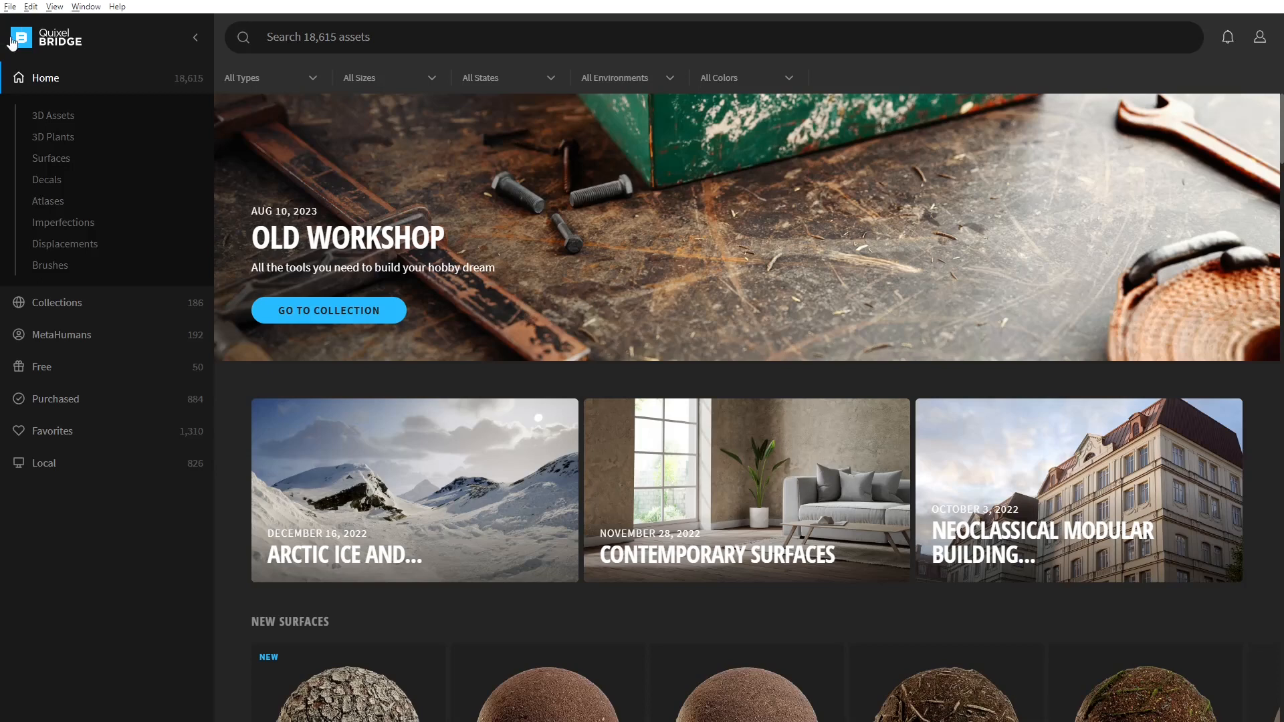
Check the library path in Quixel Bridge's preferences and close them.
left_click(31, 7)
left_click(56, 25)
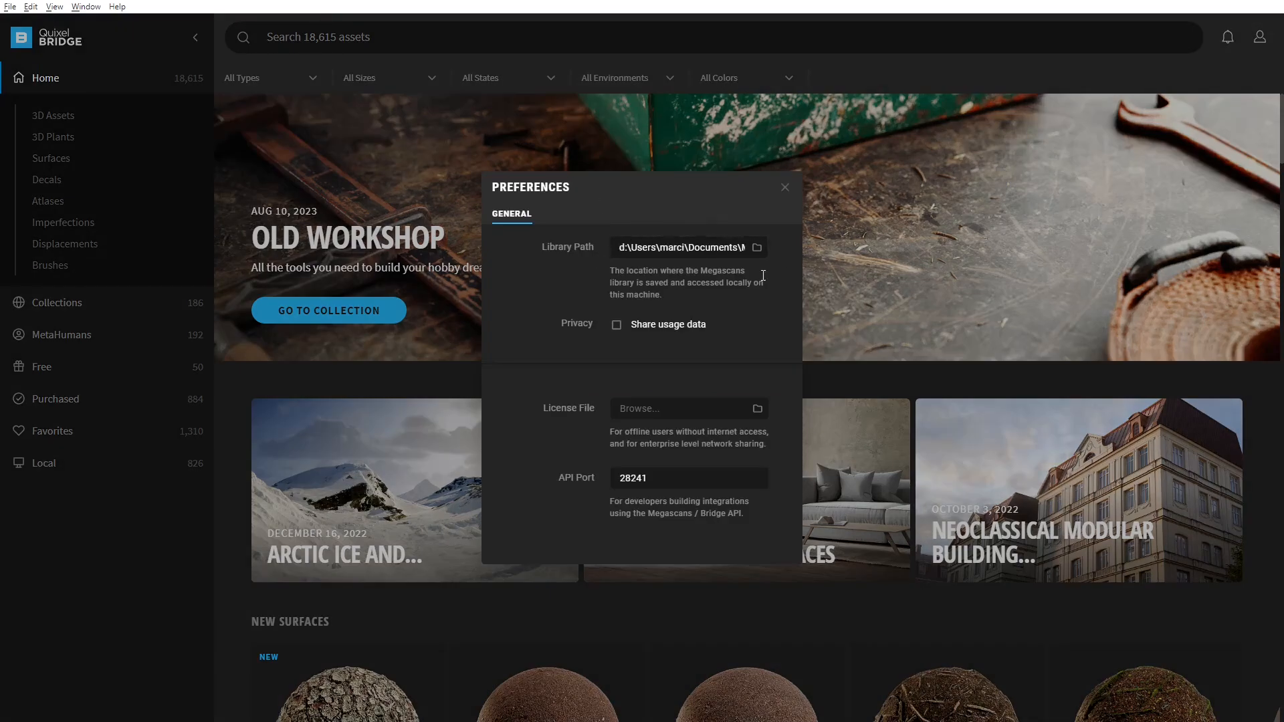
left_click(785, 189)
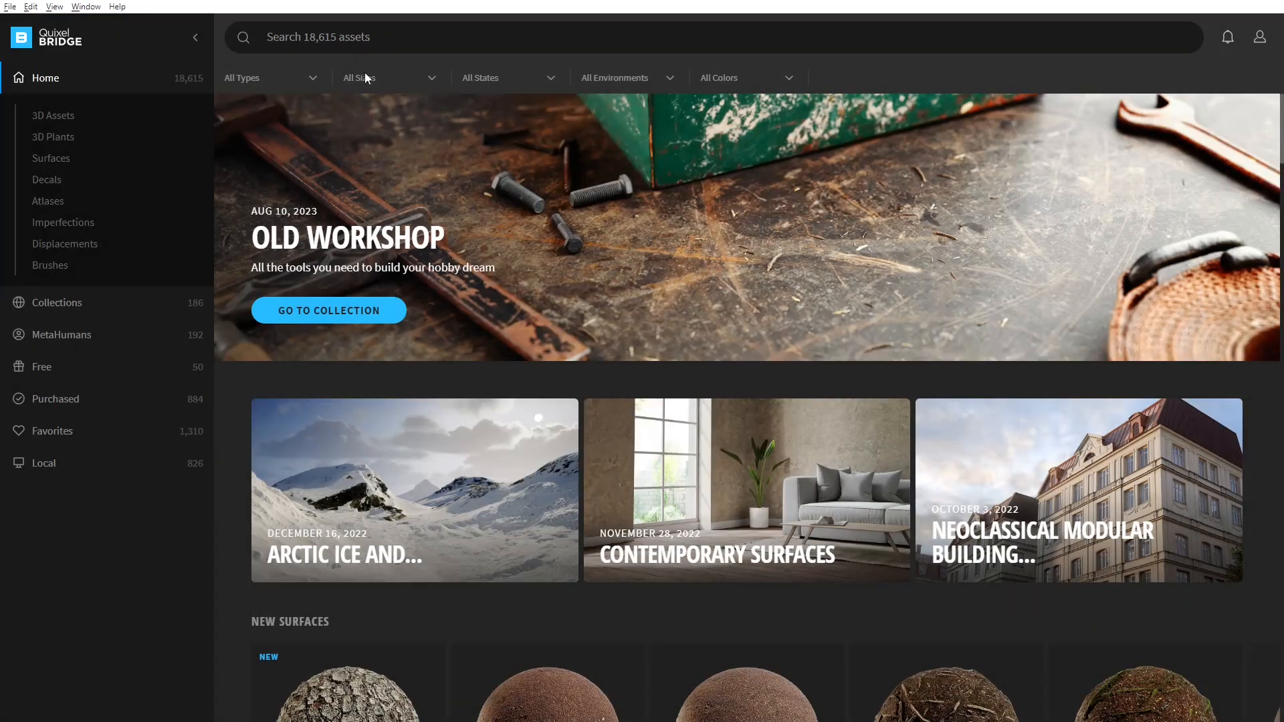
Review the Unreal Engine and Blender entries in Quixel Bridge's plugin manager and close it.
left_click(31, 7)
left_click(65, 40)
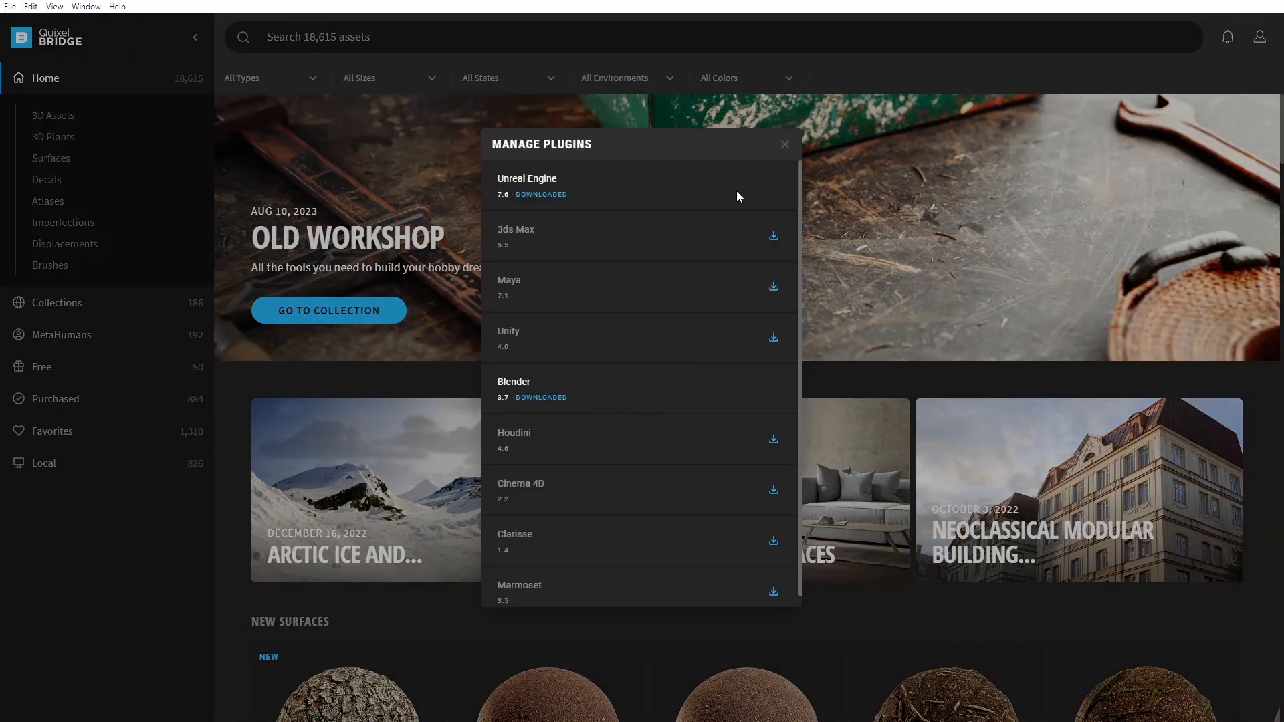
left_click(786, 147)
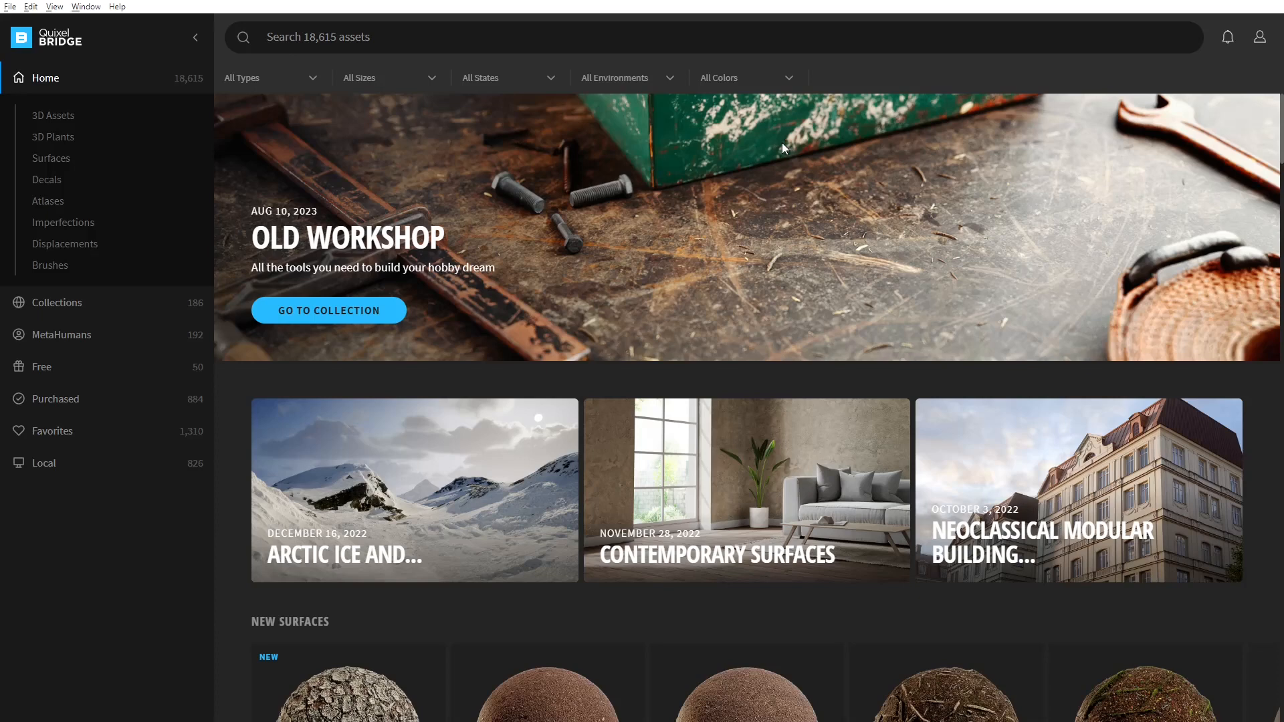
Open the Ribbon Grass asset from the free 3D Plants and check its resolution options, keeping 4K Resolution.
left_click(34, 369)
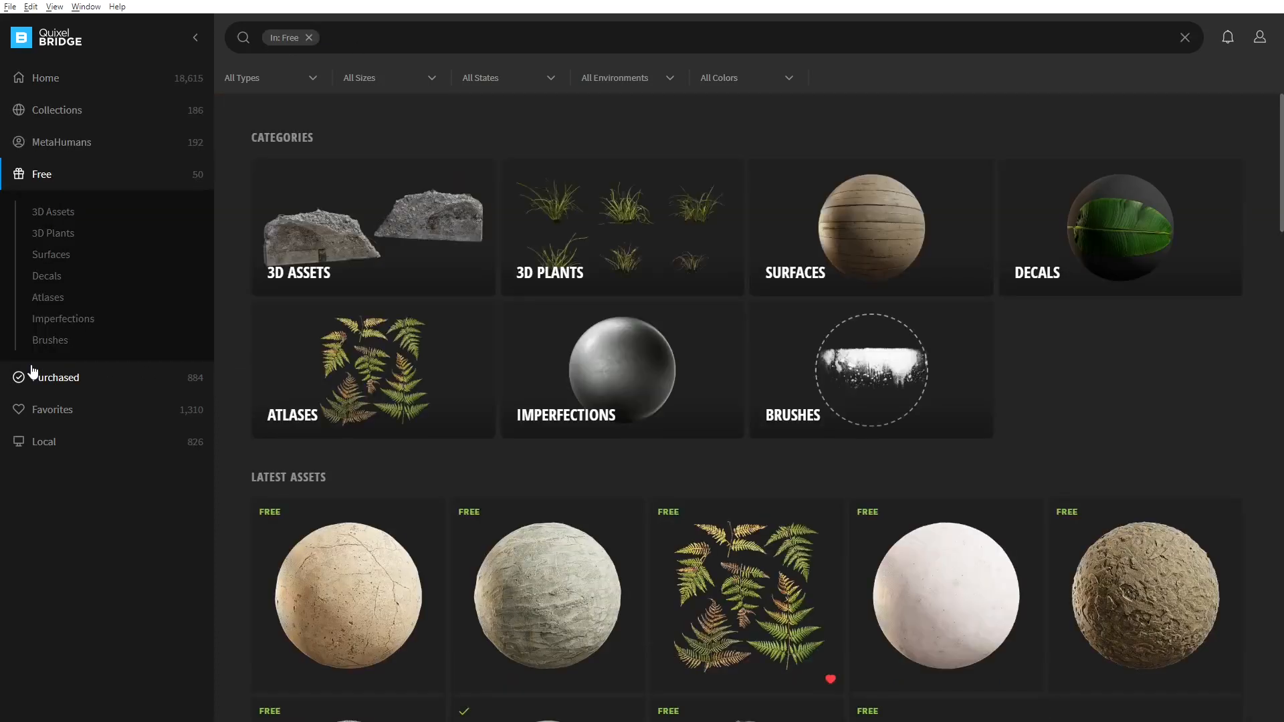
left_click(585, 230)
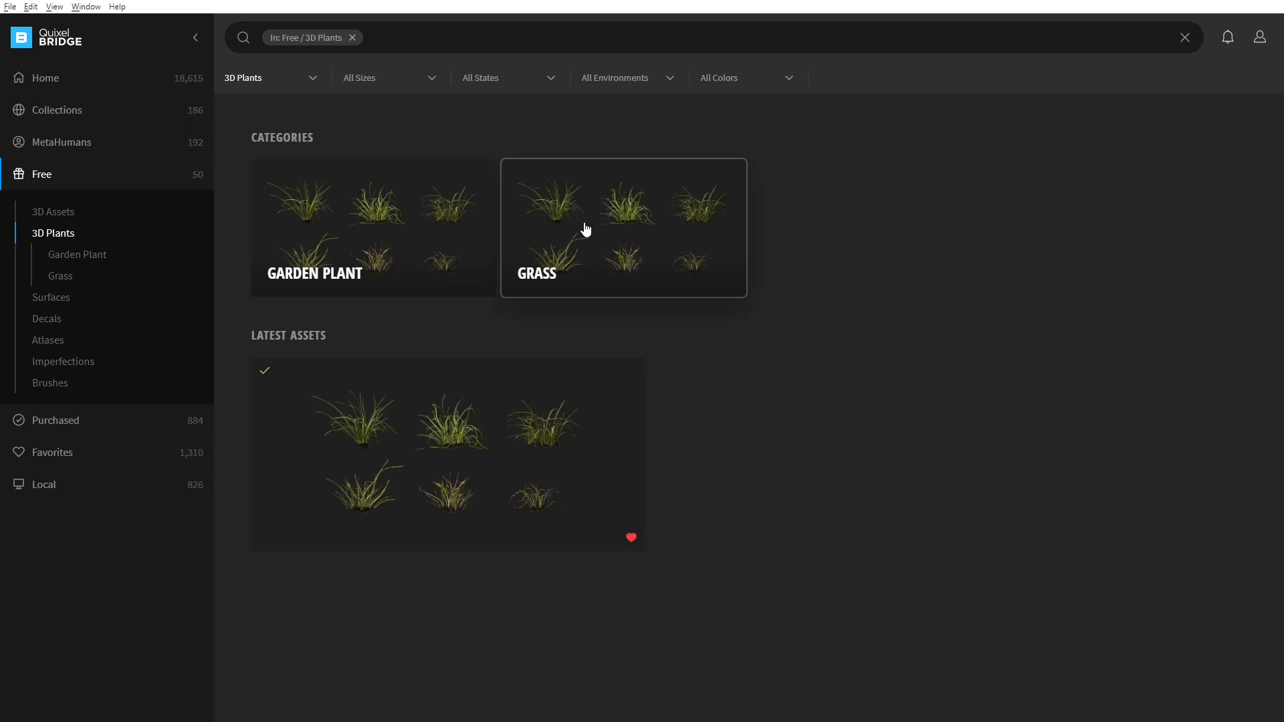
left_click(426, 448)
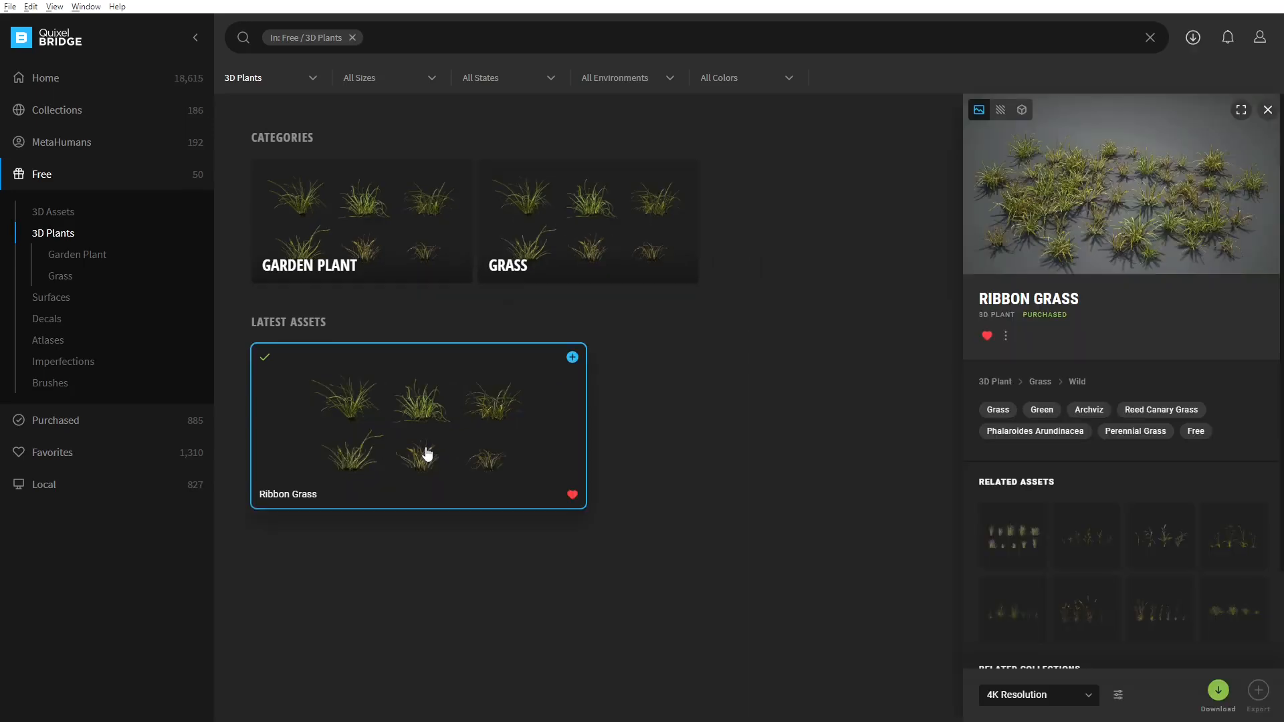
left_click(1090, 698)
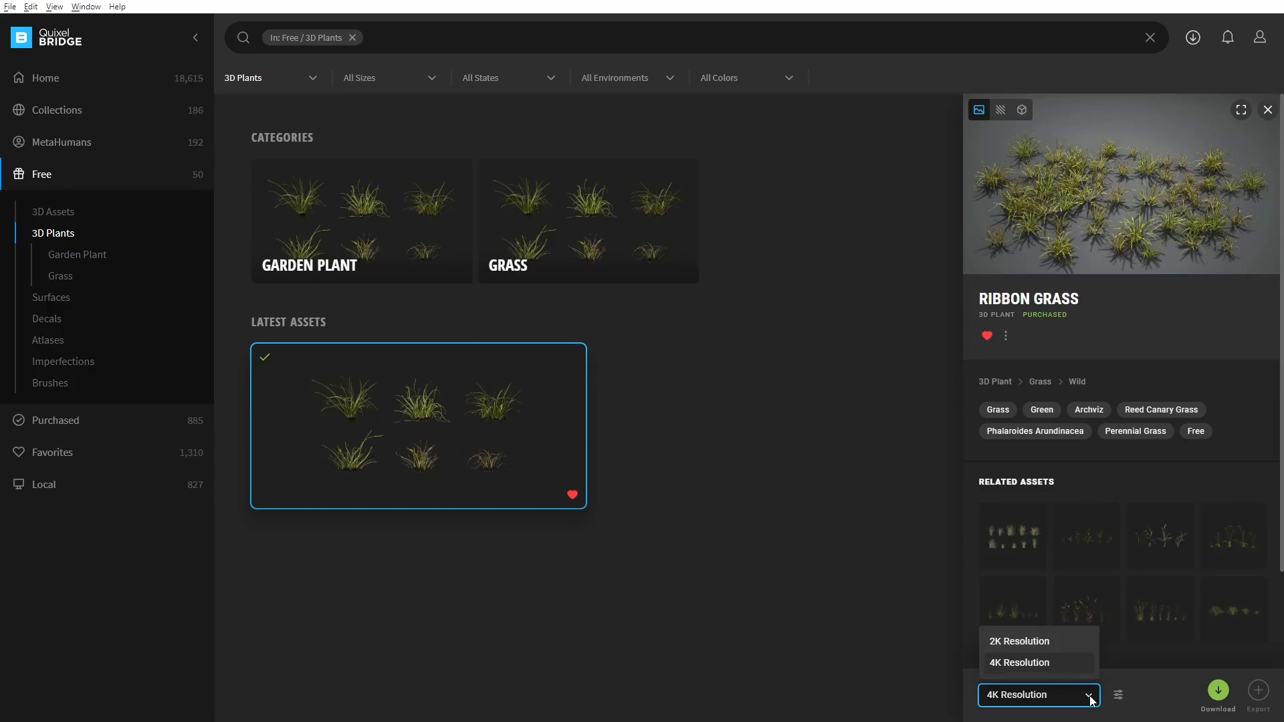
left_click(1090, 697)
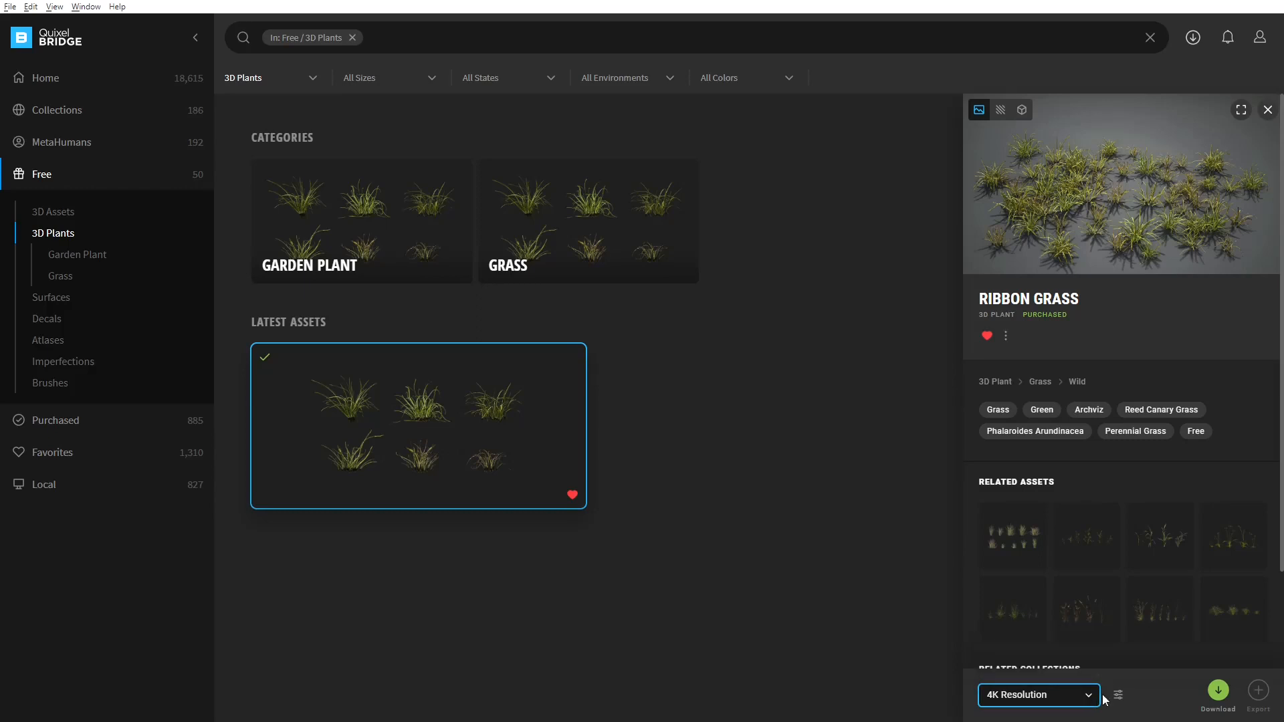
Review the texture maps, model formats and LODs in the download settings, keeping FBX for Megascans.
left_click(1119, 695)
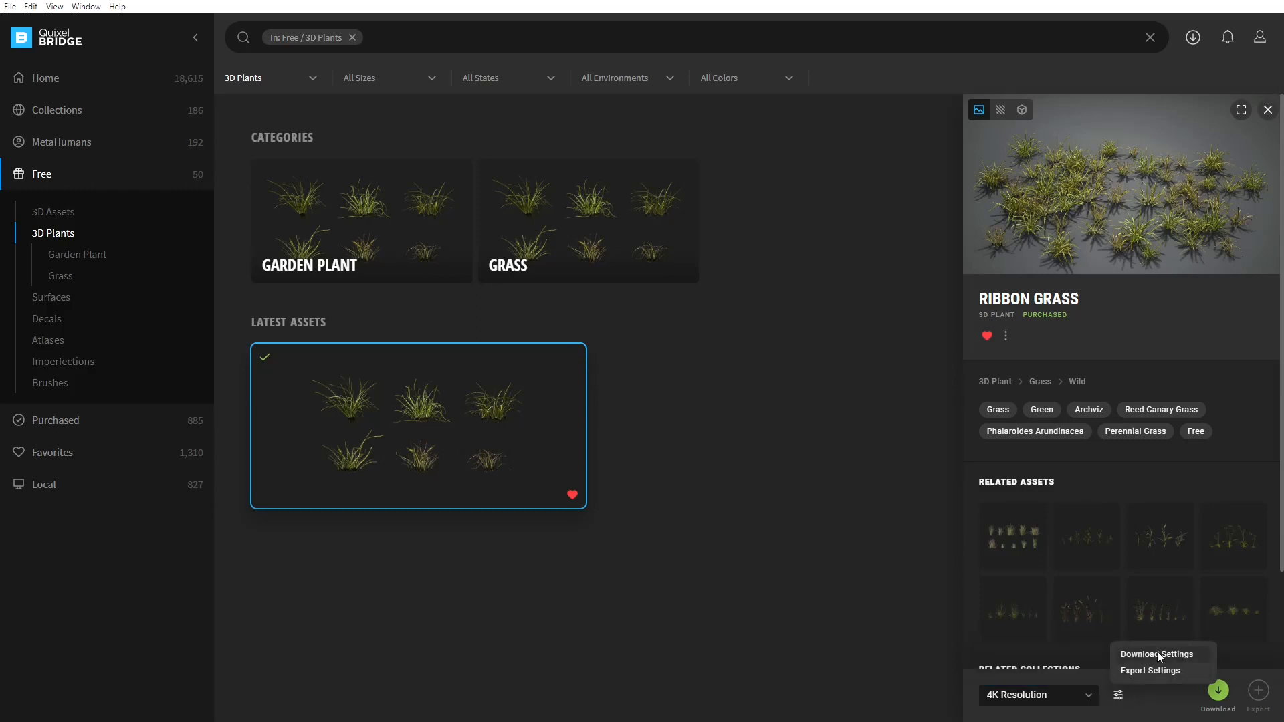
left_click(1137, 655)
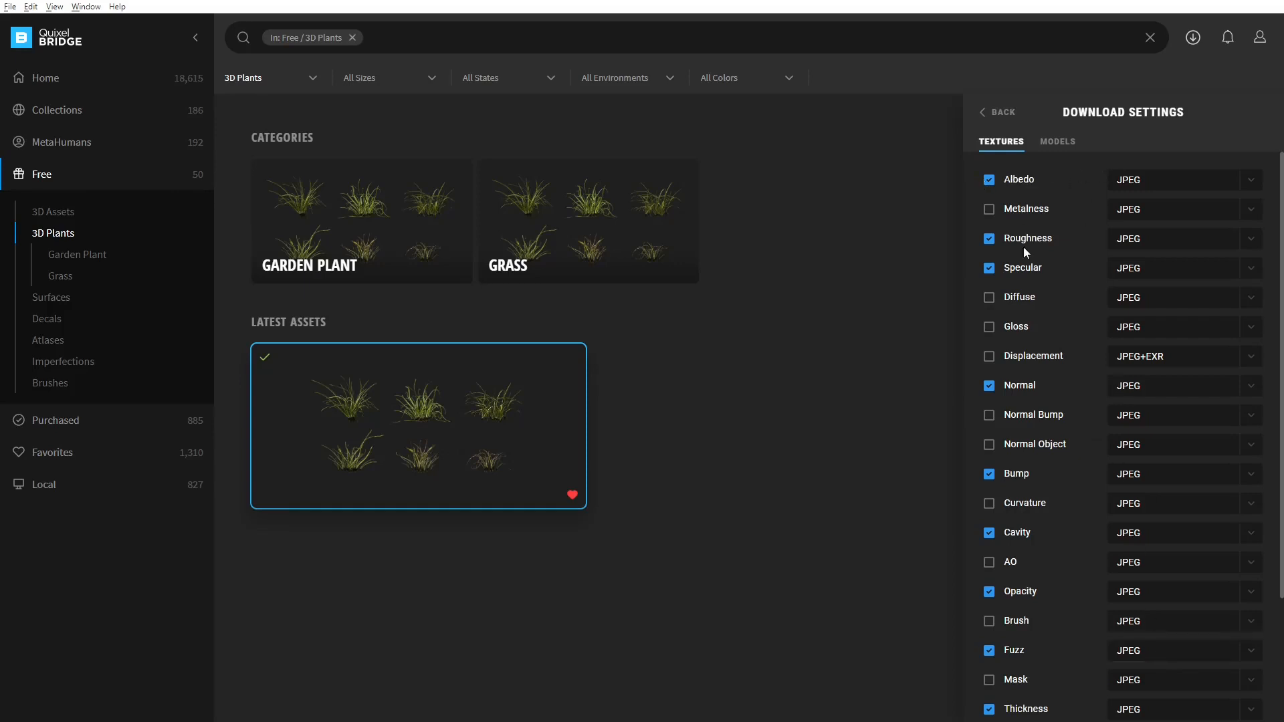
scroll(1034, 340, "down", 2)
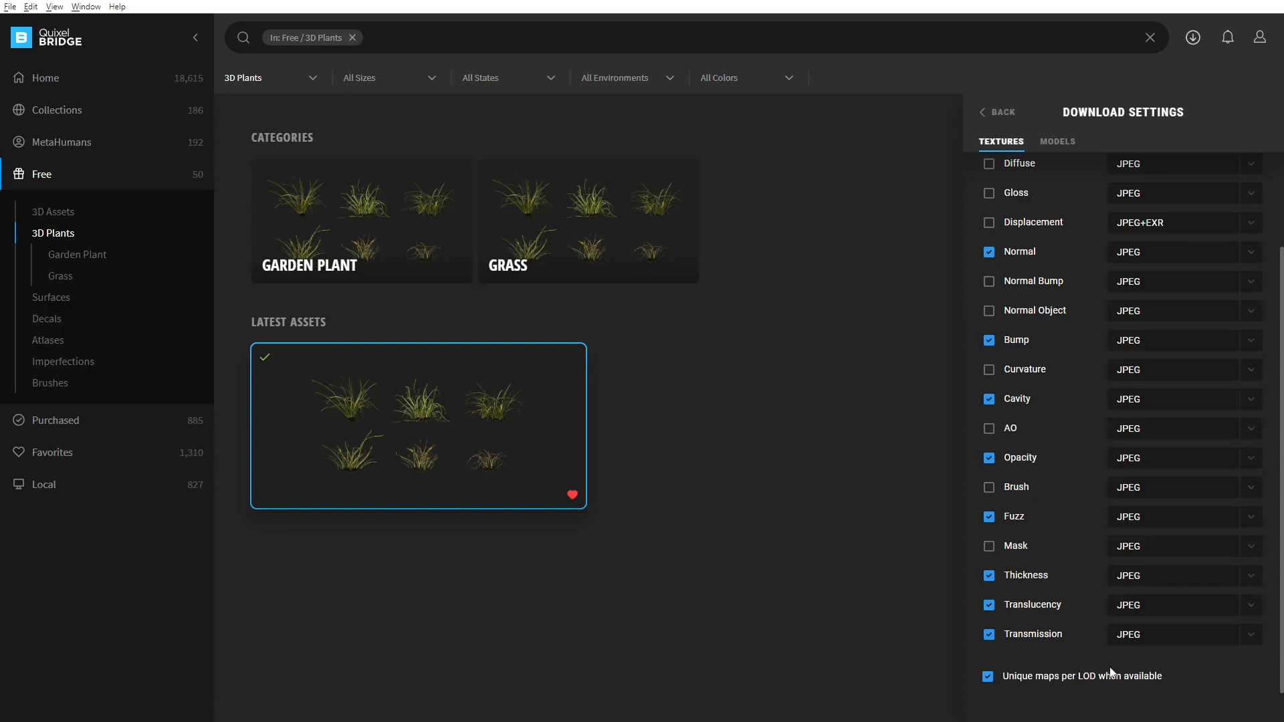
left_click(1059, 142)
scroll(1025, 364, "up", 1)
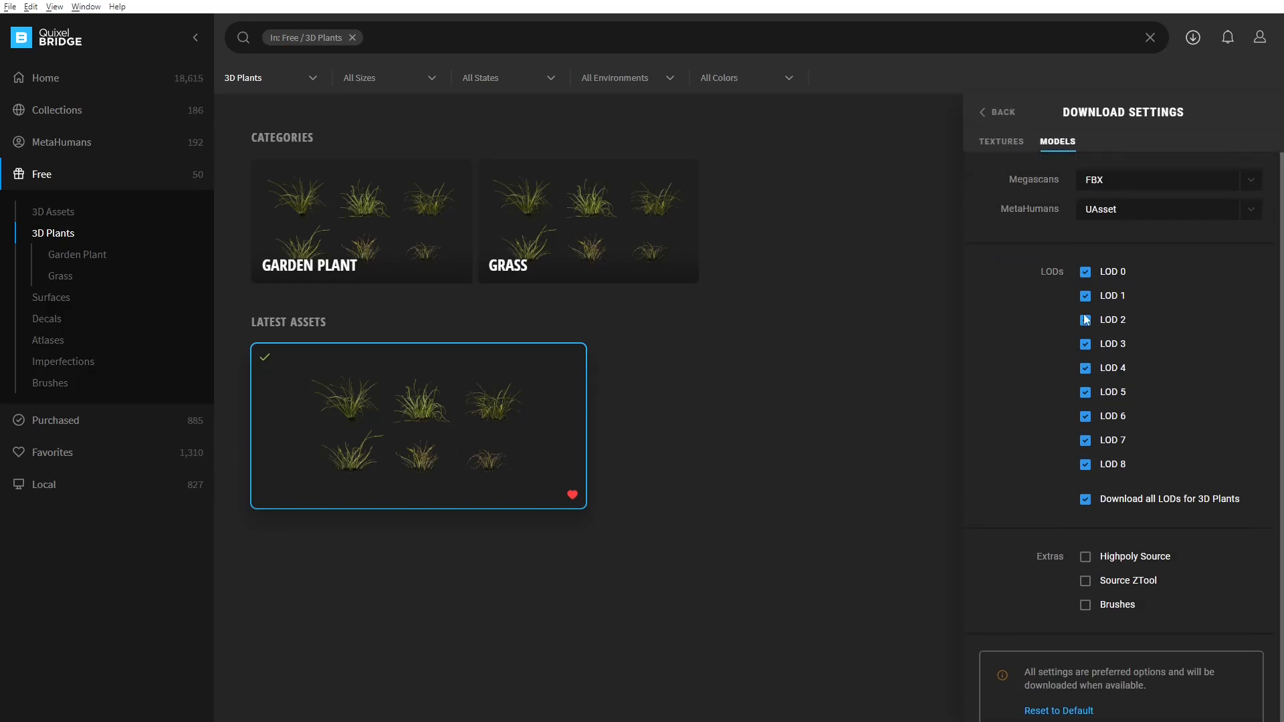
left_click(1244, 179)
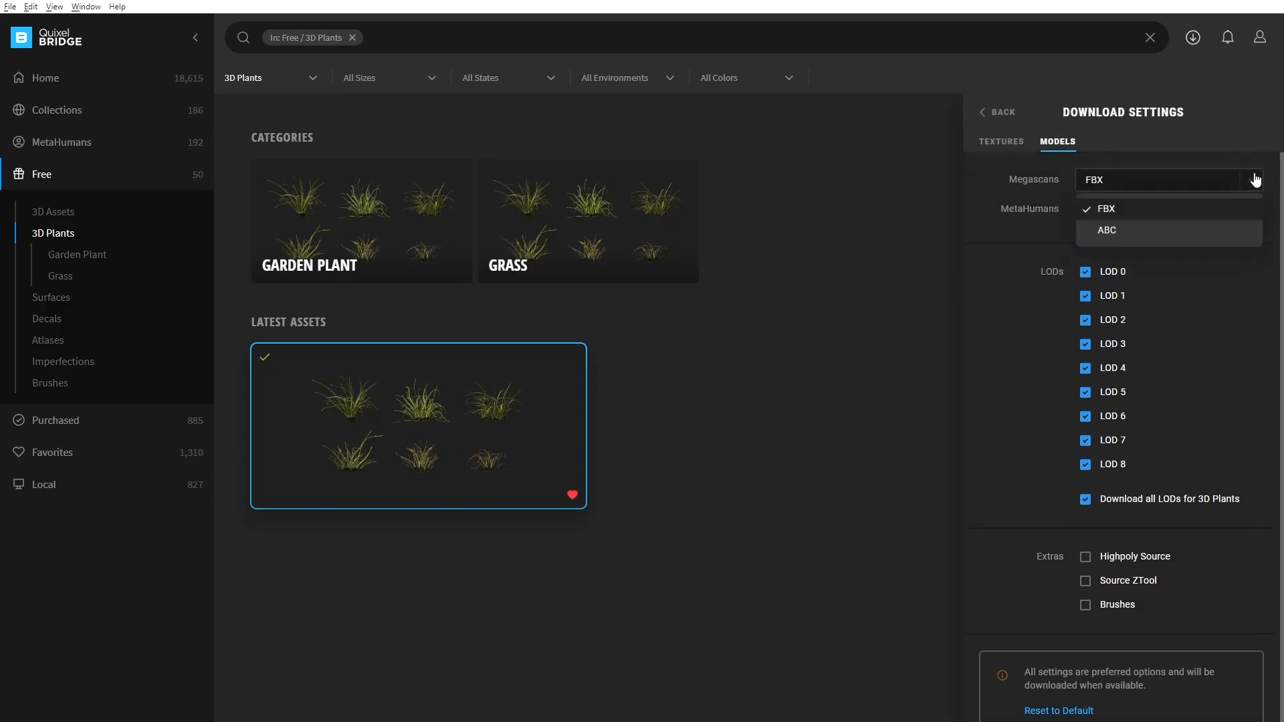
left_click(1105, 180)
left_click(1002, 114)
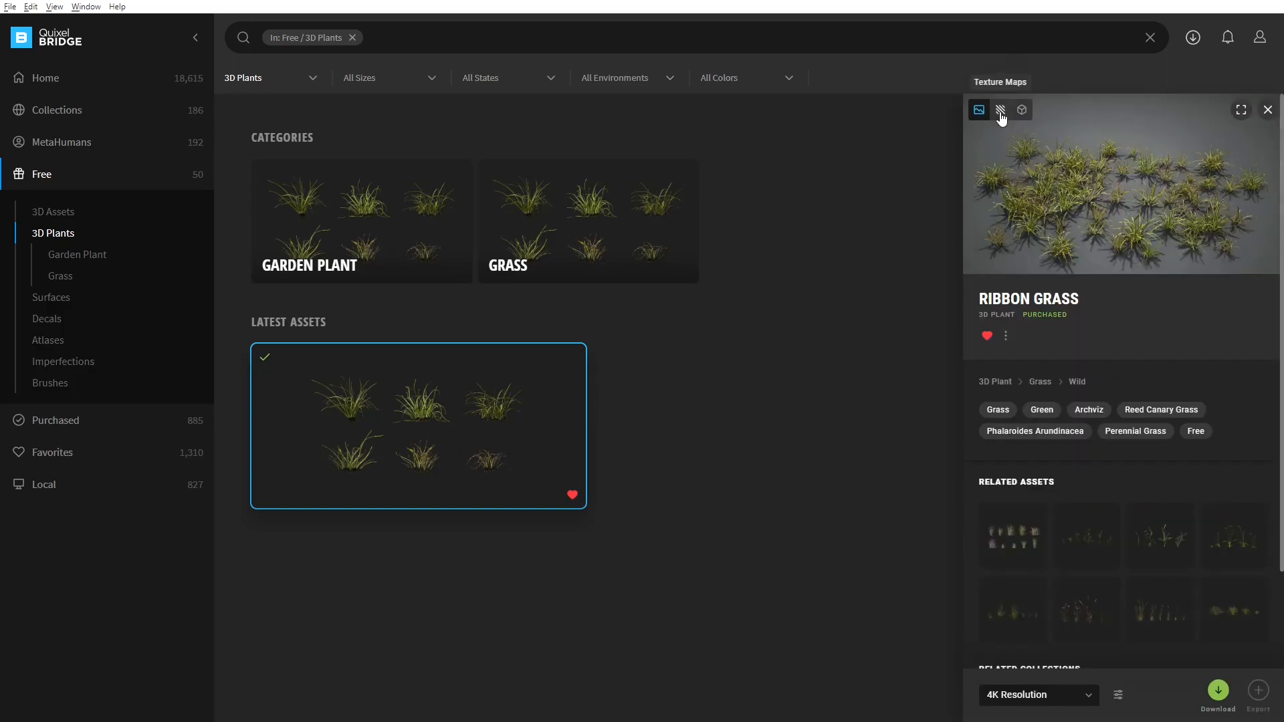
Download Ribbon Grass at 4K resolution, check the download list and open the asset's file folder.
left_click(1218, 693)
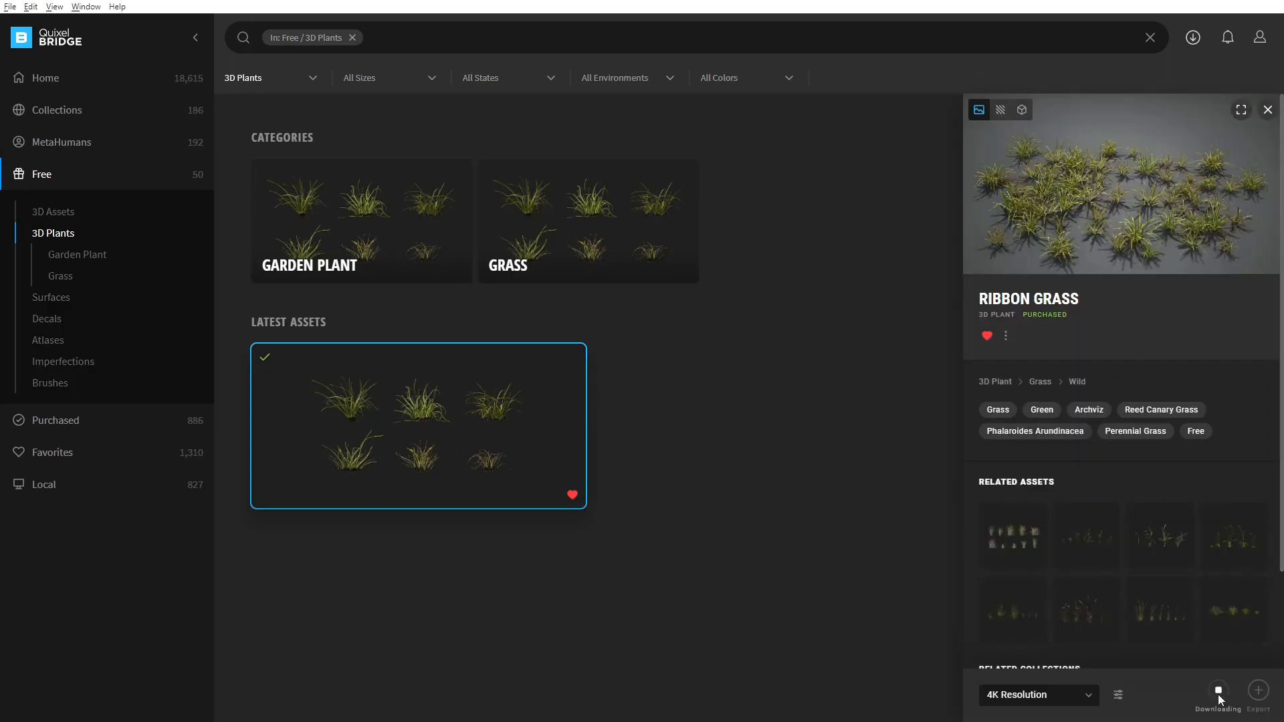
left_click(1193, 38)
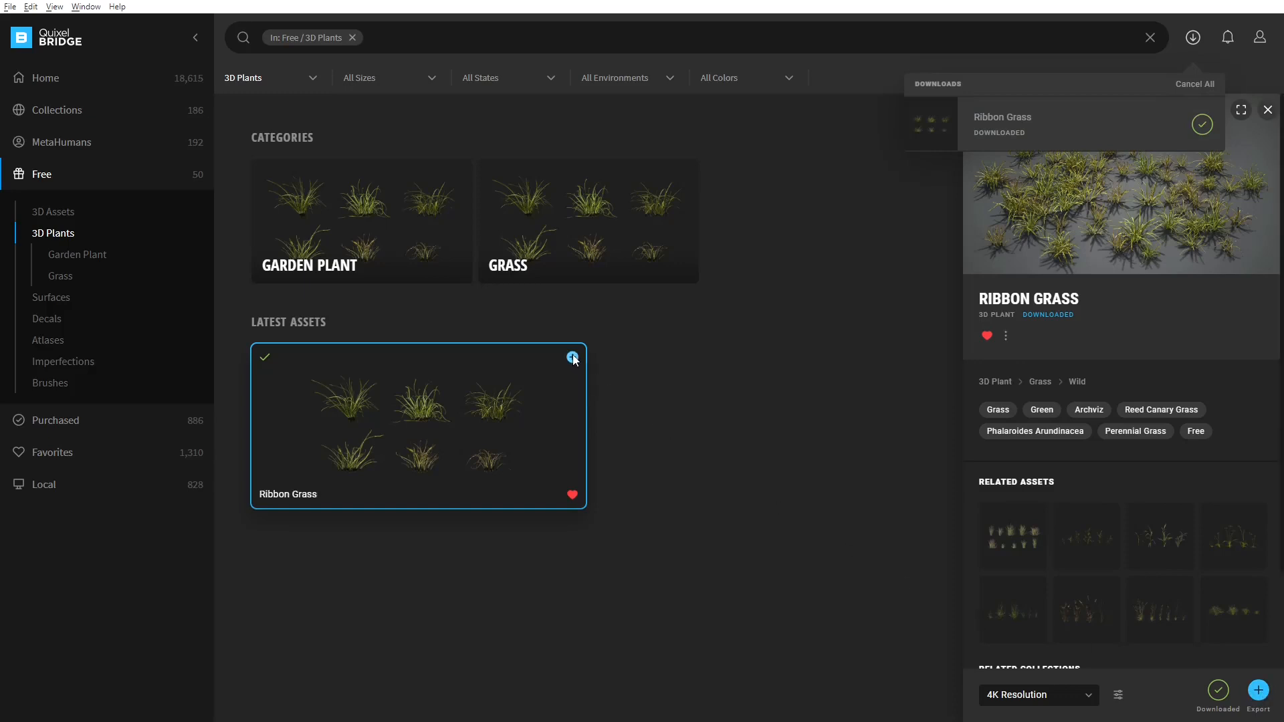
left_click(1006, 335)
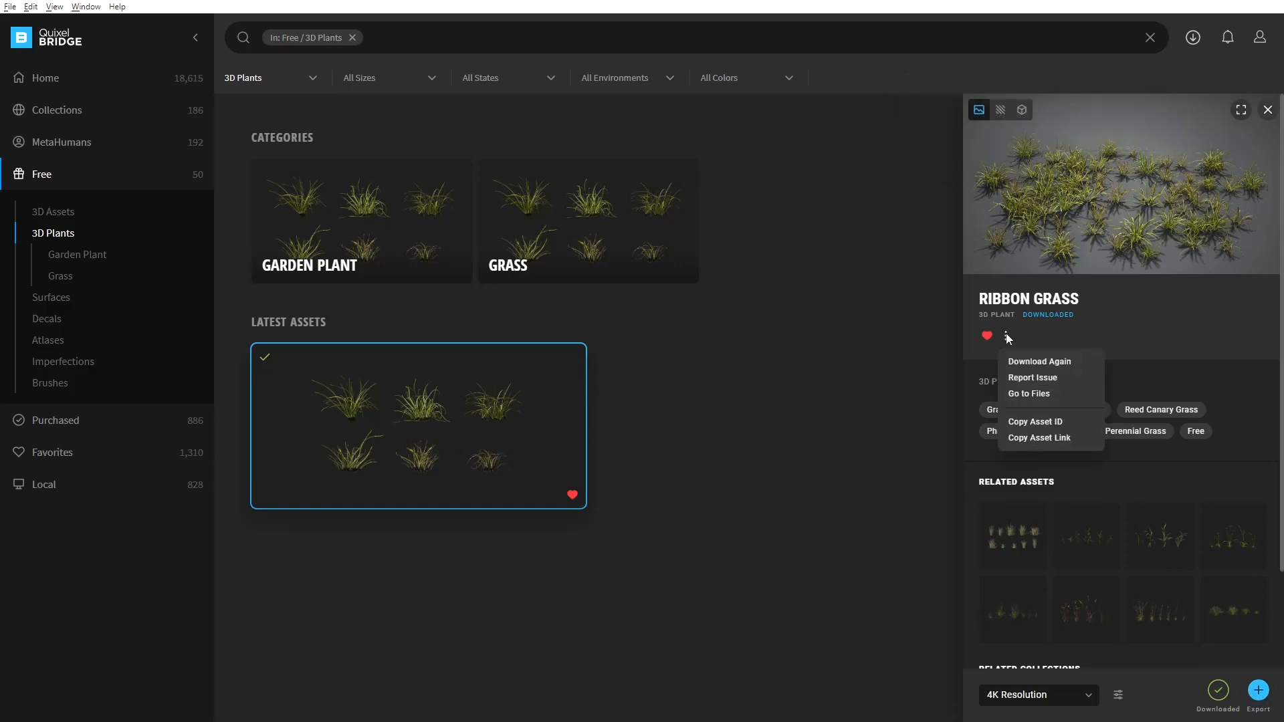
left_click(1031, 395)
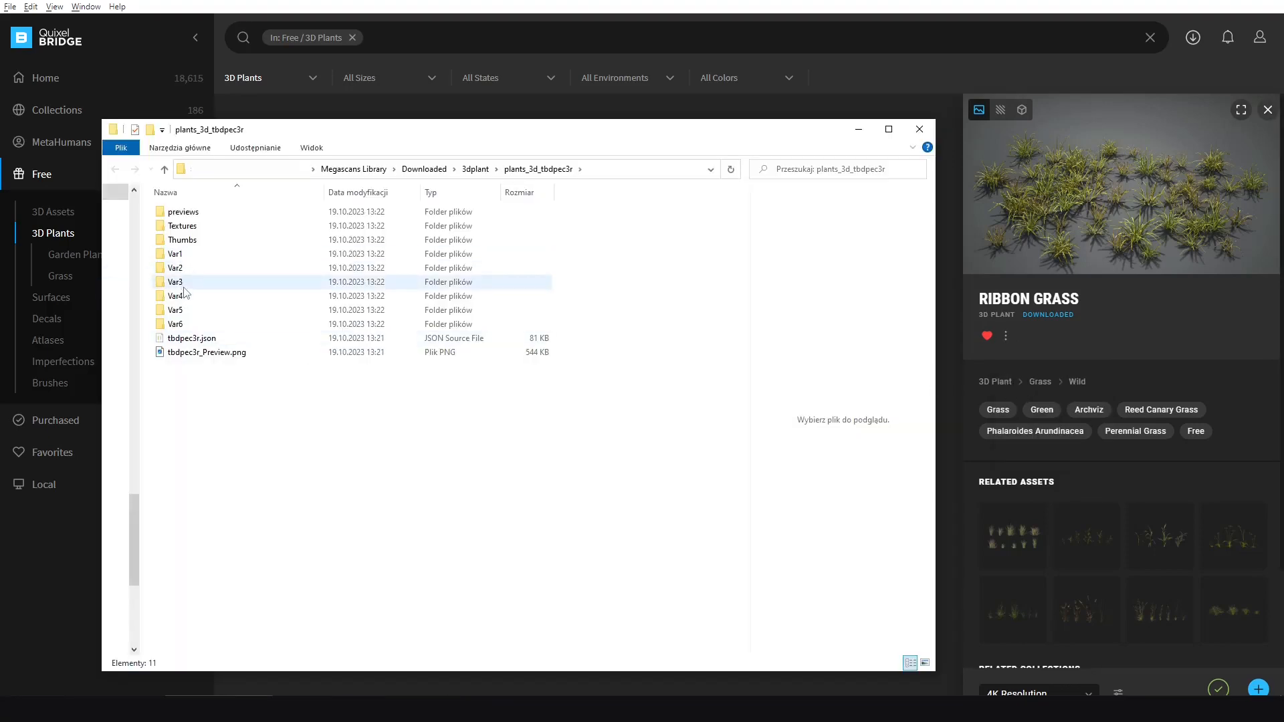
Preview the asset's PNG image and look at the FBX files in the Var1 folder.
left_click(187, 354)
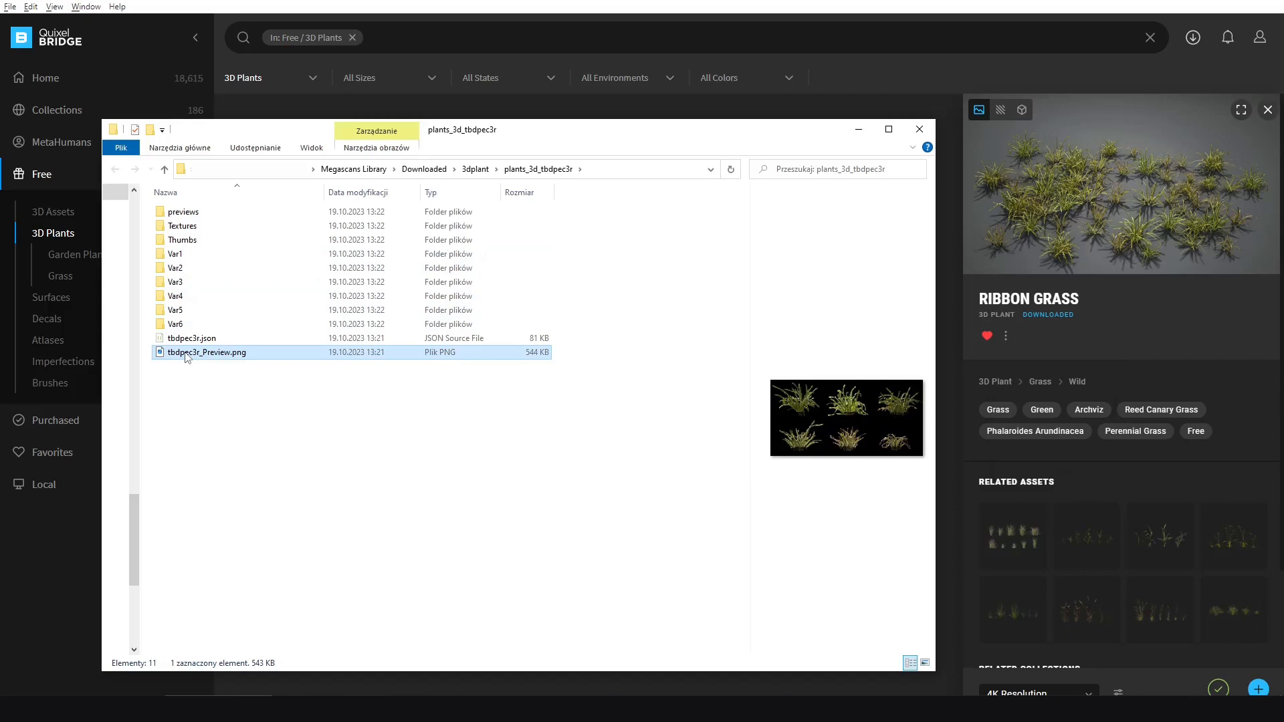
double_click(175, 254)
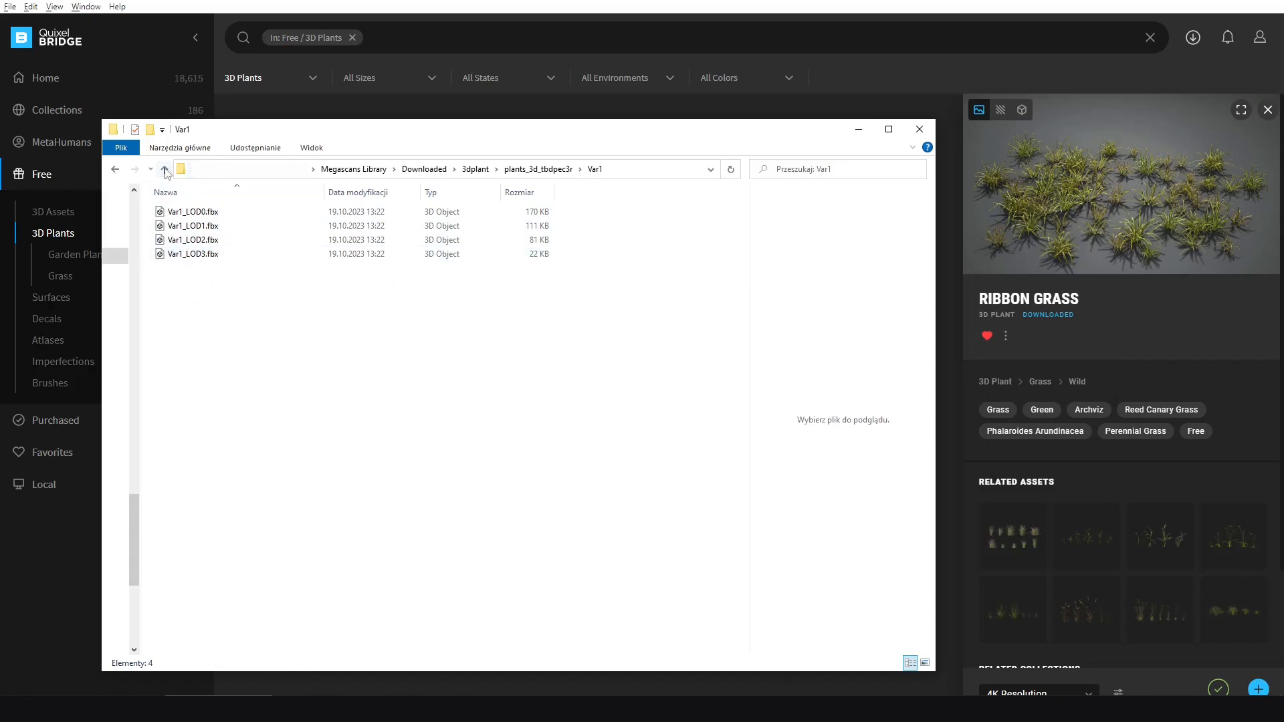
key("BackSpace")
Examine the albedo, normal, specular and translucency maps in the Textures folder's Atlas subfolder.
double_click(177, 228)
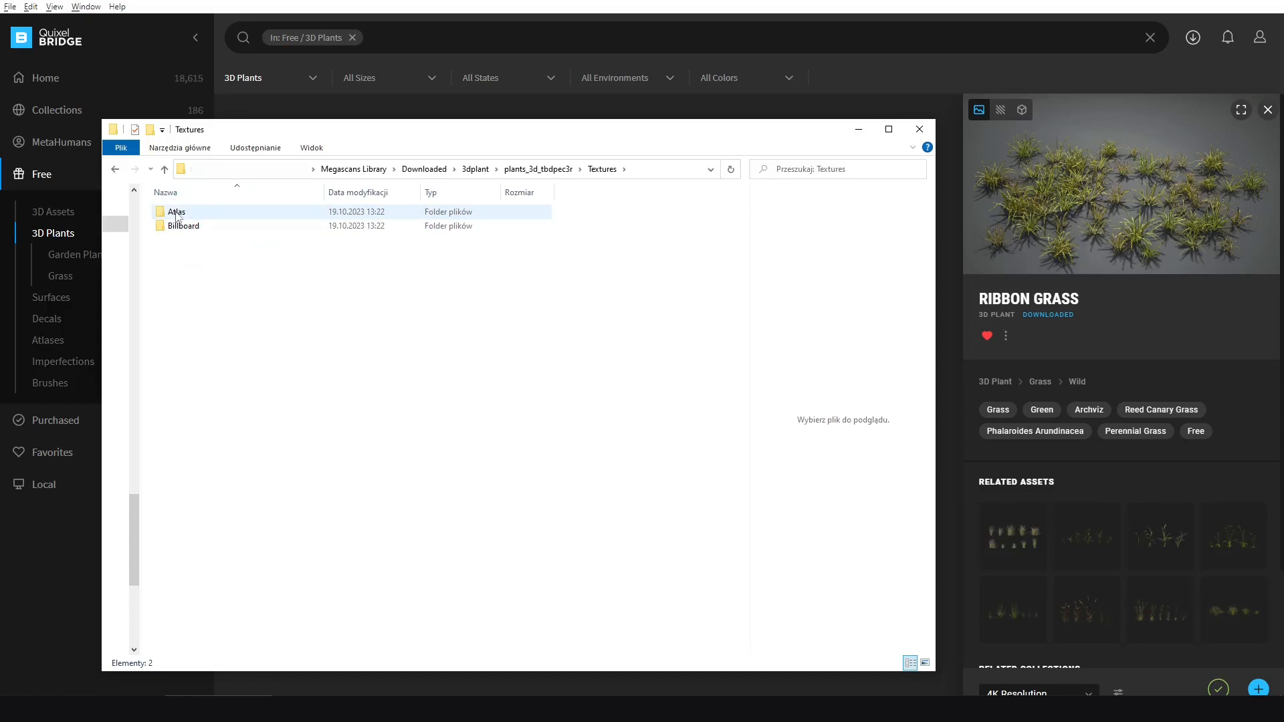
double_click(175, 211)
left_click(175, 212)
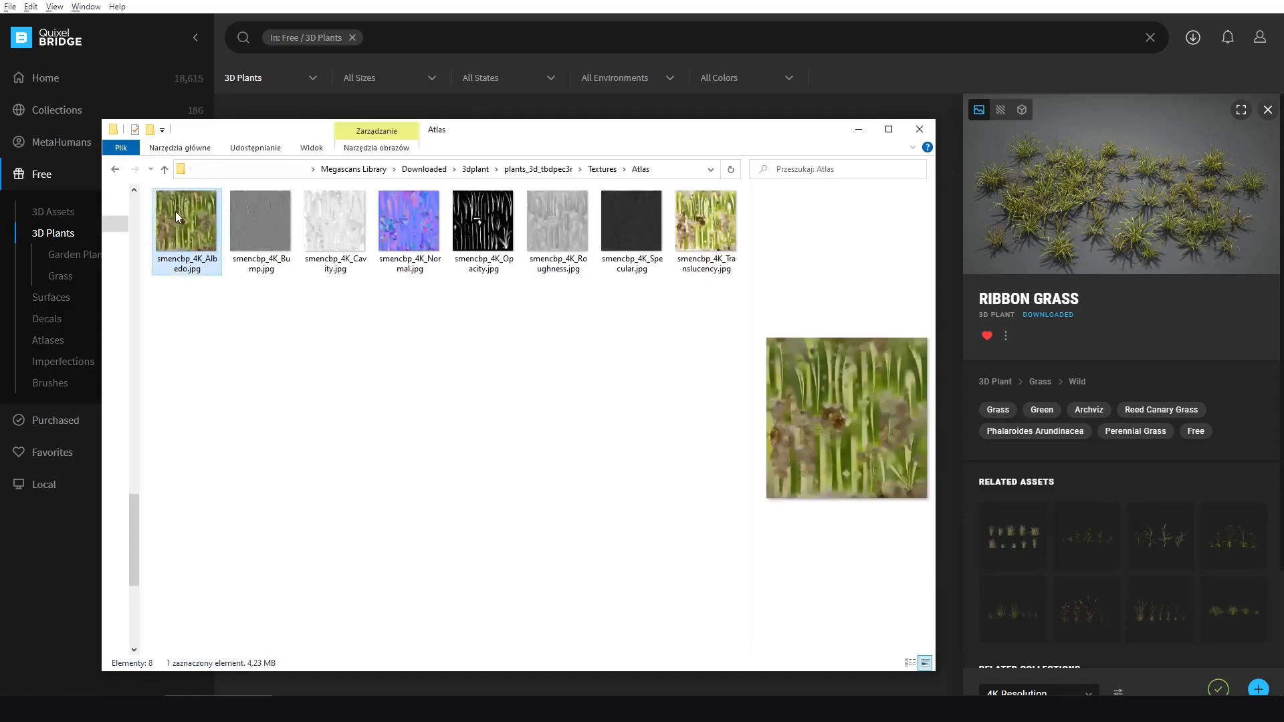
left_click(419, 219)
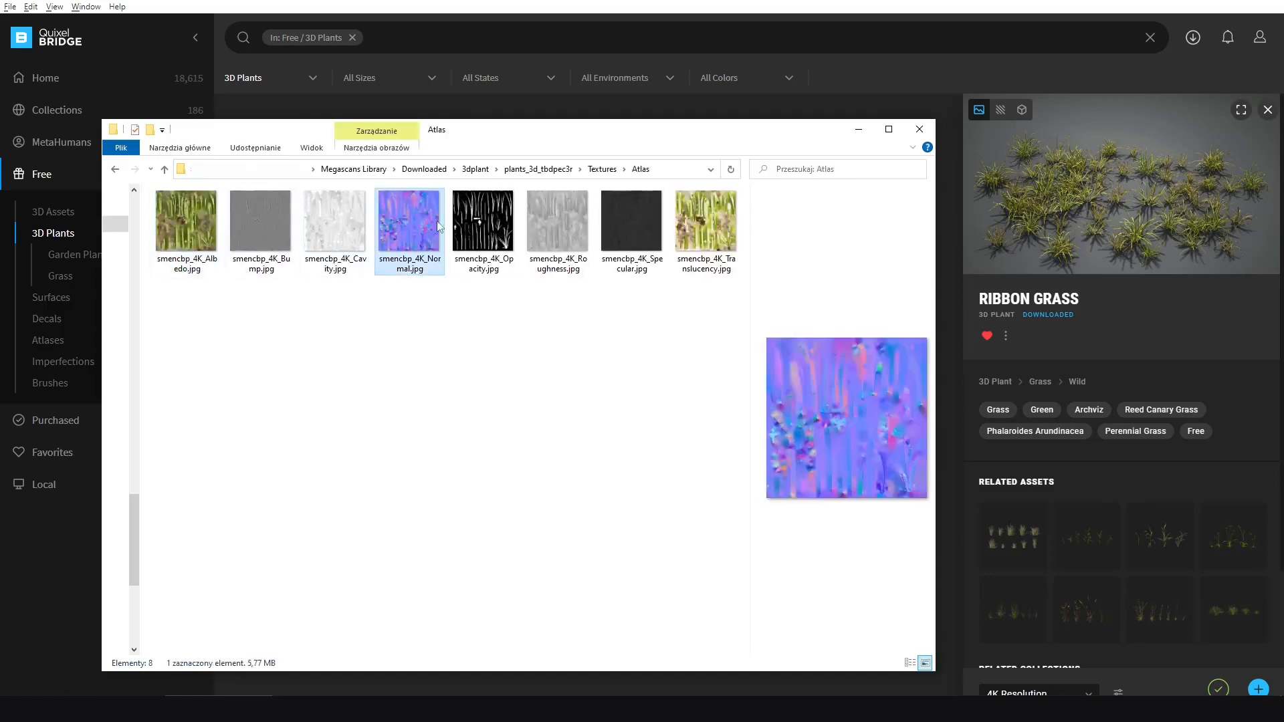
left_click(636, 217)
left_click(712, 218)
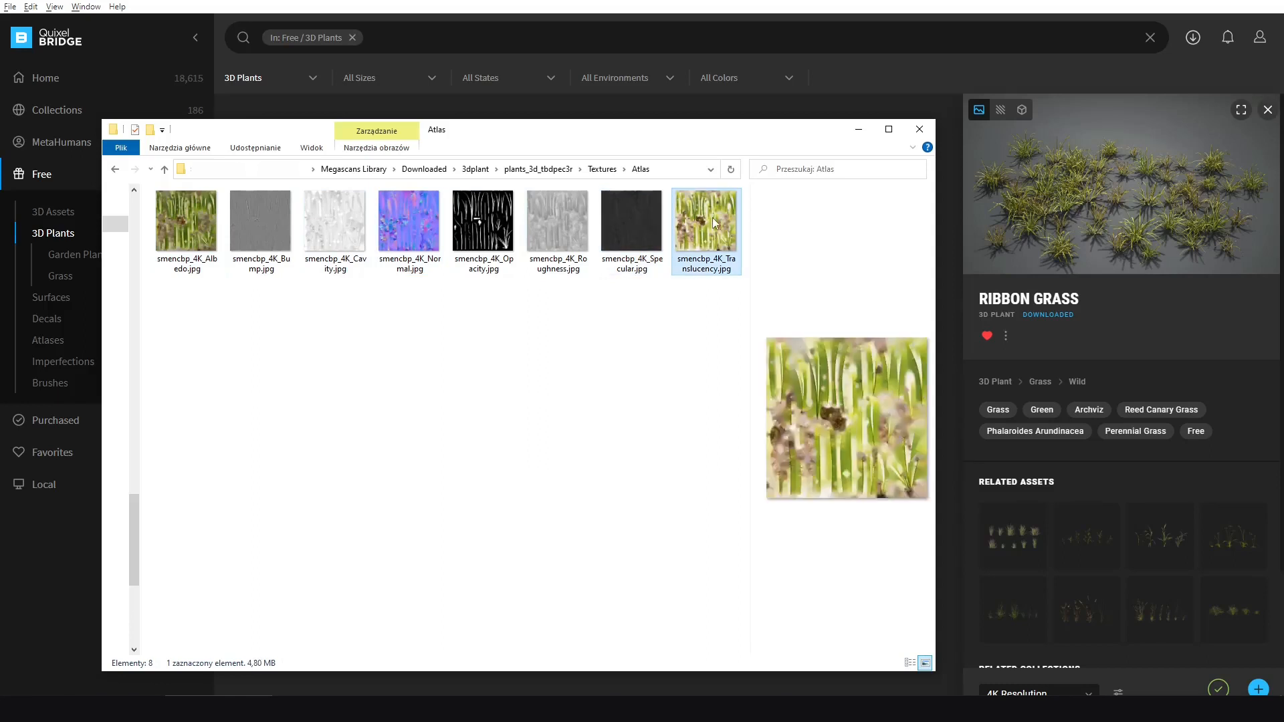
Examine the albedo, normal and translucency maps in the Billboard subfolder and close the file window.
left_click(164, 169)
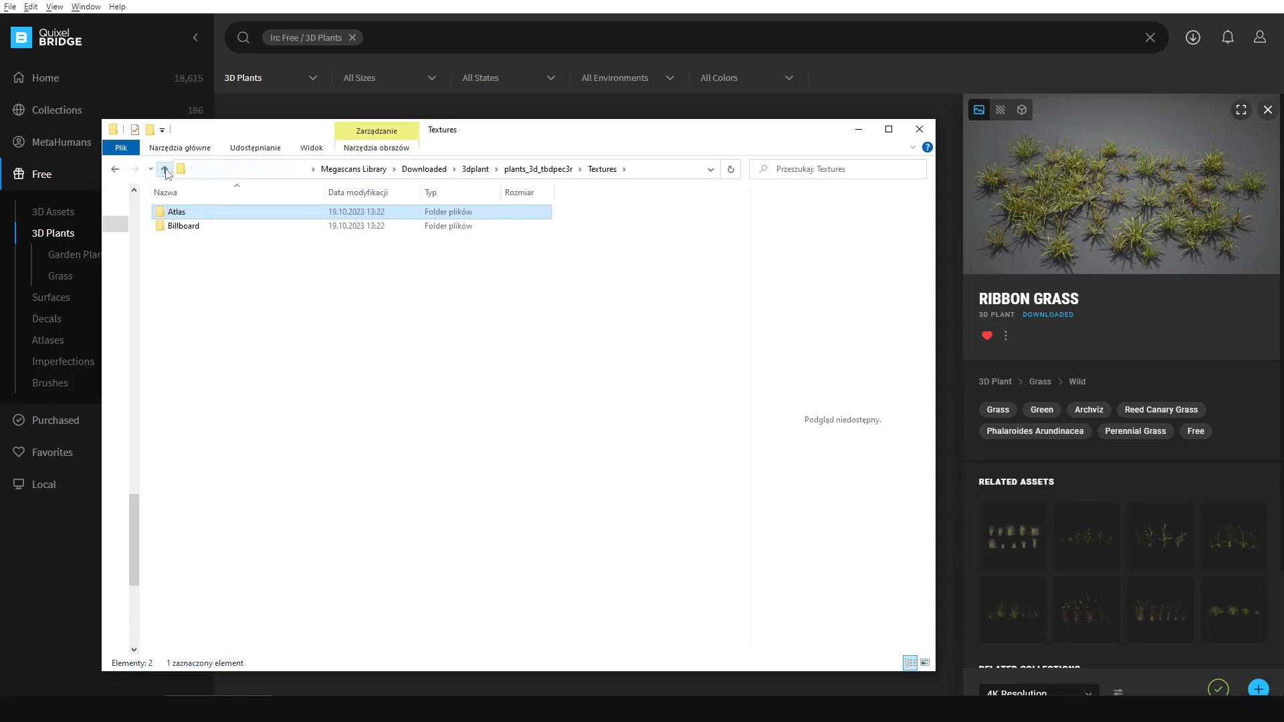
double_click(179, 220)
left_click(179, 219)
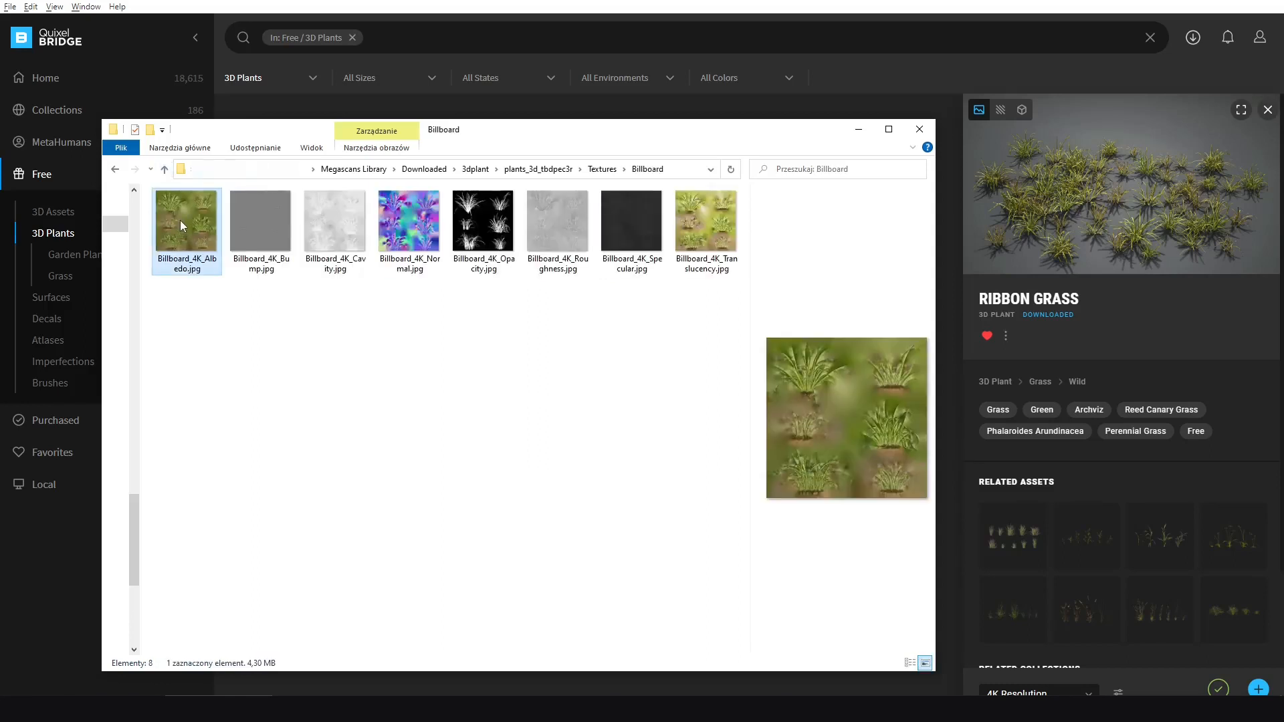
left_click(412, 220)
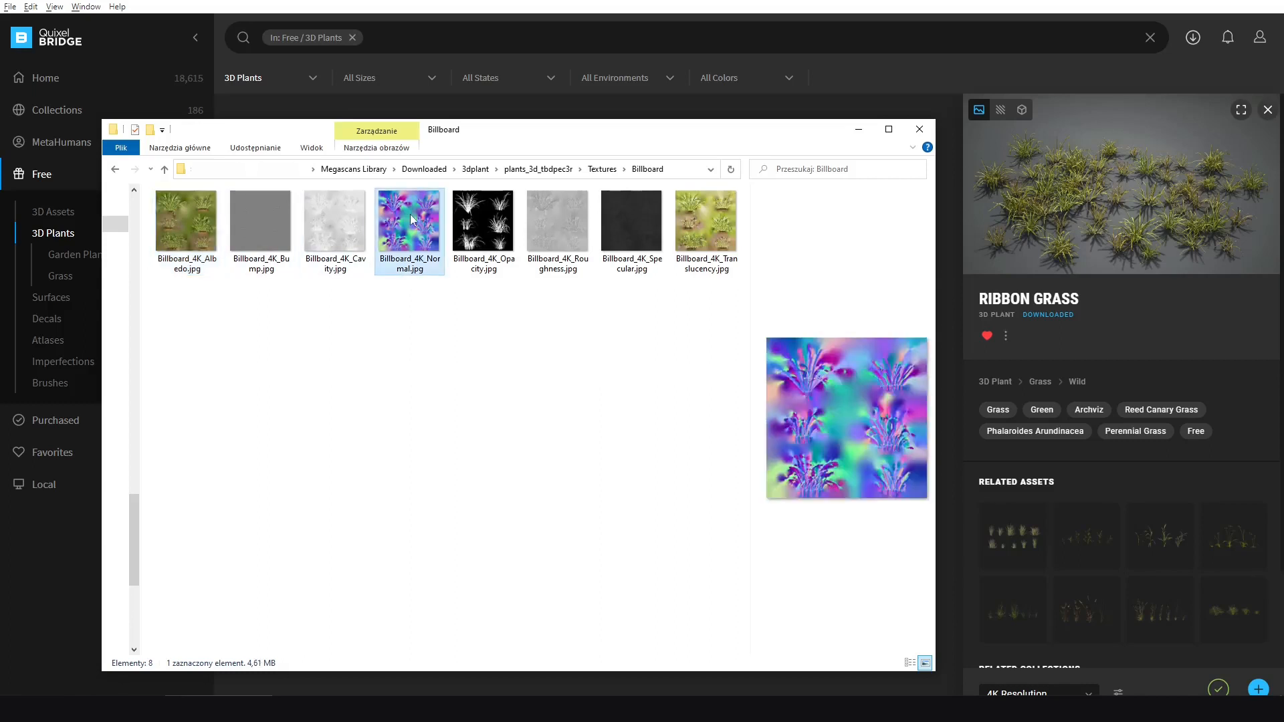
left_click(689, 220)
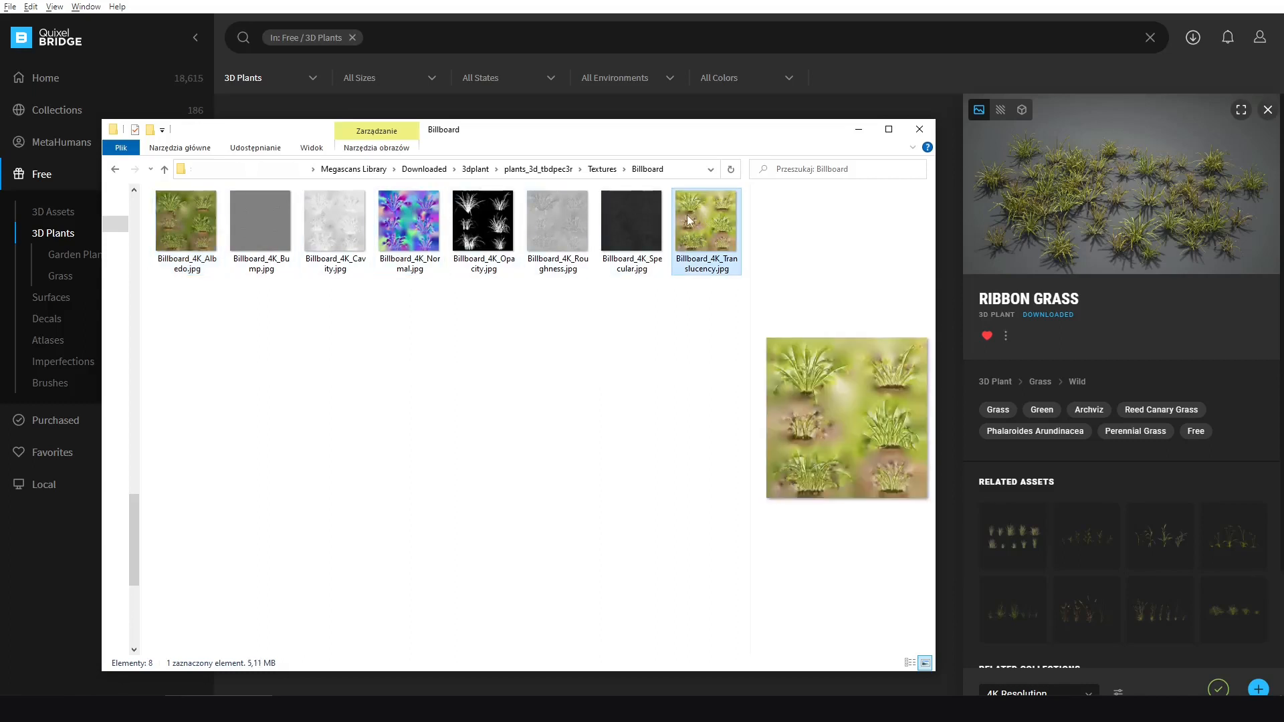
left_click(164, 169)
left_click(165, 169)
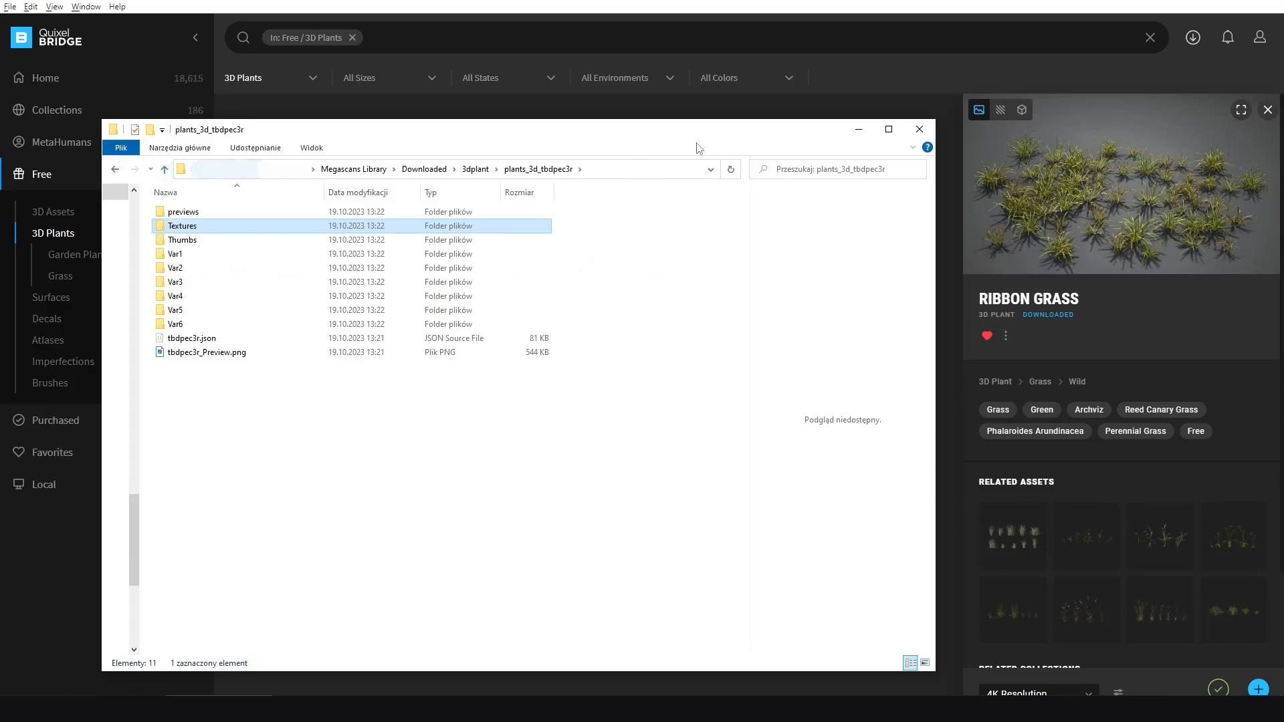
left_click(920, 129)
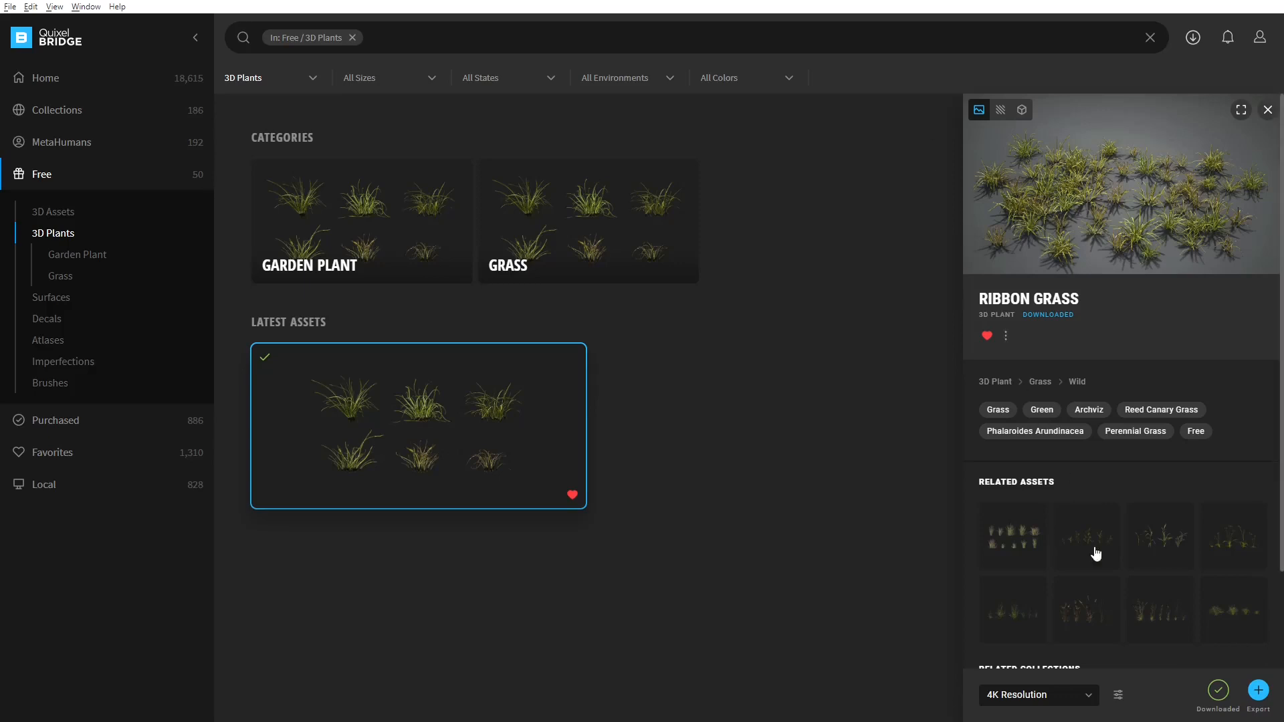
Review Ribbon Grass's export settings: the export target, 3D Plants texture maps, model LODs and file naming patterns.
left_click(1119, 696)
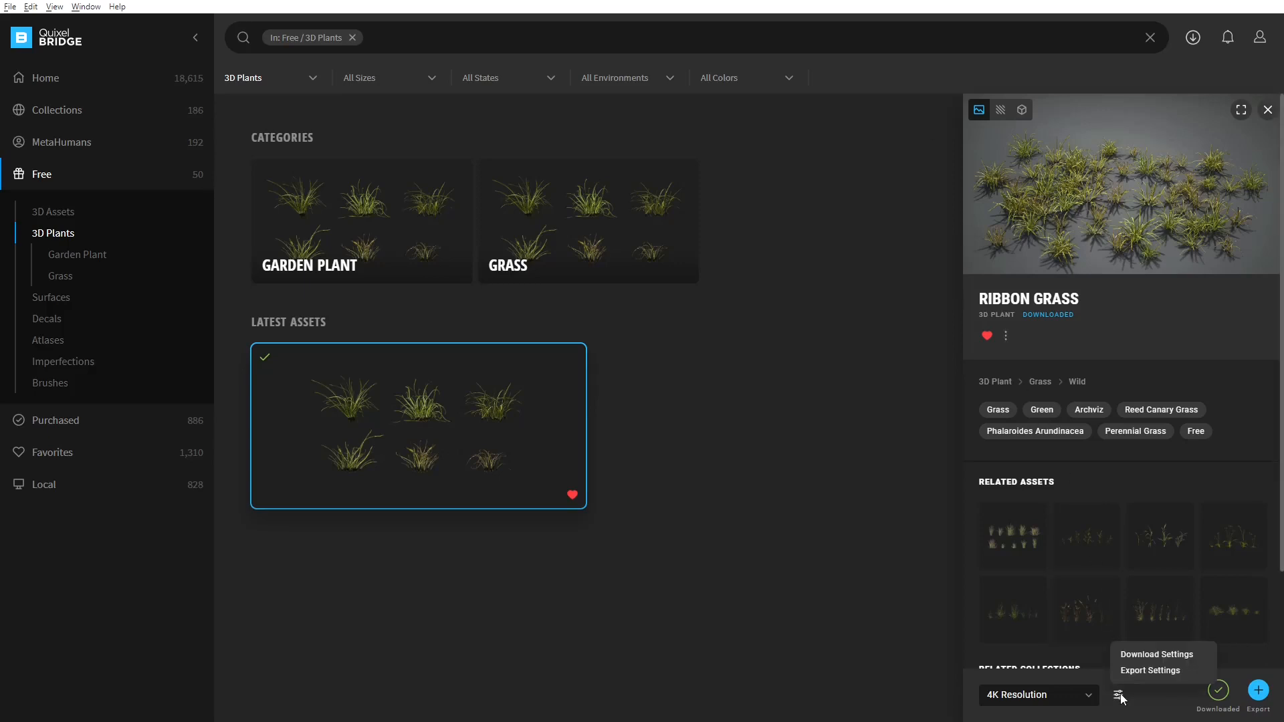
left_click(1156, 671)
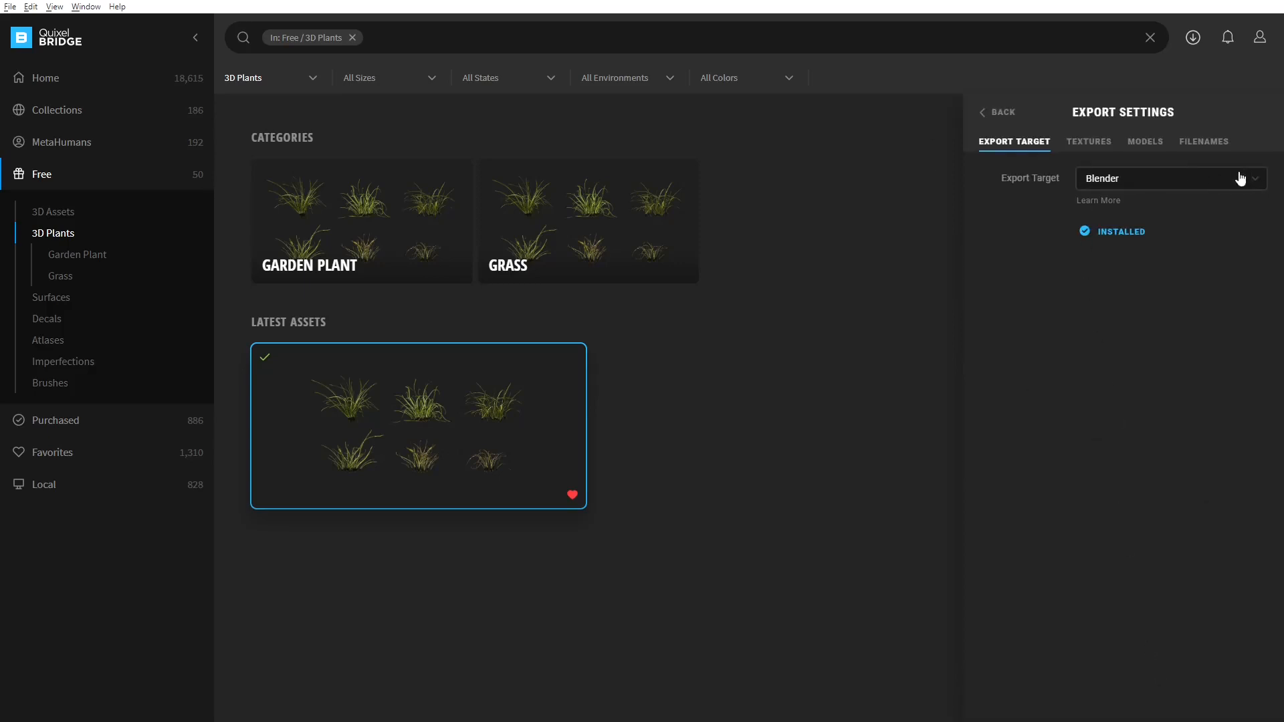
left_click(1089, 143)
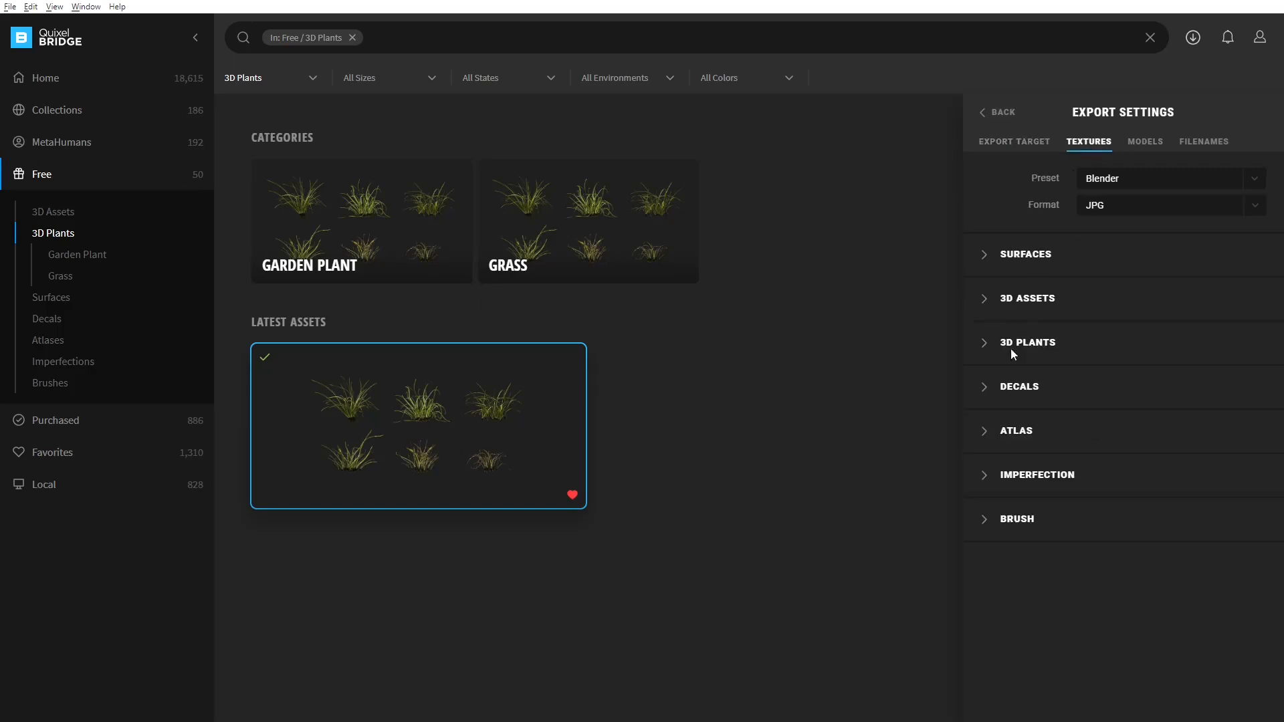
left_click(988, 343)
scroll(1050, 385, "down", 7)
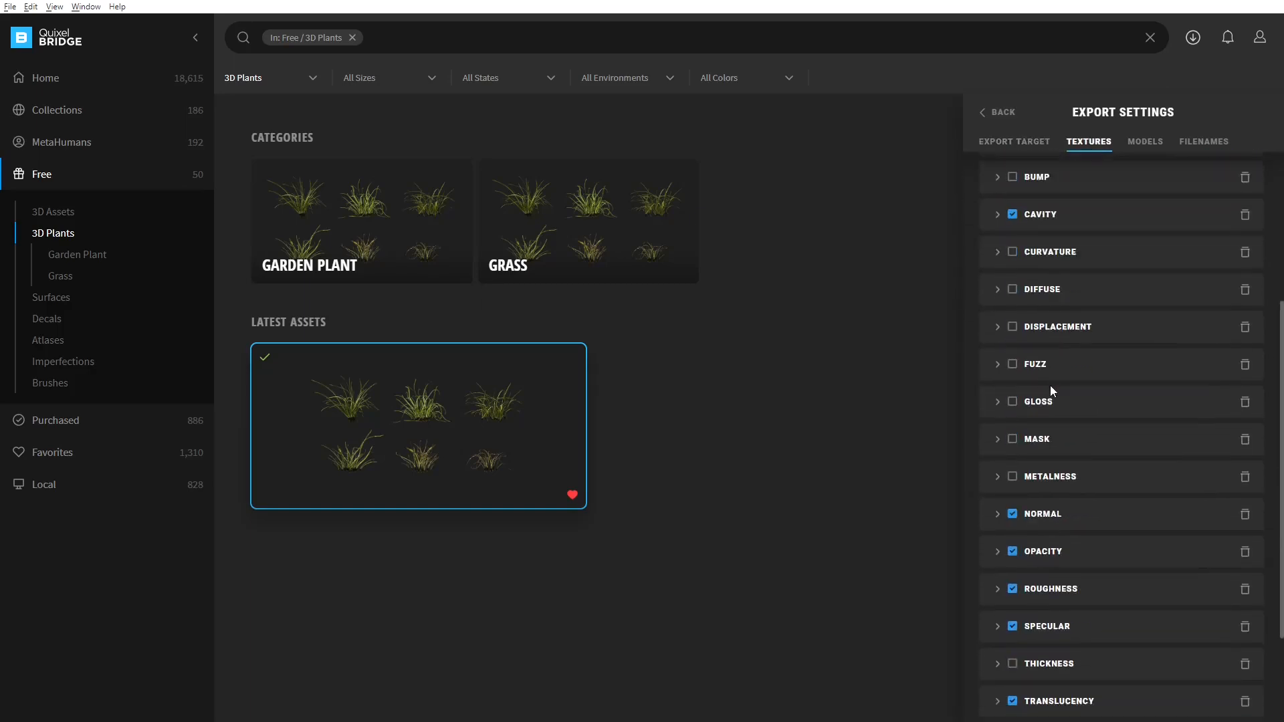
left_click(1146, 142)
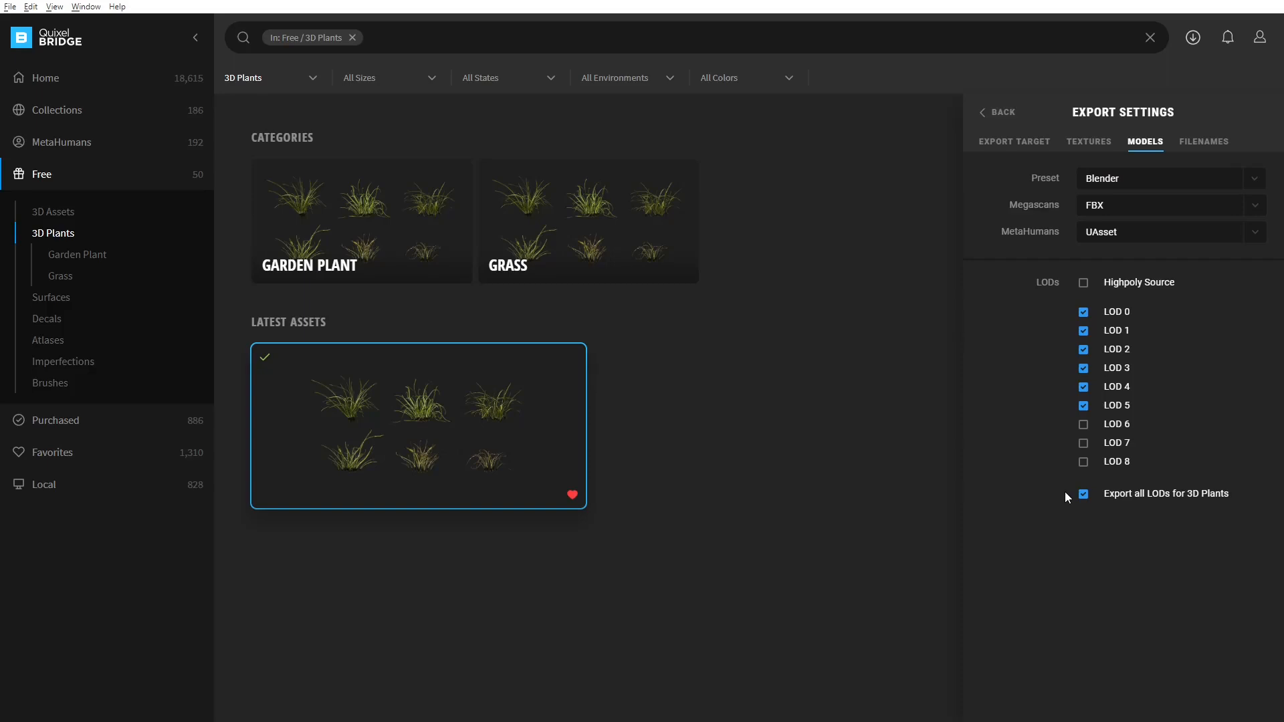
left_click(1204, 142)
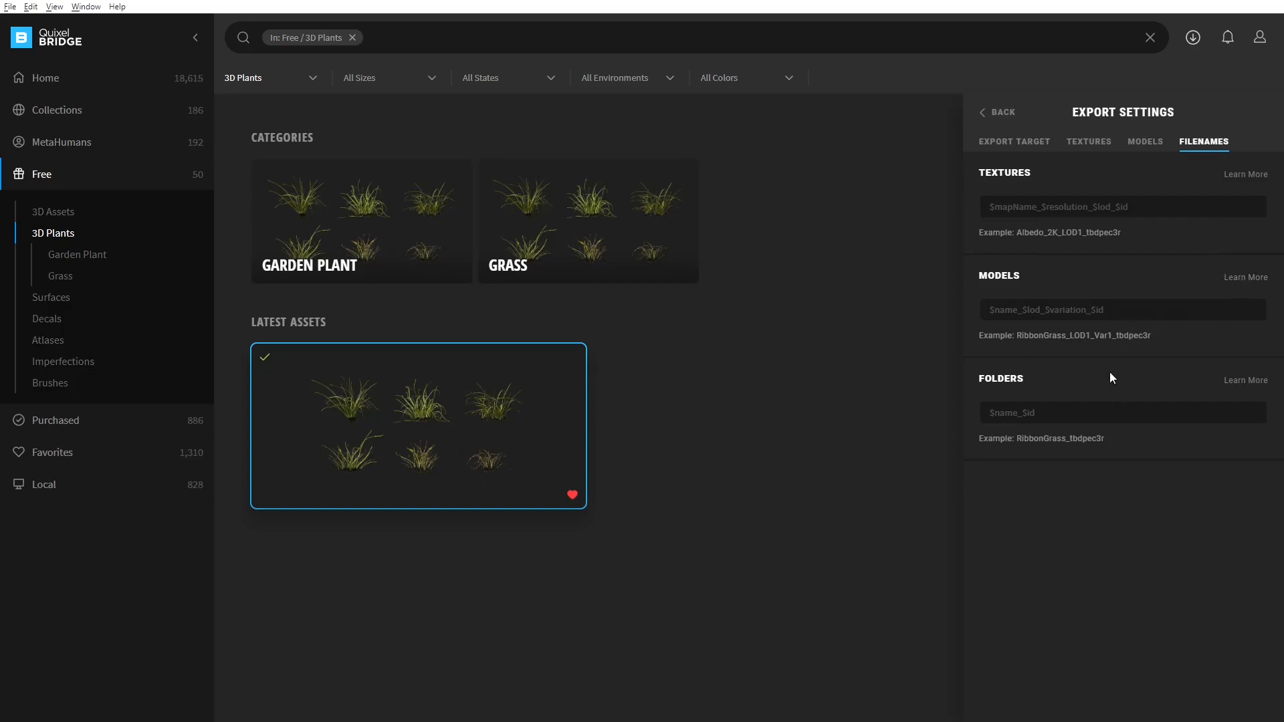
left_click(999, 113)
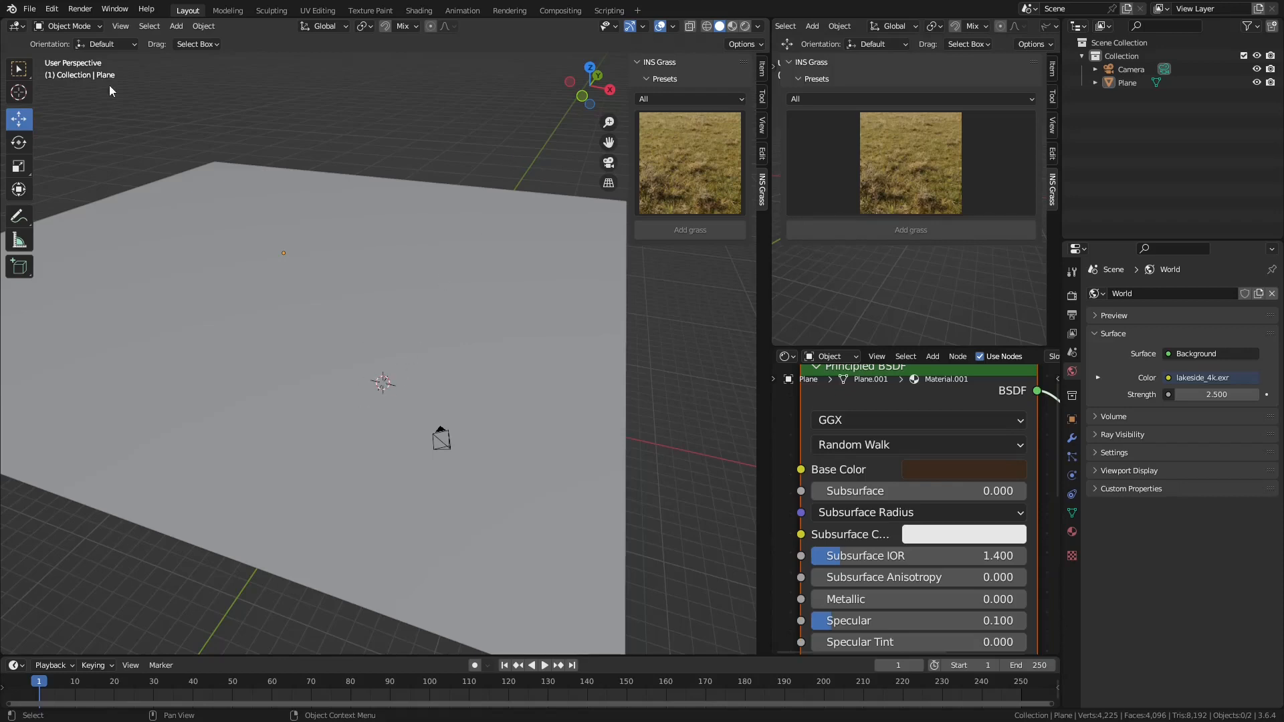
Find the INS Grass add-on in the Preferences and check its saved presets and custom LODs folder paths.
left_click(52, 8)
left_click(96, 214)
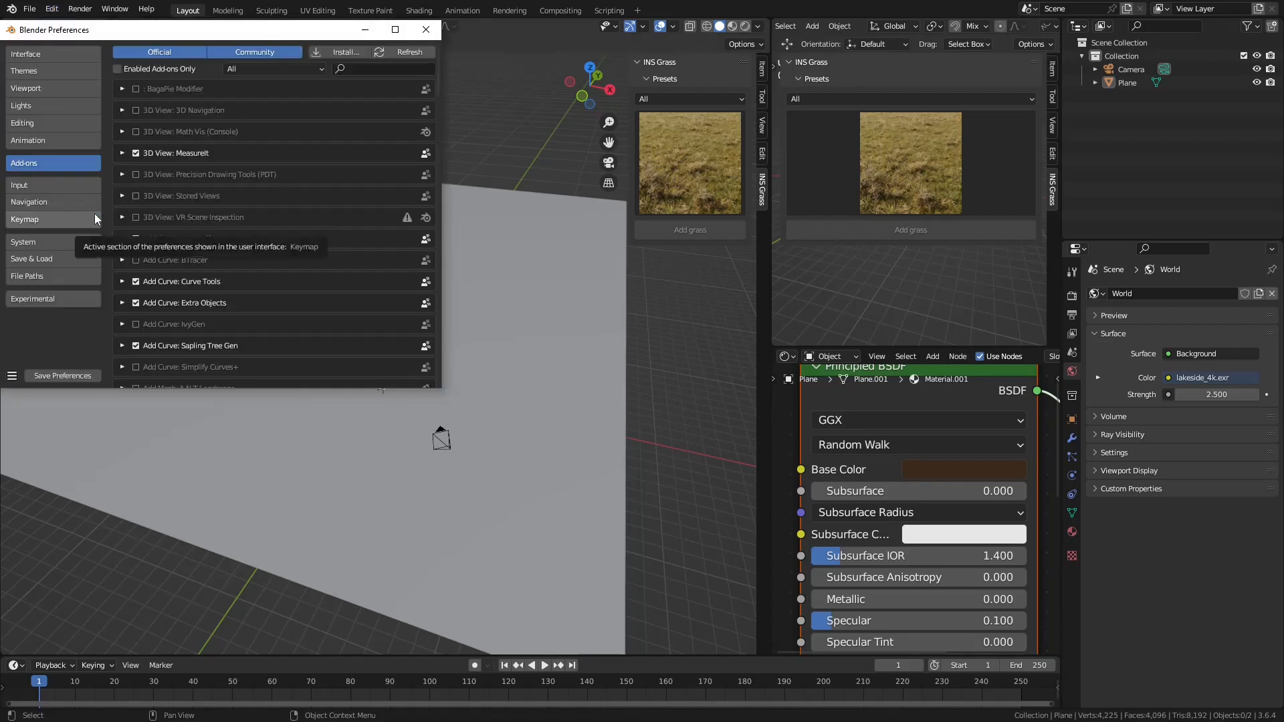
left_click(363, 70)
type("ins")
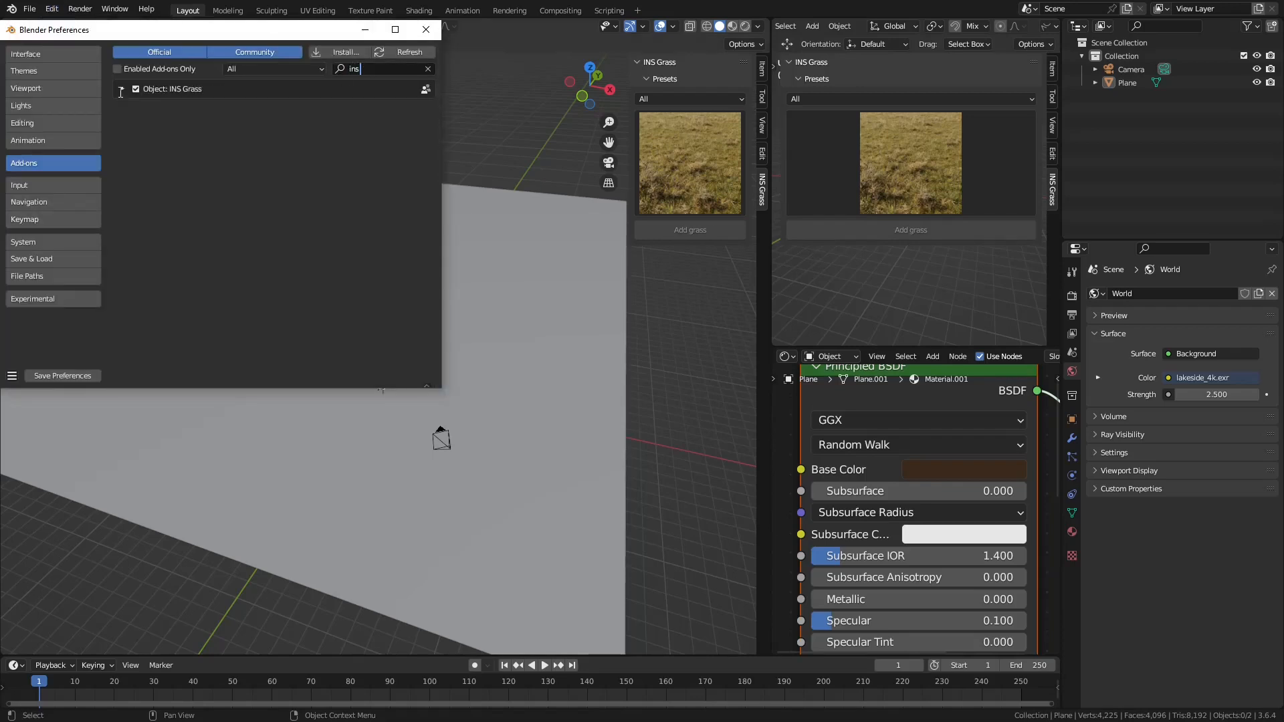
left_click(122, 90)
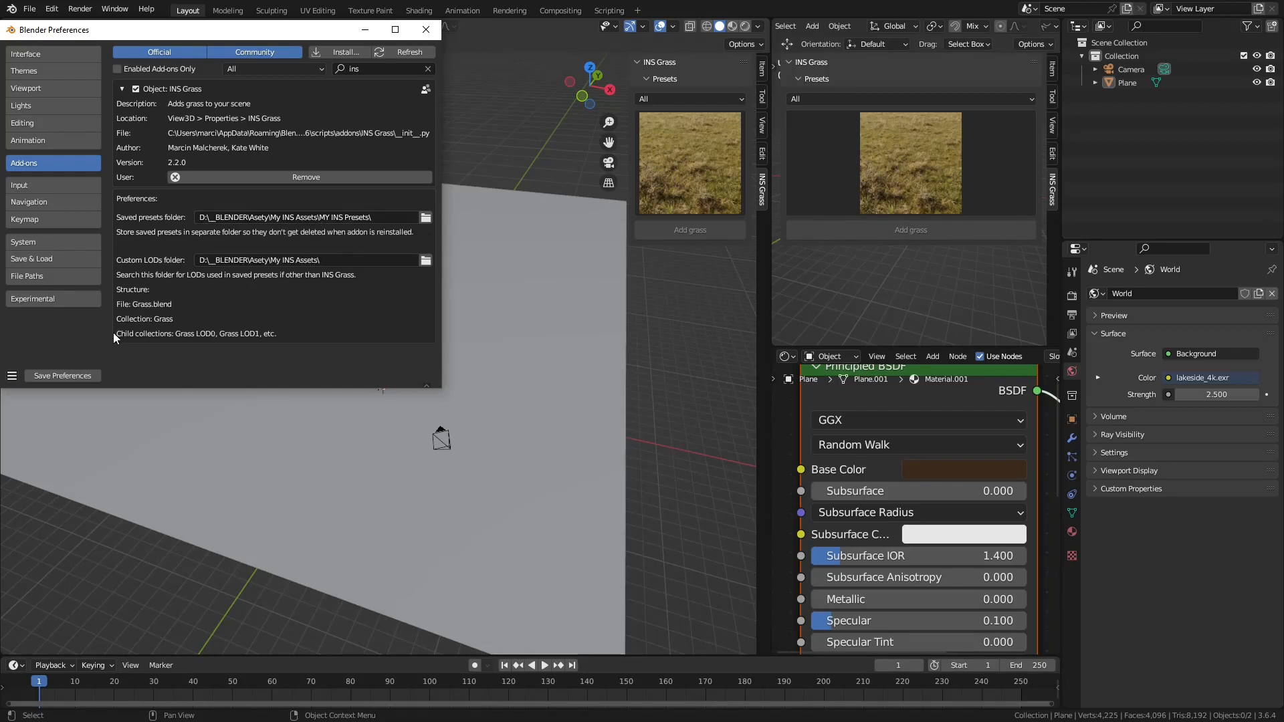
left_click(426, 30)
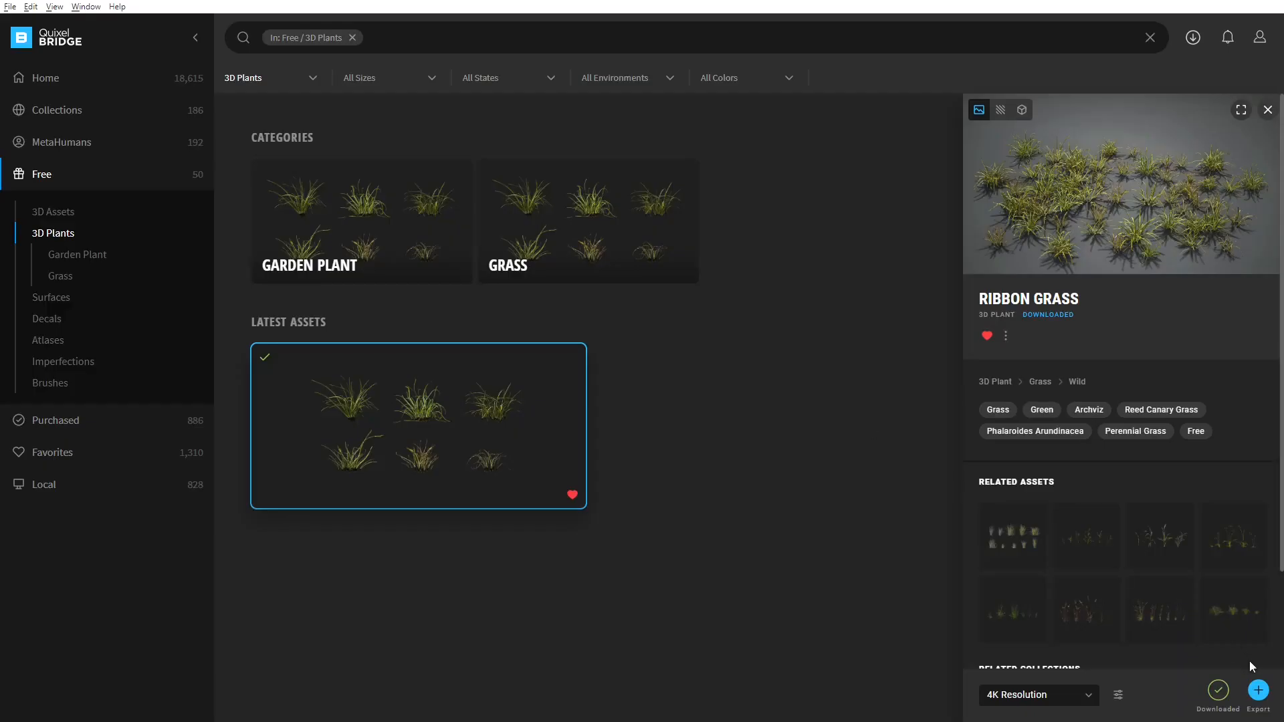
Switch to Quixel Bridge, export Ribbon Grass to Blender, and show the imported variants in the scene.
left_click(1258, 691)
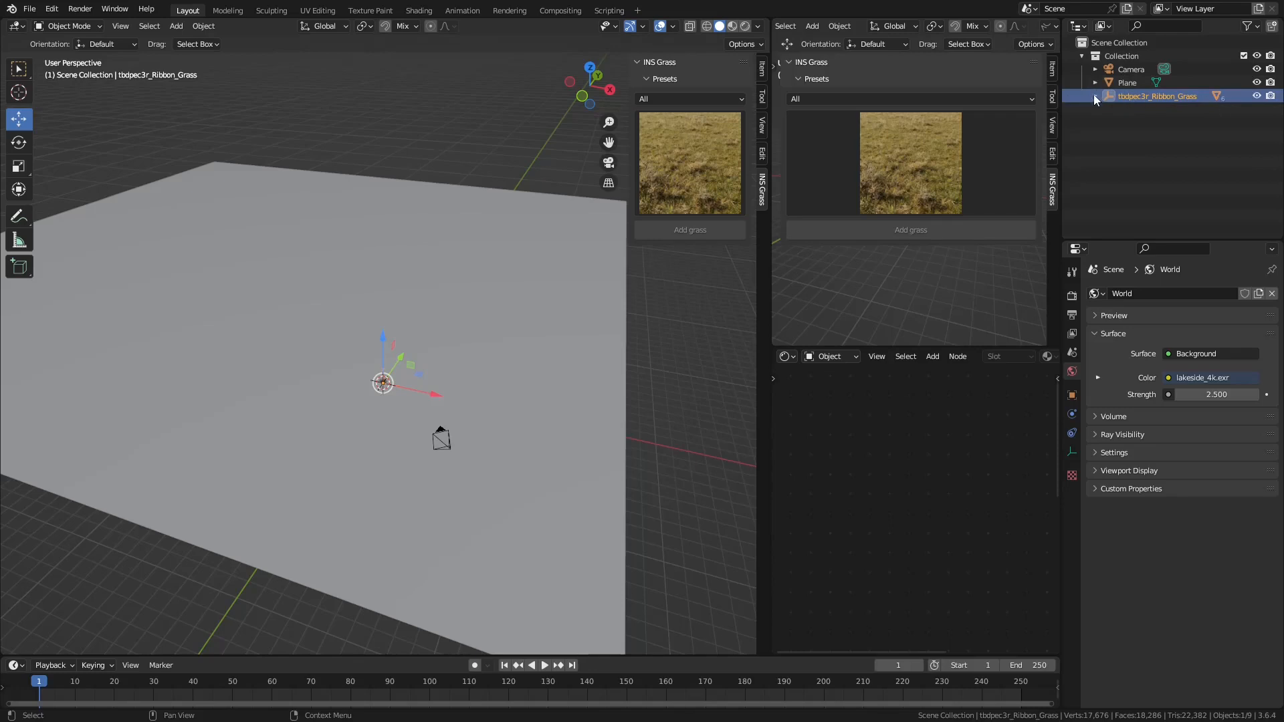
left_click(1095, 96)
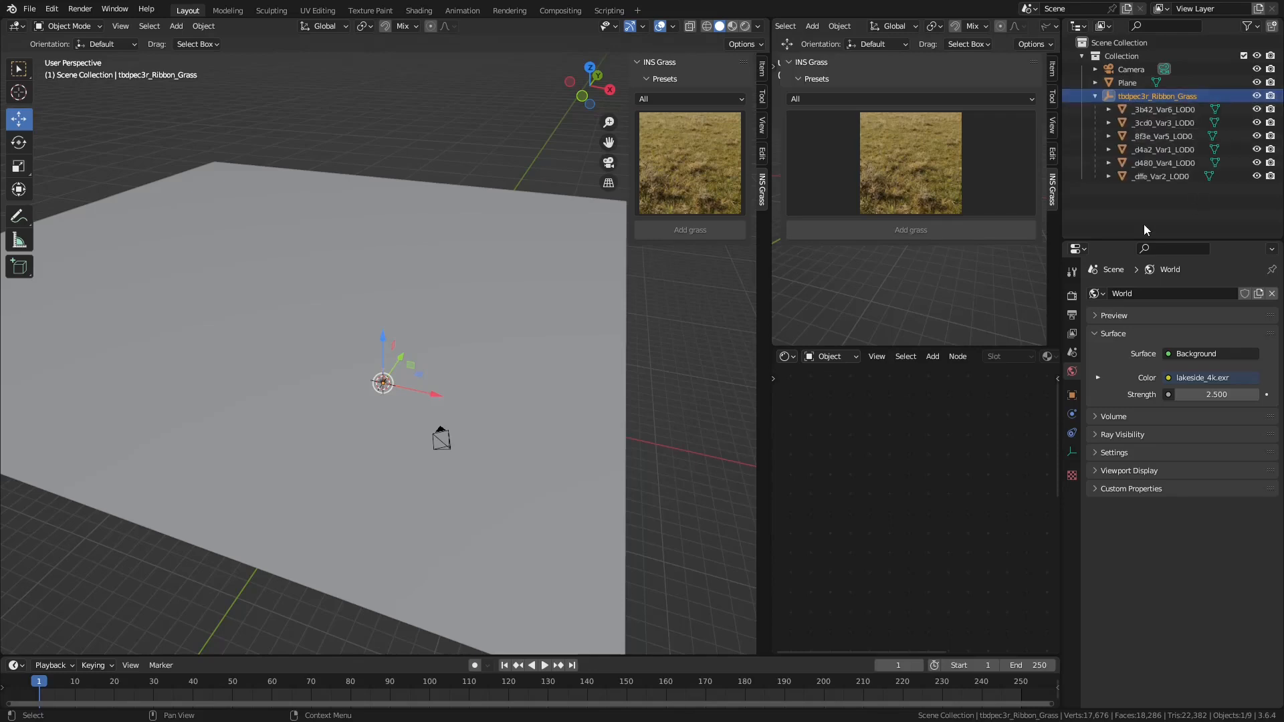
key("KP_Decimal")
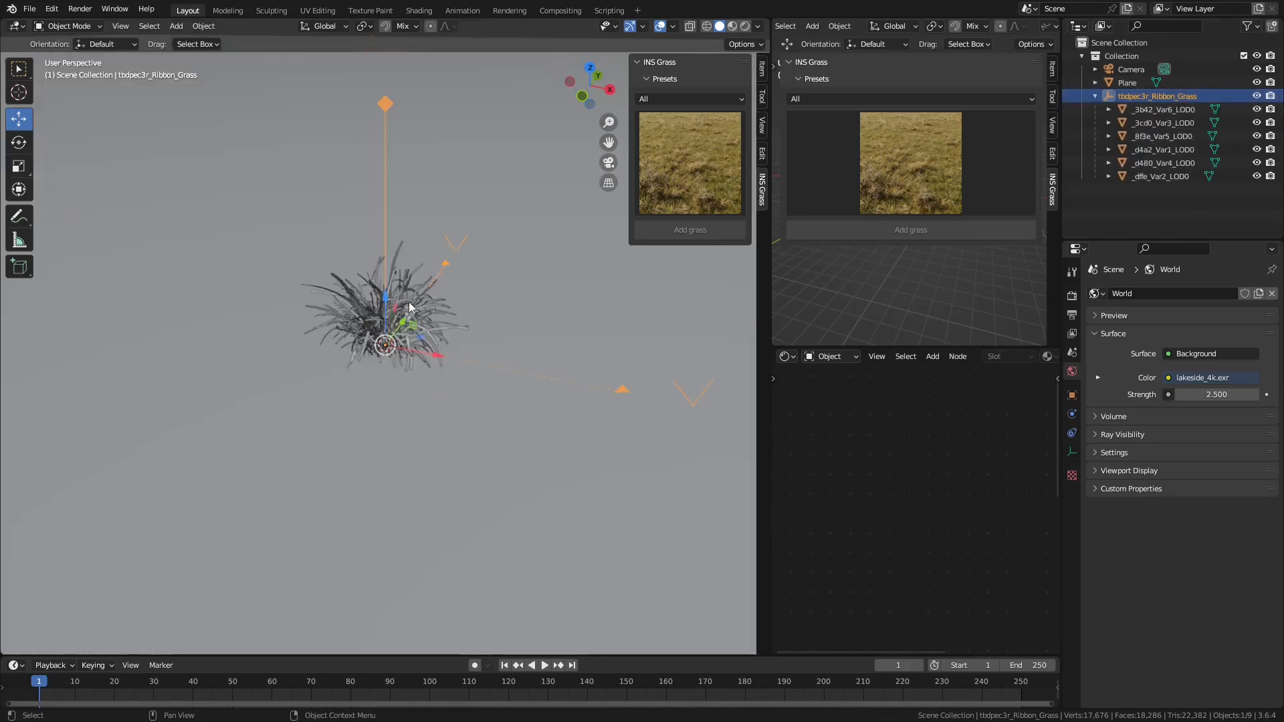
Create a new collection under the Scene Collection and name it "Ribbon Grass LOD0".
left_click(1123, 41)
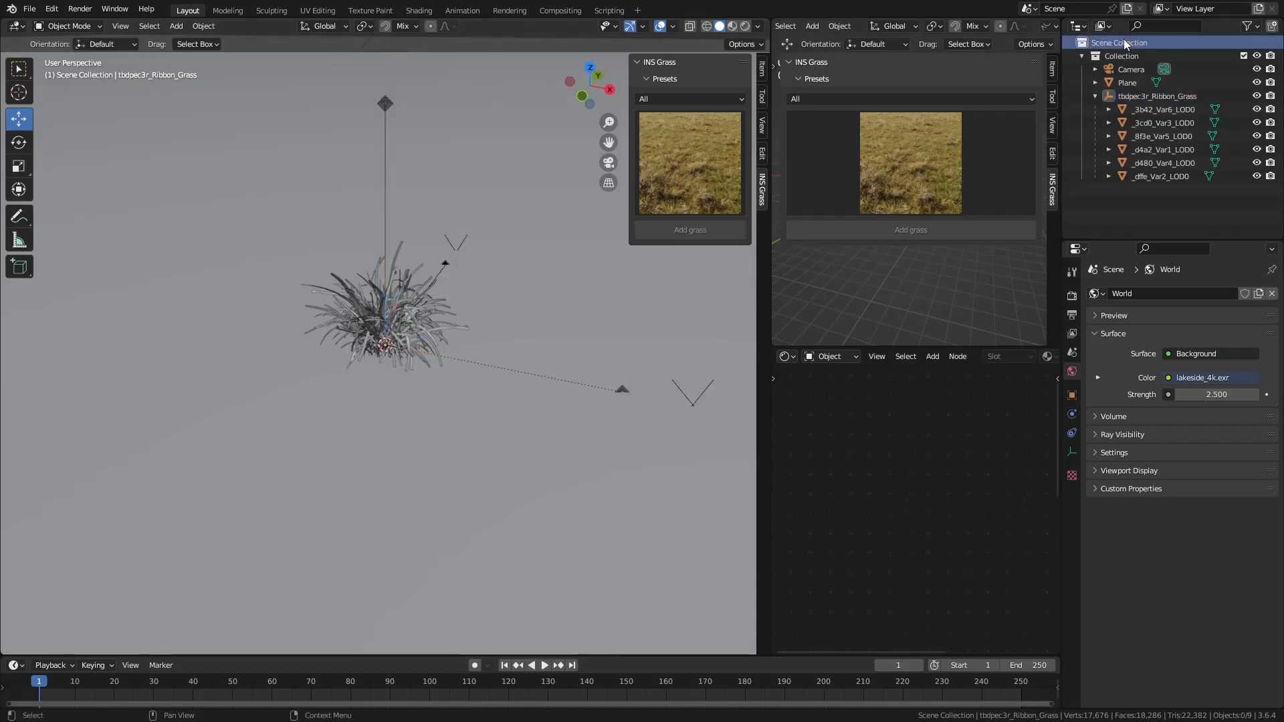
right_click(1124, 40)
left_click(1123, 39)
double_click(1145, 191)
type("Ribbon Grass LOD0")
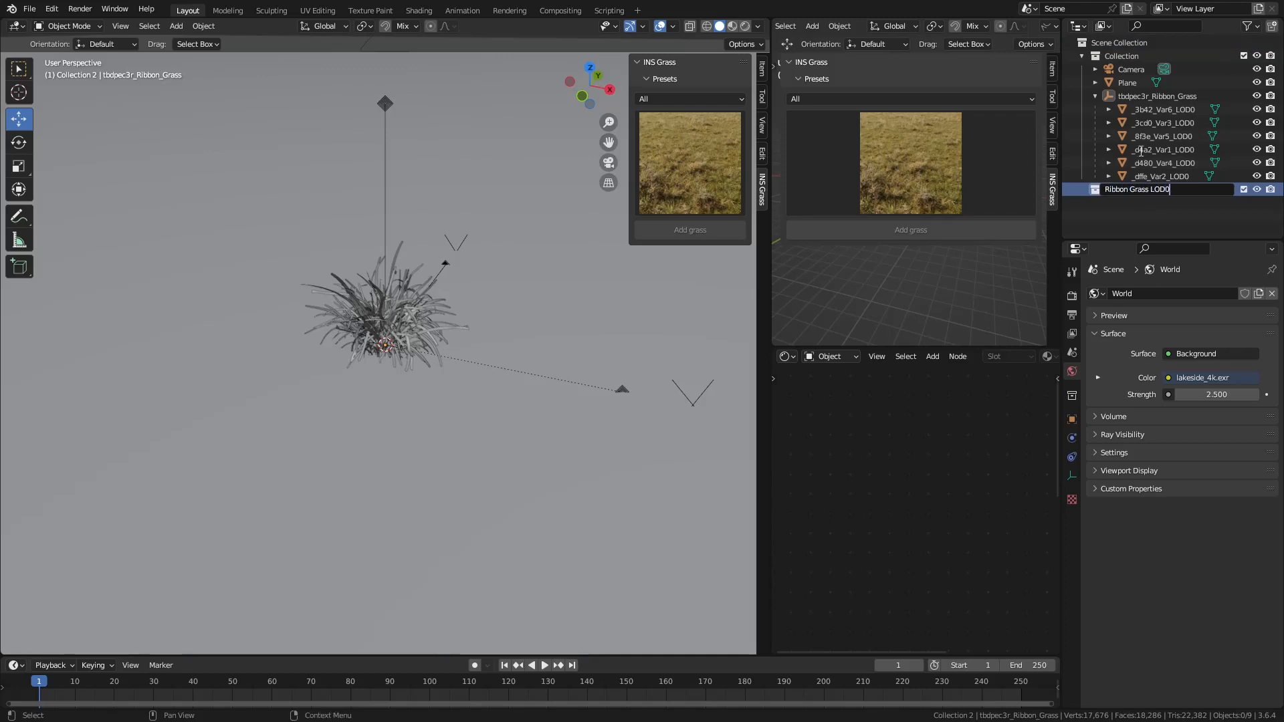
key("Return")
Move the imported grass hierarchy into the Ribbon Grass LOD0 collection as single-user objects and data, and delete its parent empty.
left_click(1150, 97)
right_click(1142, 98)
left_click(1130, 113)
left_click_drag(1144, 92, 1137, 194)
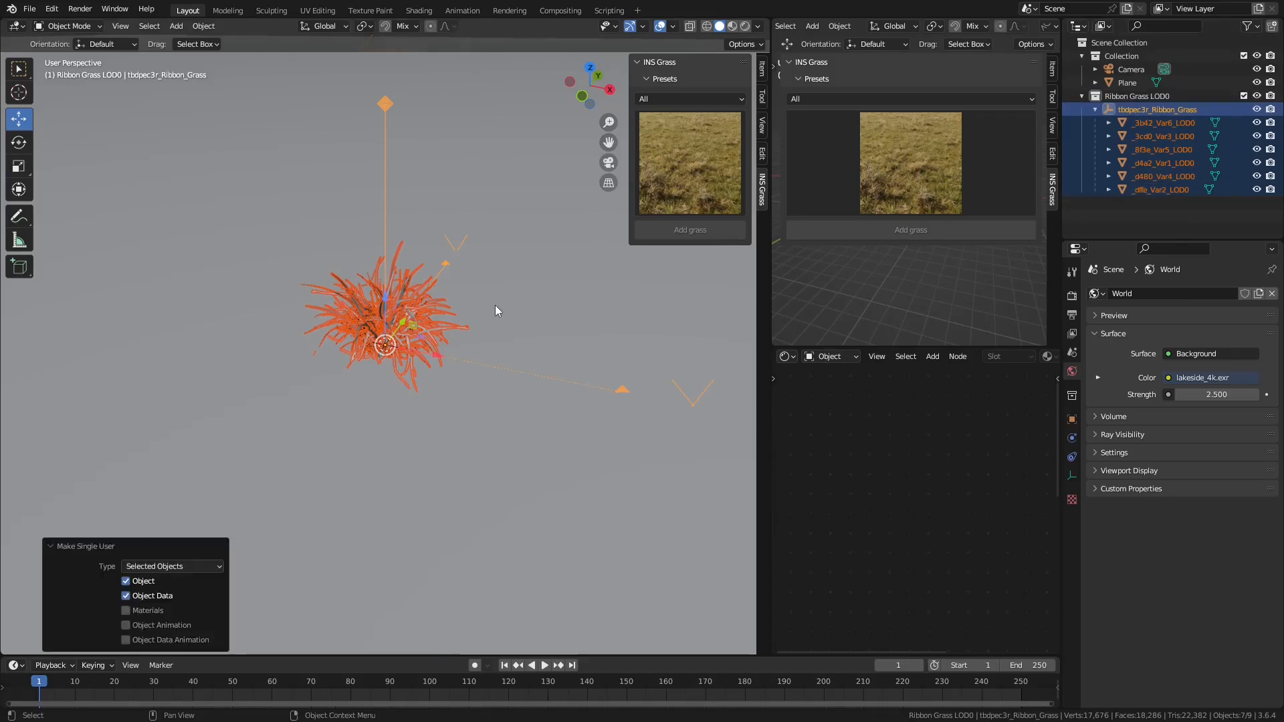
left_click(1164, 111)
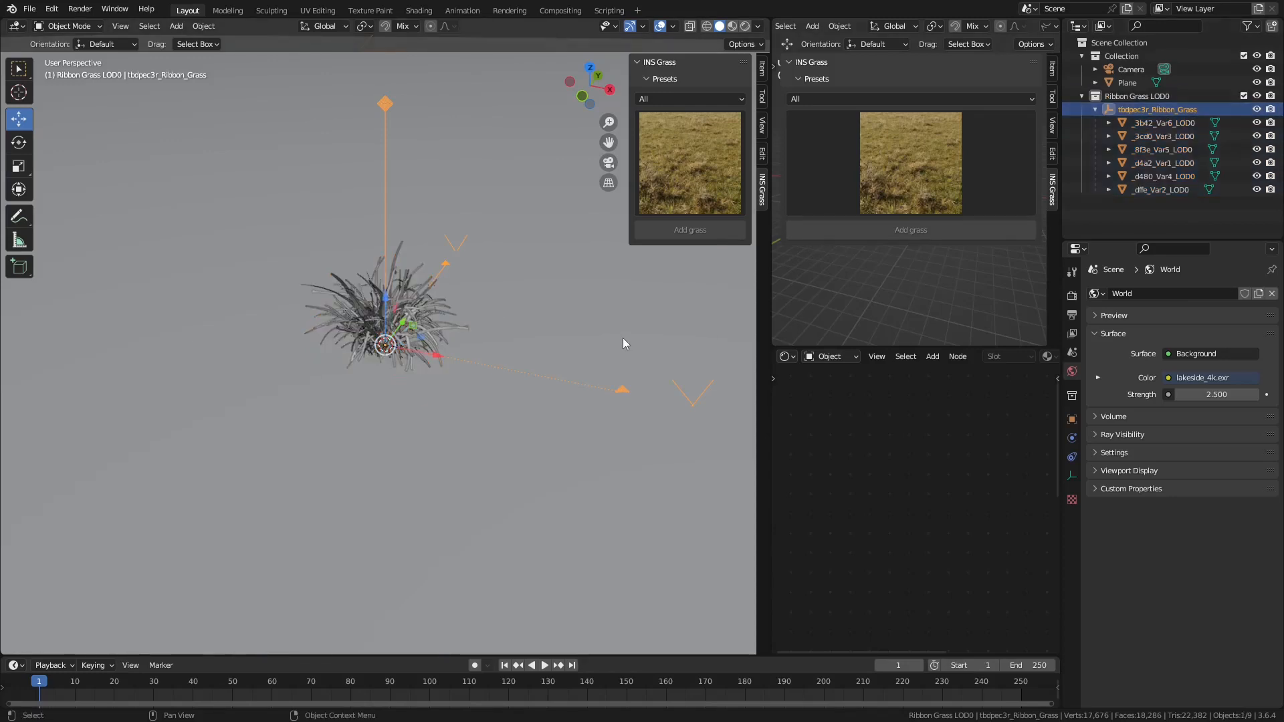
key("Delete")
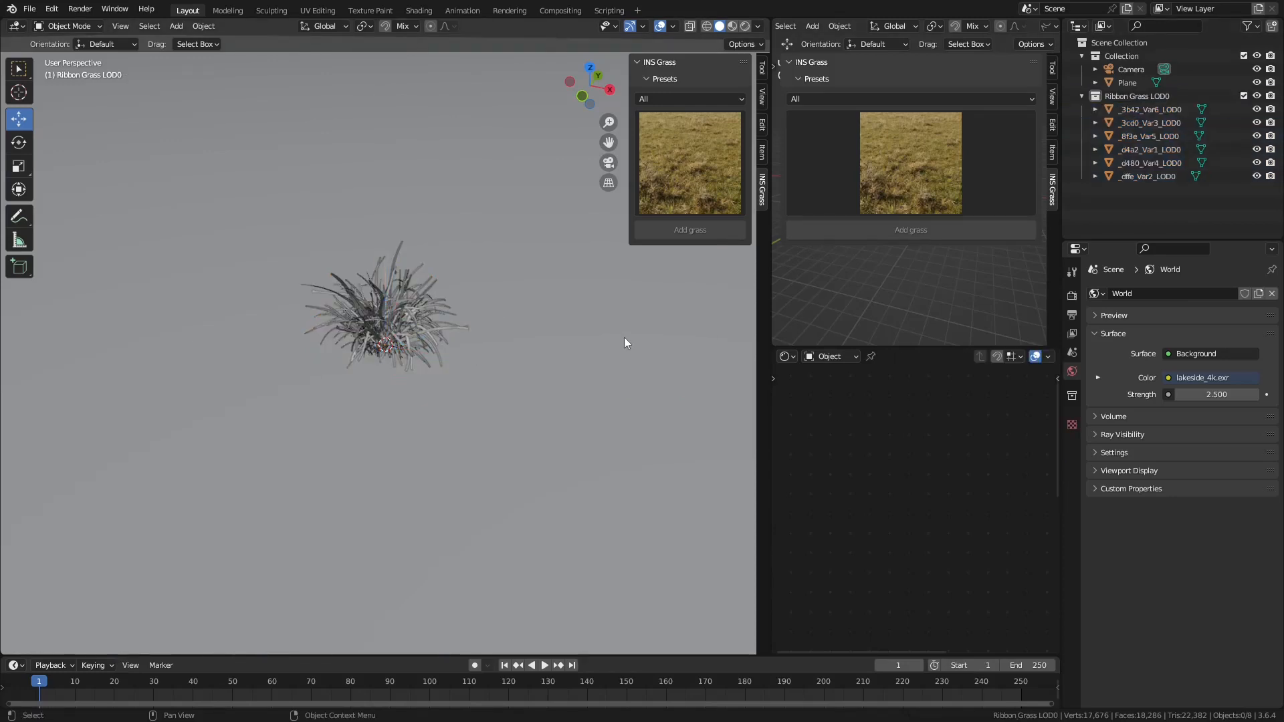
Replace the random prefixes of the six grass objects with Ribbon_Grass, giving Ribbon_Grass_Var1_LOD0 through Ribbon_Grass_Var6_LOD0.
double_click(1145, 109)
left_click_drag(1144, 109, 1084, 114)
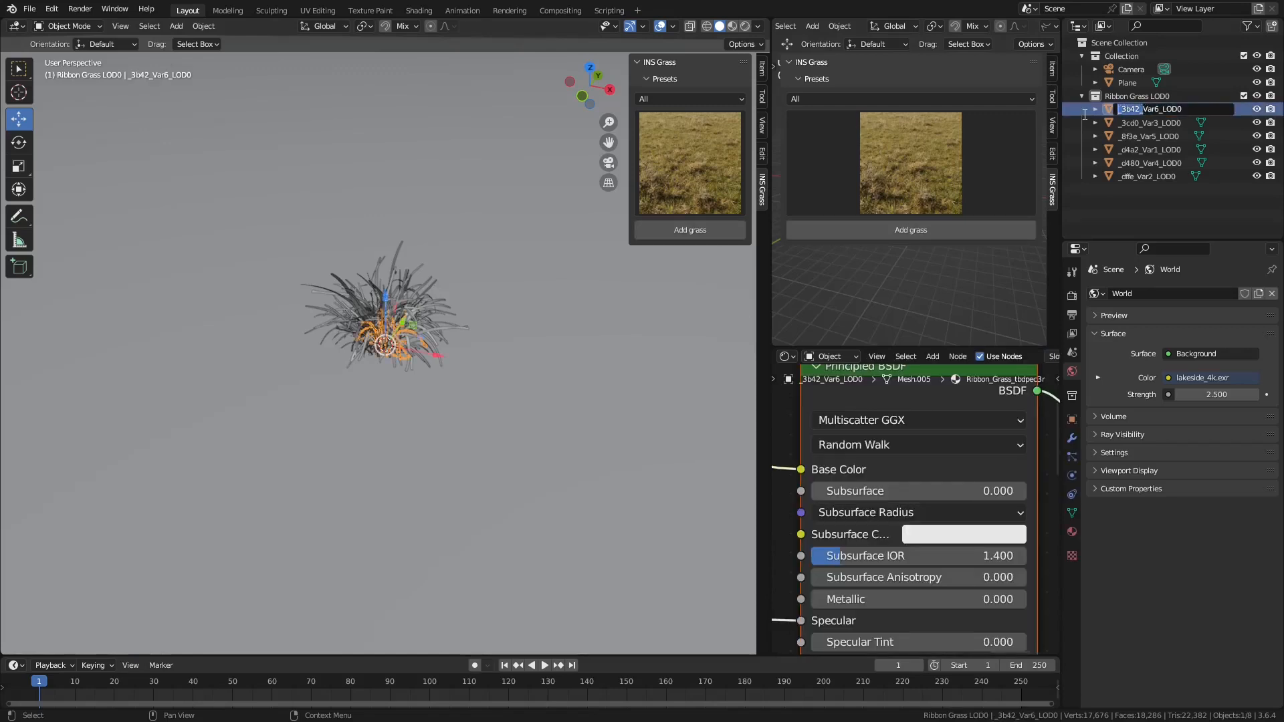
type("Ribbon_Grass")
left_click_drag(1167, 110, 1104, 109)
key("Return")
left_click(1145, 109)
double_click(1143, 109)
left_click_drag(1144, 109, 1089, 244)
type("Ribbon_Grass_")
key("Return")
double_click(1144, 109)
type("Ribbon_Grass_")
key("Return")
double_click(1144, 109)
type("Ribbon_Grass_")
key("Return")
double_click(1144, 109)
left_click(1136, 109)
type("Ribbon_Grass_")
key("Return")
double_click(1141, 109)
type("Ribbon_Grass_")
key("Return")
Copy each grass object's name to its mesh data, from Ribbon_Grass_Var1_LOD0 to Ribbon_Grass_Var6_LOD0.
double_click(1143, 109)
key("ctrl+c")
double_click(1140, 123)
key("ctrl+v")
double_click(1153, 135)
scroll(1152, 137, "down", 1)
double_click(1147, 127)
key("ctrl+v")
double_click(1155, 140)
double_click(1155, 153)
key("ctrl+v")
double_click(1155, 166)
double_click(1160, 178)
double_click(1155, 193)
key("ctrl+c")
double_click(1147, 206)
key("ctrl+v")
double_click(1155, 220)
key("ctrl+c")
double_click(1148, 233)
key("ctrl+v")
key("Return")
key("KP_Subtract")
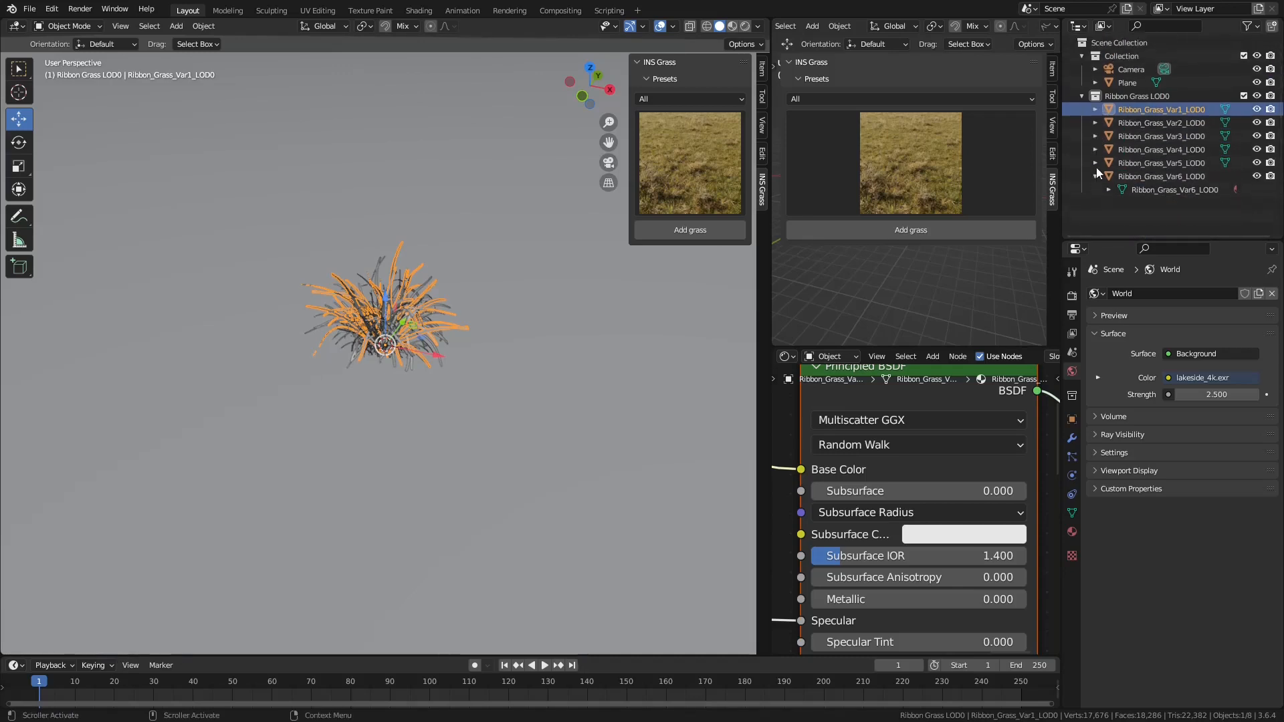
Spread the overlapping grass variants apart on the plane in the top view.
key("KP_7")
left_click(355, 439)
left_click(355, 440)
left_click_drag(356, 391, 357, 48)
left_click(355, 440)
left_click(355, 439)
left_click(355, 439)
Display Ribbon_Grass_Var1_LOD0 in rendered viewport shading.
scroll(378, 107, "down", 1)
key("KP_Decimal")
middle_click_drag(380, 107, 750, 26)
left_click(746, 26)
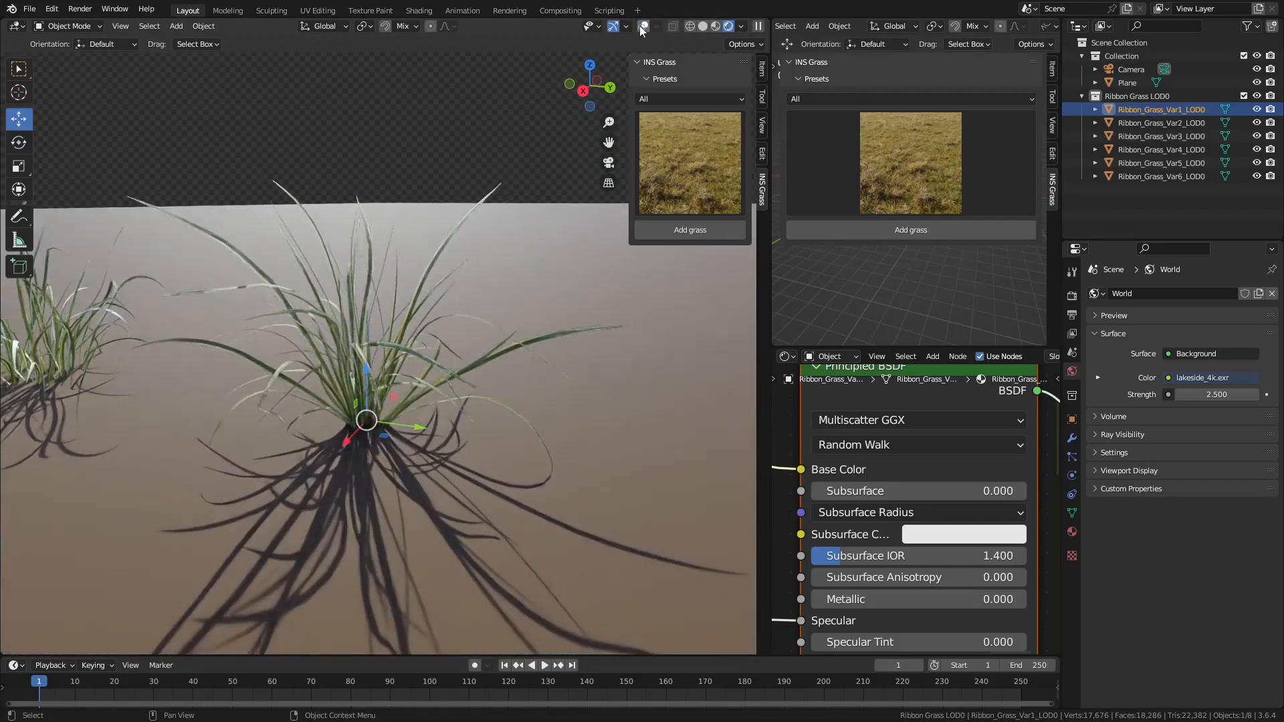
Enlarge the Shader Editor and examine the Opacity and Translucency texture nodes of the grass material.
left_click_drag(770, 406, 495, 374)
left_click_drag(668, 345, 668, 172)
scroll(659, 398, "down", 15)
middle_click_drag(600, 420, 1025, 288)
scroll(669, 463, "up", 5)
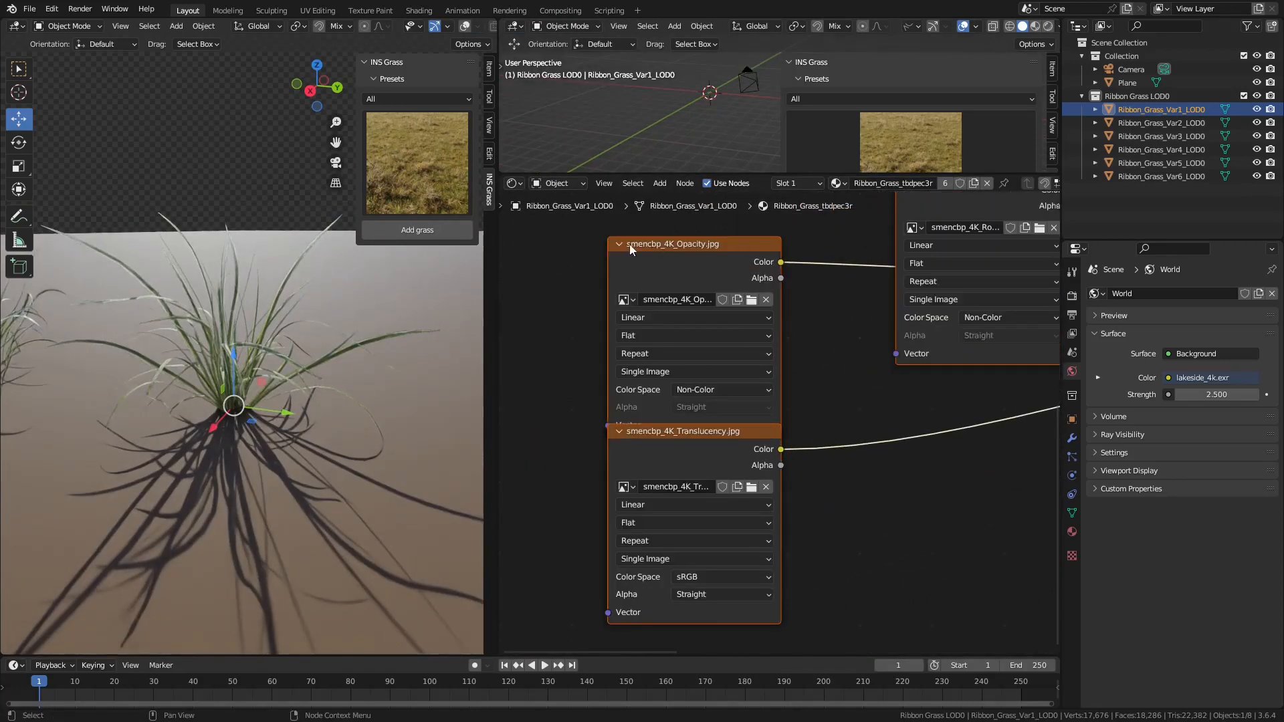
scroll(851, 426, "down", 6)
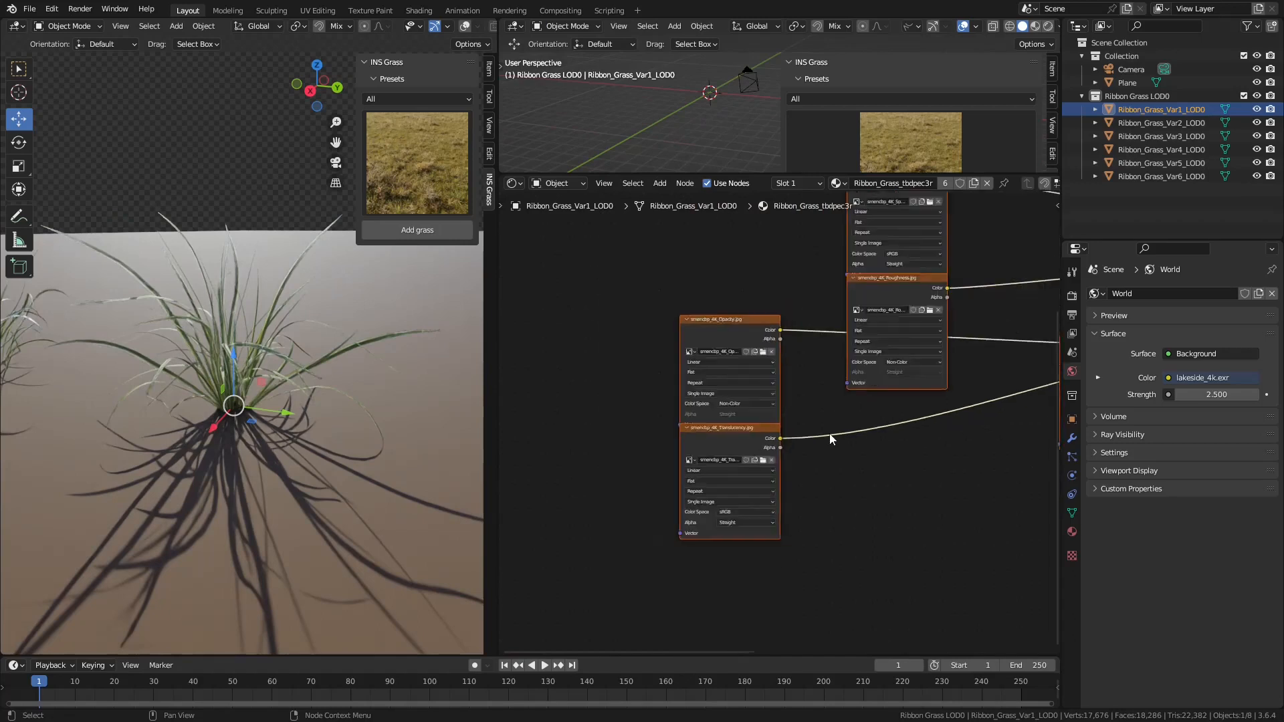
Move the Material Output away from the Principled BSDF and insert an Add Shader node on the link between them.
middle_click_drag(975, 343, 724, 446)
scroll(729, 445, "up", 1)
left_click(705, 419)
left_click_drag(705, 420, 909, 341)
scroll(777, 425, "up", 3)
middle_click_drag(619, 320, 691, 377)
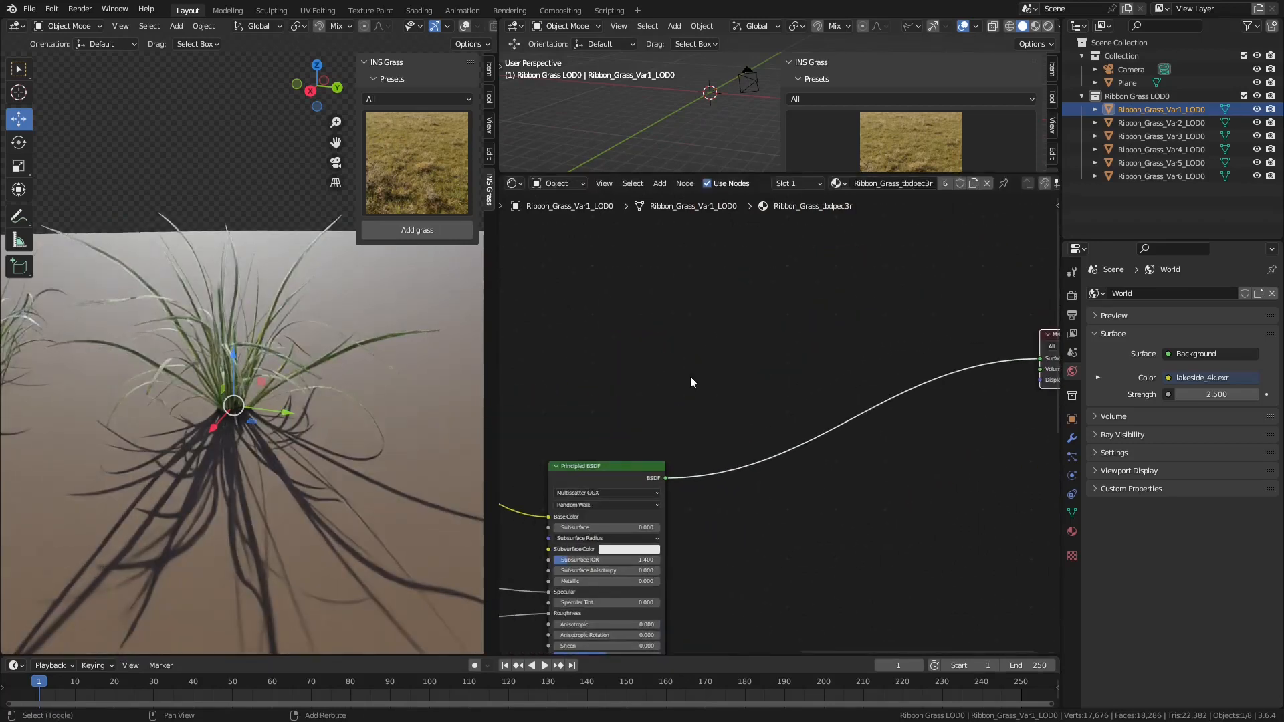
key("shift+a")
left_click(734, 379)
left_click(750, 438)
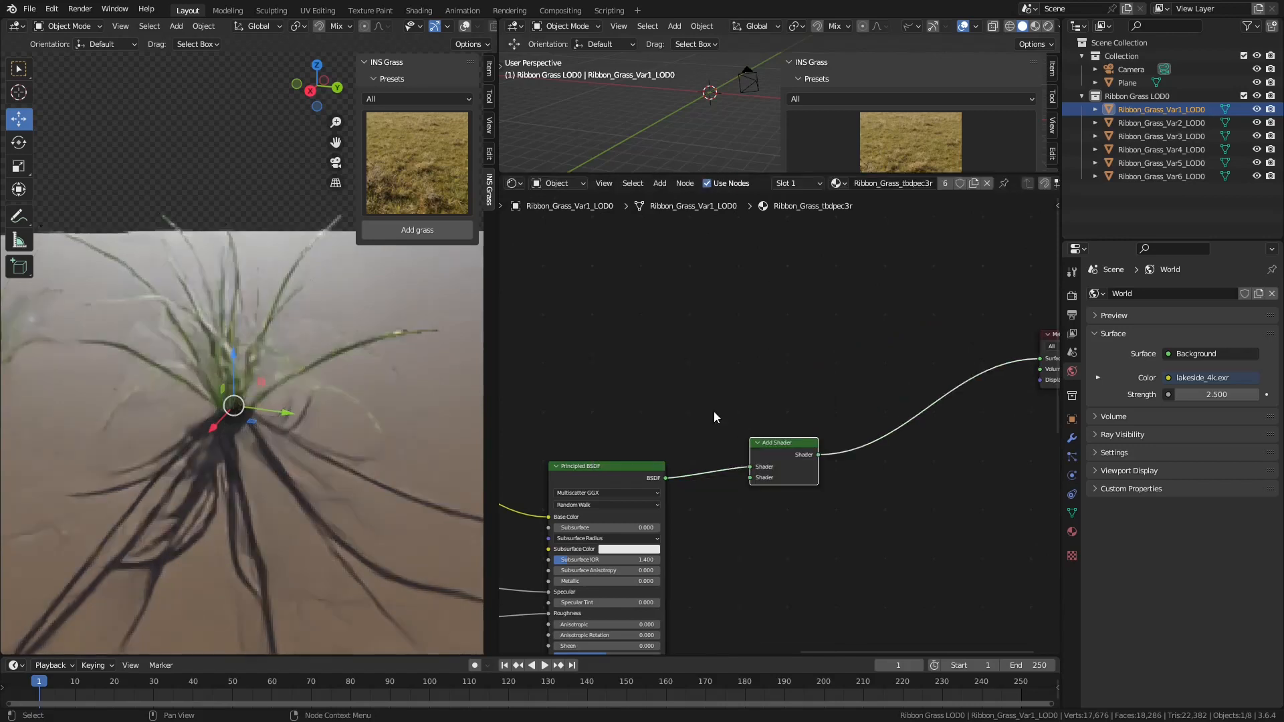
Add a Translucent BSDF above the Principled BSDF and connect it to the Add Shader's second shader input.
key("shift+a")
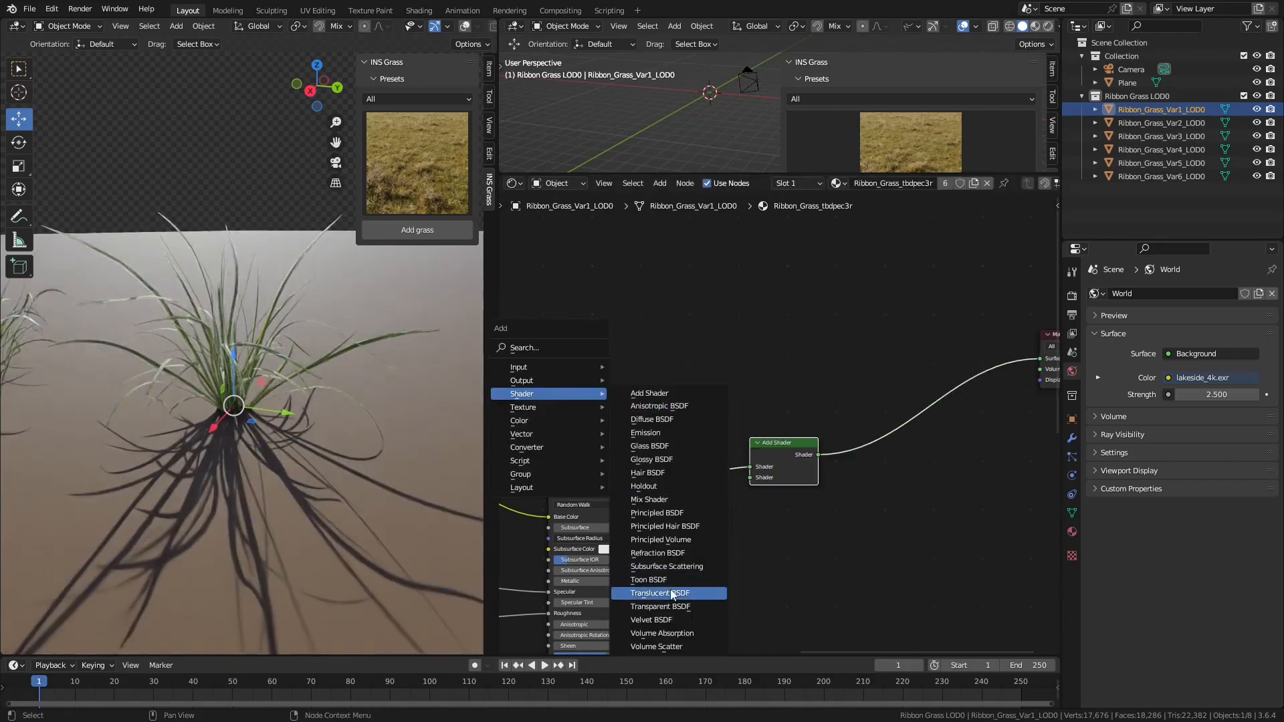
left_click(660, 593)
left_click(659, 401)
left_click_drag(668, 395, 751, 478)
Place the Translucency texture above the Albedo, detach it from the Principled BSDF, and connect it to the Translucent BSDF's color.
middle_click_drag(539, 585, 856, 178)
left_click(742, 409)
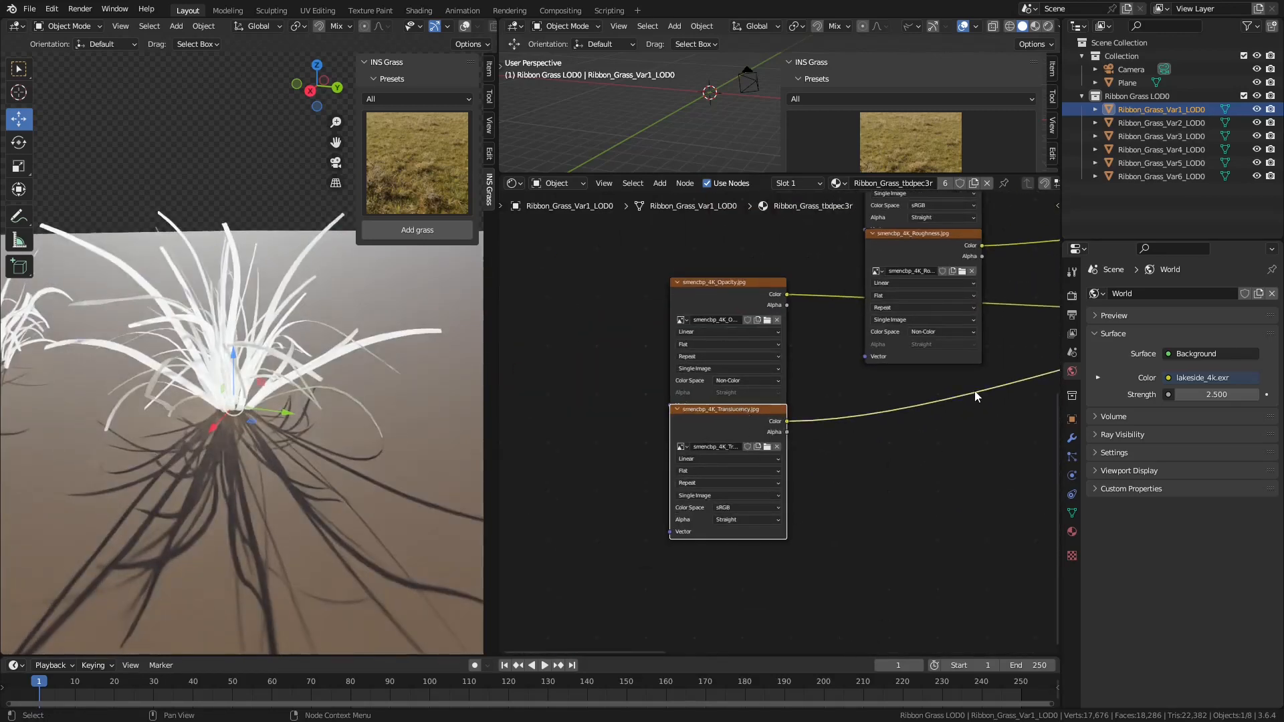
scroll(975, 396, "down", 6)
middle_click_drag(975, 397, 706, 493)
left_click_drag(514, 604, 755, 255)
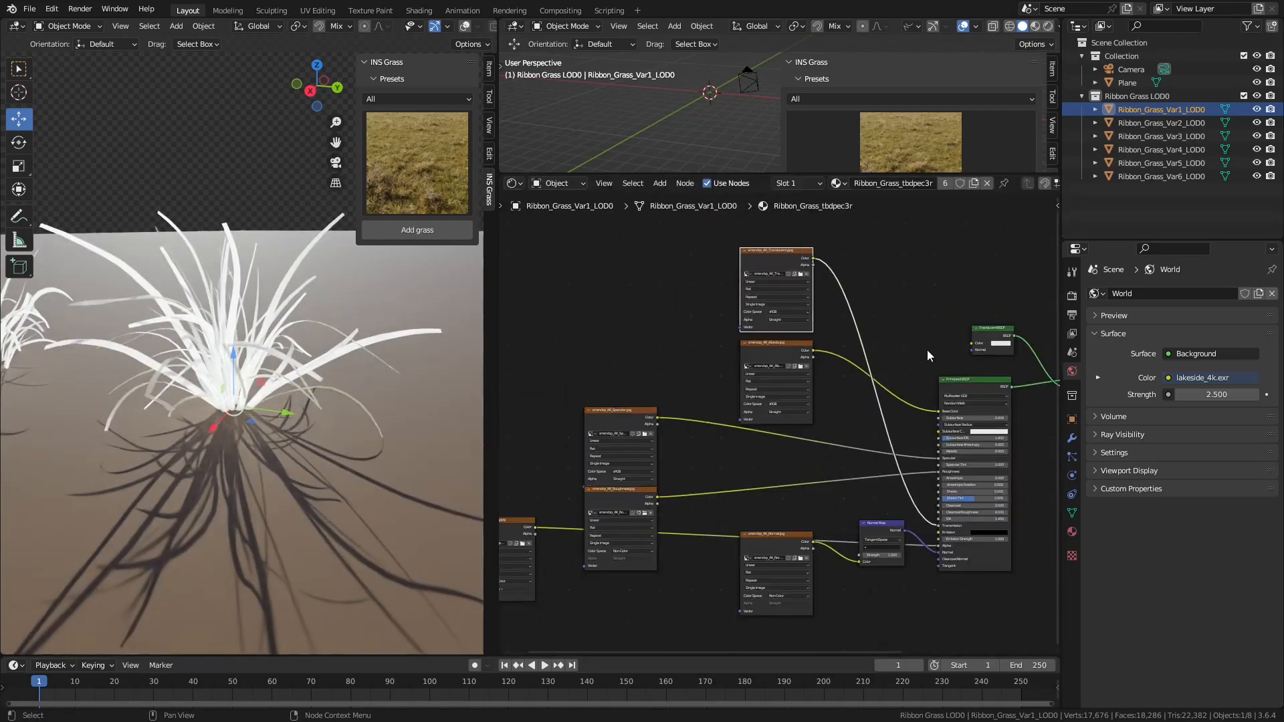
middle_click_drag(934, 367, 908, 377)
scroll(709, 395, "up", 2)
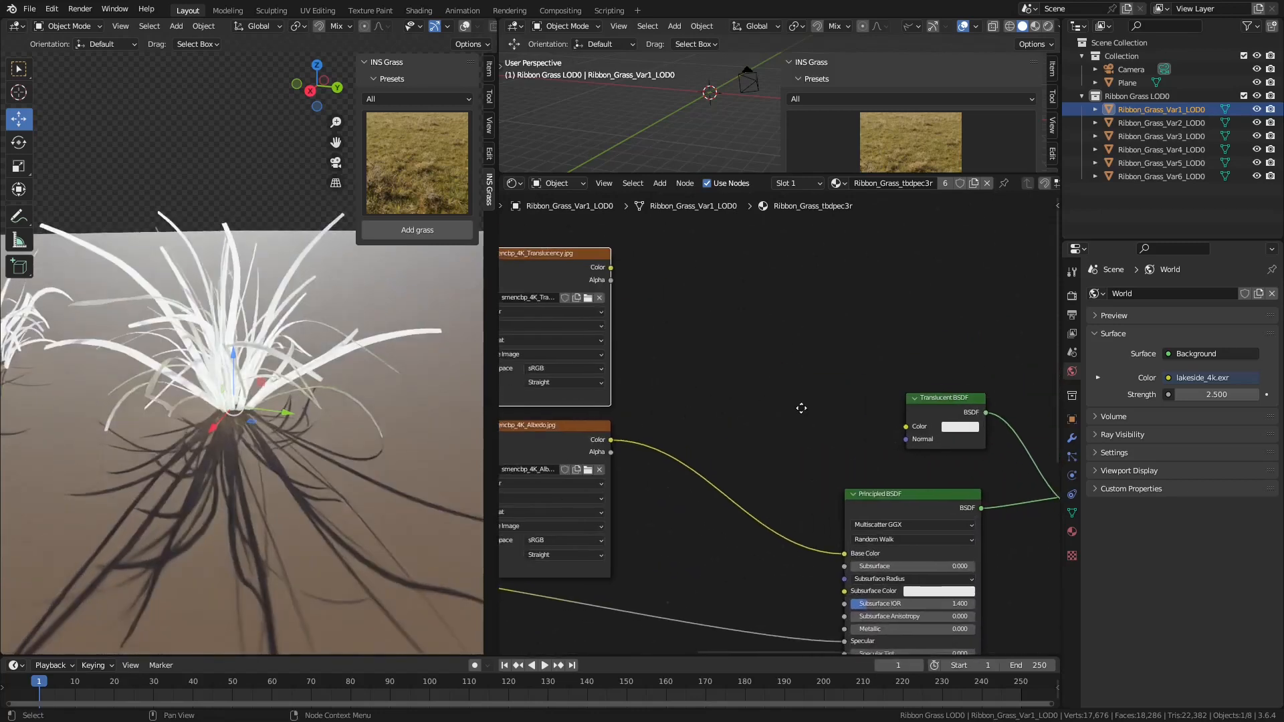
left_click_drag(645, 271, 946, 432)
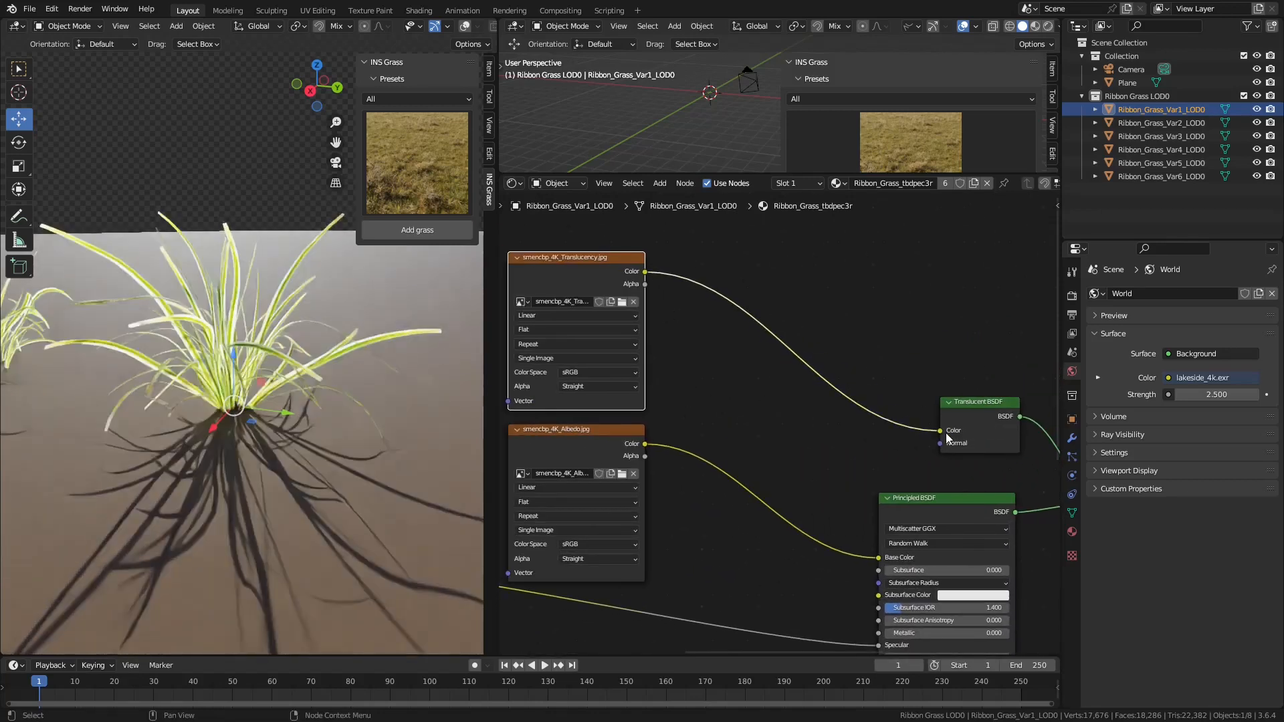
Insert a Hue/Saturation/Value node between the Translucency texture and the Translucent BSDF, with the value set to 0.35.
key("shift+a")
mouse_move(769, 288)
left_click(896, 289)
left_click(756, 313)
left_click(795, 367)
type("0.35")
key("Return")
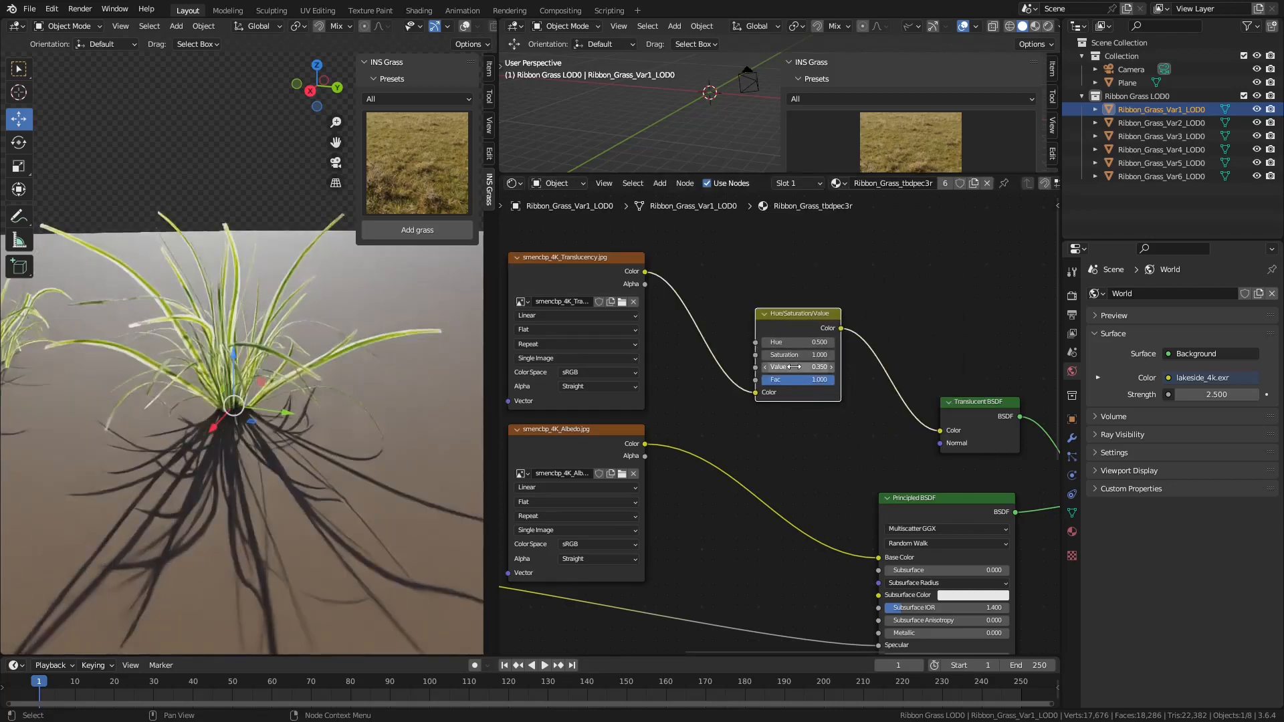
Preview the Translucency and Albedo textures separately on the grass, and return the output to the Add Shader.
left_click(564, 254, "ctrl+shift")
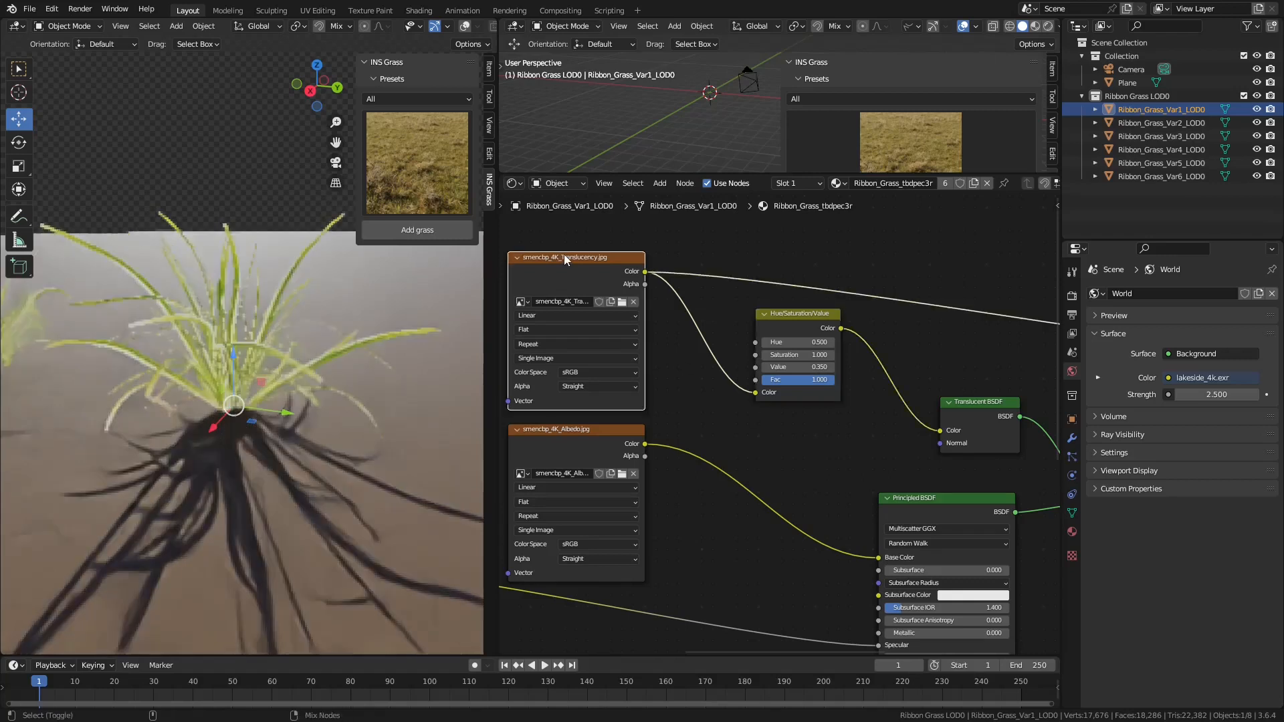
left_click(569, 429, "ctrl+shift")
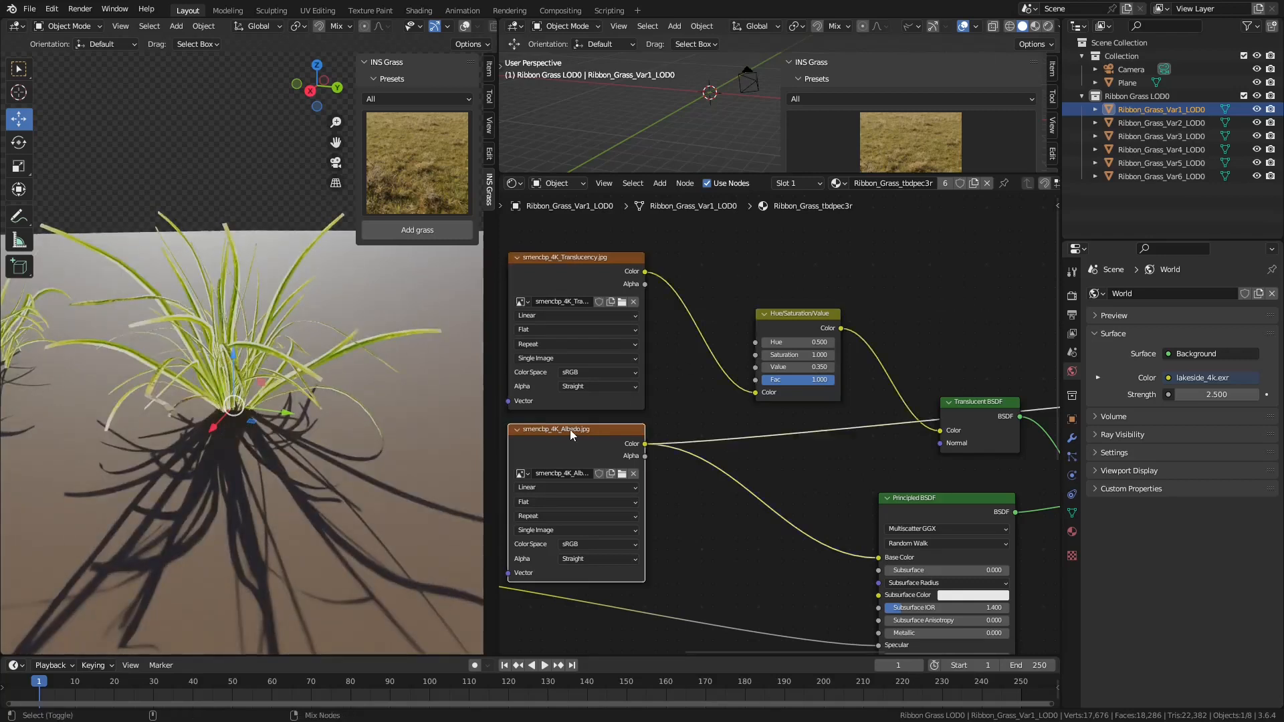
scroll(845, 444, "down", 4)
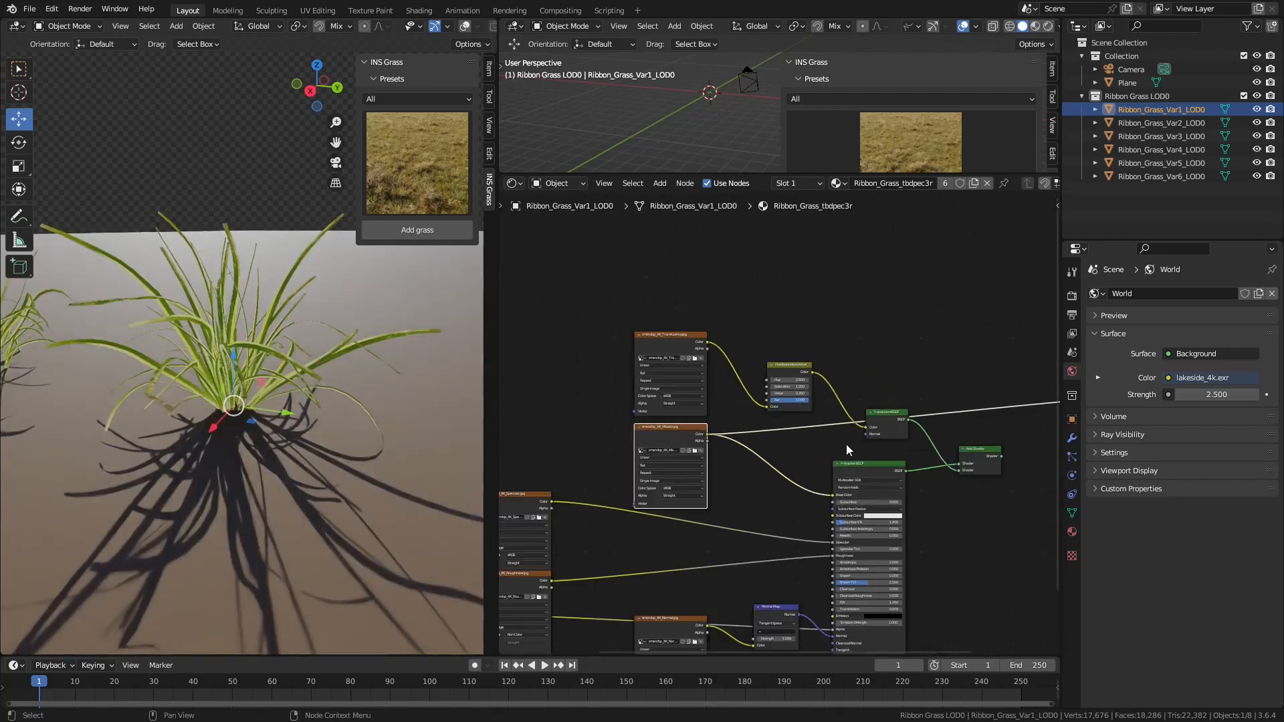
left_click(983, 452, "ctrl+shift")
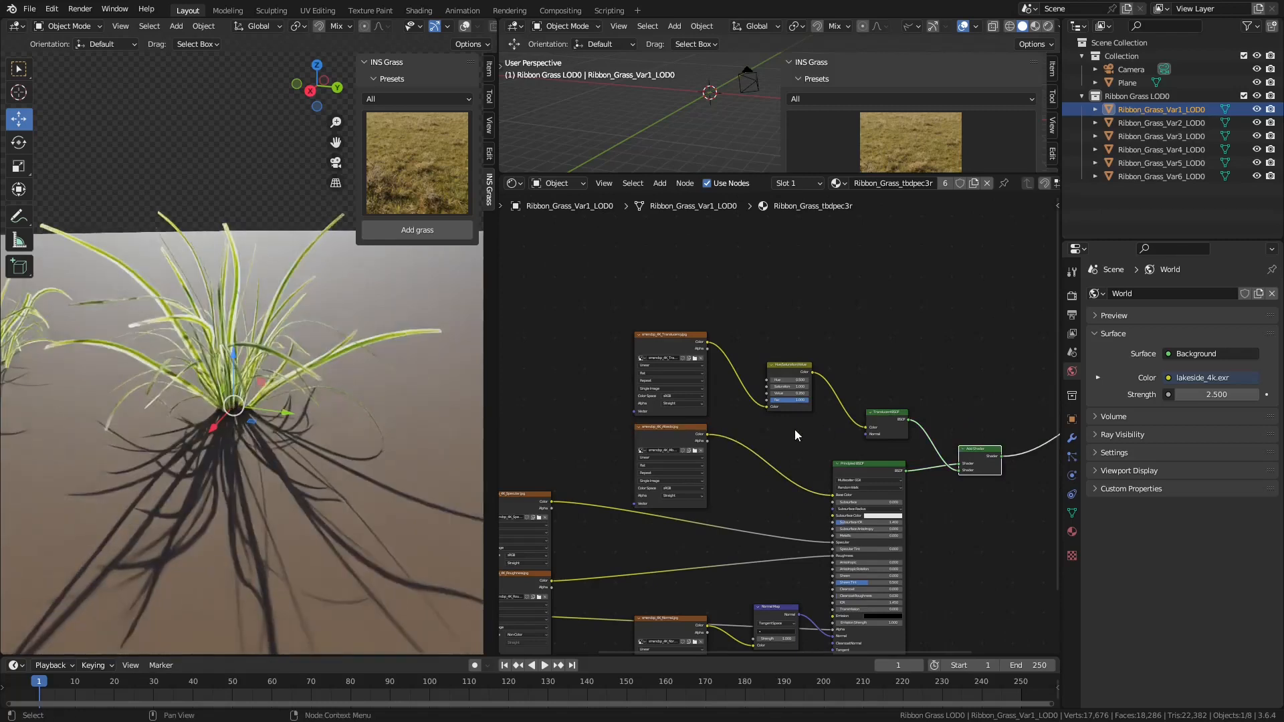
Feed the Albedo texture to the Translucent BSDF's color through a duplicate Hue/Saturation/Value node with the value set to 0.5.
left_click_drag(707, 434, 866, 427)
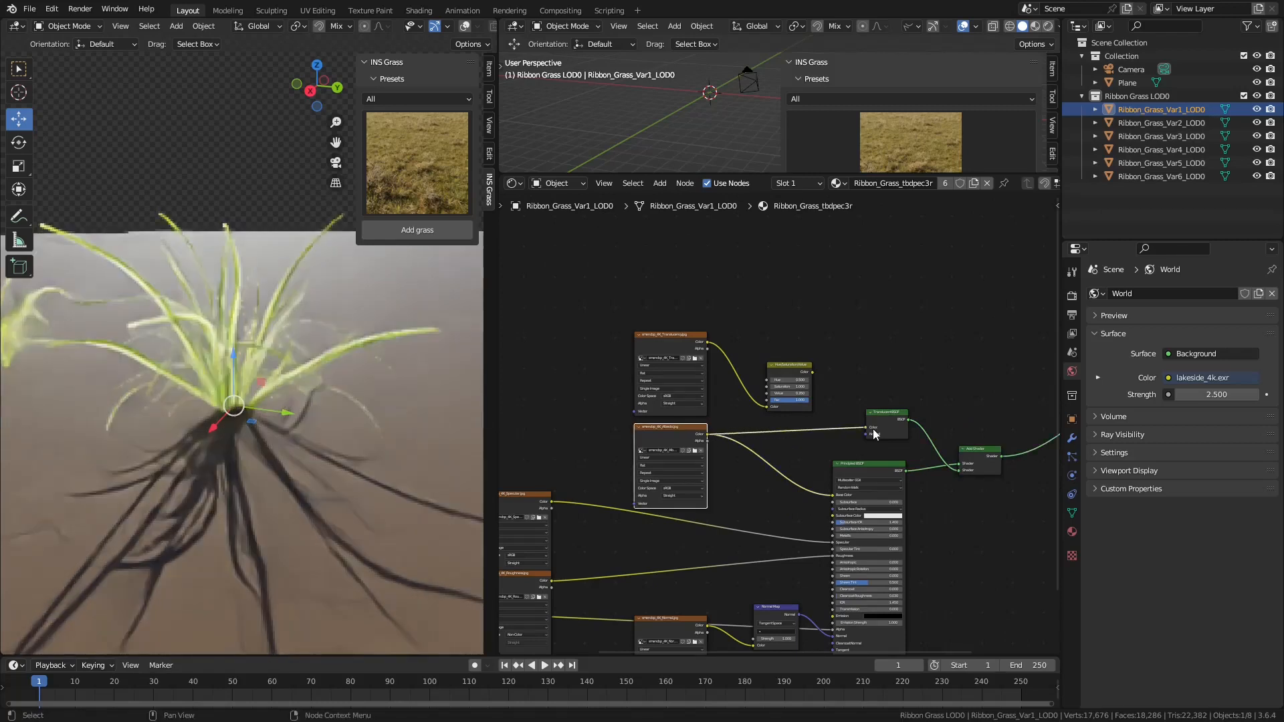
left_click(789, 366)
key("shift+d")
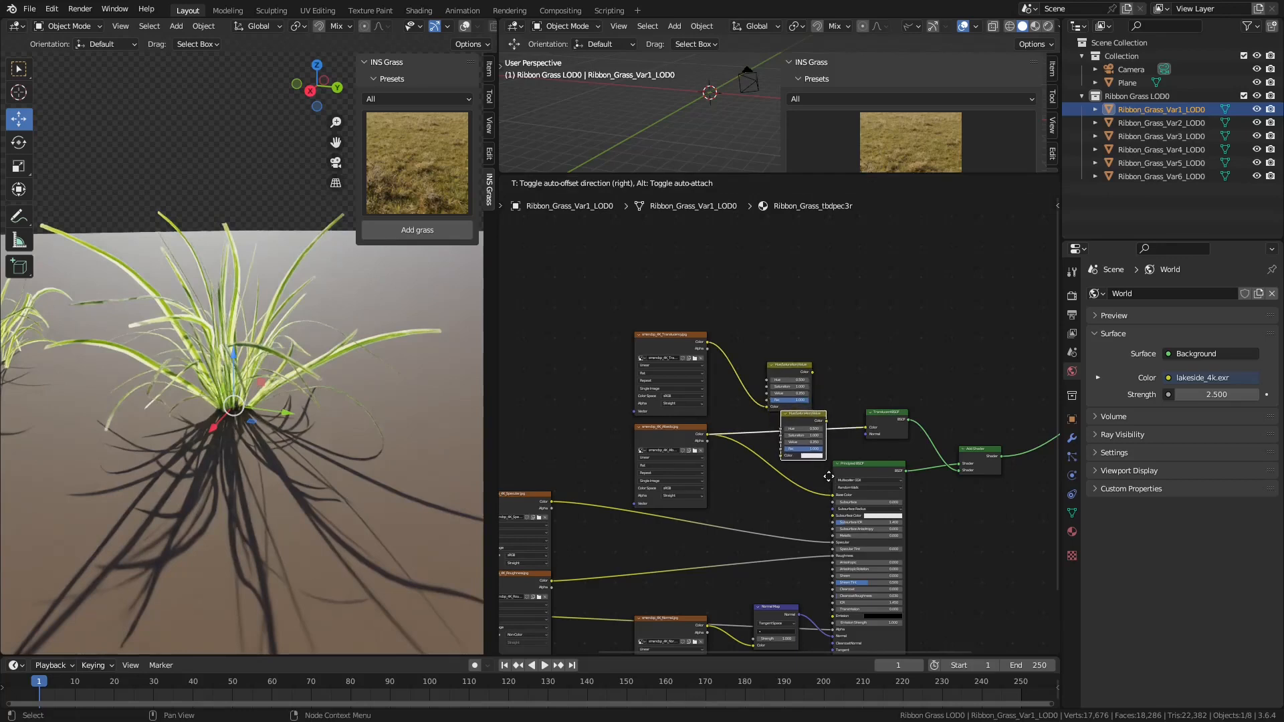
left_click(825, 481)
scroll(826, 481, "up", 5)
double_click(836, 484)
type(".5")
key("Return")
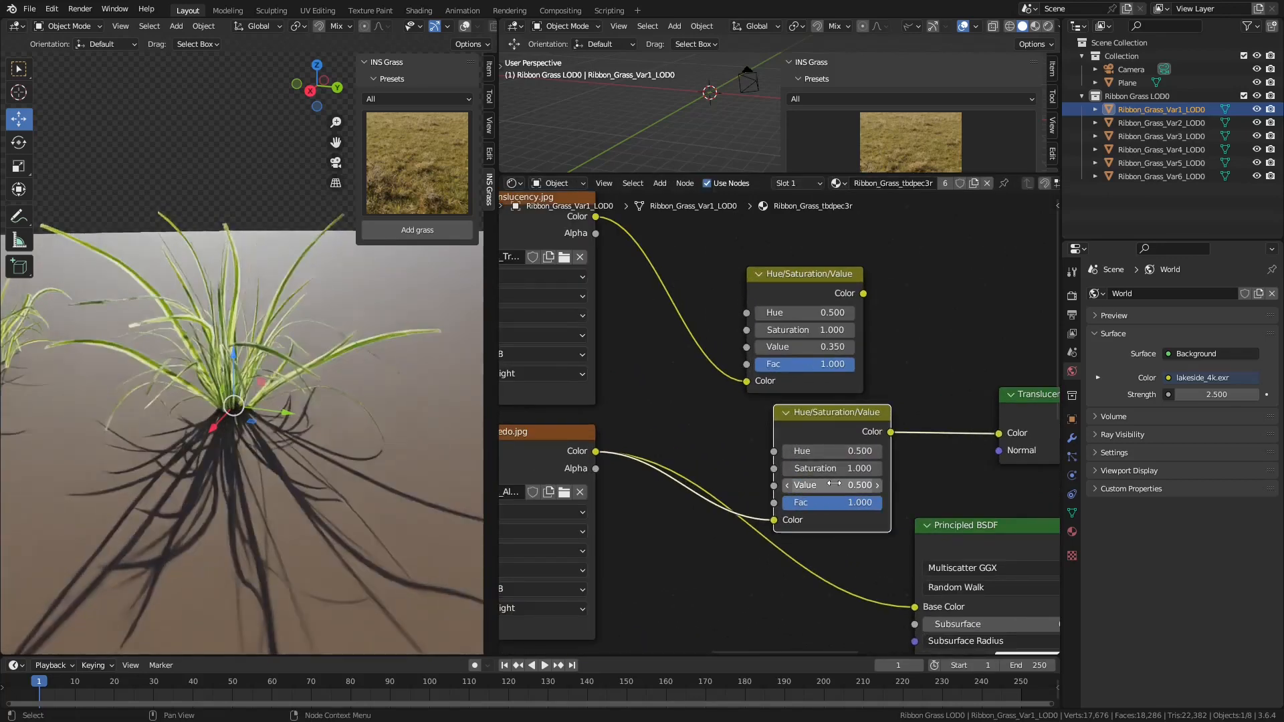
left_click_drag(834, 483, 869, 482)
right_click(831, 484)
Reconnect the Translucency texture's Hue/Saturation/Value node to the Translucent BSDF's color and inspect the rendered blades.
left_click_drag(864, 294, 999, 433)
middle_click_drag(974, 299, 490, 320)
scroll(419, 315, "up", 5)
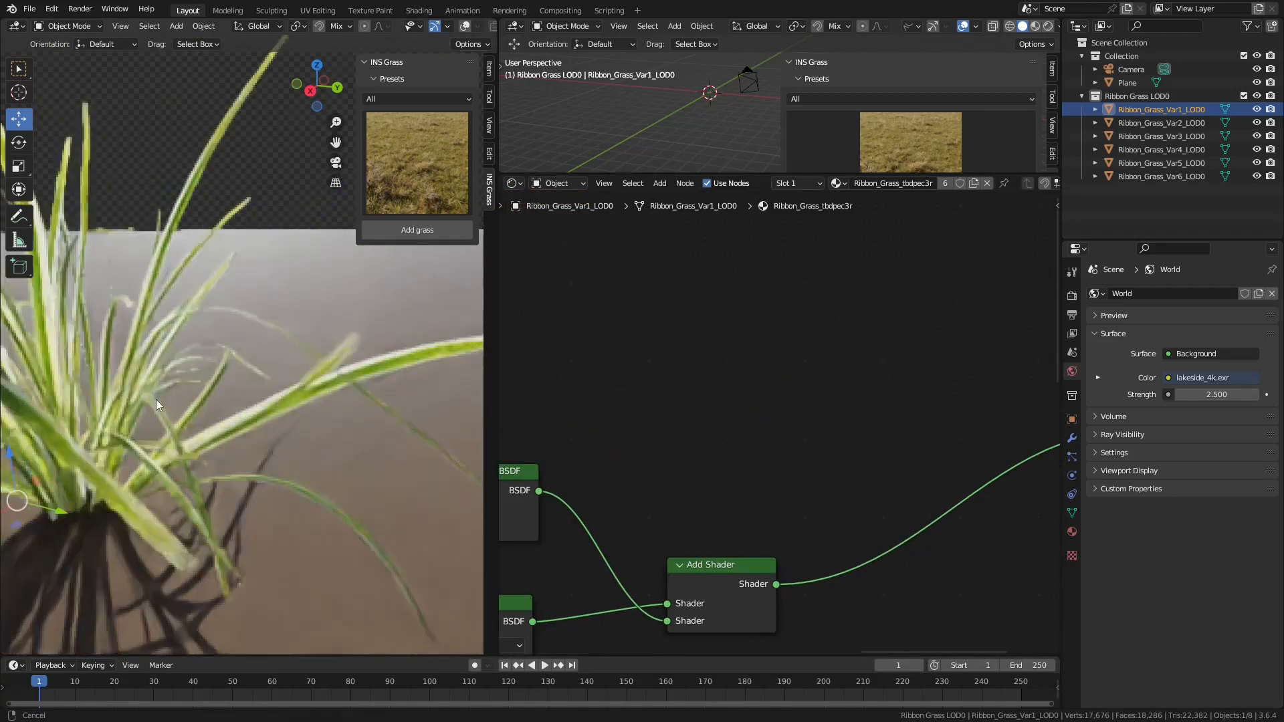
scroll(155, 399, "up", 4)
scroll(808, 426, "down", 5)
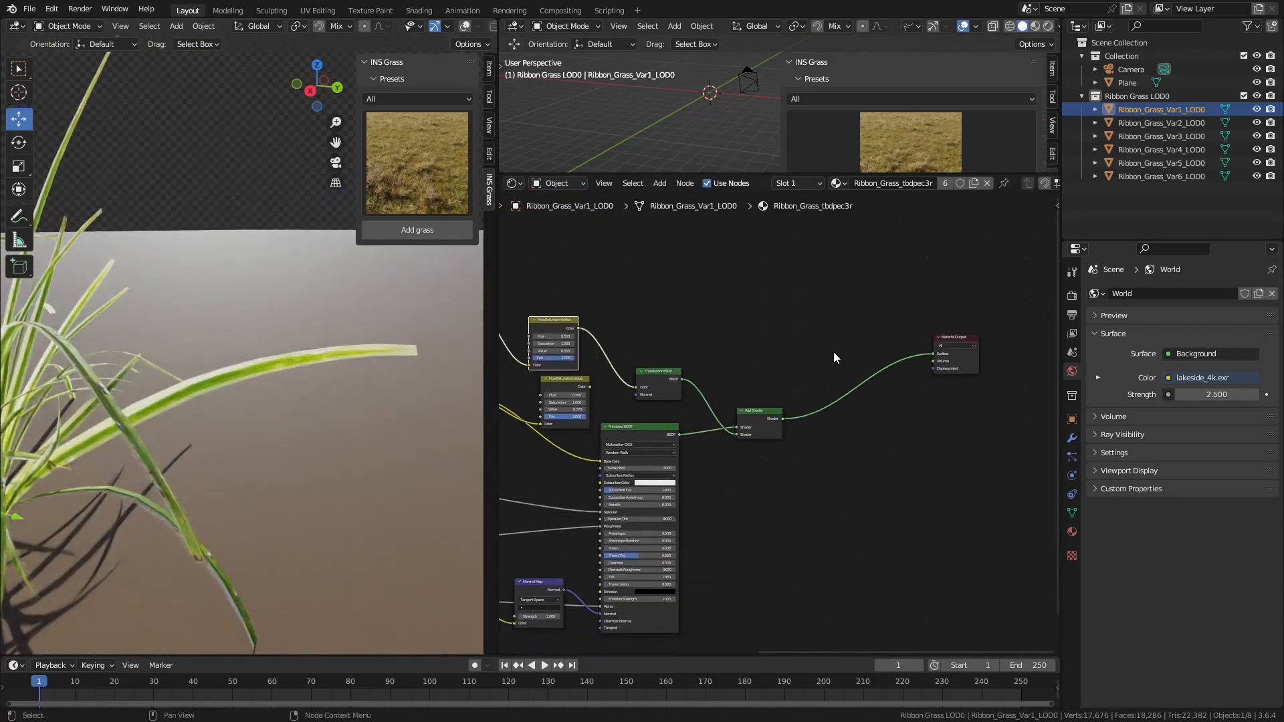
Insert a Mix Shader before the Material Output and feed the Add Shader into its second shader input.
key("shift+a")
mouse_move(803, 325)
left_click(896, 431)
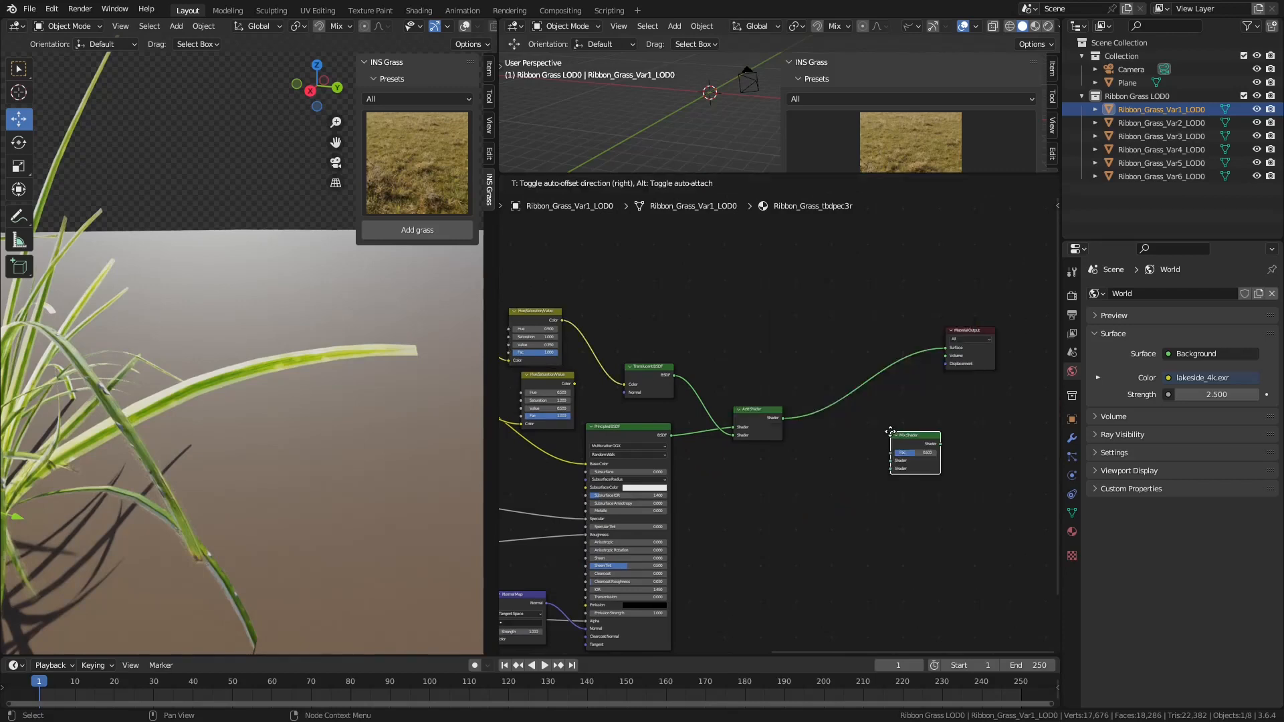
left_click(833, 405)
left_click(828, 412)
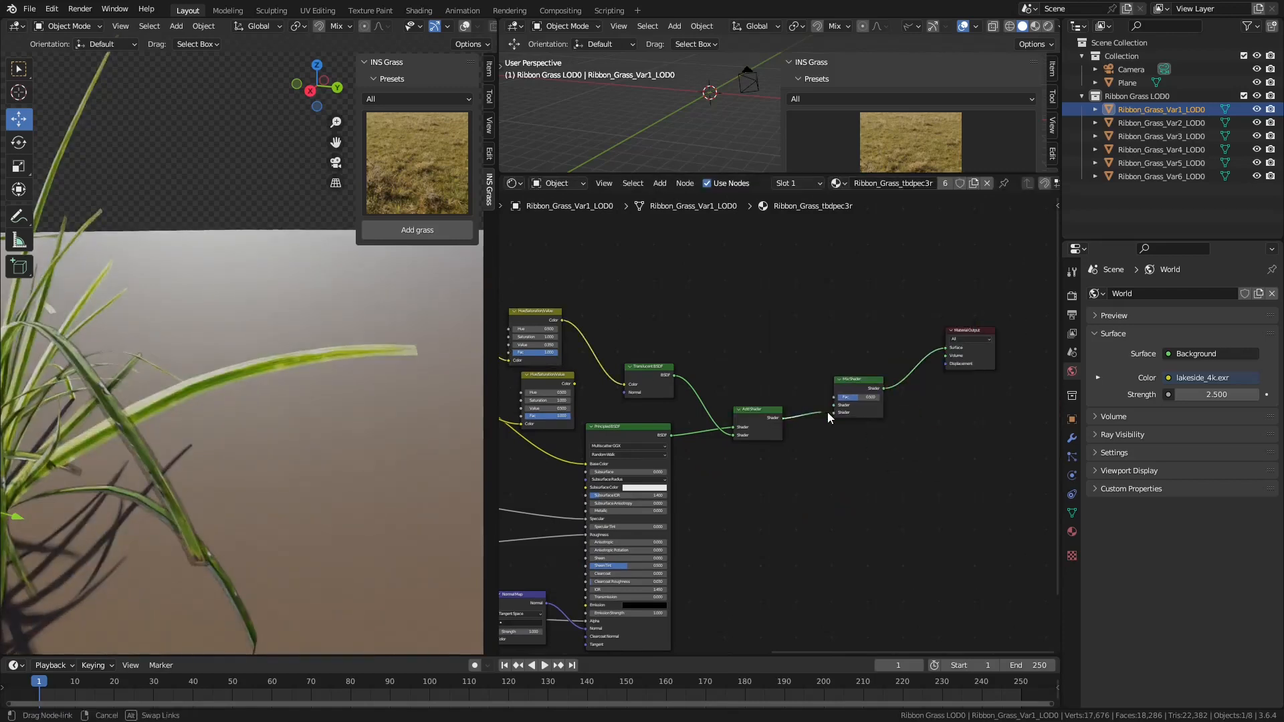
Add a Transparent BSDF and connect it to the Mix Shader's first shader input.
key("shift+a")
mouse_move(733, 353)
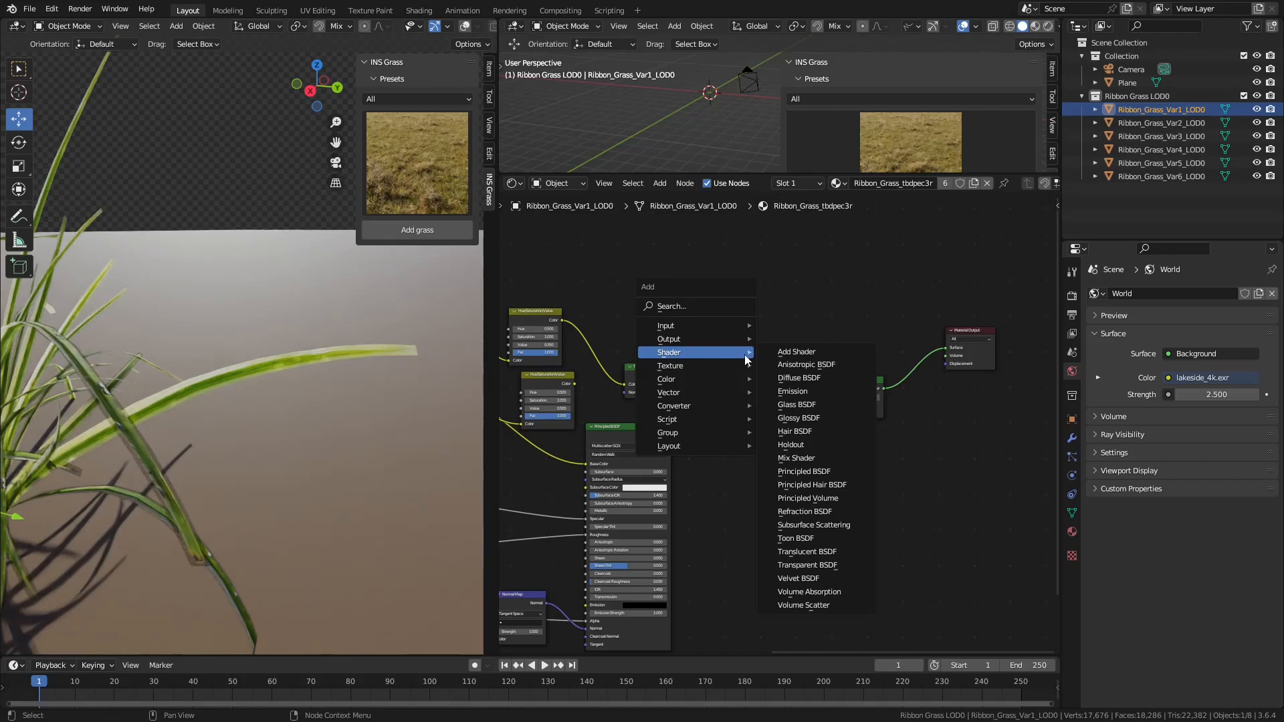
left_click(822, 566)
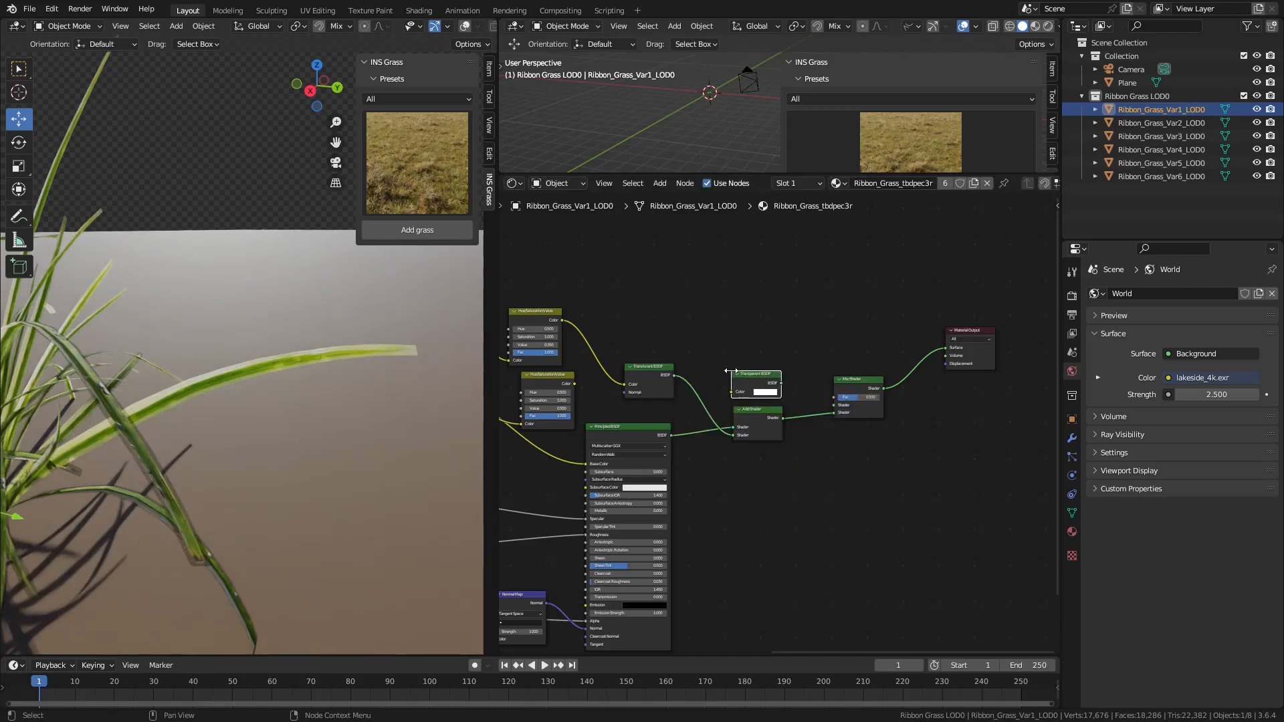
left_click_drag(780, 384, 836, 404)
Bring the Opacity texture beside the final shader nodes, cut its existing link, and connect its color to the Mix Shader's factor.
middle_click_drag(698, 507, 725, 347)
scroll(653, 467, "up", 7)
left_click(551, 435)
middle_click_drag(574, 461, 628, 453)
scroll(668, 435, "down", 12)
middle_click_drag(742, 412, 550, 506)
left_click_drag(535, 522, 920, 323)
middle_click_drag(988, 372, 783, 414)
scroll(787, 412, "up", 12)
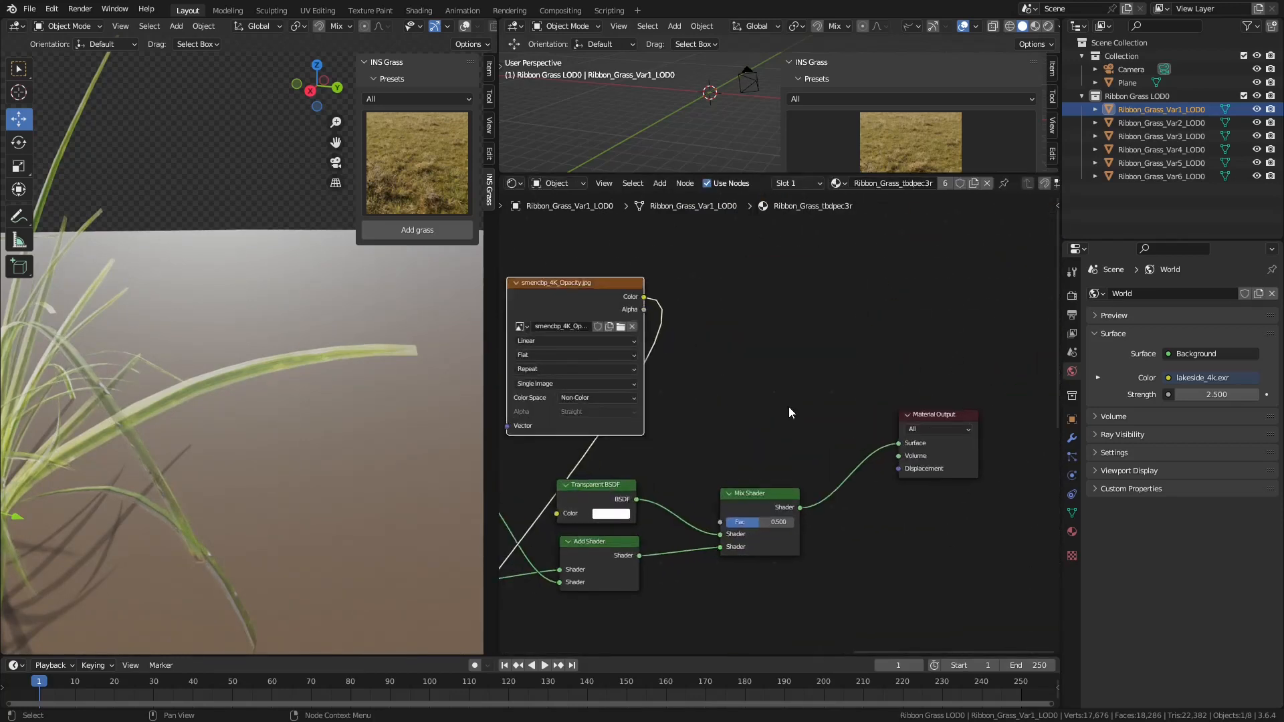
scroll(774, 428, "down", 1)
right_click_drag(636, 459, 682, 464, "ctrl")
left_click_drag(654, 307, 724, 516)
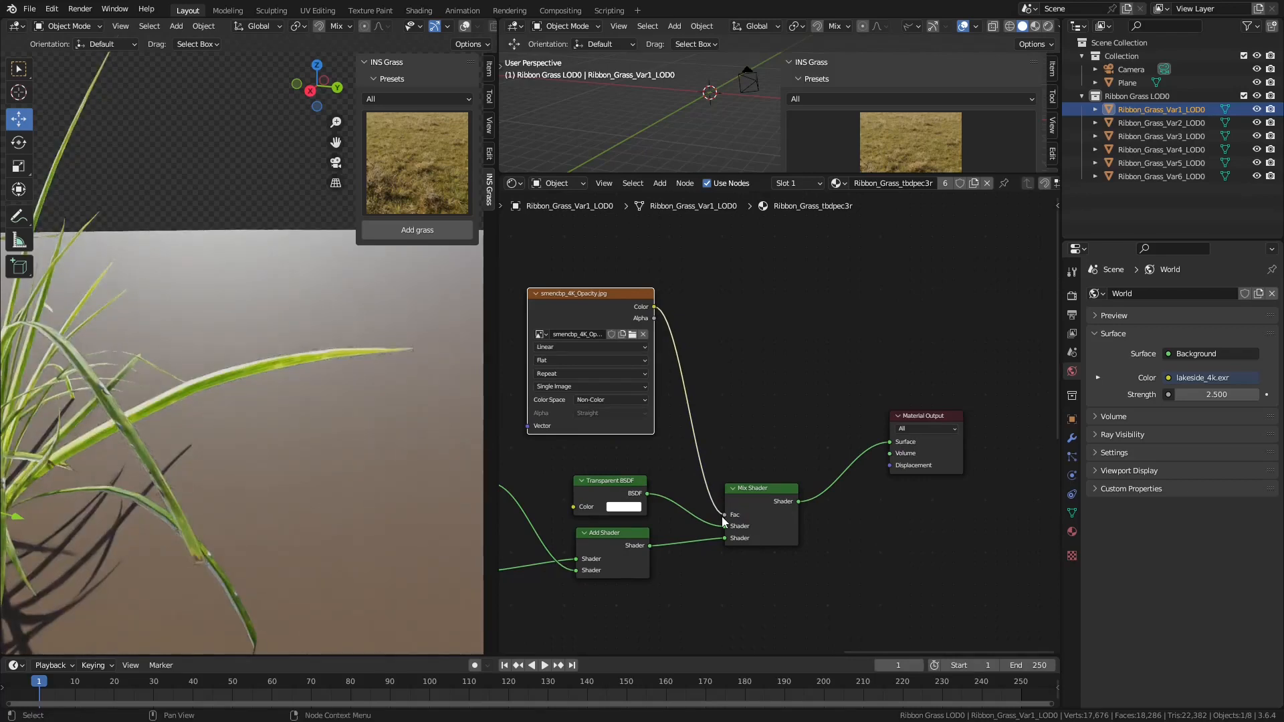
Connect the Albedo texture's Hue/Saturation/Value node to the Translucent BSDF's color.
middle_click_drag(526, 503, 954, 436)
middle_click_drag(300, 428, 355, 444)
left_click_drag(795, 428, 872, 430)
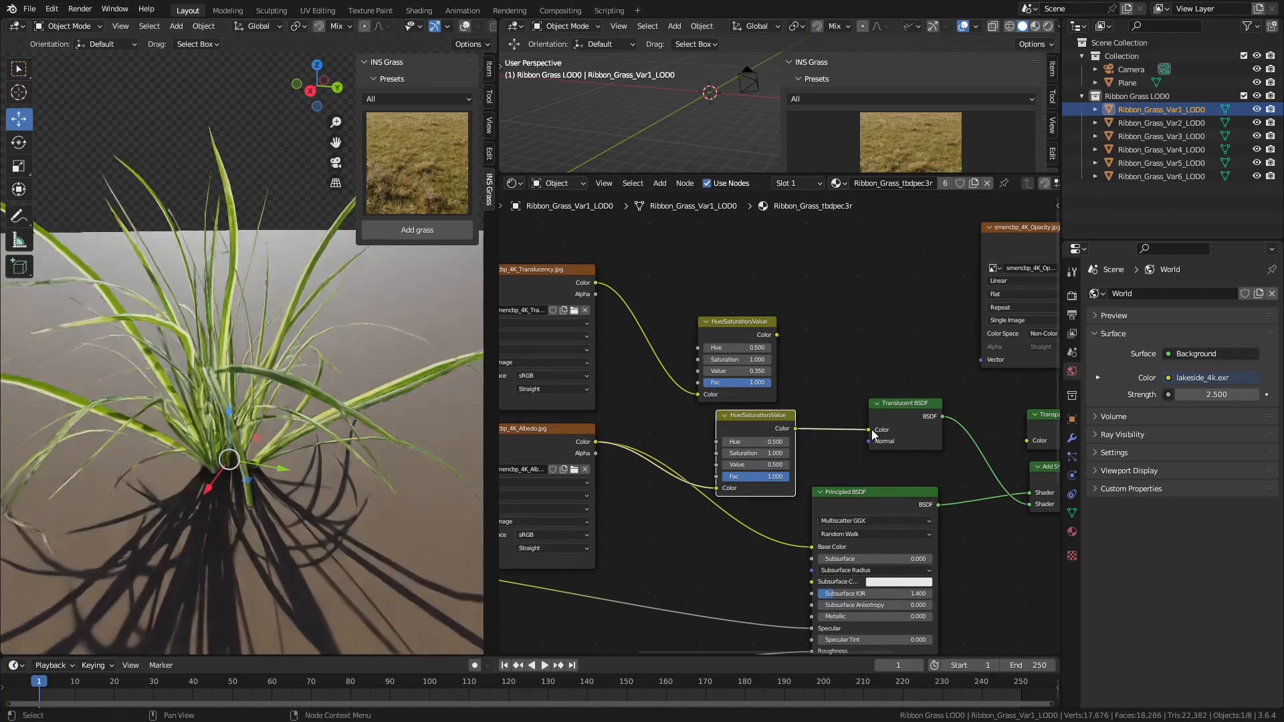
Delete the Translucency texture and its disconnected Hue/Saturation/Value node.
scroll(872, 430, "down", 5)
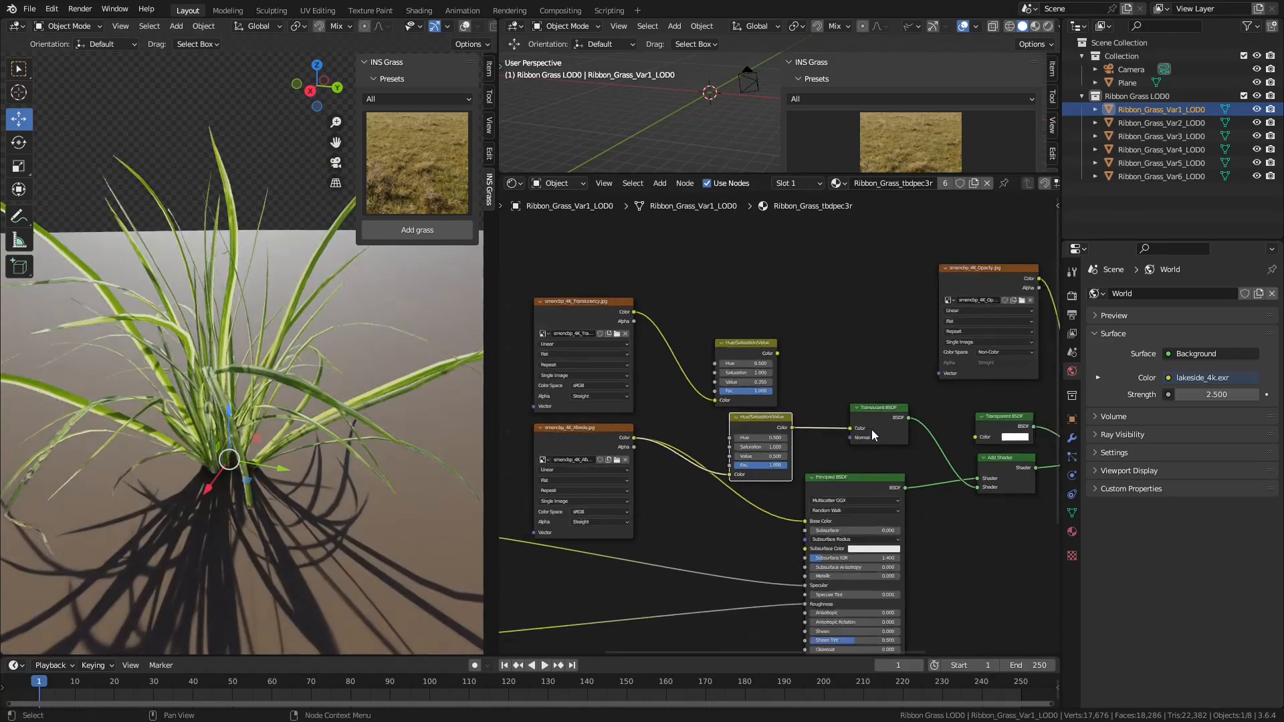
scroll(830, 436, "up", 1)
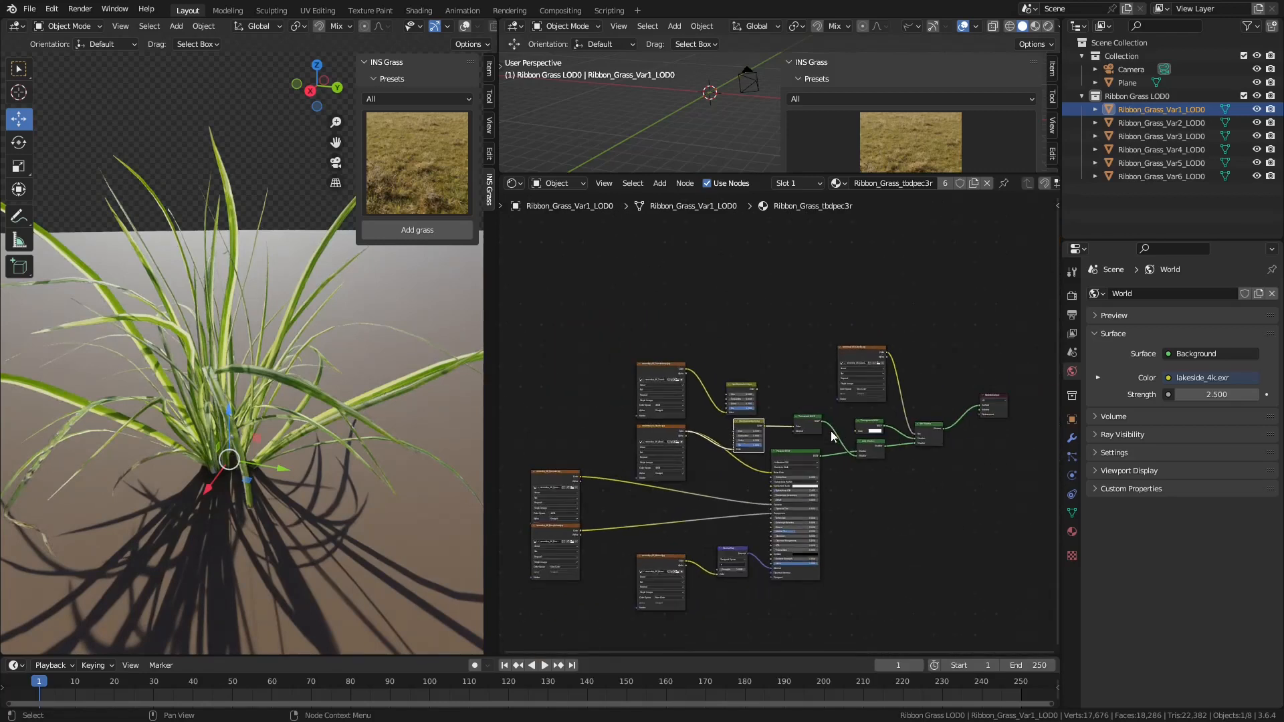
left_click_drag(770, 399, 632, 335)
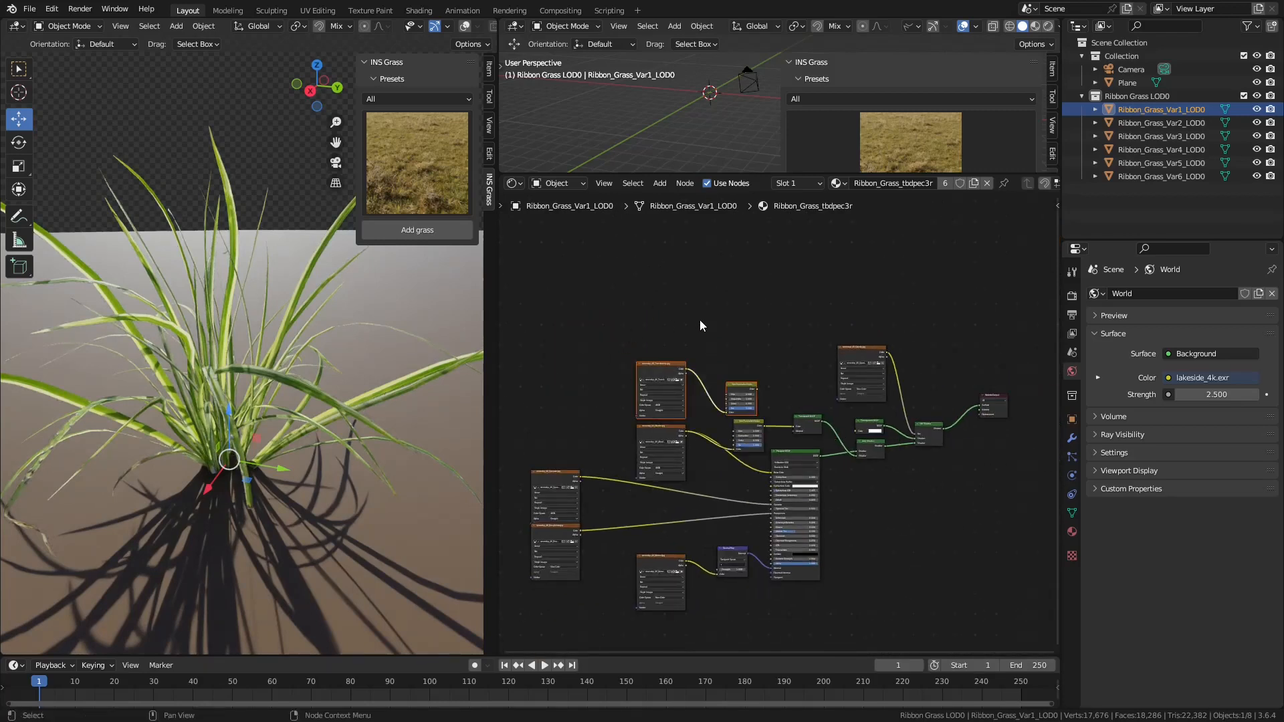
key("Delete")
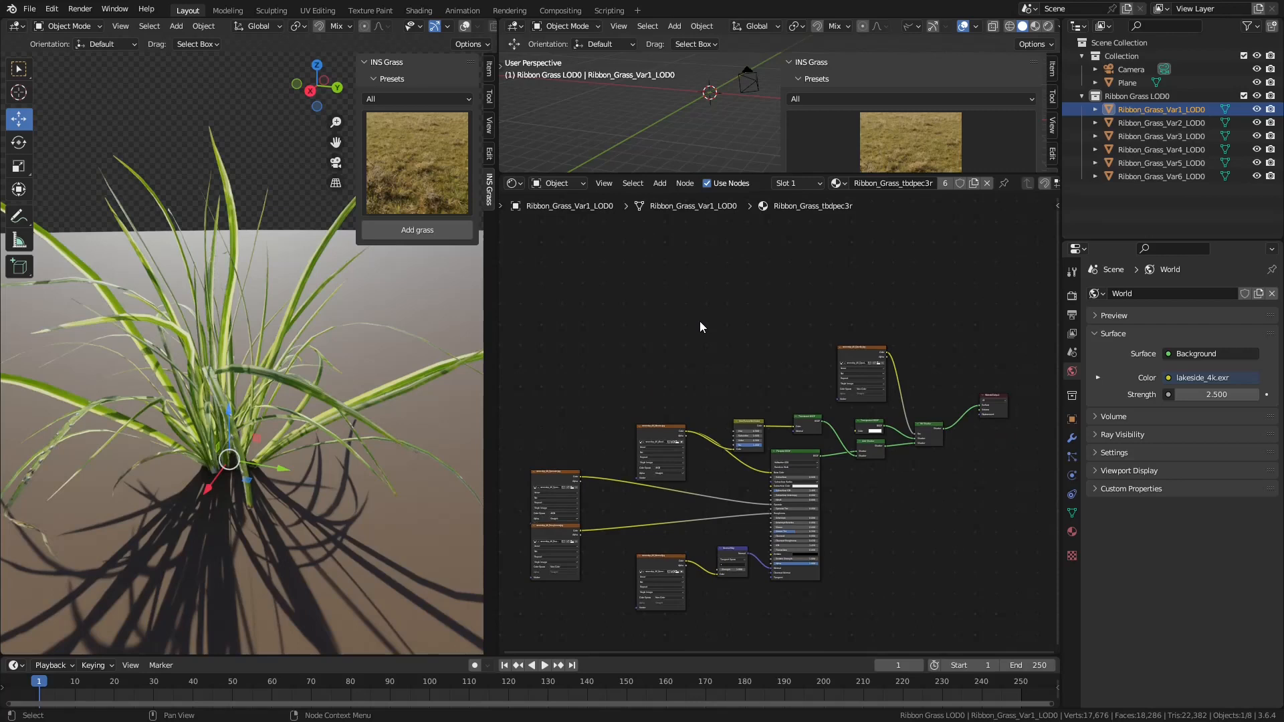
Add a second Mix Shader below the Add Shader and connect the Principled BSDF to its first shader input.
scroll(700, 320, "up", 4)
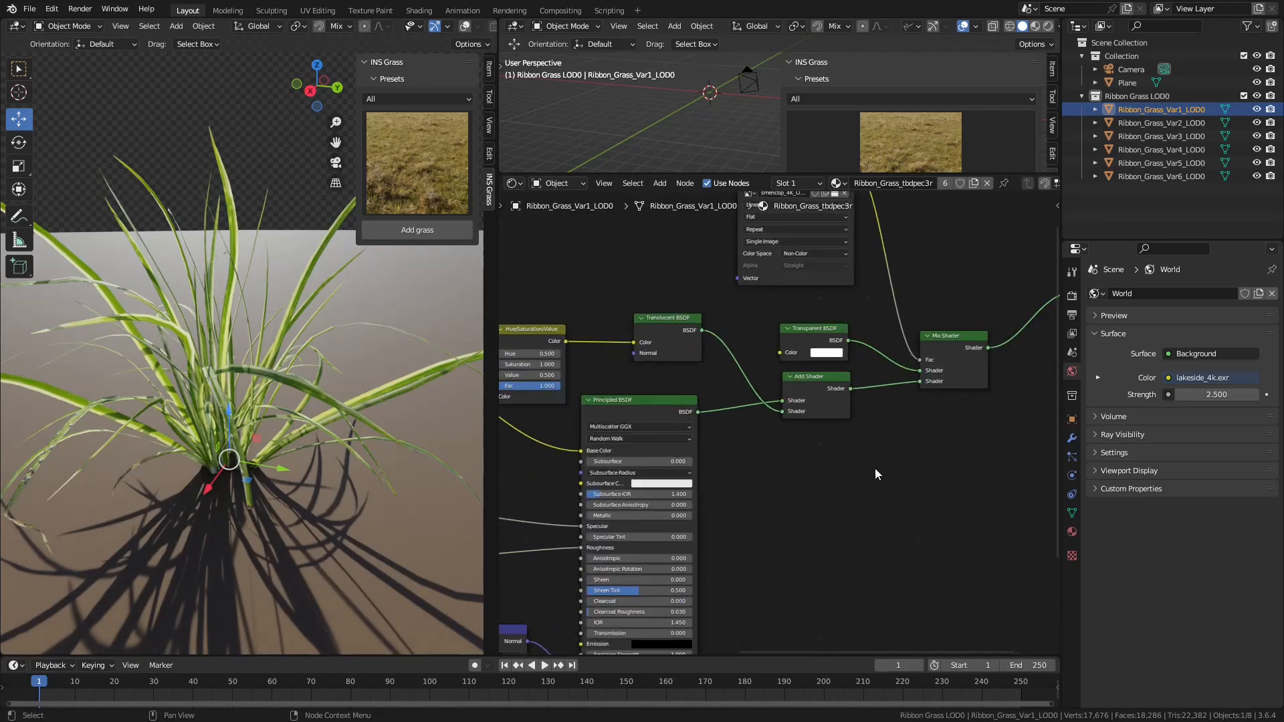
key("shift+a")
mouse_move(884, 472)
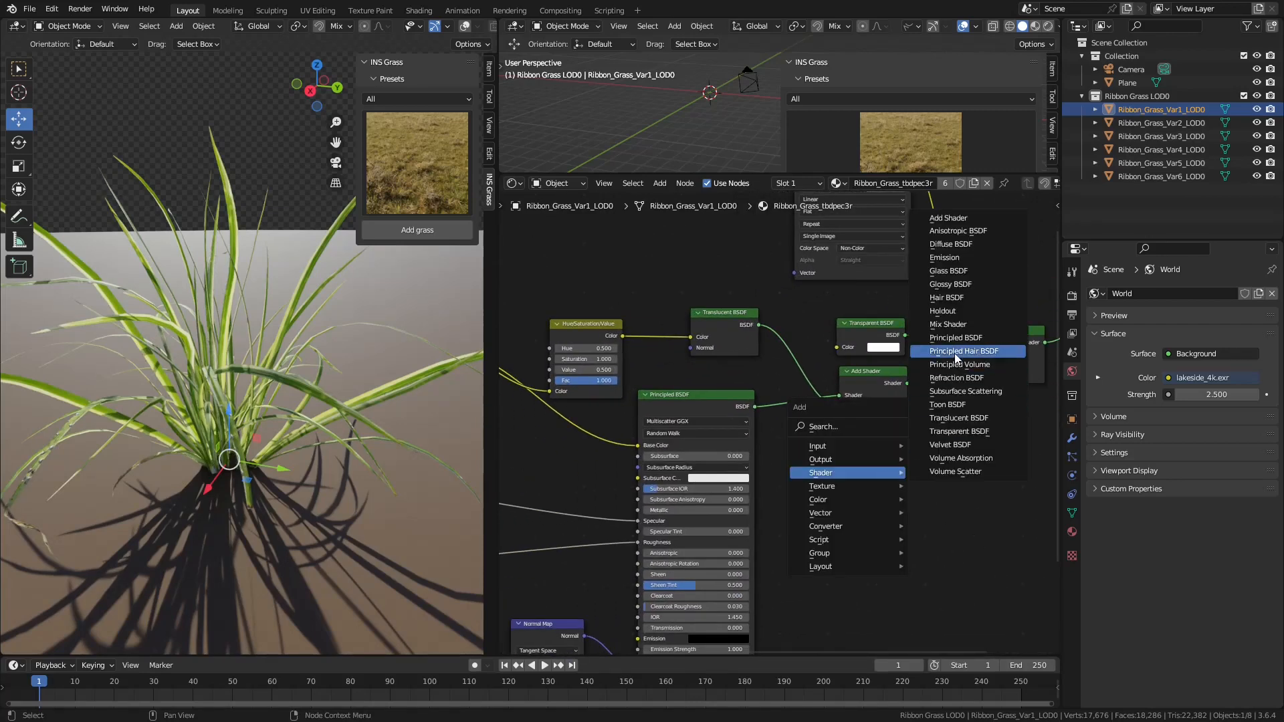
left_click(959, 328)
left_click(851, 449)
left_click_drag(754, 406, 846, 486)
Move the Hue/Saturation/Value and Translucent BSDF nodes up to clear space above the Principled BSDF.
middle_click_drag(625, 377, 723, 500)
scroll(723, 500, "down", 2)
left_click_drag(805, 480, 696, 405)
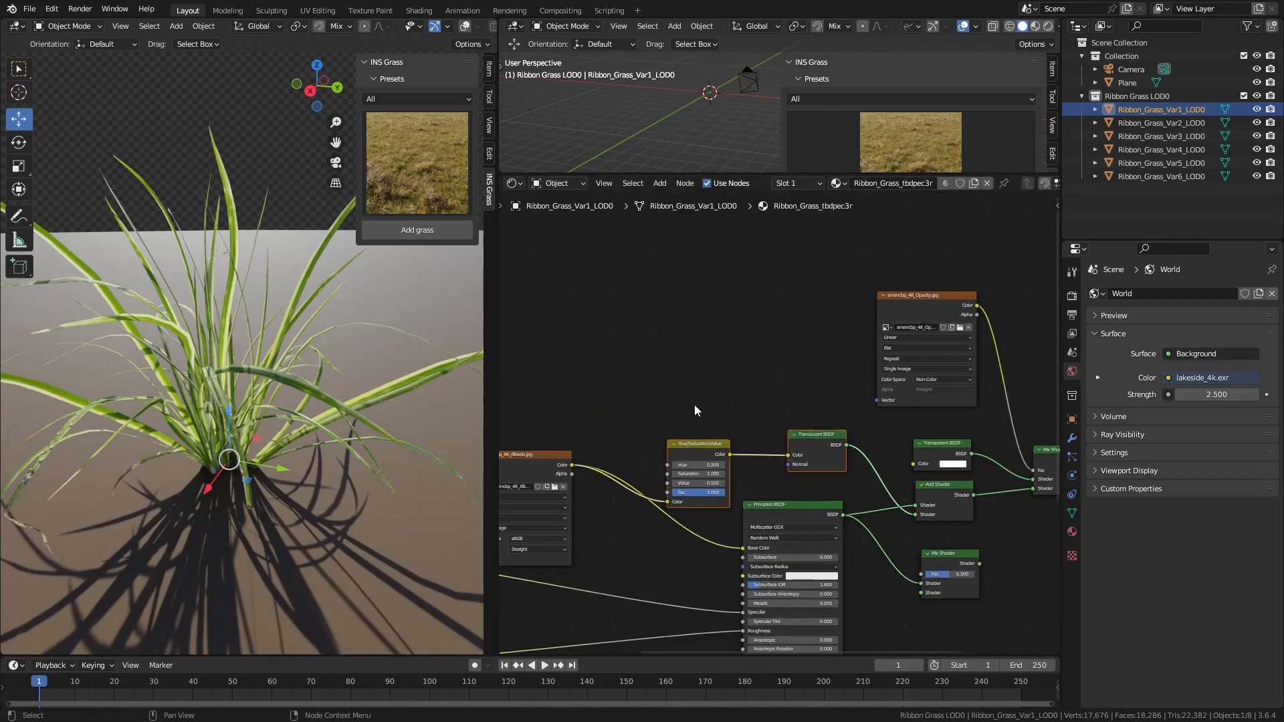
key("g")
left_click(678, 227)
Duplicate the Translucent BSDF, feed the Albedo color into it, and connect it to the new Mix Shader's second shader input.
left_click(799, 256)
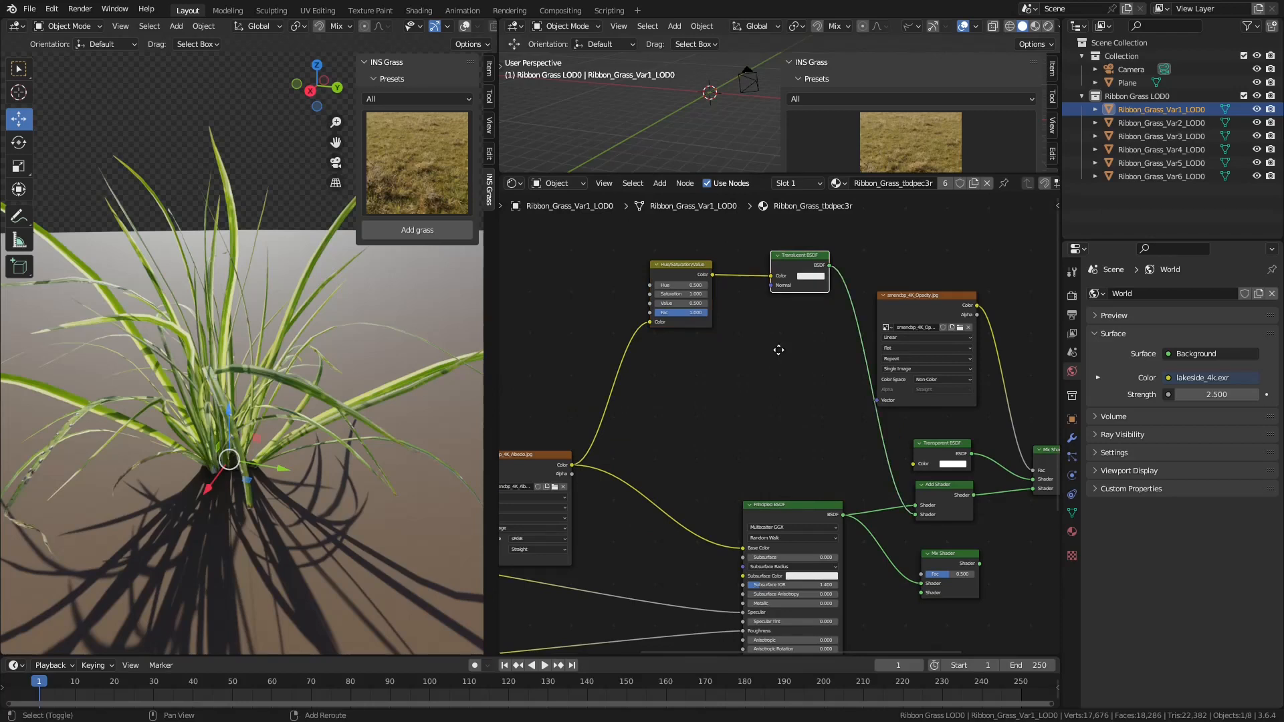
key("shift+d")
left_click(776, 503)
left_click_drag(824, 414, 922, 593)
left_click_drag(572, 464, 766, 423)
Route the new Mix Shader into the final Mix Shader in place of the Add Shader, and set its factor to 0.1.
middle_click_drag(827, 473, 684, 430)
left_click_drag(835, 520, 888, 445)
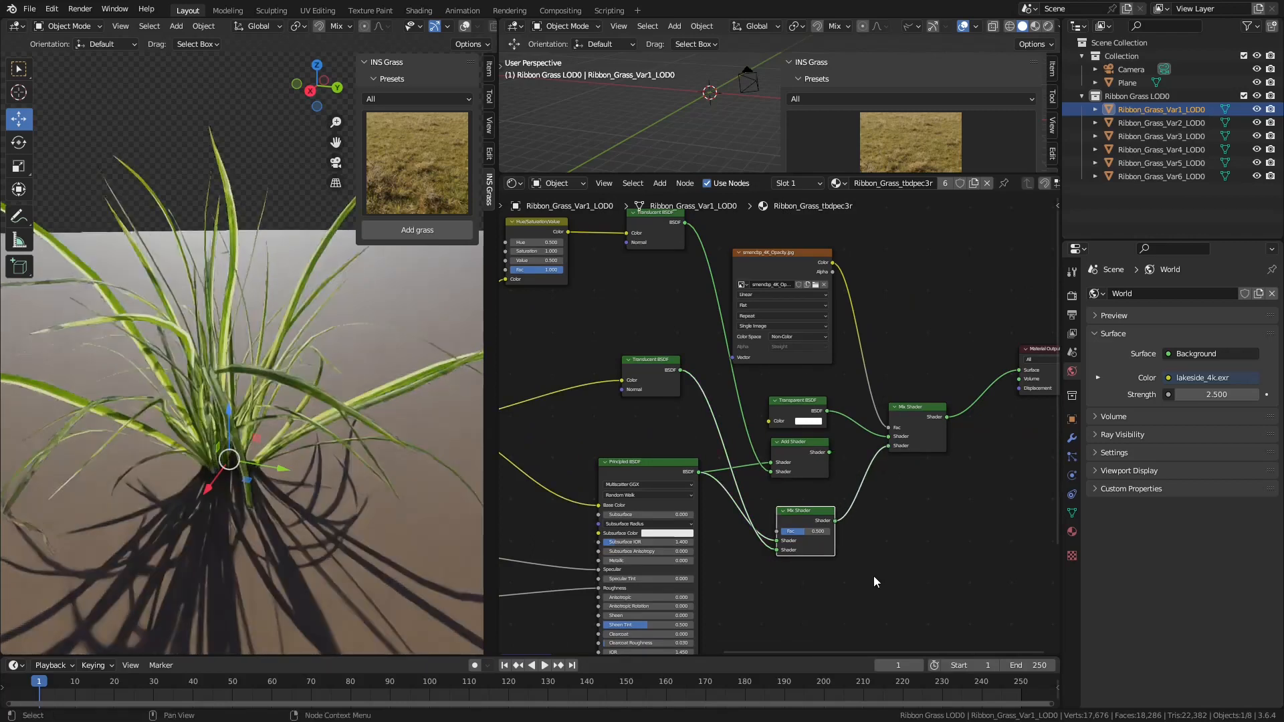
left_click_drag(802, 529, 783, 529)
scroll(826, 580, "up", 5)
middle_click_drag(829, 581, 827, 448)
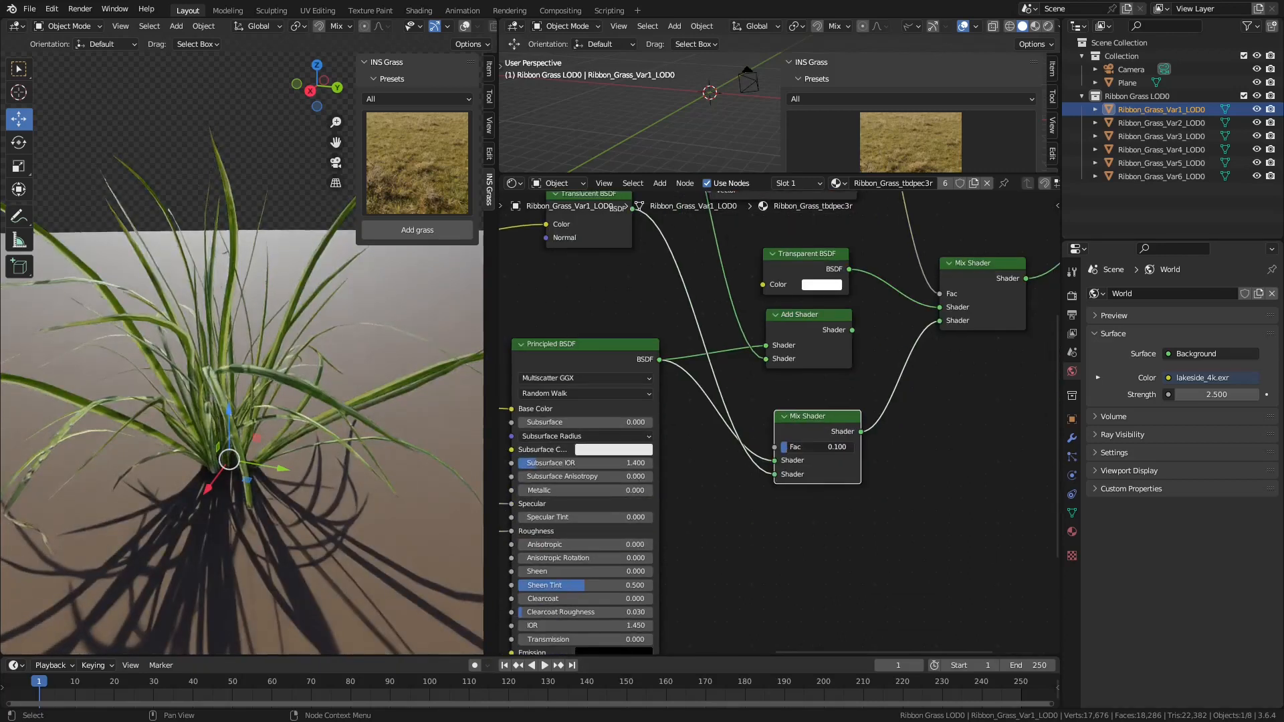
Insert an RGB Curves node between the Albedo texture and the duplicated Translucent BSDF, raising the curve's middle to about 0.427, 0.65.
middle_click_drag(541, 306, 872, 483)
scroll(803, 417, "down", 1)
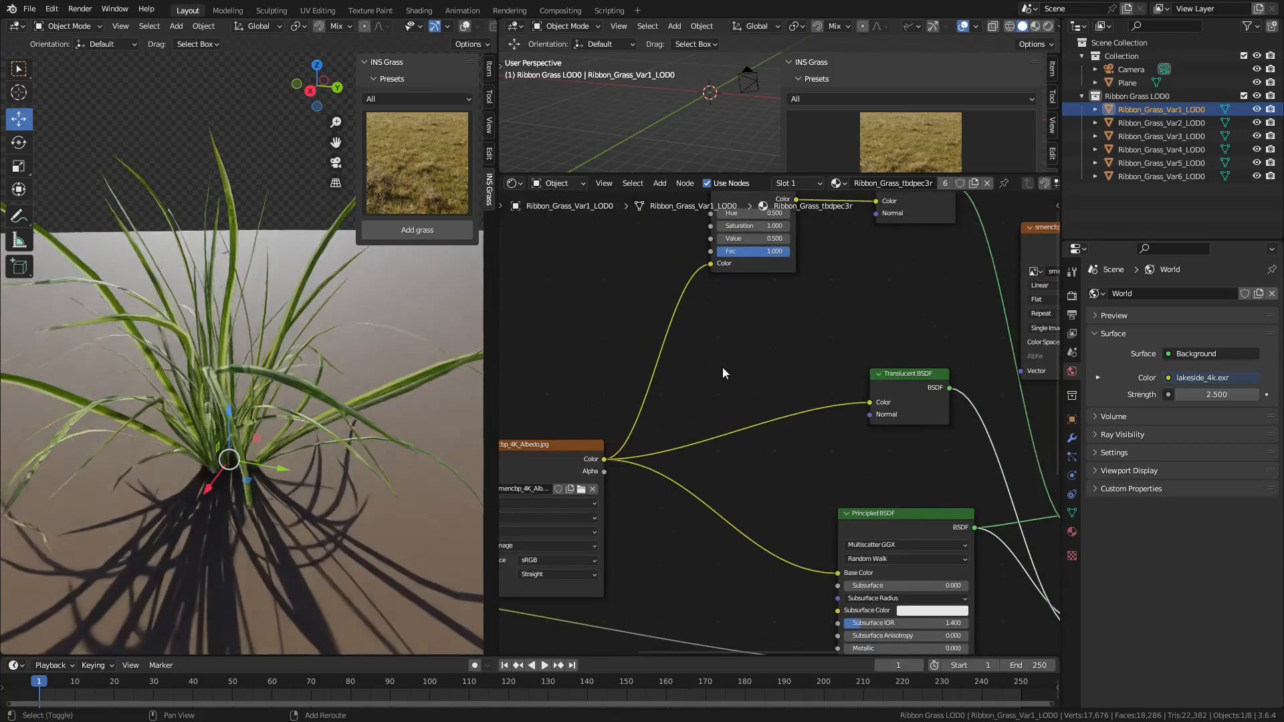
key("shift+a")
mouse_move(704, 393)
left_click(814, 469)
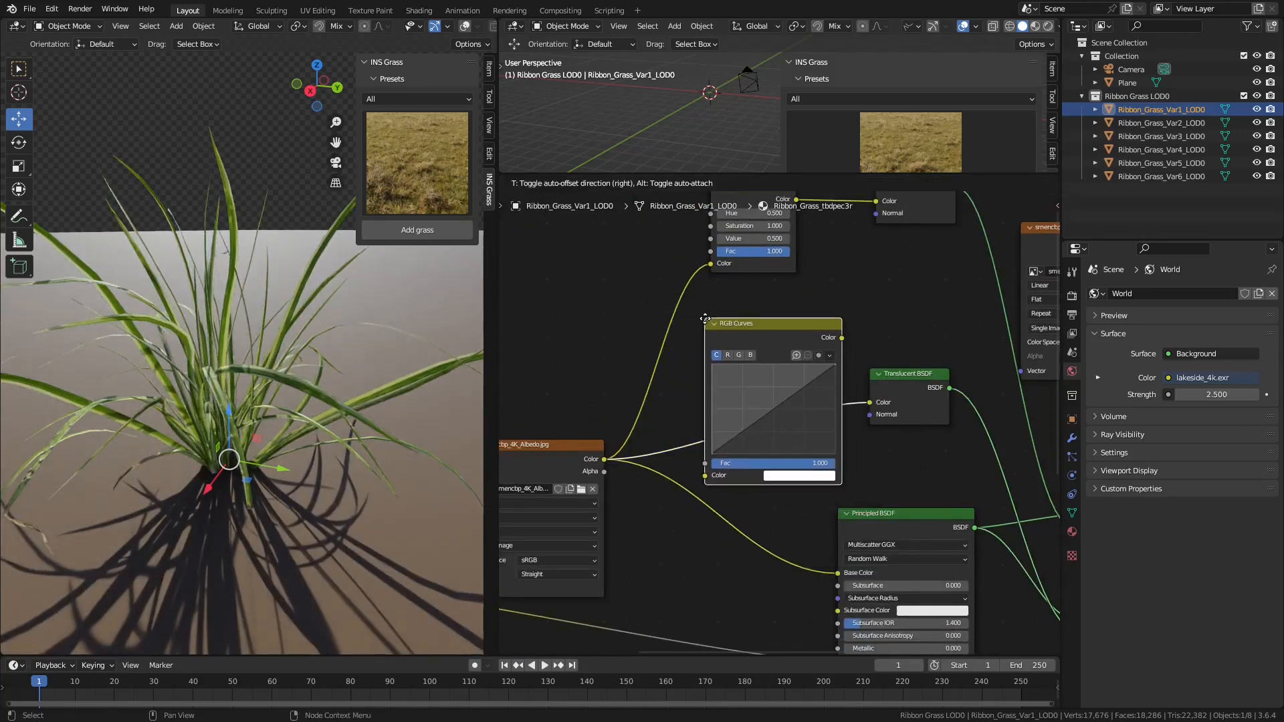
left_click(684, 315)
left_click_drag(746, 415, 747, 395)
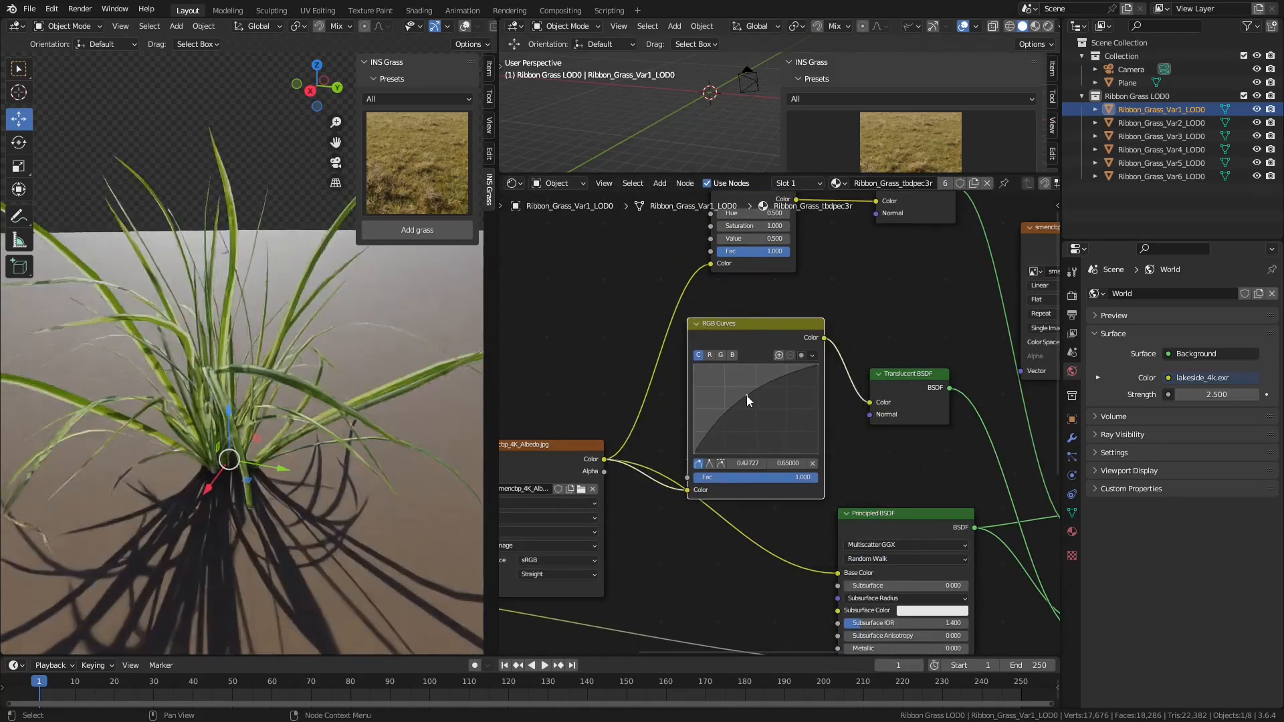
Try factors from 0 to 1 on the Mix Shader combining the Principled and Translucent BSDFs, checking the grass from another angle.
middle_click_drag(209, 411, 332, 452)
middle_click_drag(979, 485, 677, 410)
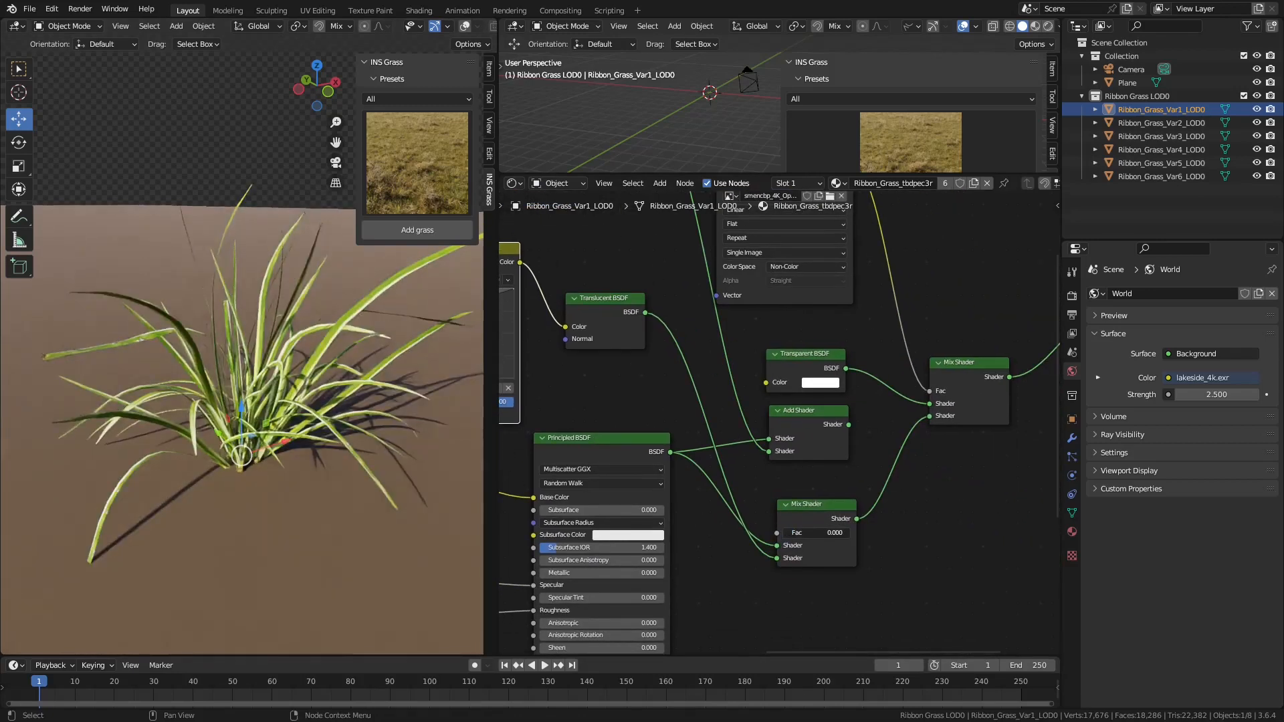
left_click_drag(784, 533, 849, 533)
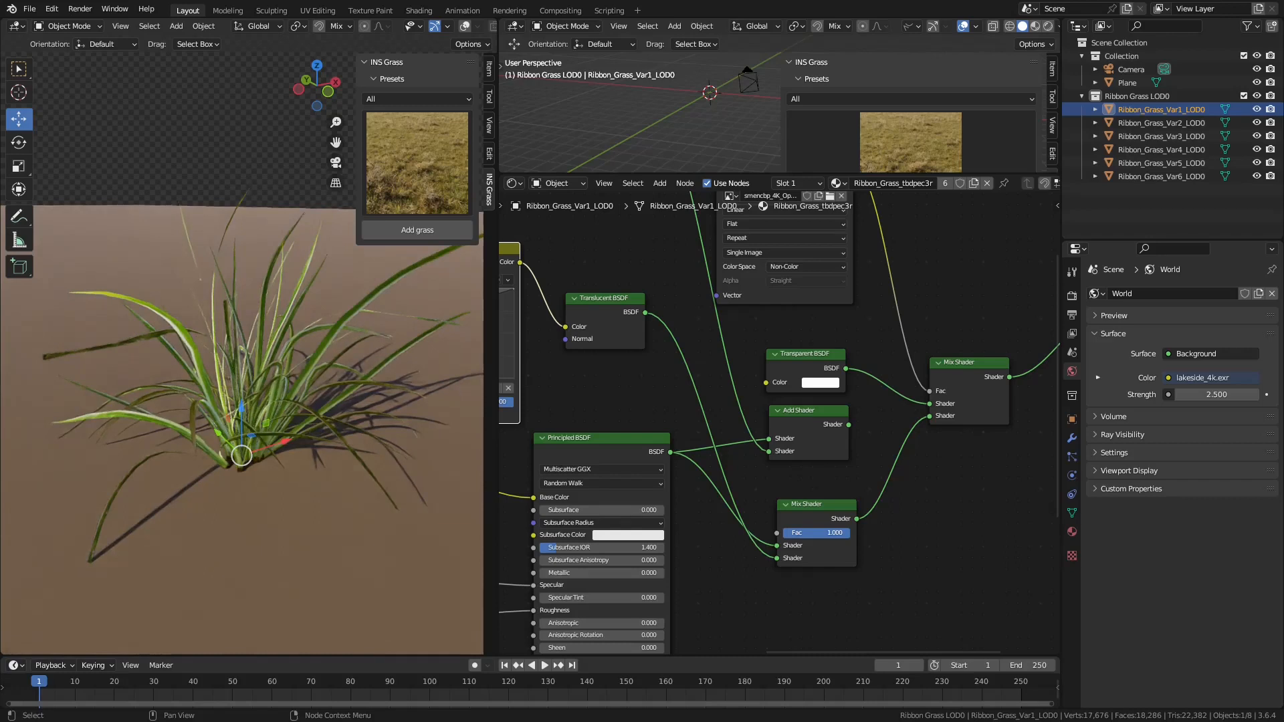
left_click_drag(850, 533, 851, 533)
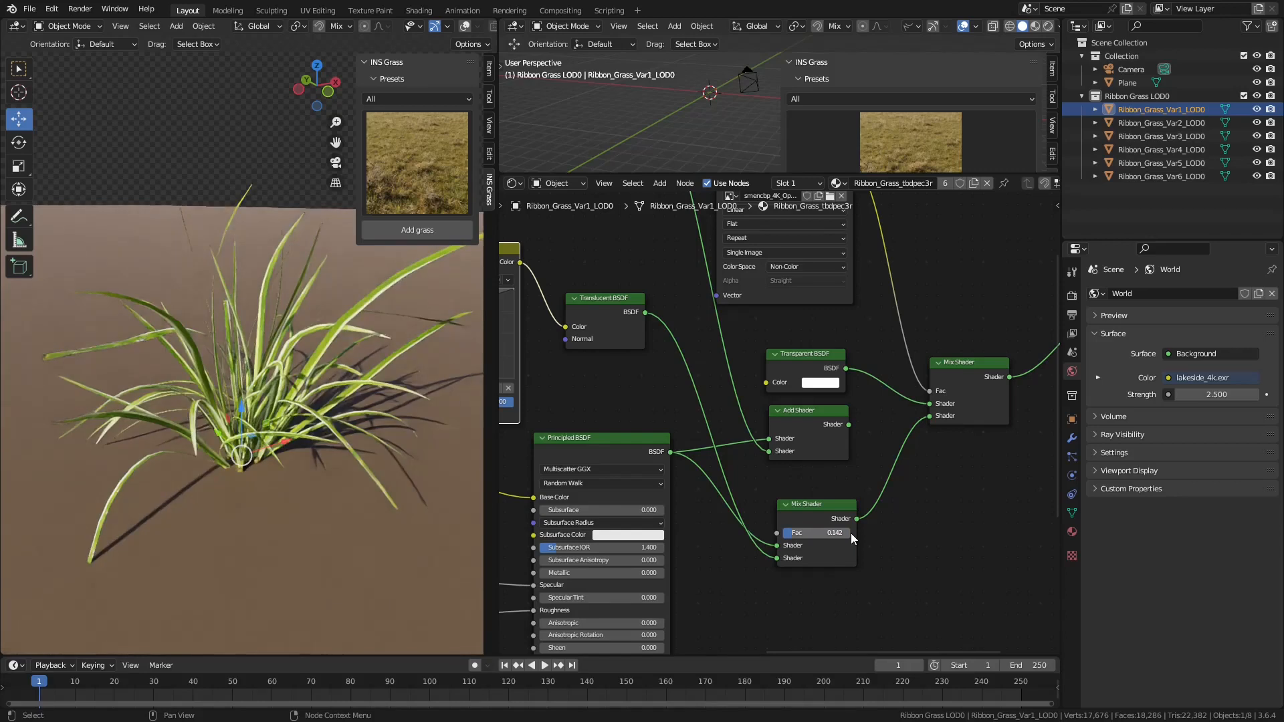
Try the Add Shader in the final mix with different Hue/Saturation/Value brightness, cancel the value change, and reconnect the Mix Shader.
left_click_drag(848, 424, 931, 416)
middle_click_drag(598, 254, 782, 477)
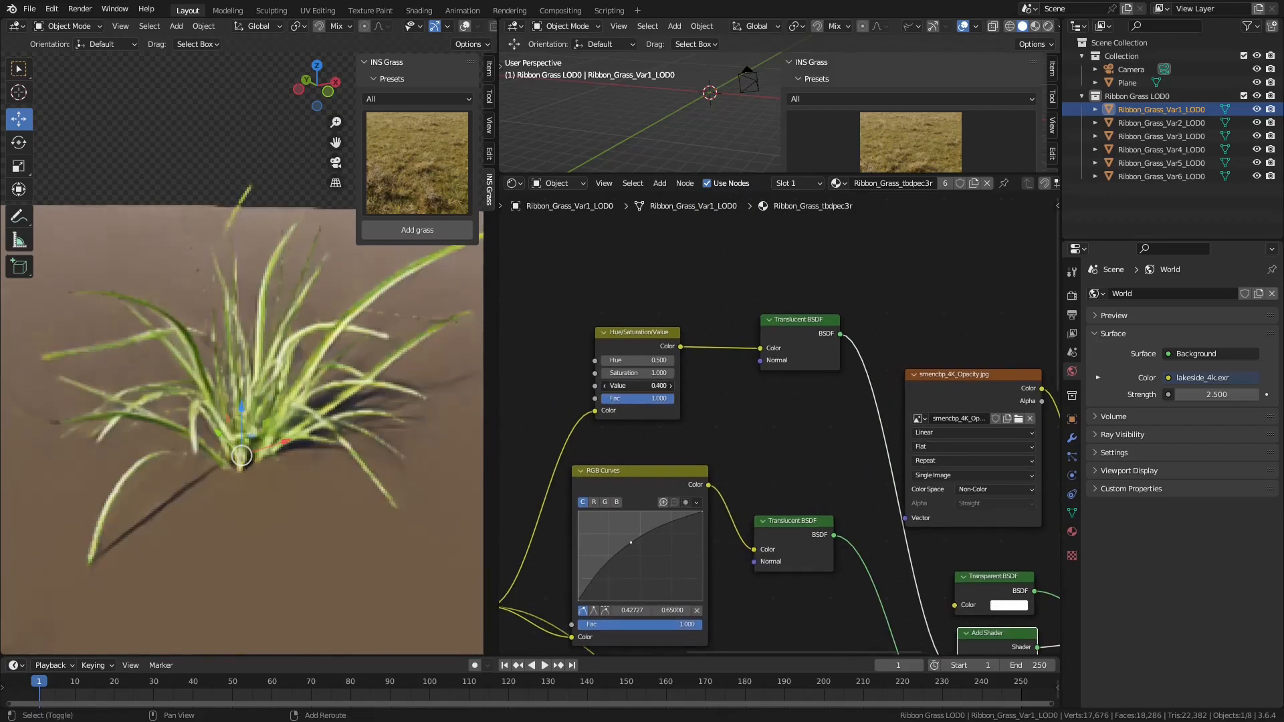
left_click_drag(637, 385, 735, 385, "shift")
right_click(635, 385)
scroll(636, 385, "down", 3)
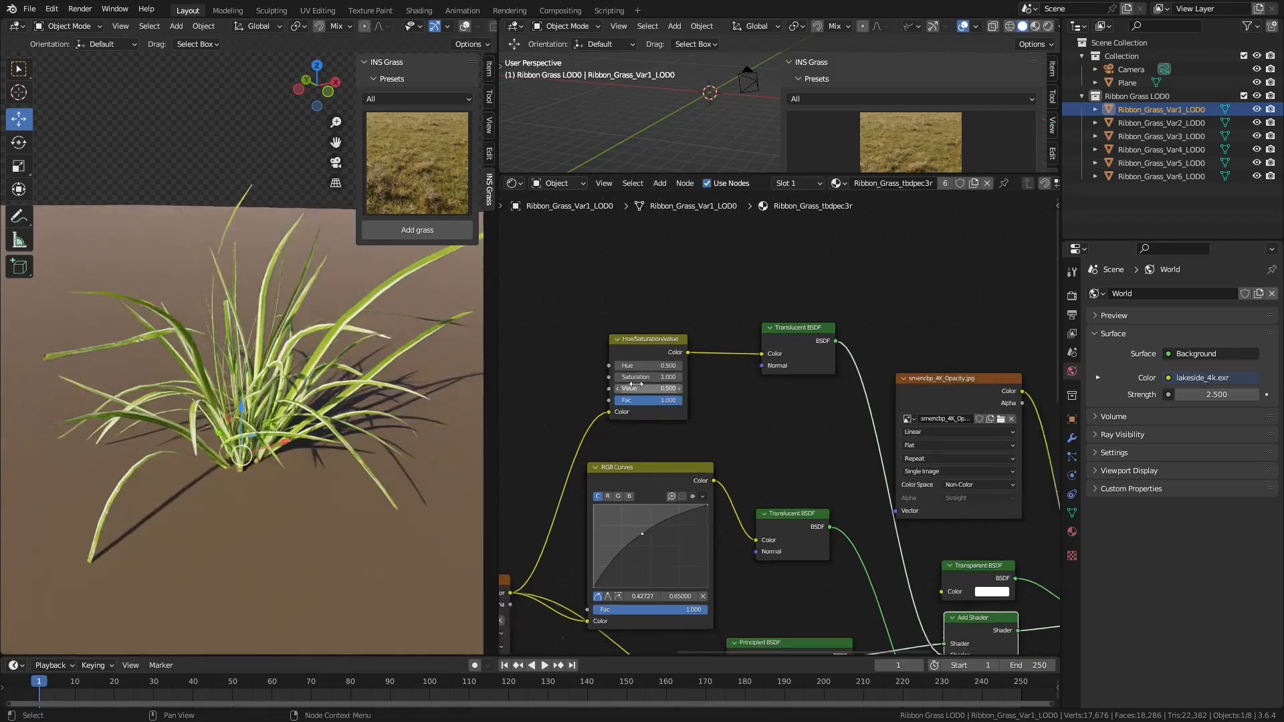
left_click_drag(886, 505, 932, 439)
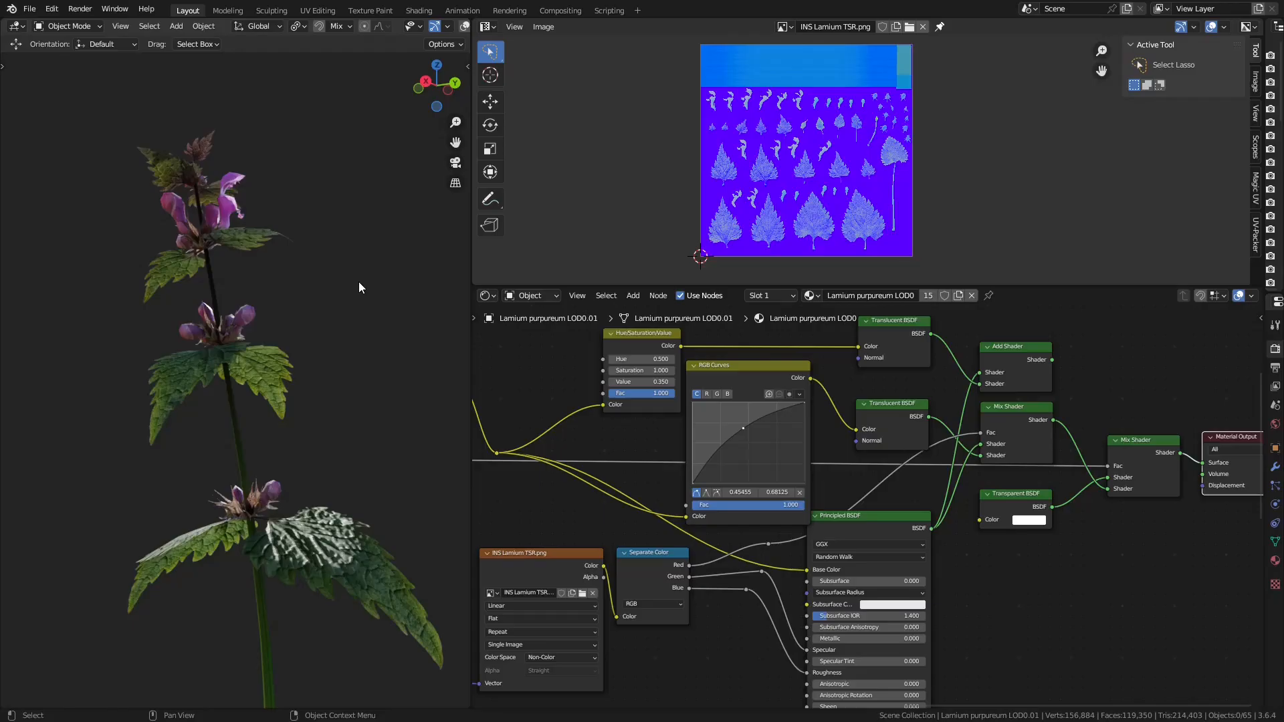
Preview the translucency mask in the red channel of the INS Lamium TSR texture, and return the output to the final Mix Shader.
middle_click_drag(358, 282, 269, 279)
left_click(768, 545, "ctrl+shift")
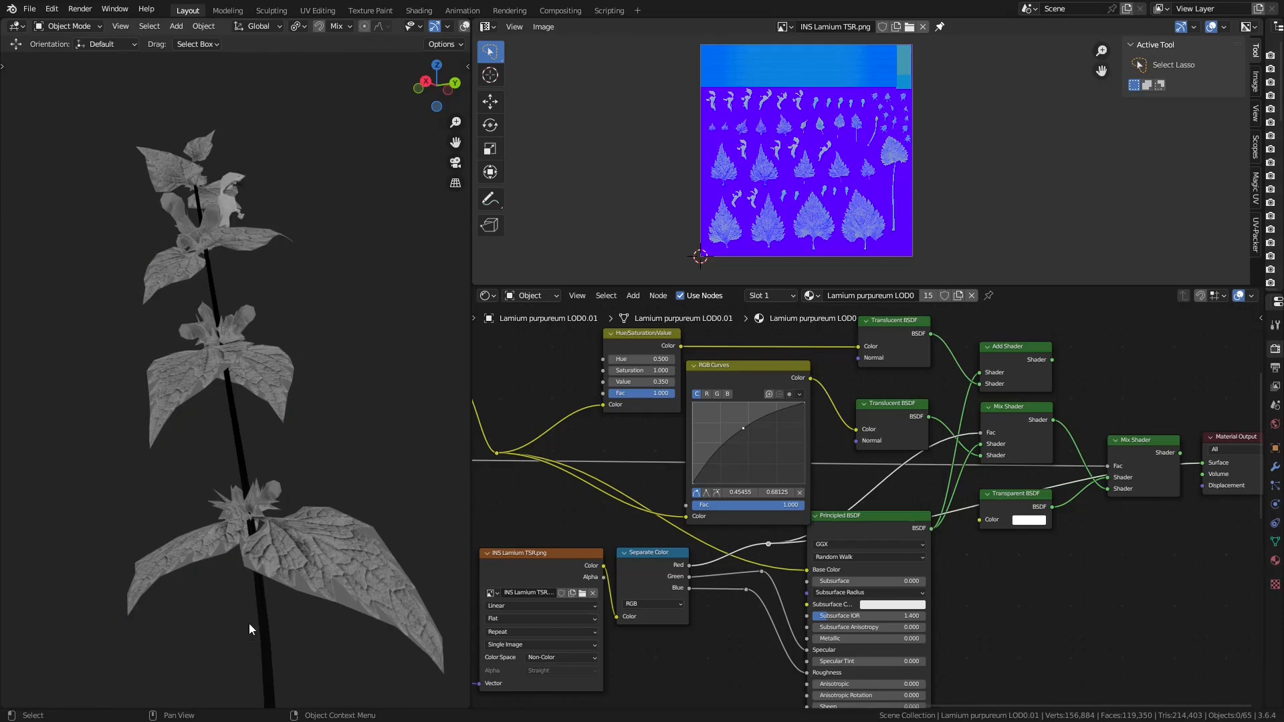
left_click(1156, 444, "ctrl+shift")
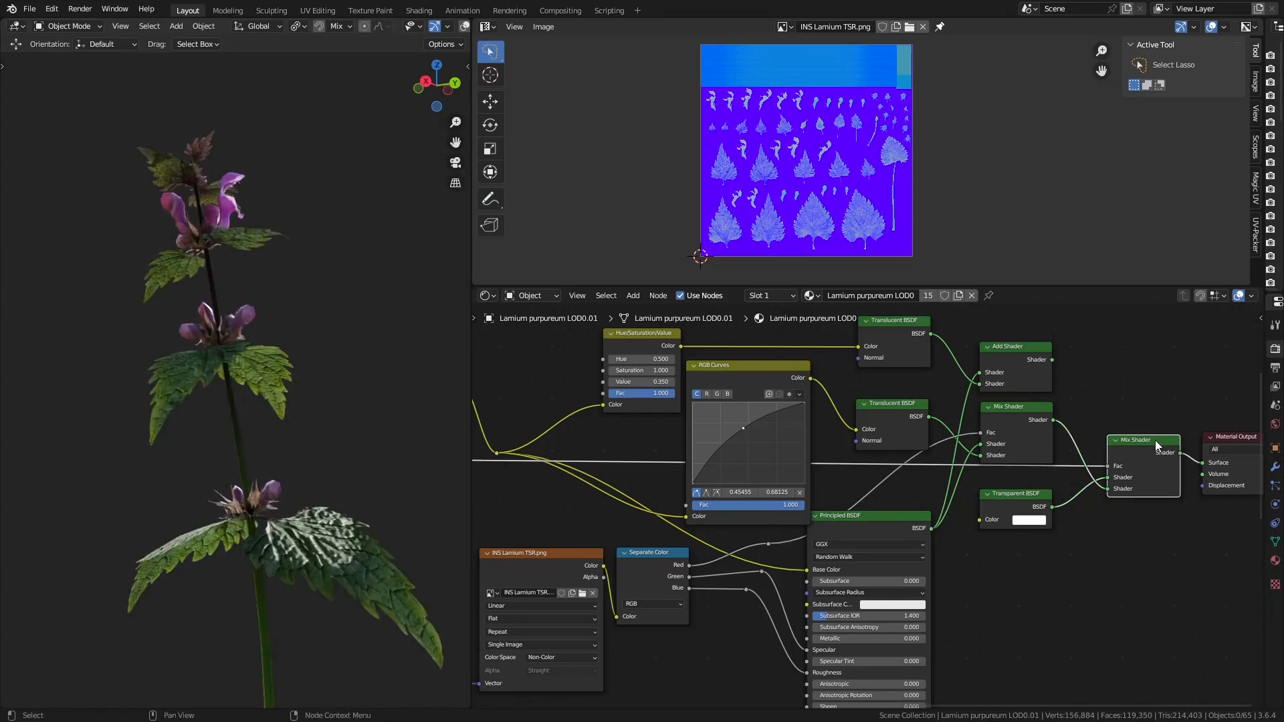
Compare the Add Shader and Mix Shader translucency setups on the Lamium plant from both sides, leaving the Mix Shader connected.
left_click_drag(1052, 359, 1107, 494)
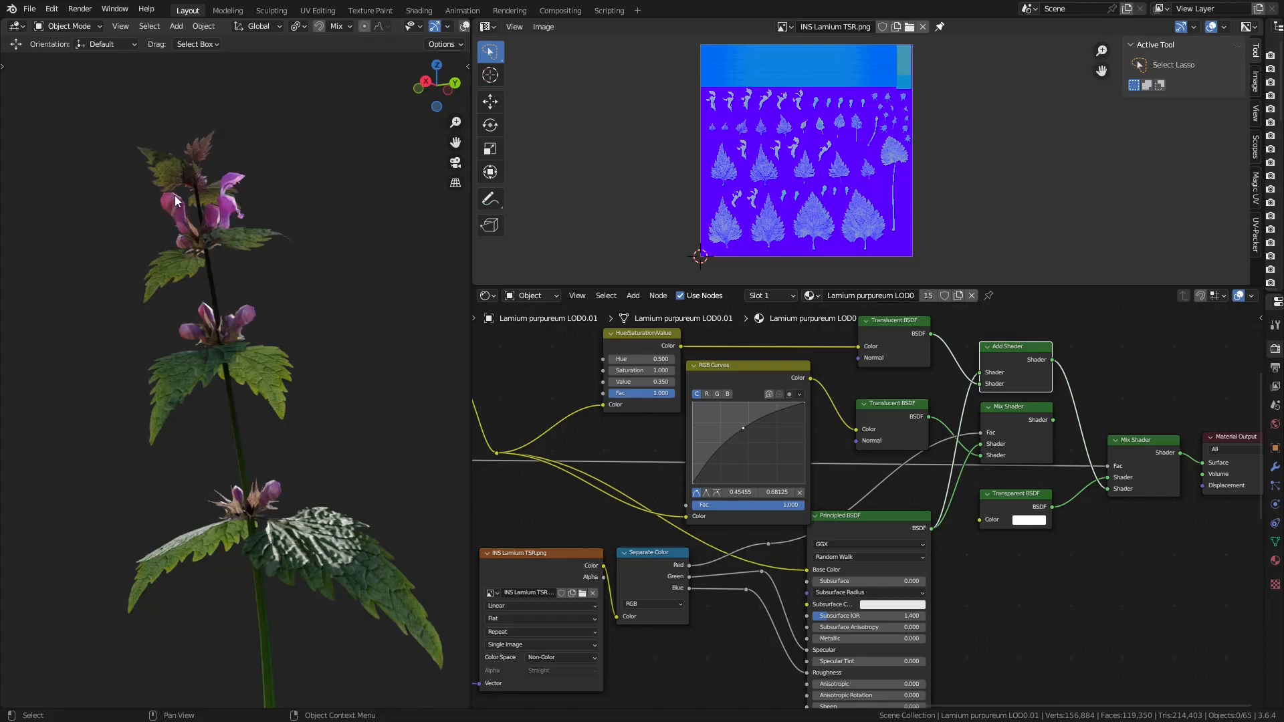
left_click_drag(1051, 419, 1113, 487)
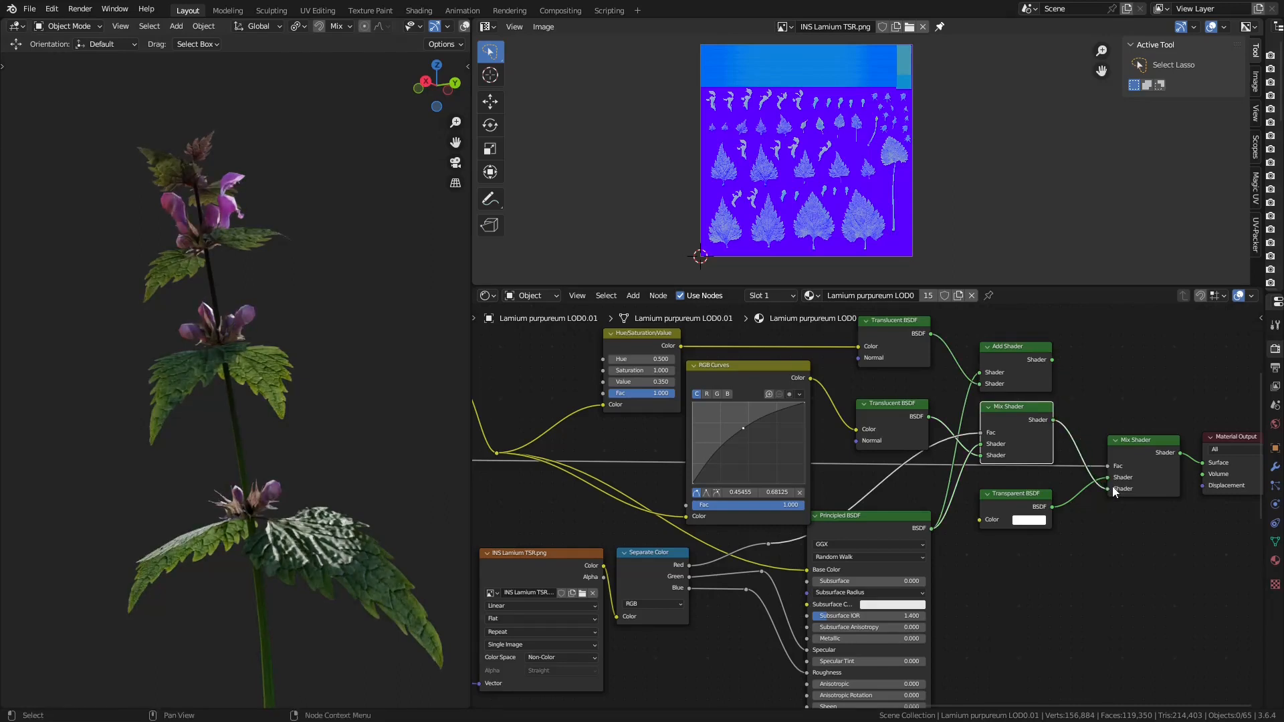
middle_click_drag(415, 376, 451, 413)
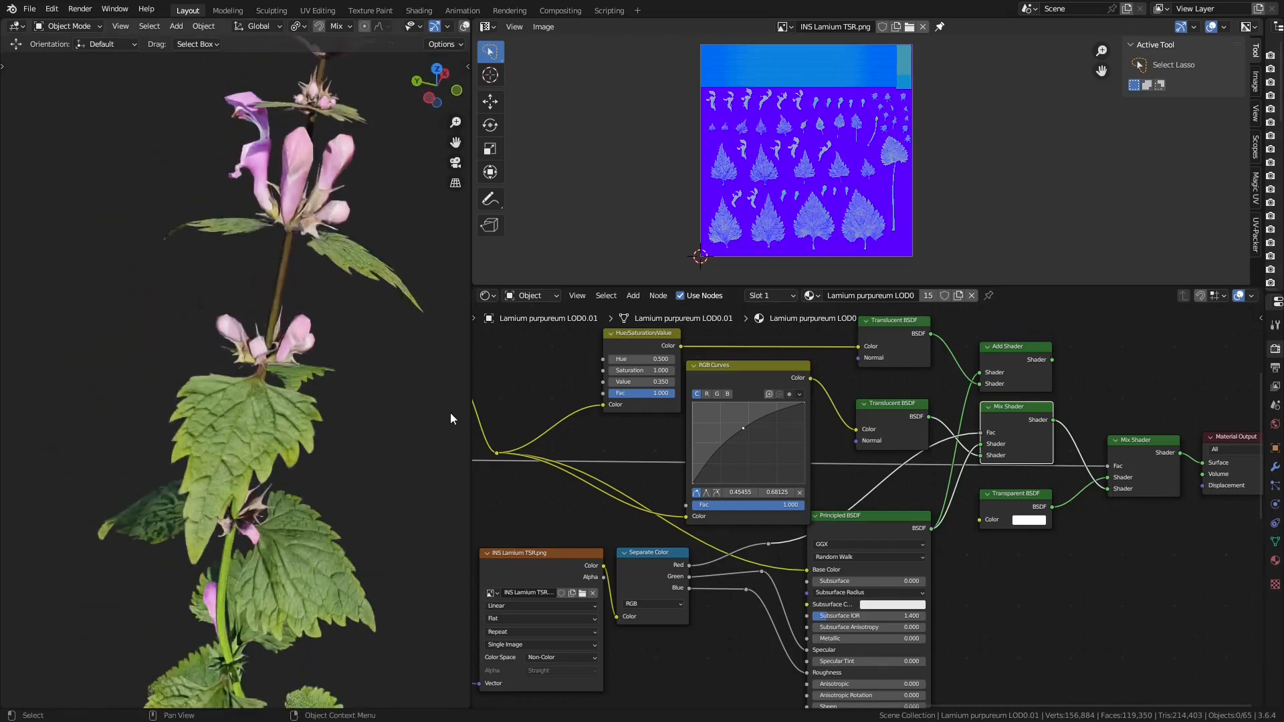
left_click_drag(1050, 360, 1108, 492)
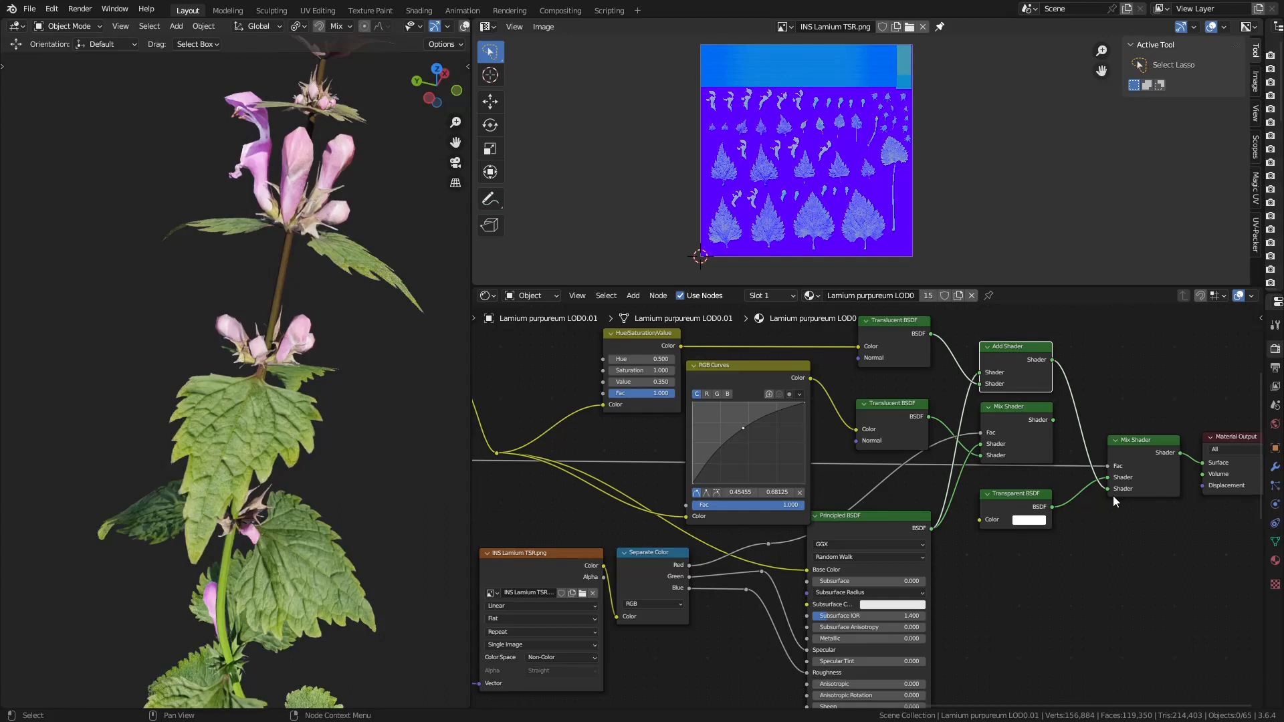
left_click(1051, 419)
left_click_drag(1053, 420, 1114, 491)
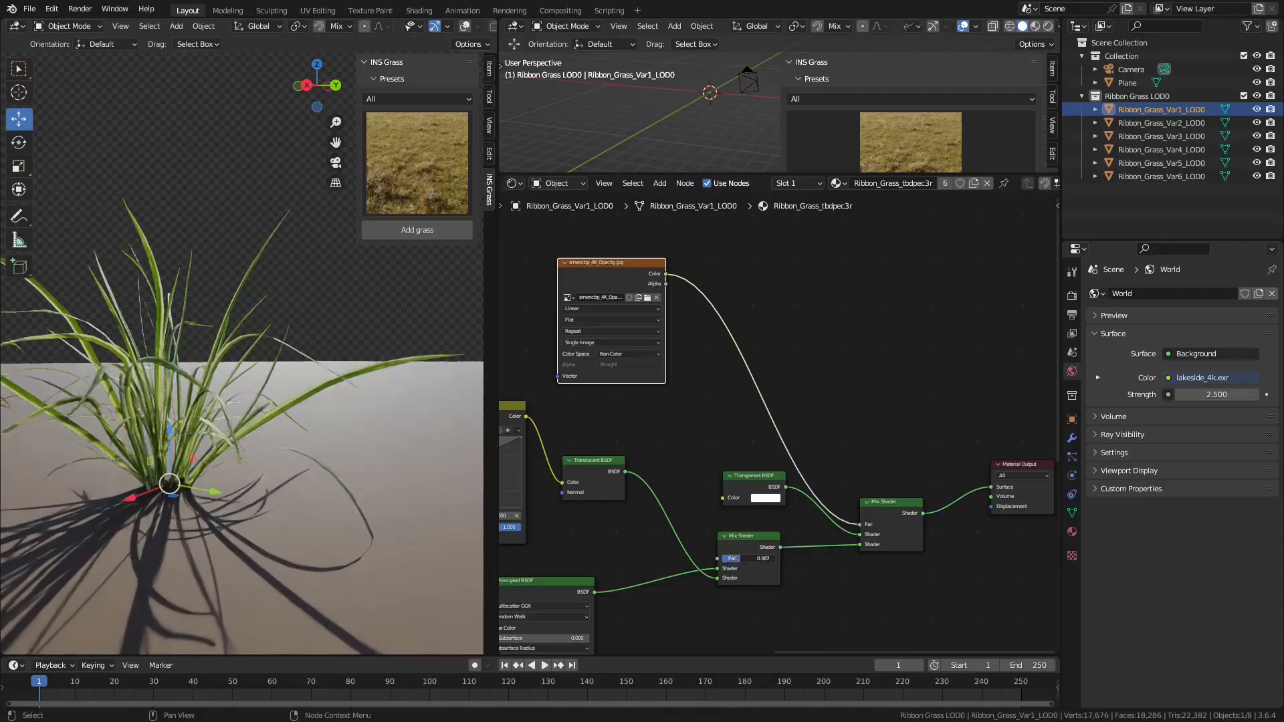
In the Ribbon Grass material, lower the factor of the Mix Shader combining the Principled and Translucent BSDFs to 0.167.
mouse_move(741, 558)
left_mouse_down()
mouse_move(759, 558)
mouse_move(731, 559)
left_mouse_up()
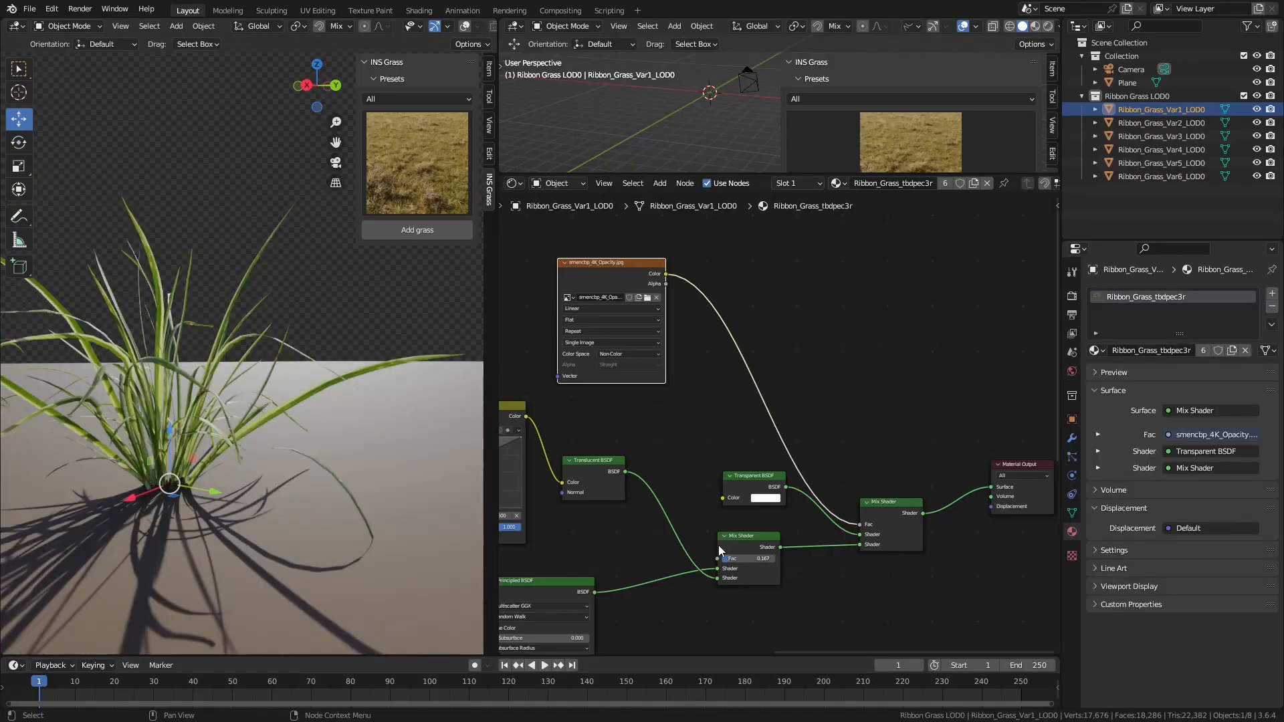
middle_click_drag(660, 539, 1036, 508)
scroll(776, 502, "down", 4)
middle_click_drag(769, 508, 1035, 350)
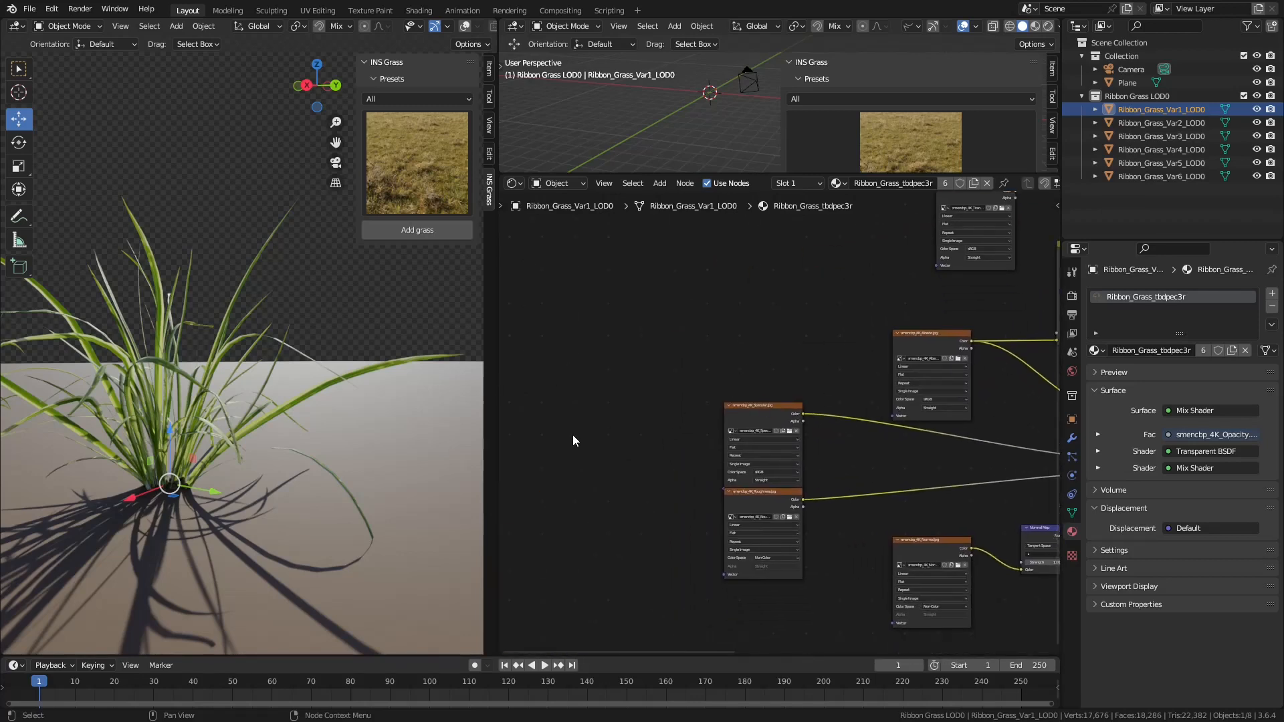
Add a UV Map node beside the Ribbon Grass image textures and set it to UVChannel_1.
key("shift+a")
mouse_move(572, 438)
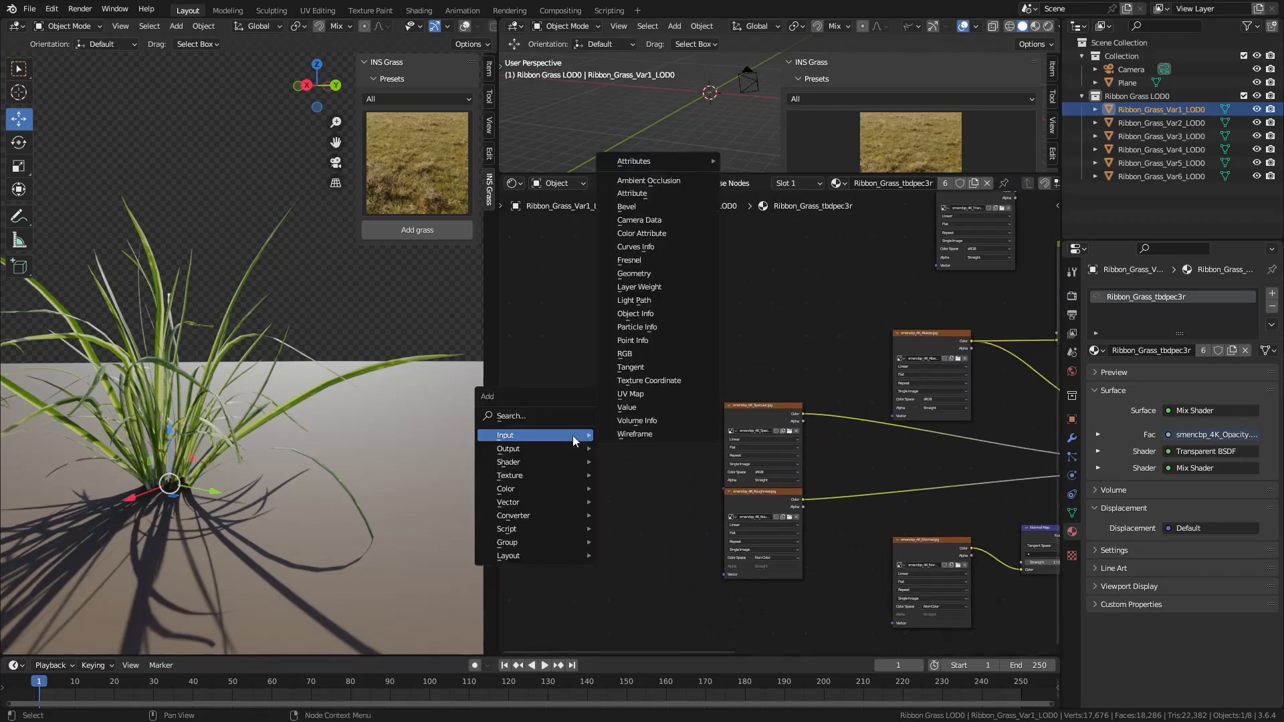
left_click(630, 394)
left_click(603, 447)
scroll(603, 446, "up", 2)
middle_click_drag(603, 446, 699, 440)
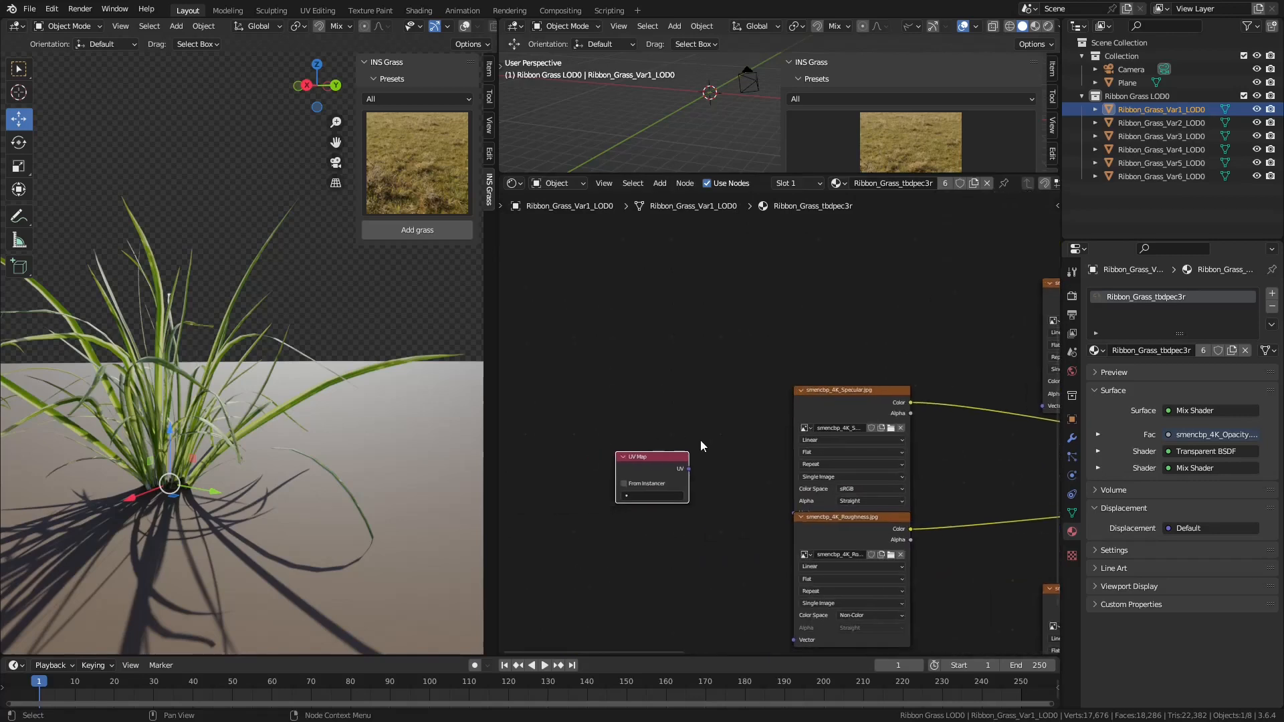
left_click(1072, 513)
left_click(1177, 497)
left_click(670, 498)
left_click(674, 515)
Connect the UV Map node to the specular, roughness, normal, albedo and opacity textures, and remove the unconnected image texture.
key("Home")
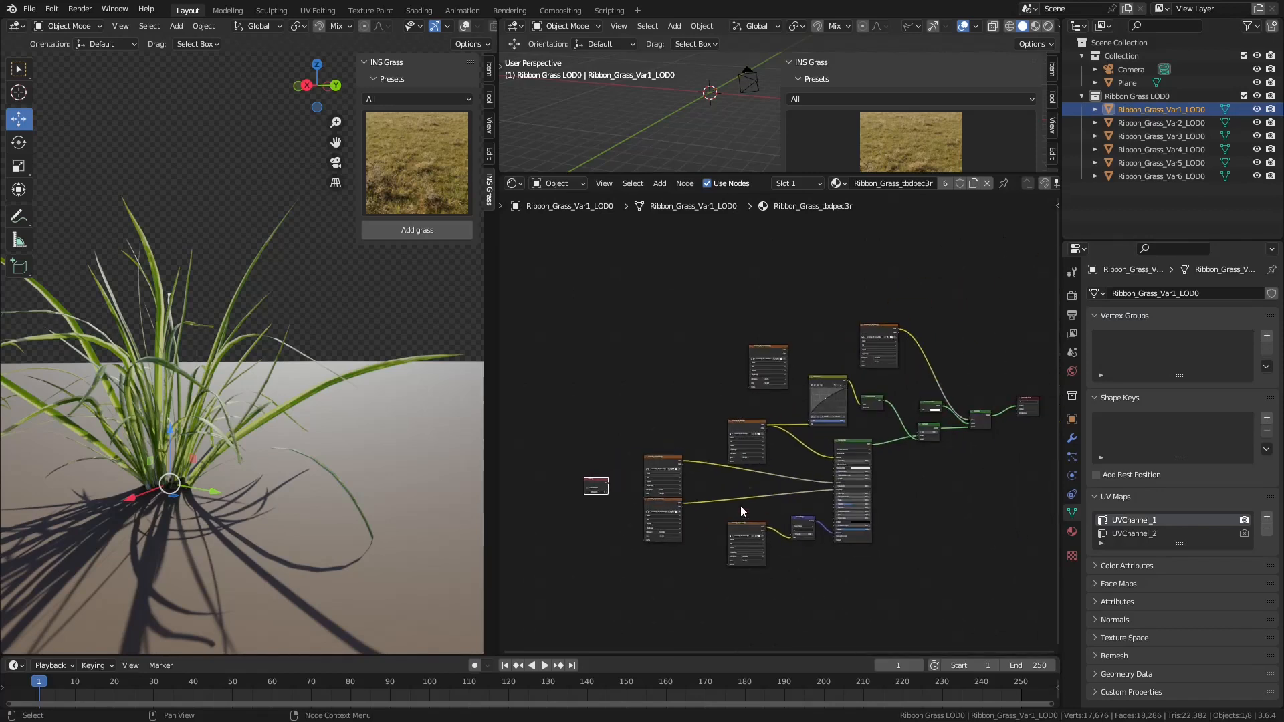
middle_click_drag(741, 511, 727, 514)
right_click_drag(582, 488, 672, 532, "alt")
right_click_drag(582, 488, 714, 543, "alt")
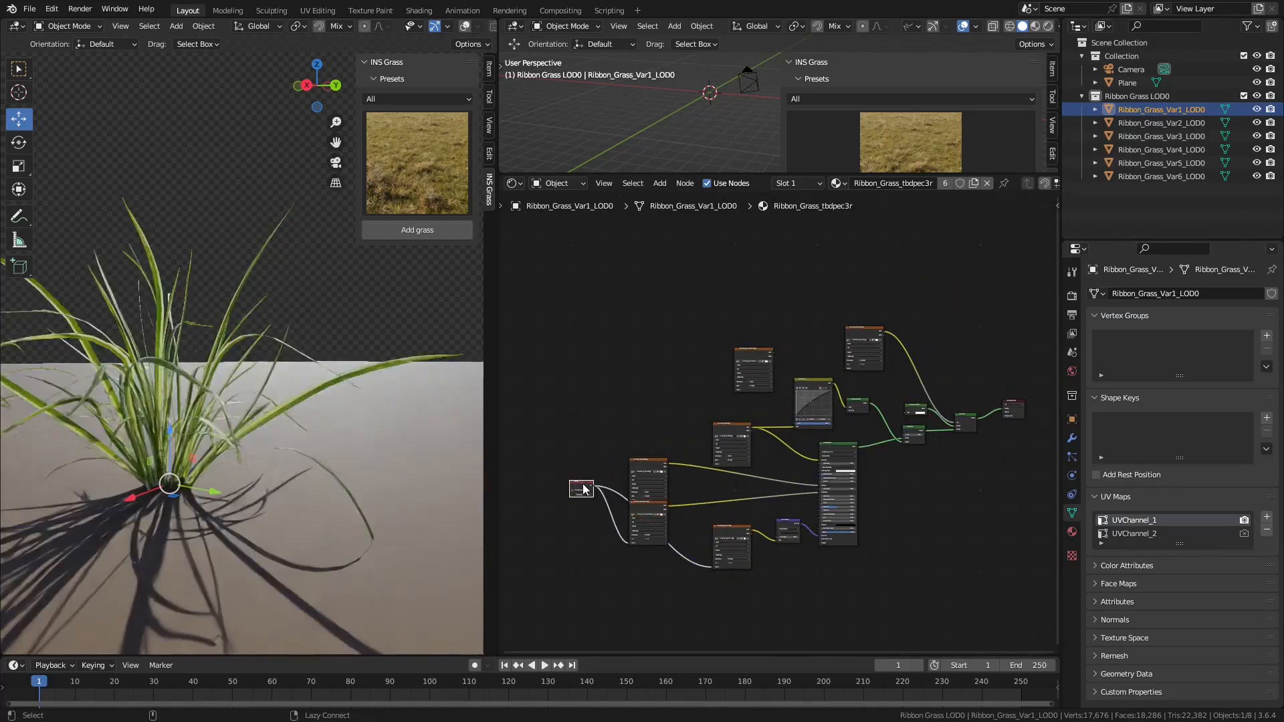
right_click_drag(583, 489, 806, 369, "alt")
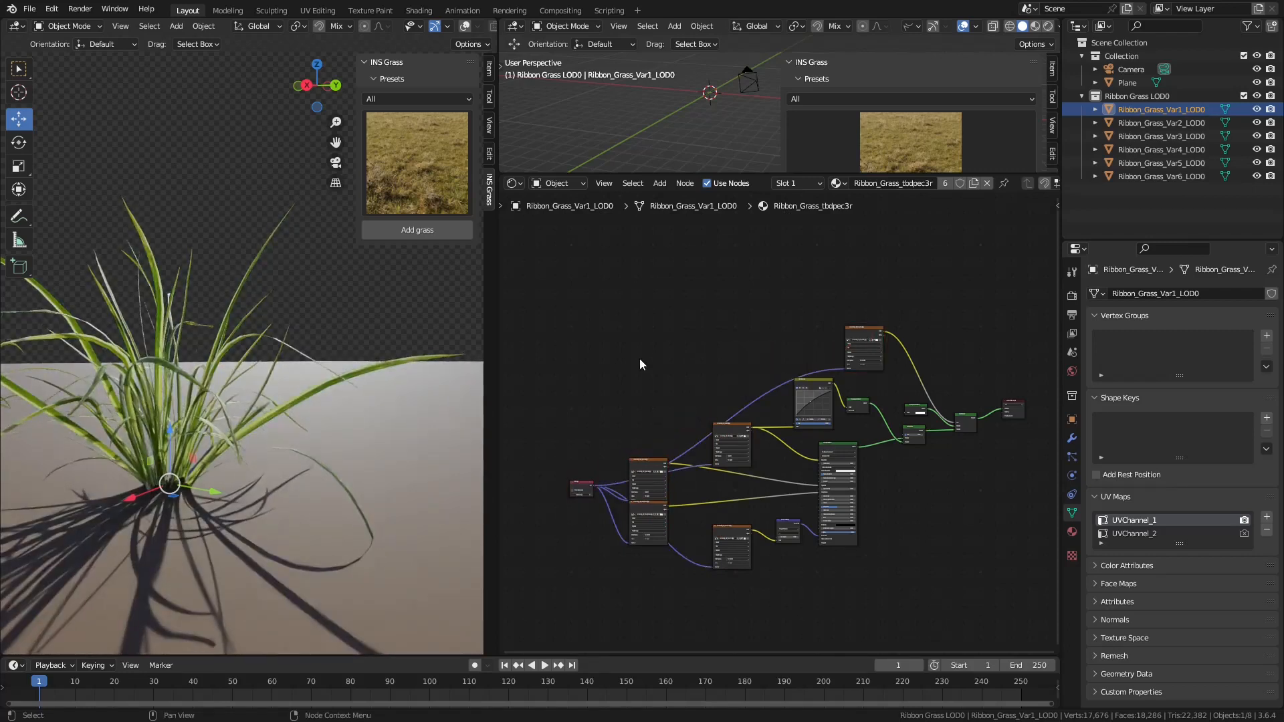
Rename the grass material Ribbon_Grass_LOD0 and set its viewport display color to red.
left_click(1072, 531)
double_click(1164, 350)
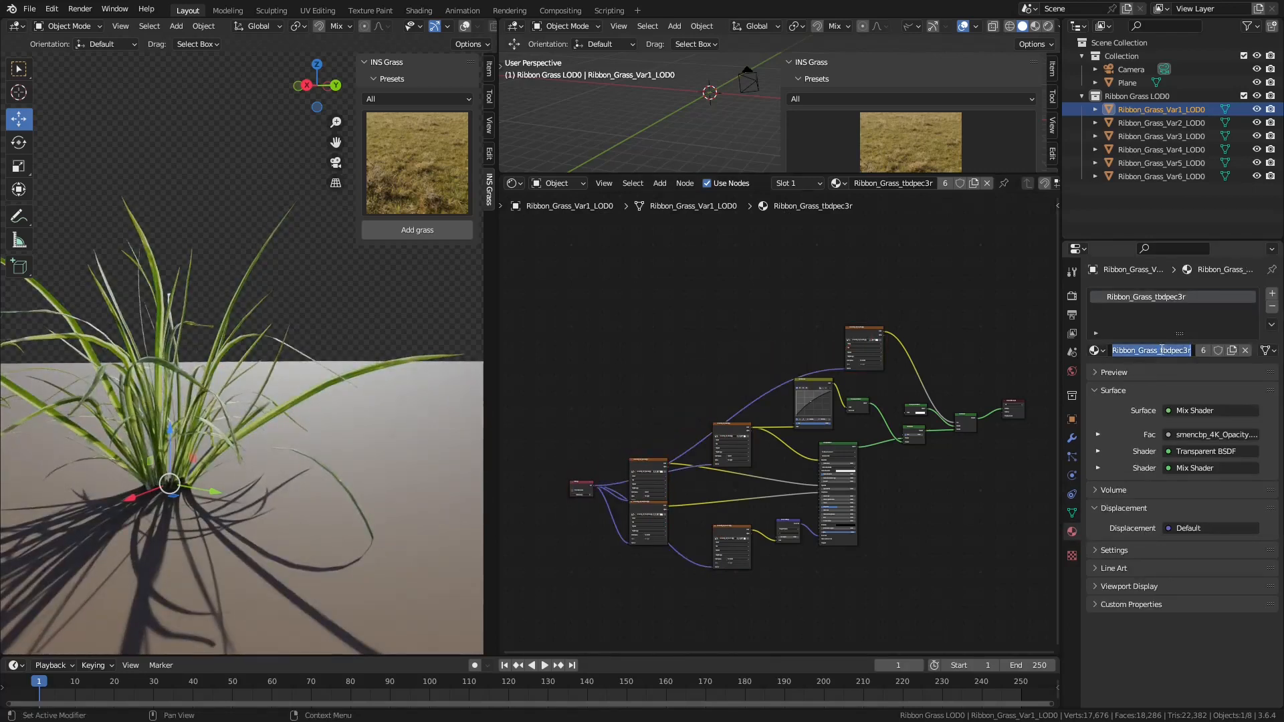
left_click_drag(1161, 350, 1264, 341)
left_click(1121, 587)
left_click(1206, 608)
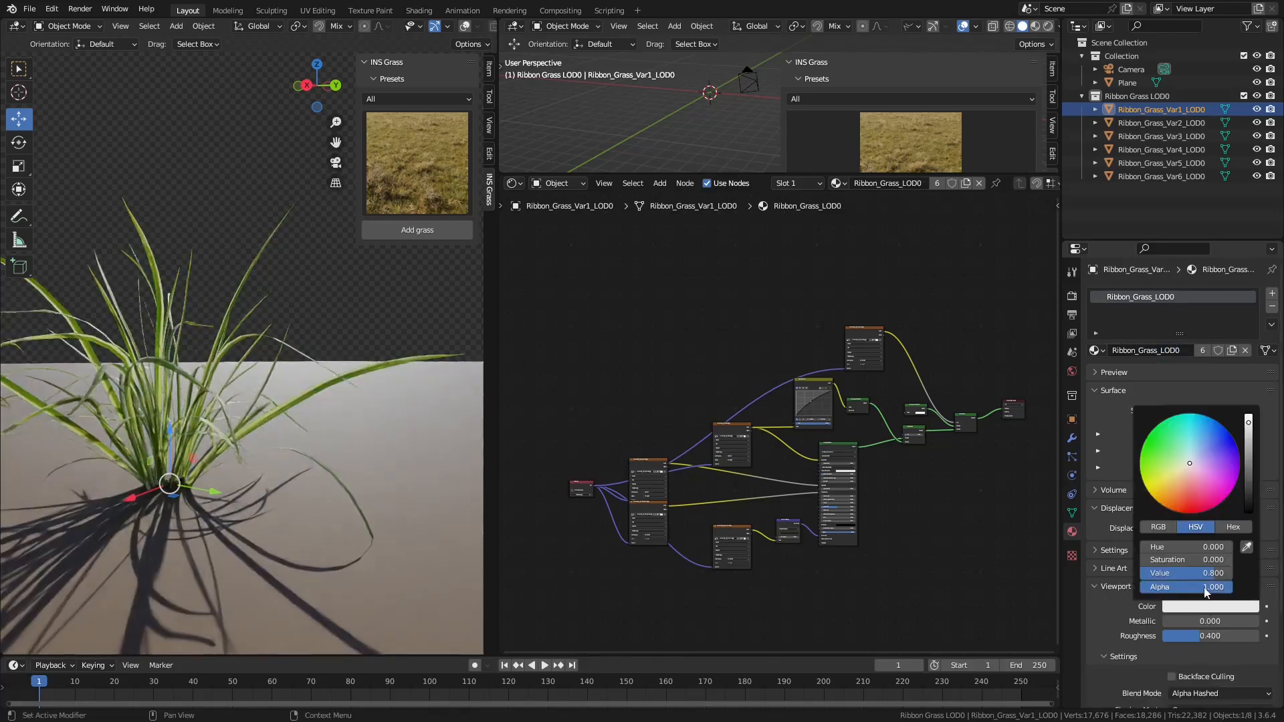
left_click(1190, 500)
Enlarge the main 3D viewport, switch it to Solid shading, and view the row of grass variants from above.
left_click_drag(498, 365, 675, 365)
left_click_drag(757, 175, 767, 330)
key("z")
left_click(625, 303)
key("q")
left_click(600, 343)
mouse_move(334, 247)
middle_mouse_down()
mouse_move(459, 359)
mouse_move(440, 444)
mouse_move(495, 412)
middle_mouse_up()
scroll(459, 359, "down", 11)
scroll(494, 412, "down", 1)
Select all objects in the Ribbon Grass LOD0 collection and move them aside in the negative X direction.
right_click(1139, 94)
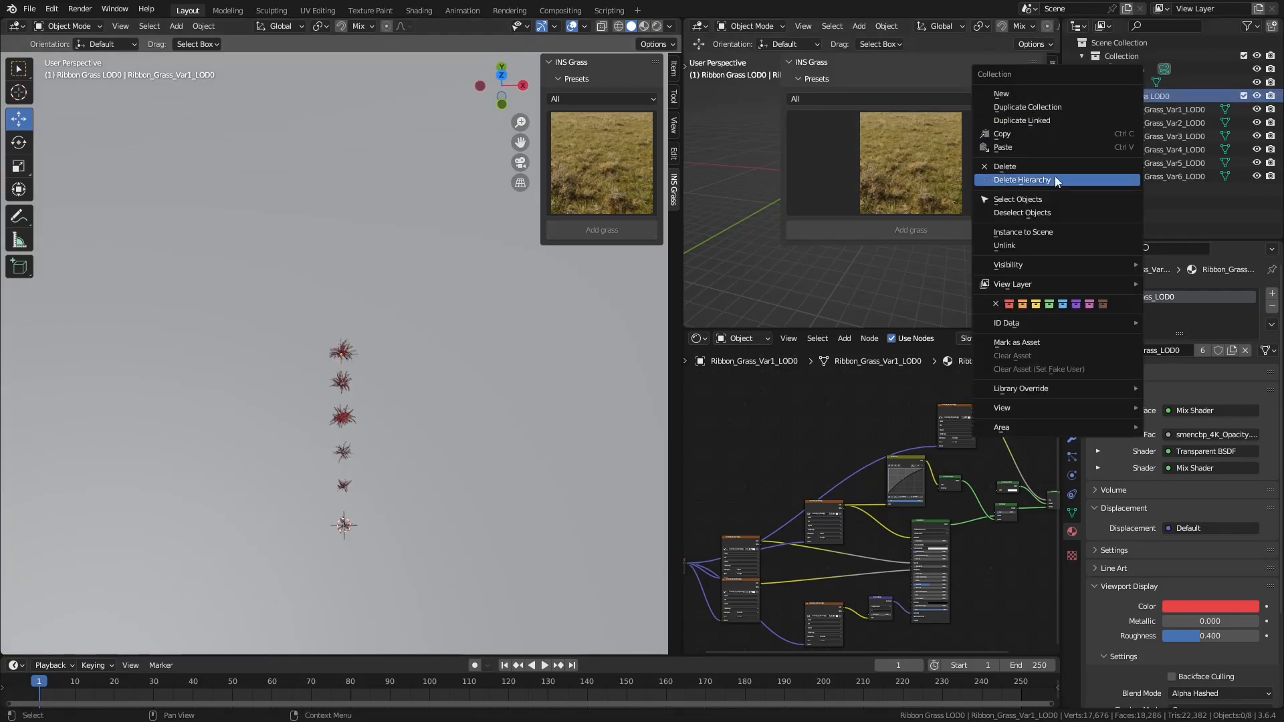
left_click(1041, 199)
left_click_drag(395, 435, 328, 438)
Create a new collection under the Scene Collection and name it Ribbon Grass LOD1.
left_click(1132, 38)
right_click(1131, 38)
left_click(1132, 92)
double_click(1133, 96)
key("ctrl+c")
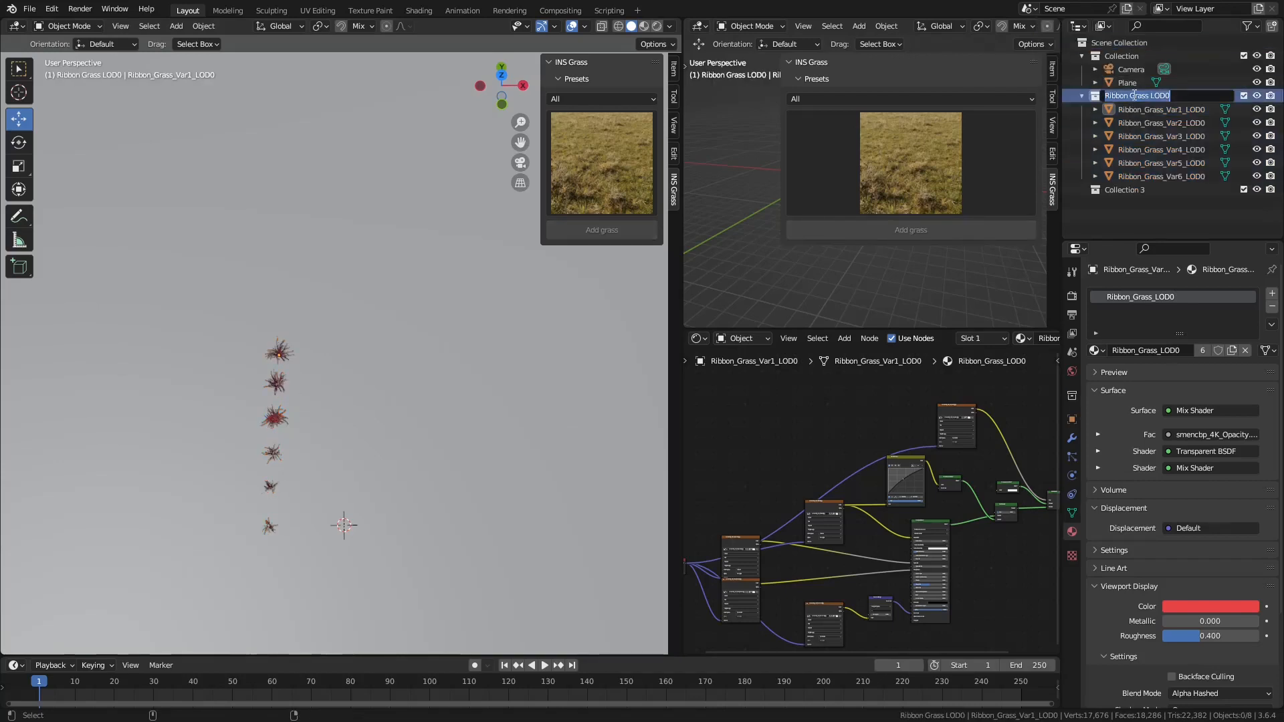
double_click(1138, 190)
key("ctrl+v")
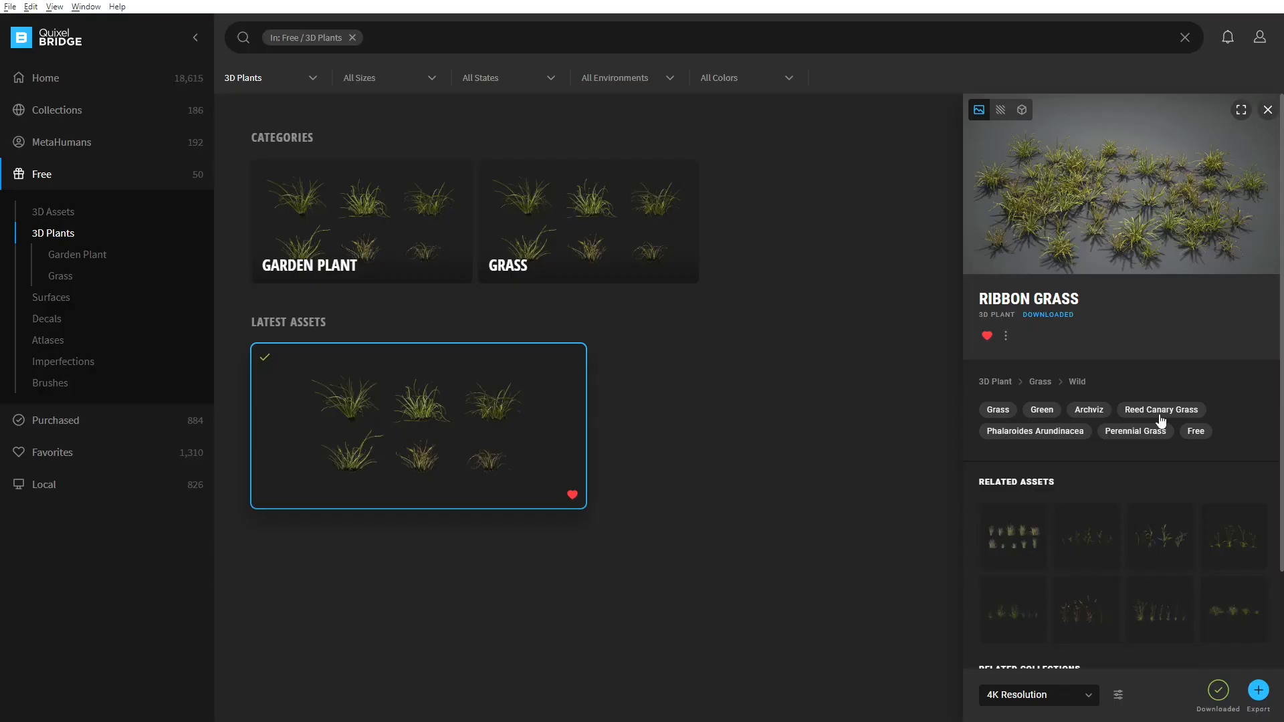
In Quixel Bridge, exclude LOD 0 from the model export settings and export Ribbon Grass to Blender.
left_click(1123, 700)
left_click(1148, 671)
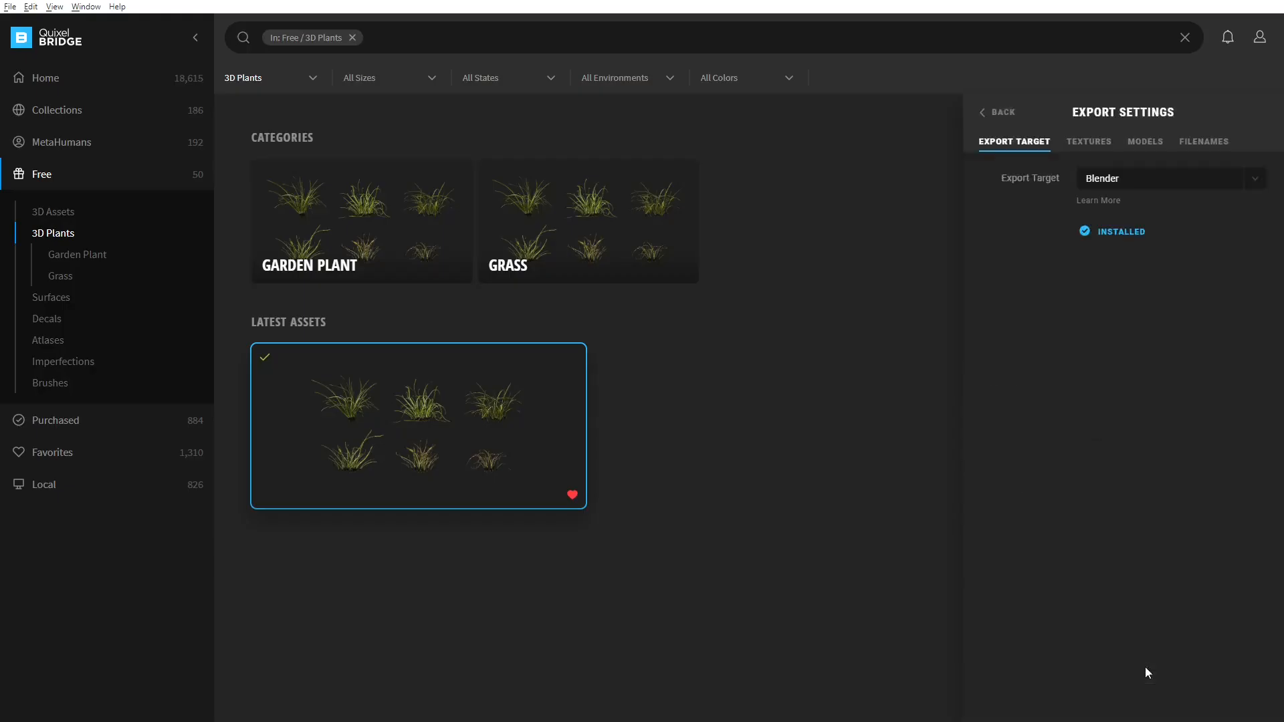
left_click(1150, 144)
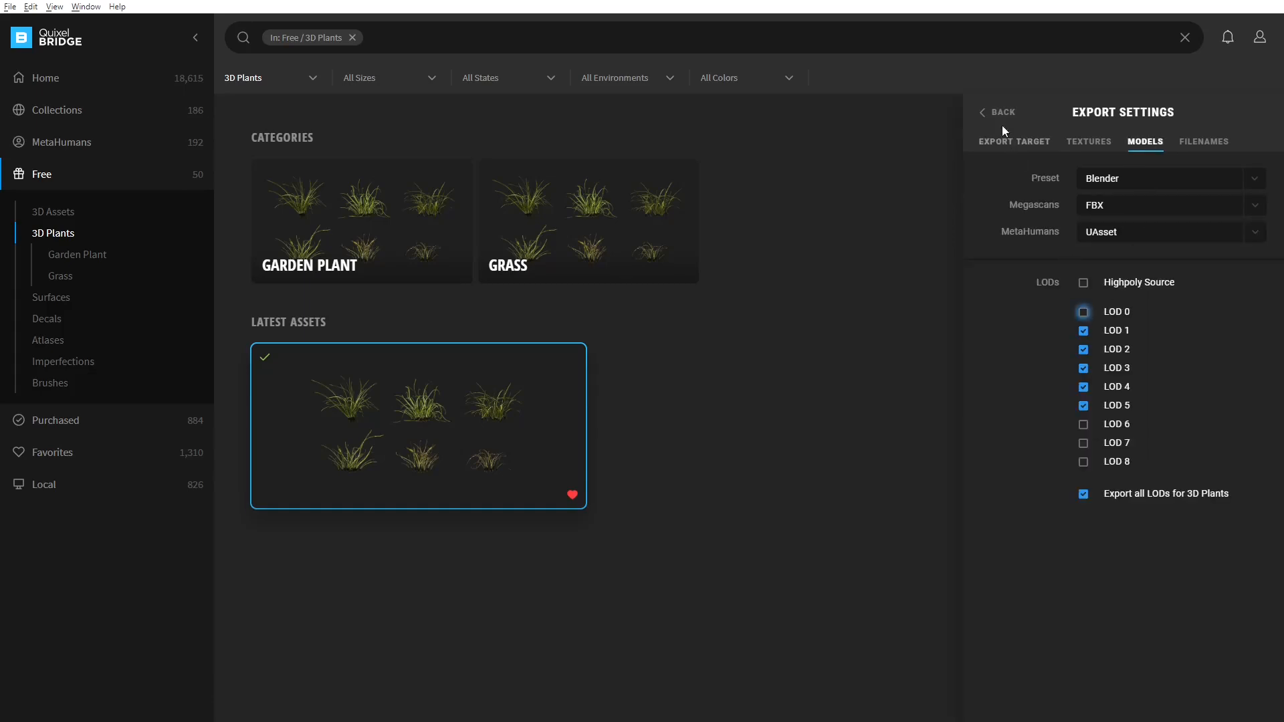
left_click(999, 112)
left_click(1258, 692)
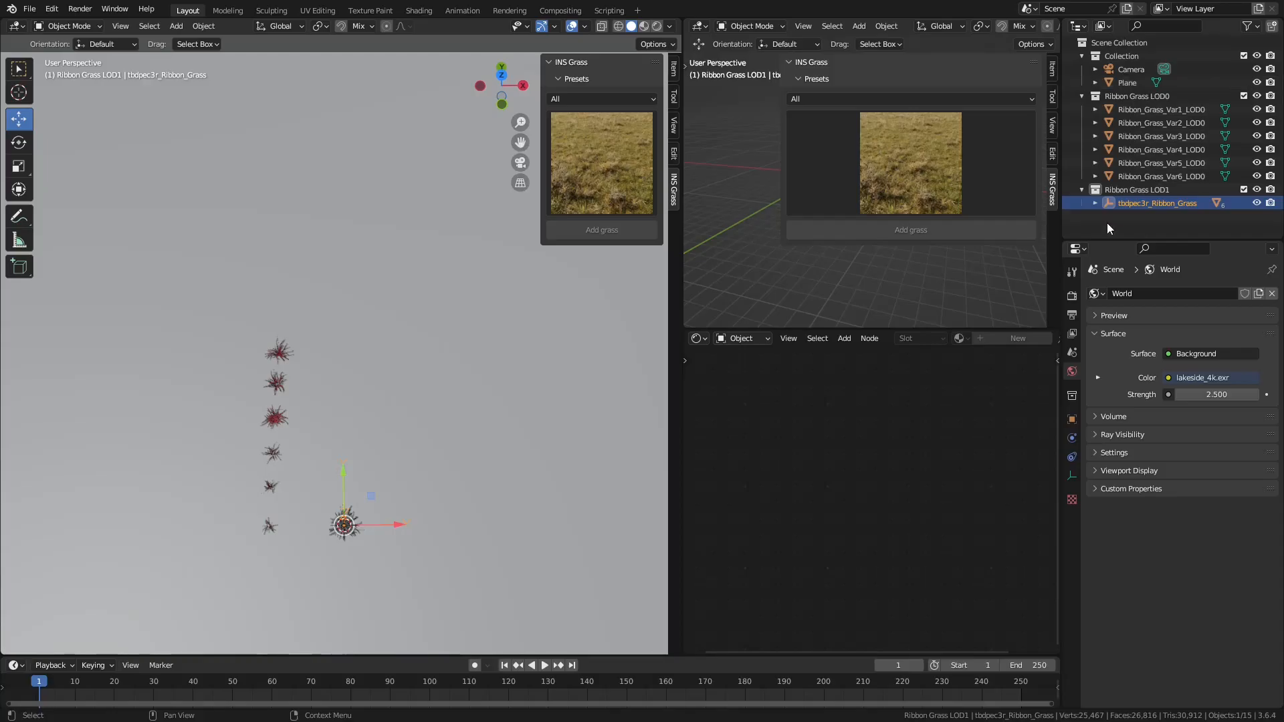
Back in Blender, delete the imported parent empty tbdpec3r_Ribbon_Grass while keeping its six LOD1 grass meshes.
left_click(1095, 202)
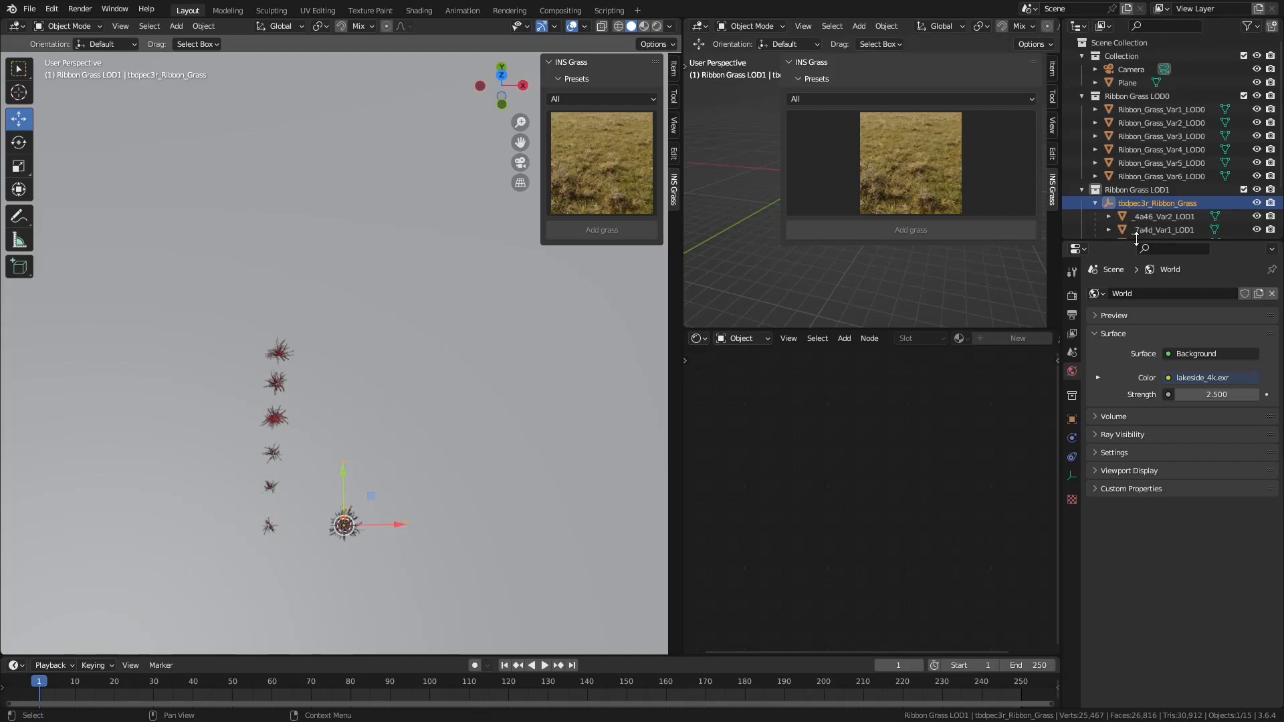
left_click_drag(1137, 241, 1137, 388)
key("KP_Decimal")
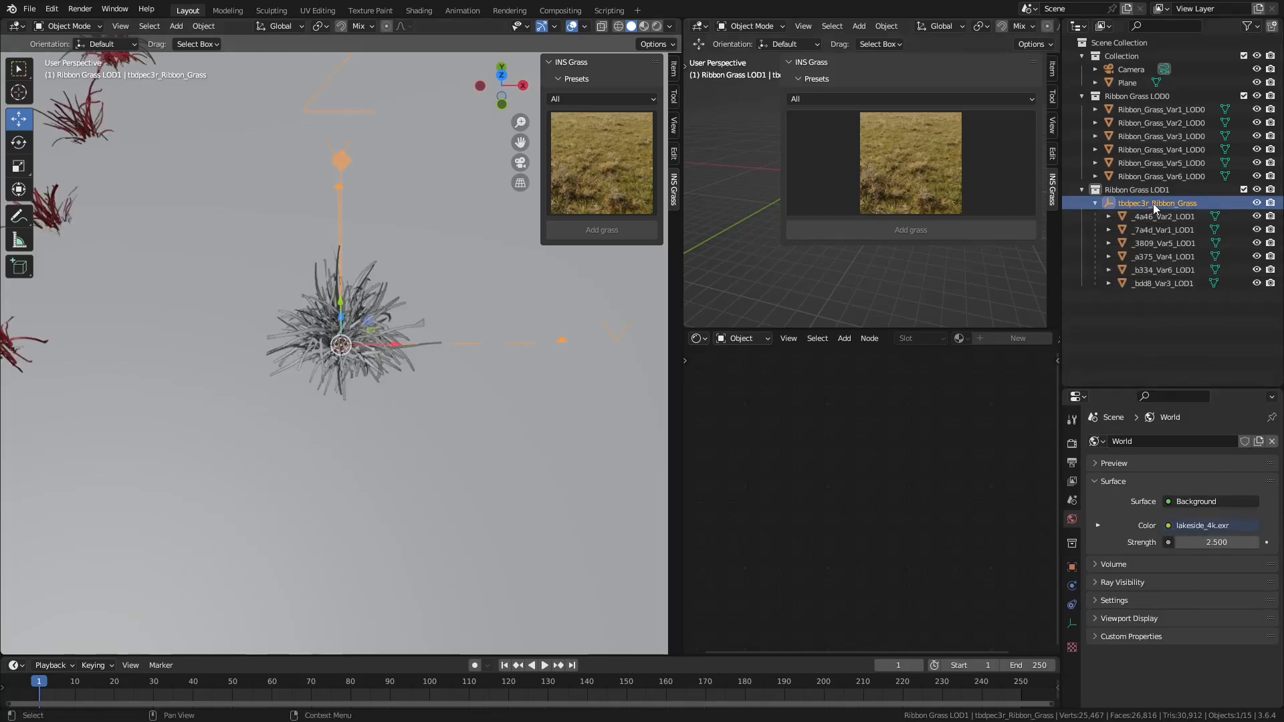
key("Delete")
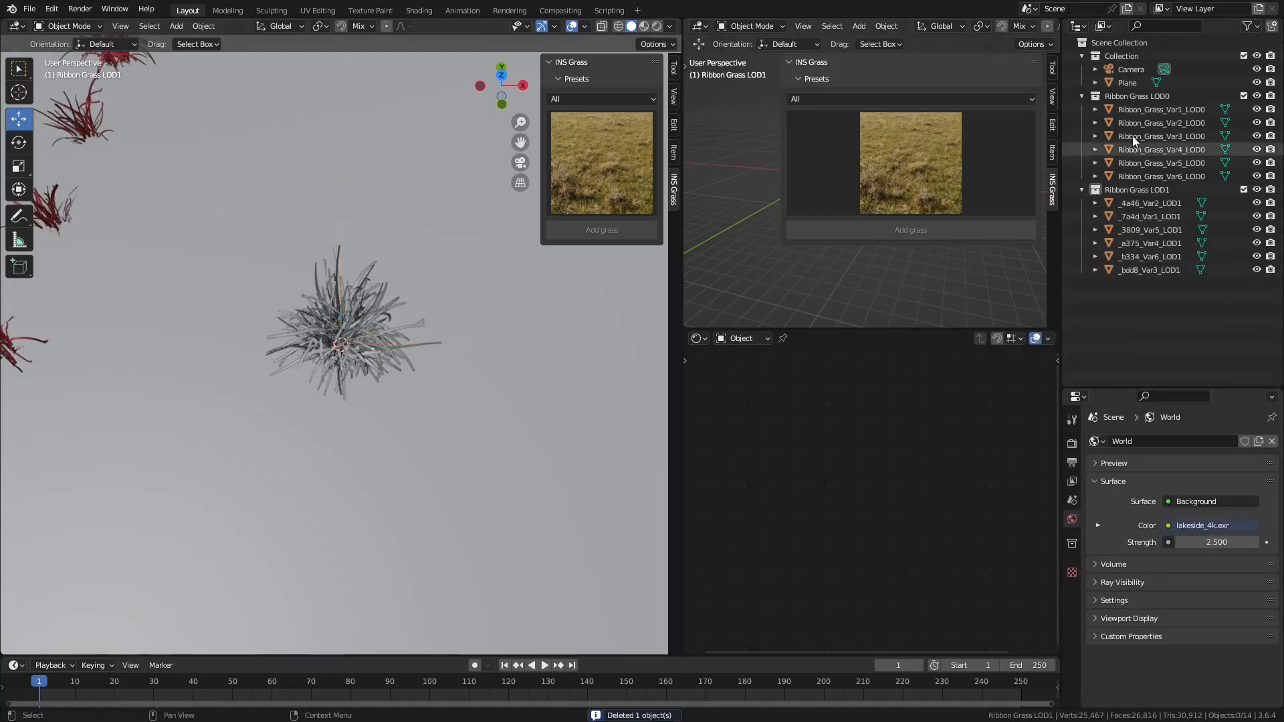
Rename the imported LOD1 objects with the Ribbon_Grass_ prefix, from Ribbon_Grass_Var1_LOD1 to Ribbon_Grass_Var6_LOD1.
double_click(1151, 108)
left_click(1166, 111)
key("shift+Home")
key("ctrl+c")
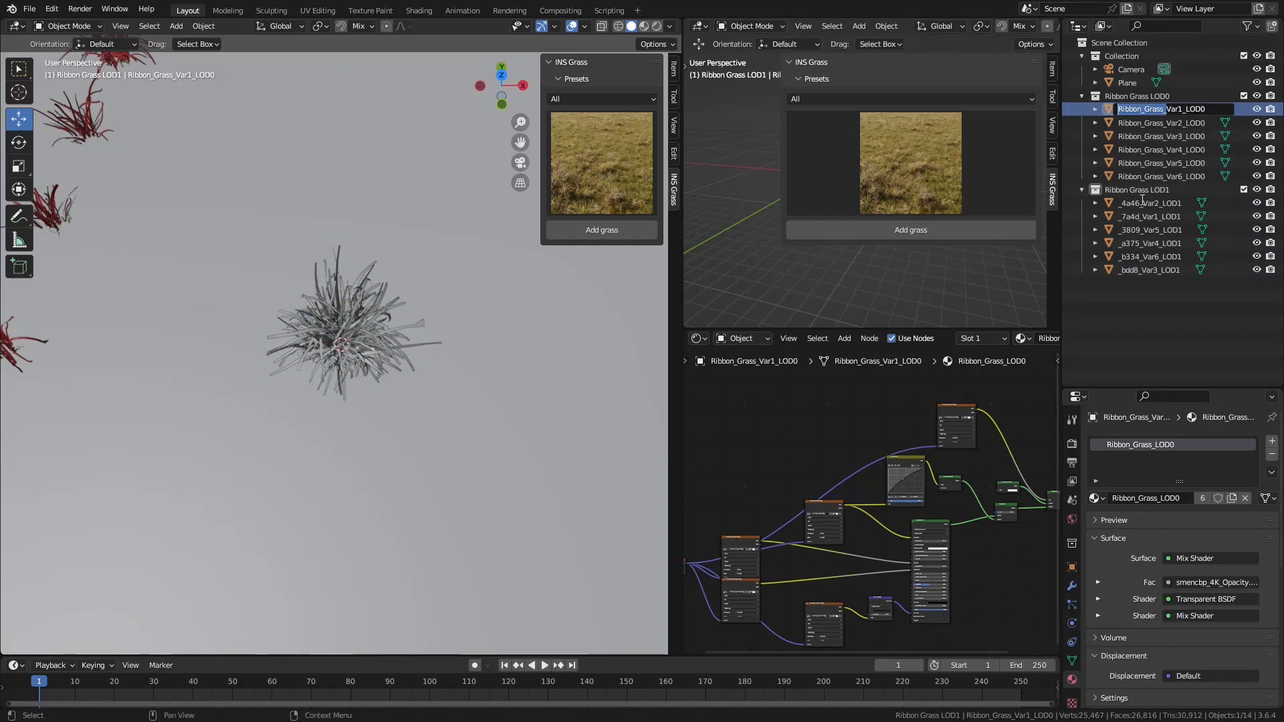
left_click(1146, 202)
double_click(1162, 203)
key("ctrl+v")
key("Return")
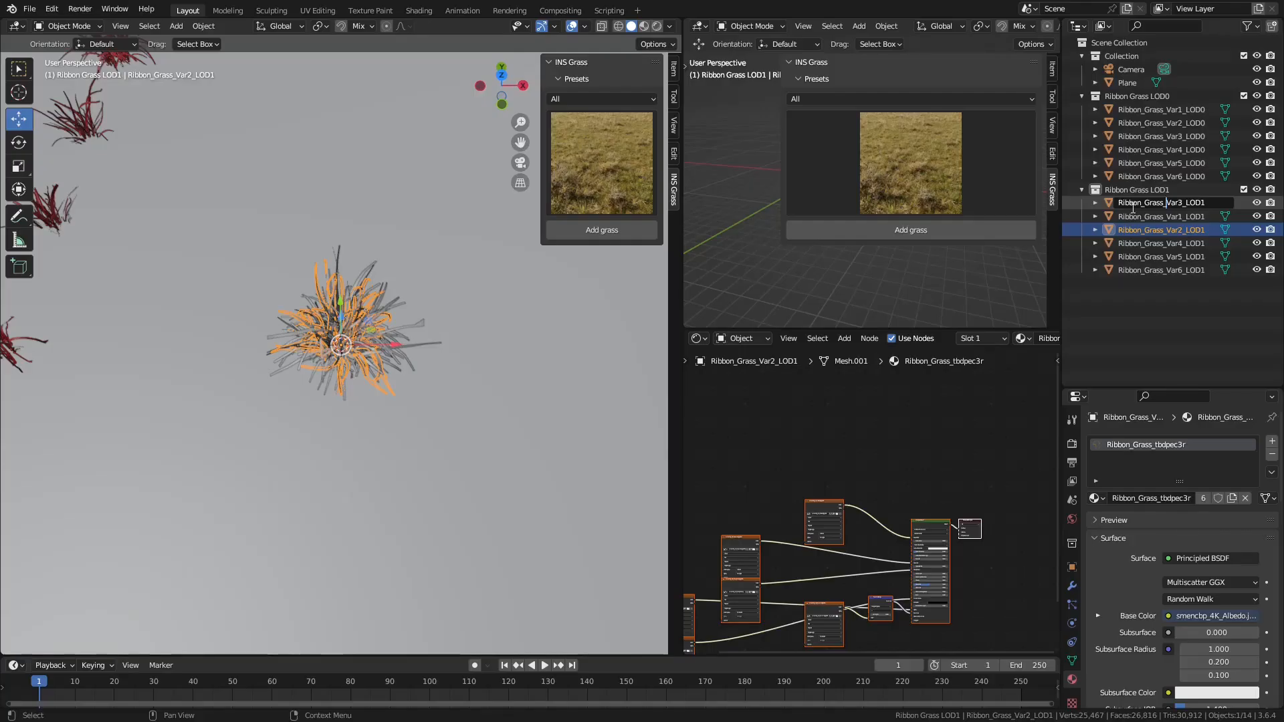
key("Return")
Rename the mesh data of all six LOD1 variants to match their object names, and collapse the hierarchy.
left_click_drag(1095, 202, 1094, 337)
double_click(1162, 203)
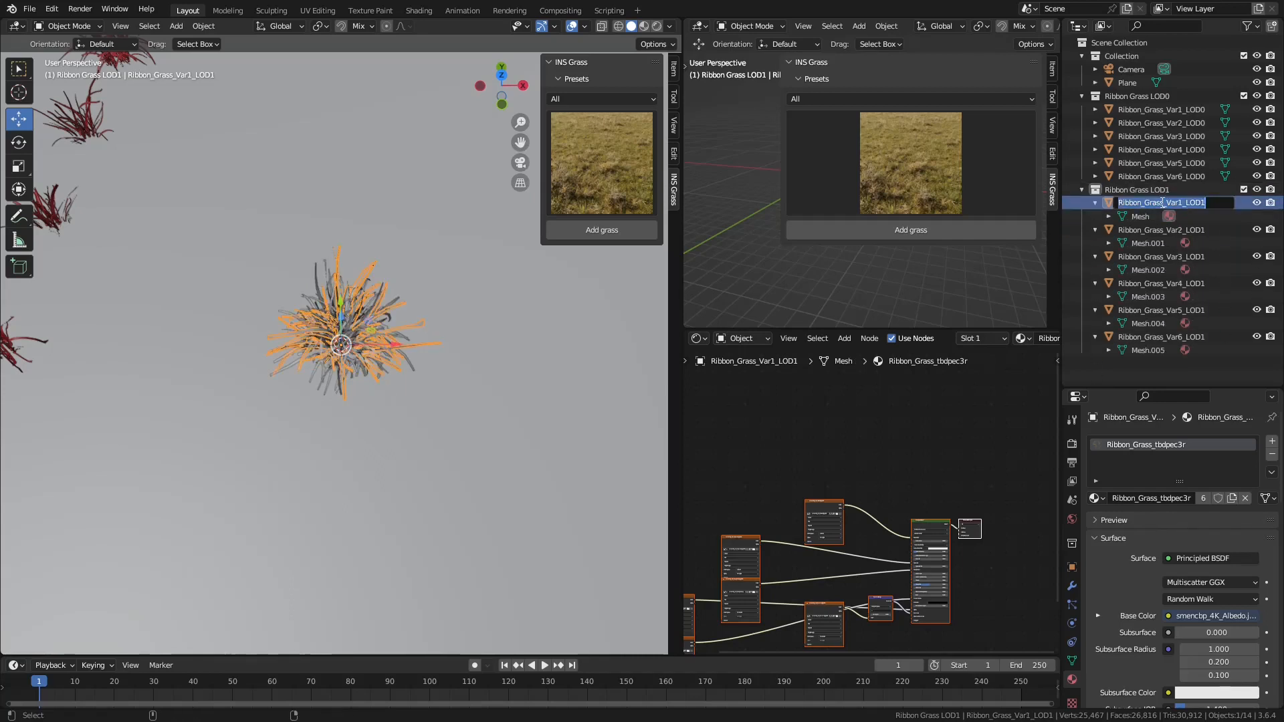
key("ctrl+c")
double_click(1140, 216)
key("ctrl+v")
key("Return")
double_click(1151, 229)
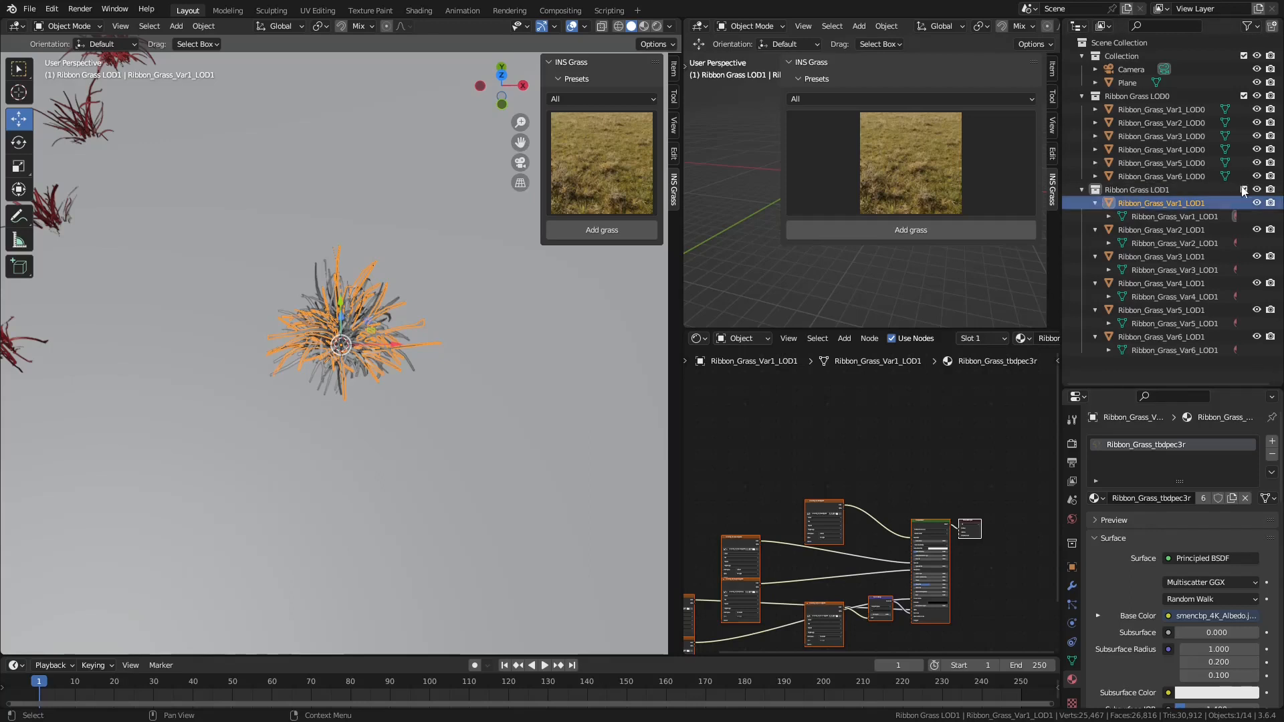
left_click_drag(1095, 202, 1093, 271)
Spread the overlapping LOD1 variants along Y into a row beside the matching LOD0 variants.
scroll(488, 384, "down", 1)
middle_click_drag(488, 384, 563, 602, "shift")
scroll(503, 472, "down", 3)
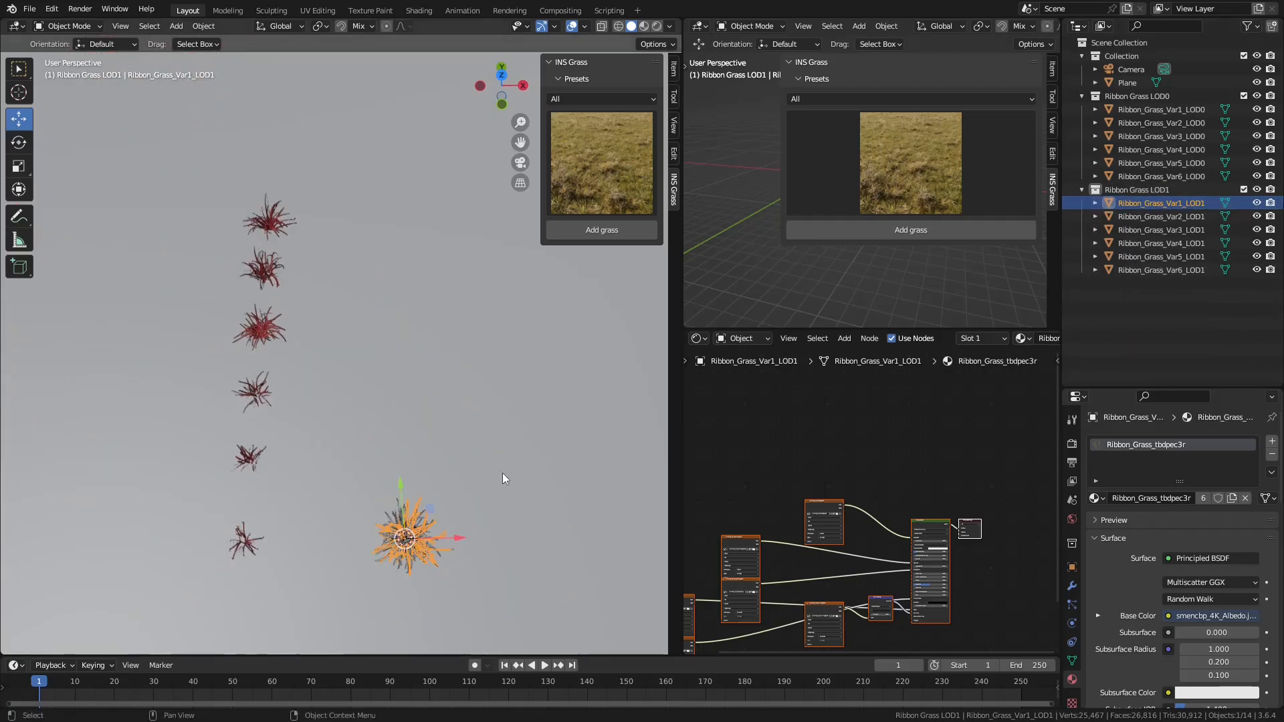
left_click(1150, 256)
left_click_drag(400, 489, 394, 410)
left_click(416, 473)
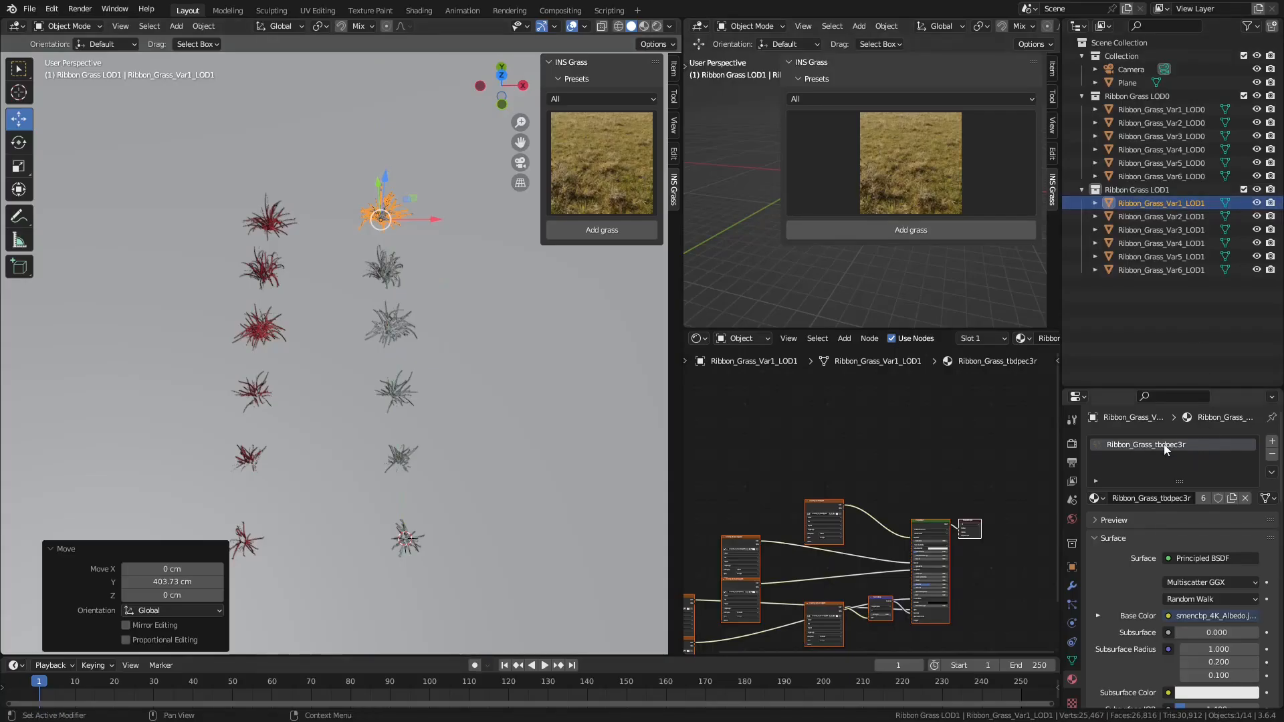
Assign Ribbon_Grass_LOD0 to Ribbon_Grass_Var1_LOD1, make it a single-user copy, and rename the copy Ribbon_Grass_LOD1.
left_click(1097, 500)
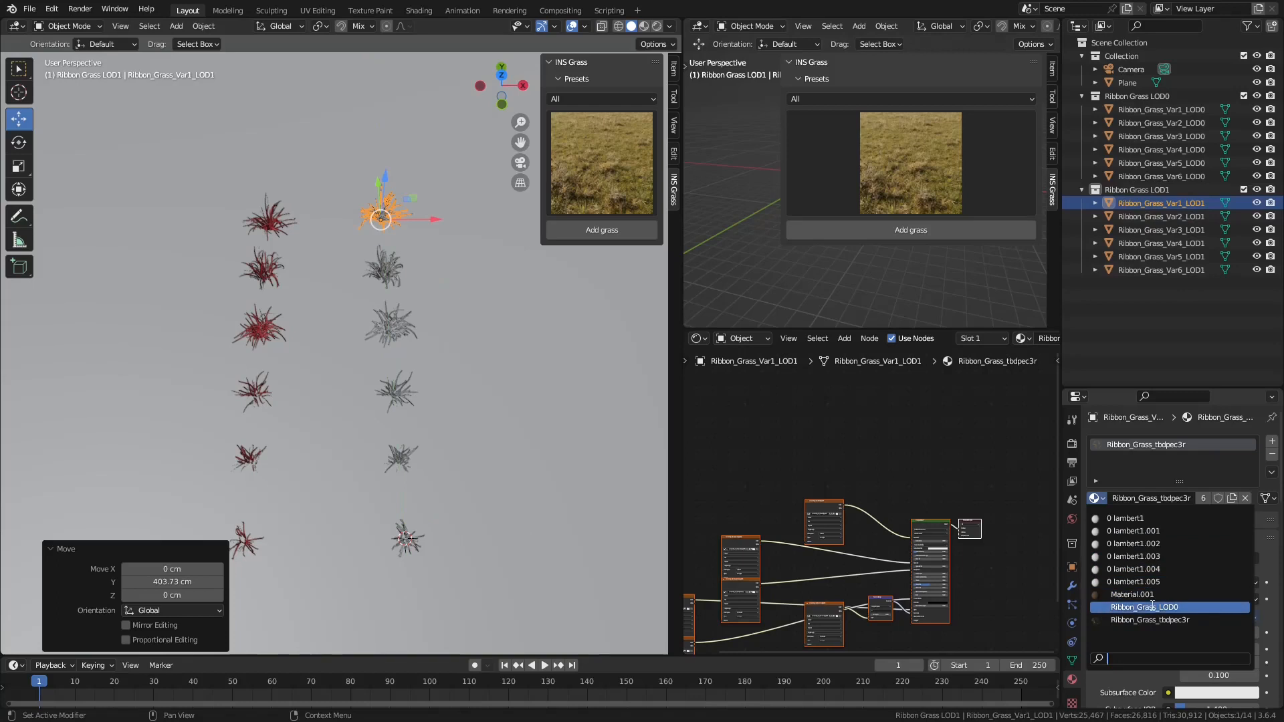
left_click(1152, 606)
left_click(1202, 498)
double_click(1201, 498)
key("Return")
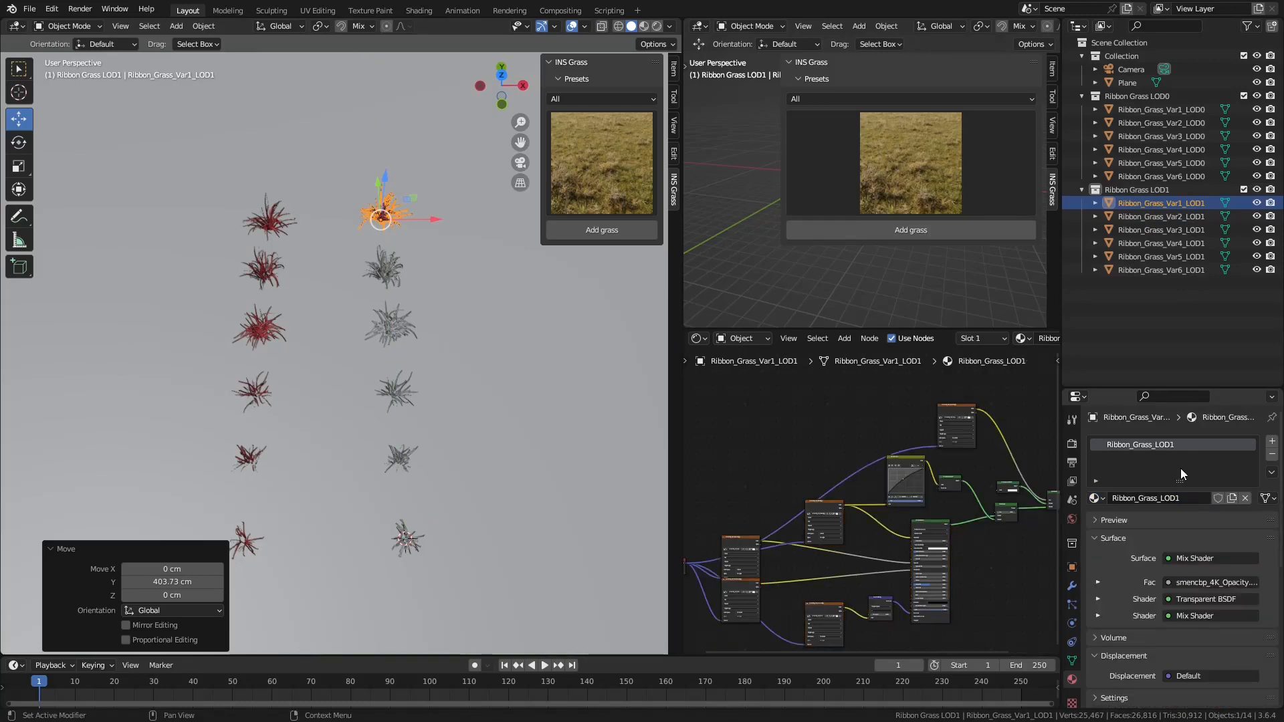
Copy the Ribbon_Grass_LOD1 material to the other LOD1 variants and set its viewport display color to orange.
left_click(1166, 271, "shift")
left_click(1272, 473)
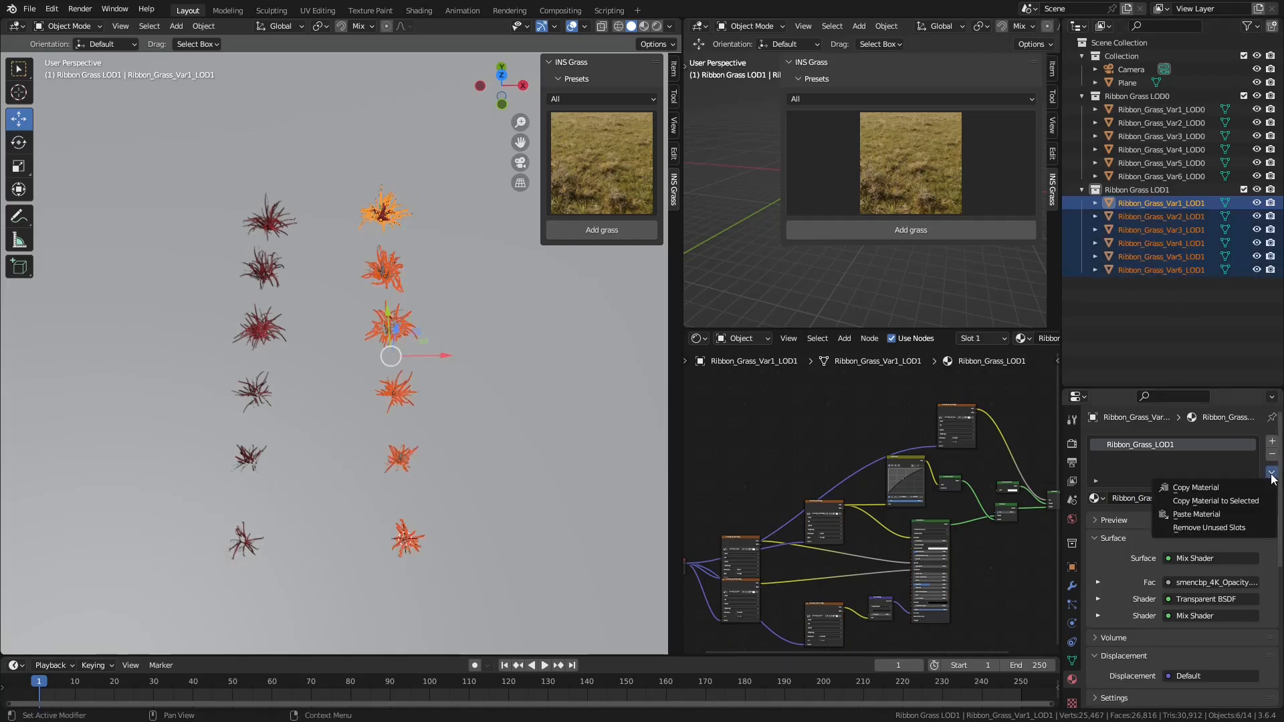
left_click(1242, 501)
scroll(1145, 527, "down", 8)
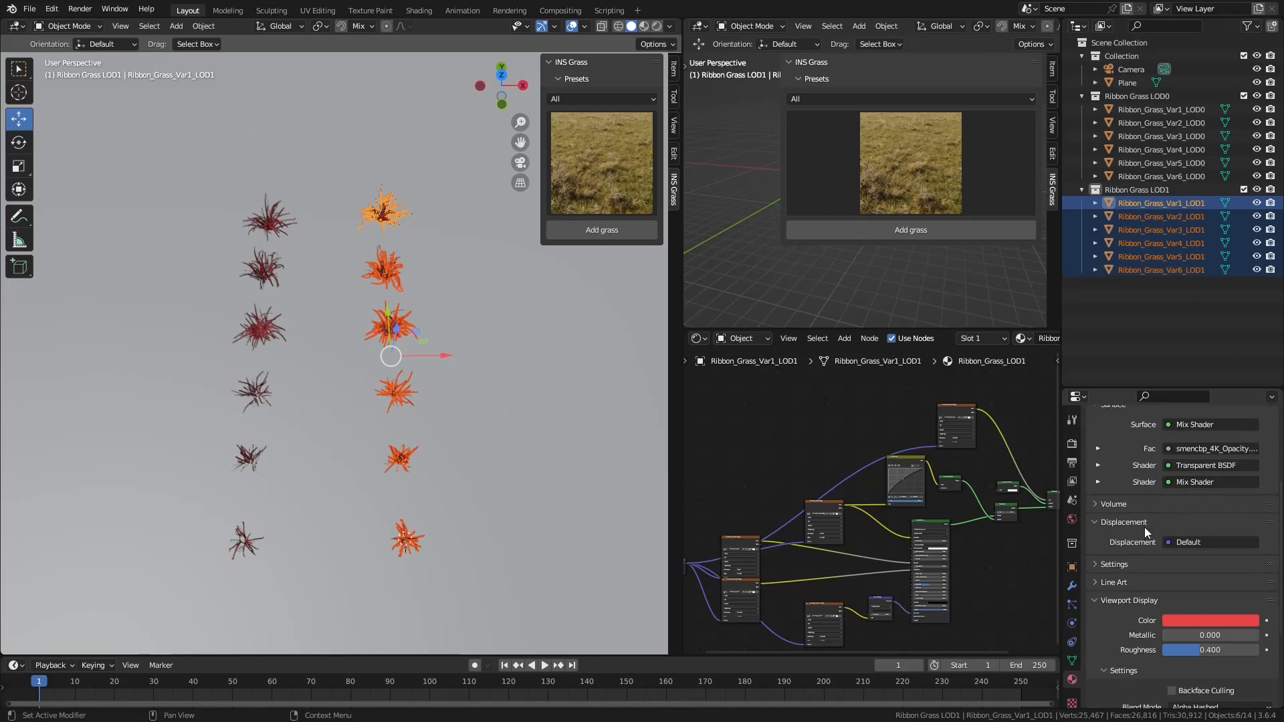
left_click(1195, 540)
left_click_drag(1169, 428, 1157, 430)
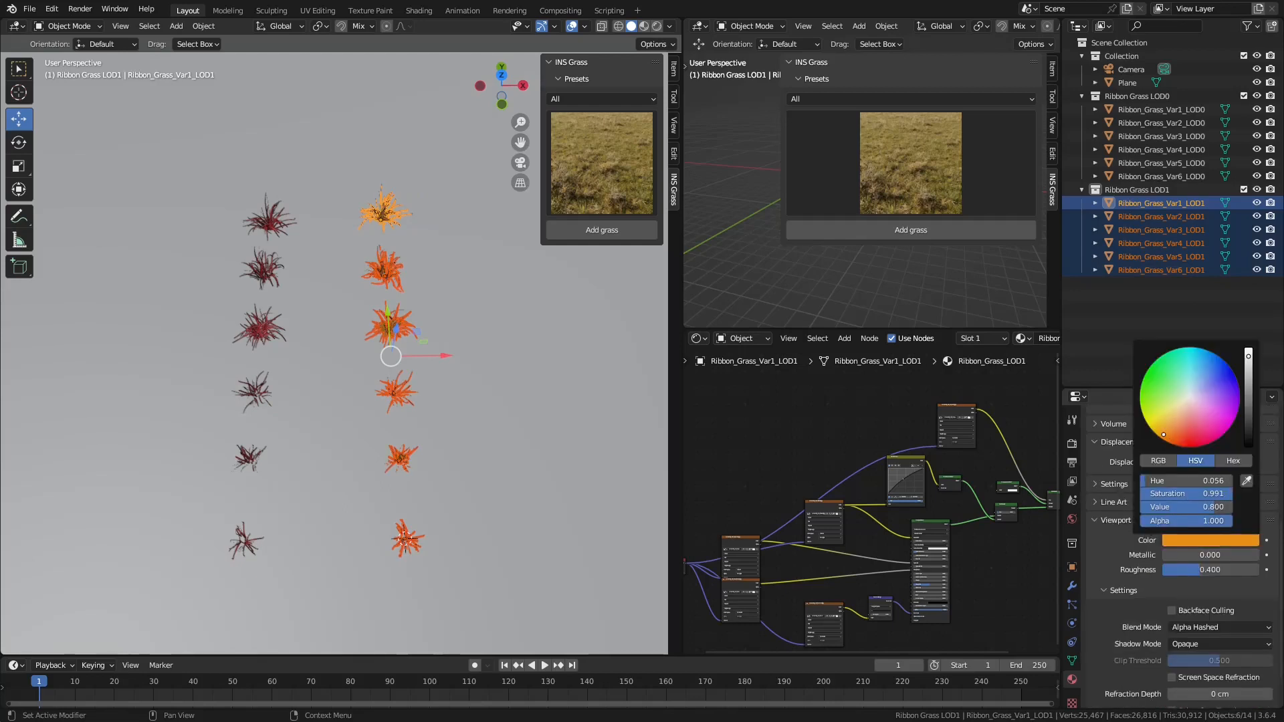
From the top view, move all LOD0 and LOD1 grass variants in the negative X direction, leaving out the plane.
key("KP_7")
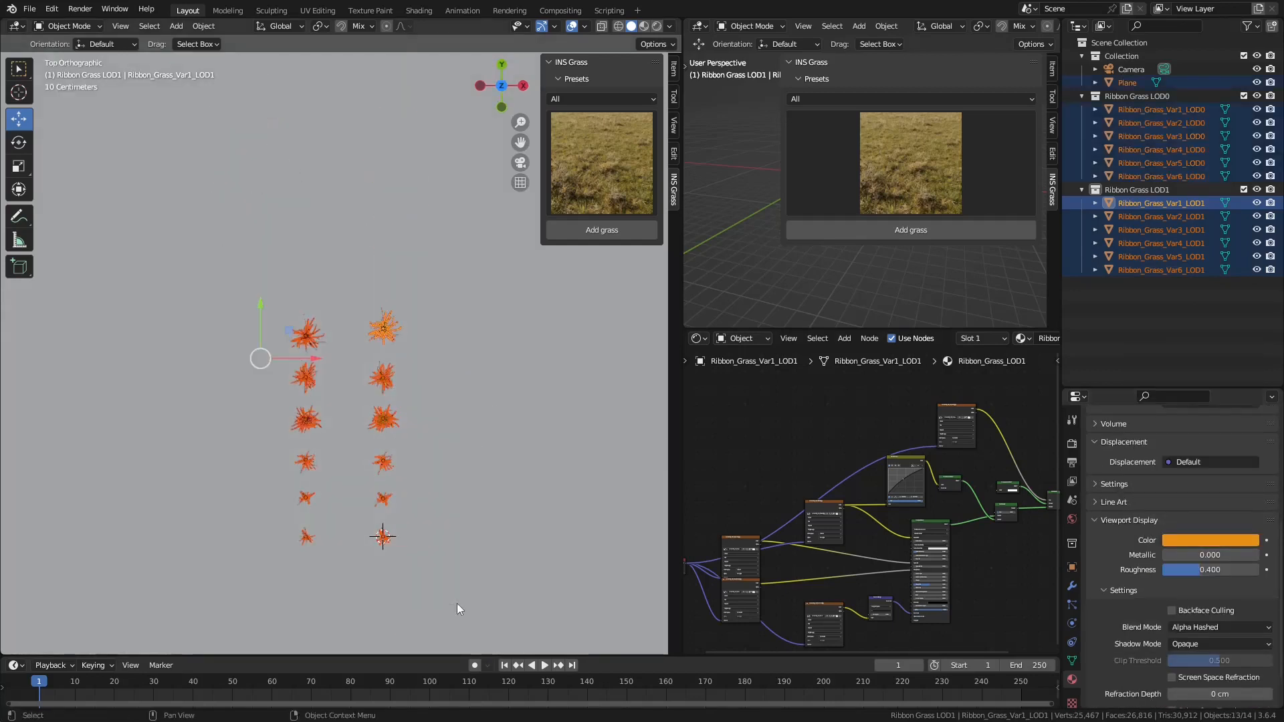
left_click(1130, 82, "shift")
key("g")
left_click(259, 435)
Create another collection under the Scene Collection and name it Ribbon Grass LOD2.
left_click(1138, 42)
right_click(1137, 43)
left_click(1137, 43)
double_click(1142, 189)
key("ctrl+c")
double_click(1136, 283)
key("ctrl+v")
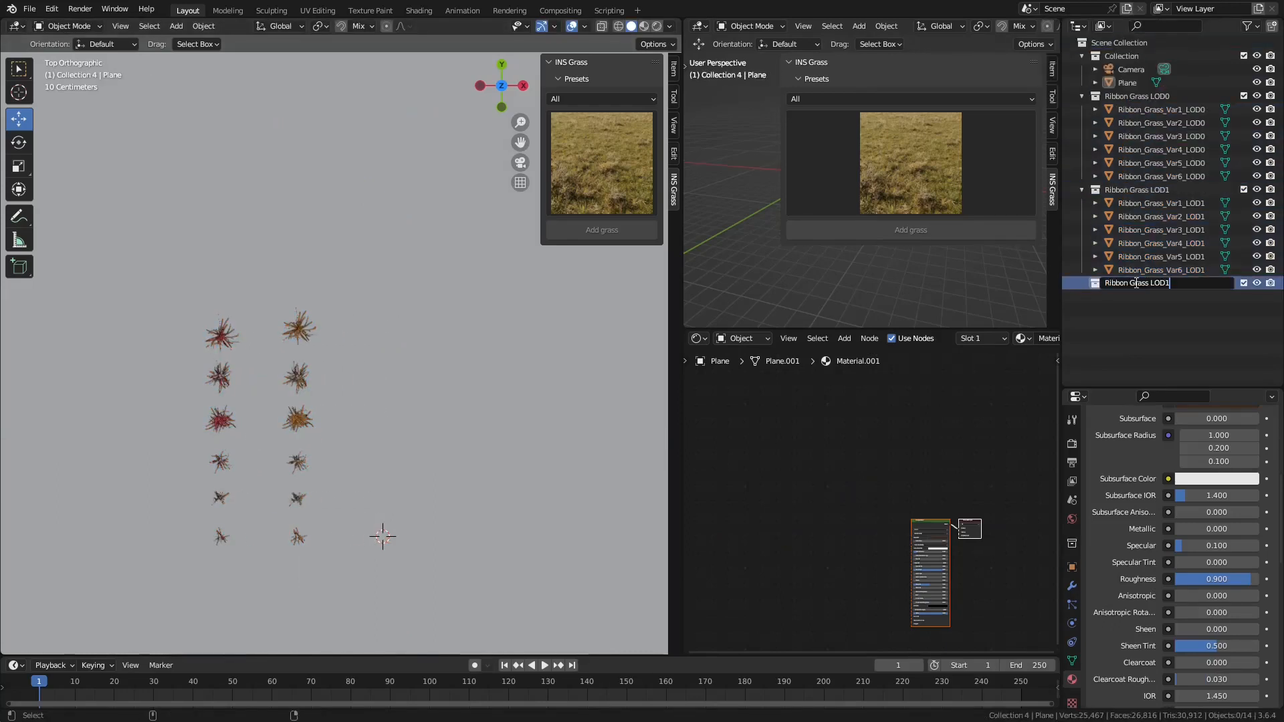
key("Return")
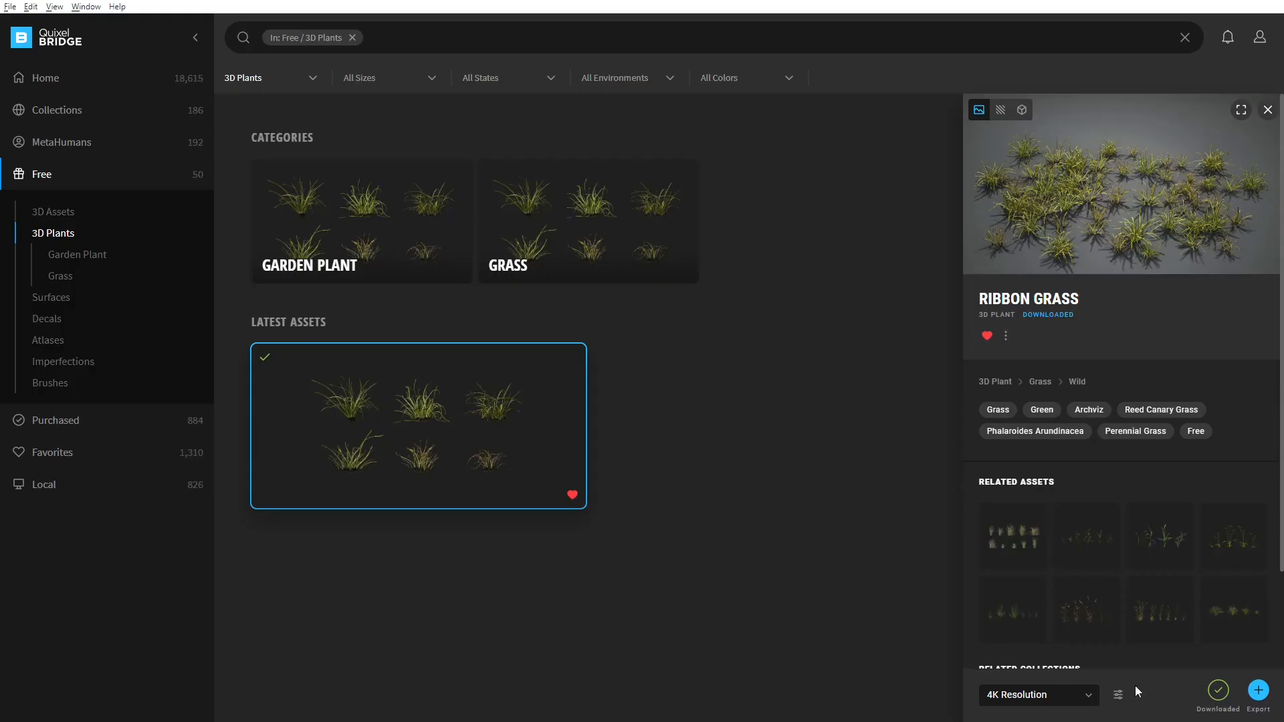
In Quixel Bridge, exclude LOD 1 from the model export settings and export Ribbon Grass to Blender again.
left_click(1126, 694)
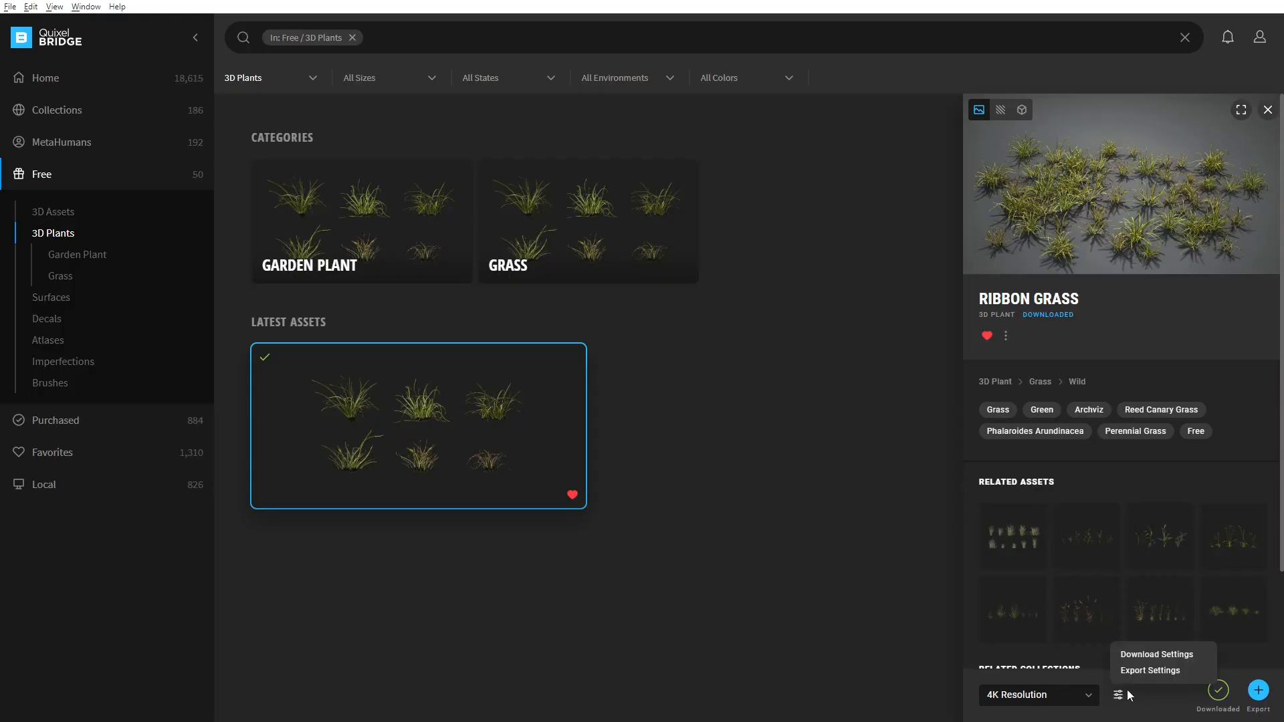
left_click(1149, 668)
left_click(1147, 142)
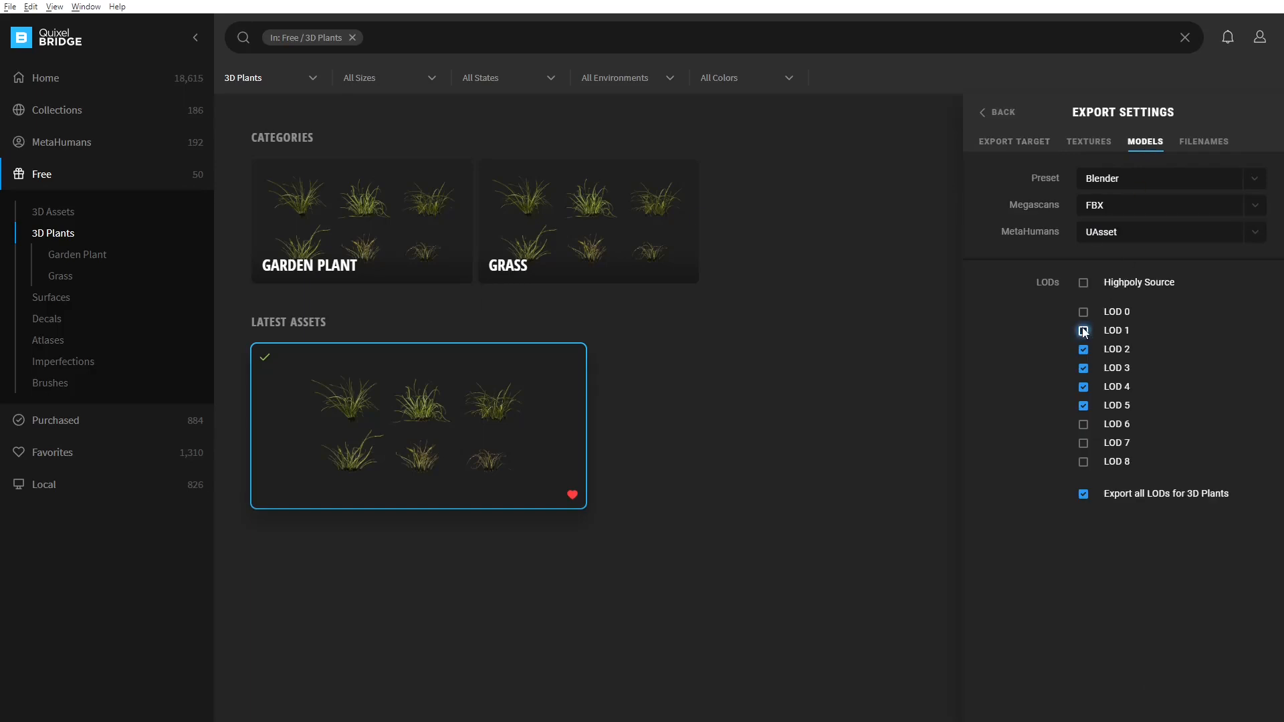
left_click(997, 113)
left_click(1260, 693)
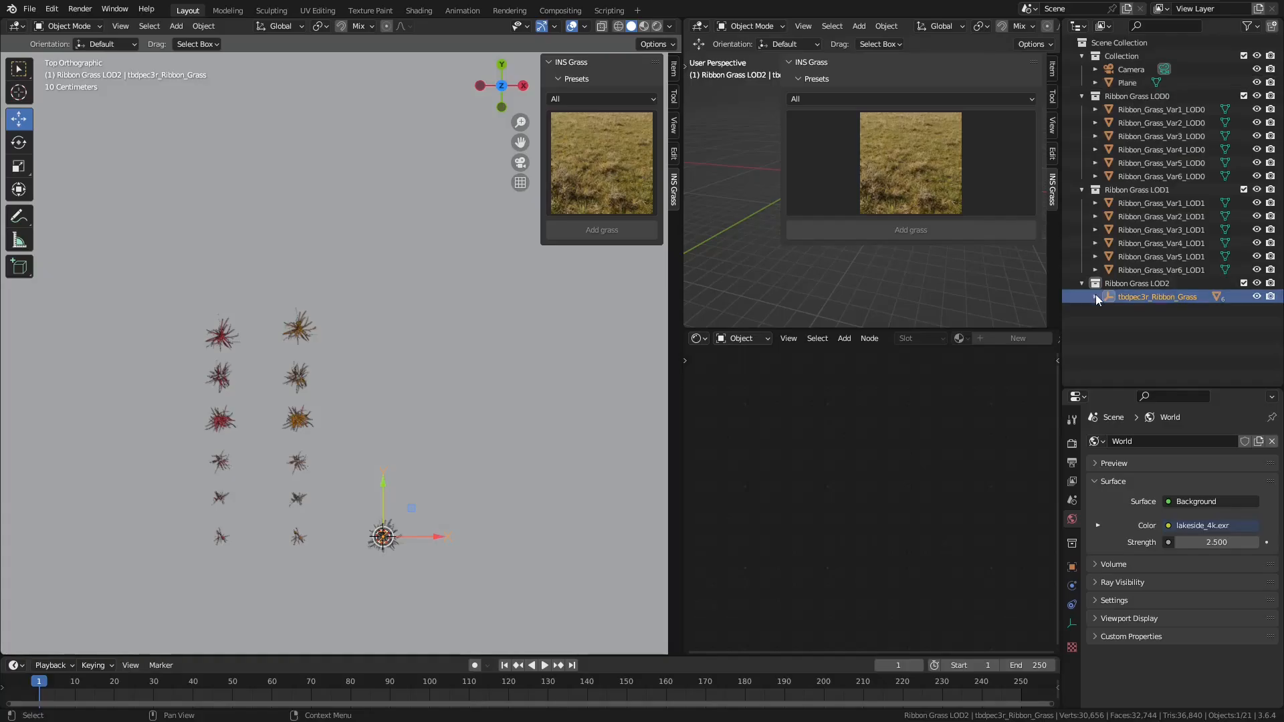
Back in Blender, review the LOD2 grass hierarchy and the viewport display settings of the Ribbon_Grass_LOD2 material.
left_click(1095, 296)
scroll(1164, 309, "down", 1)
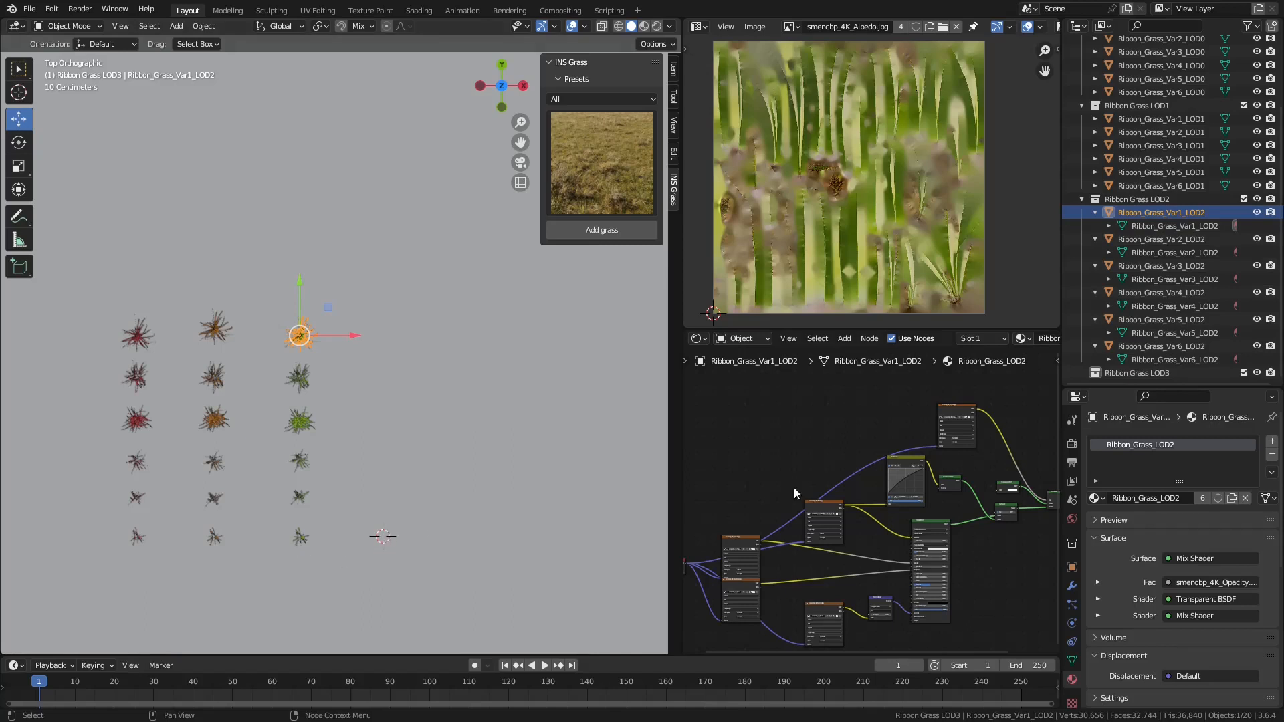
scroll(1165, 520, "down", 8)
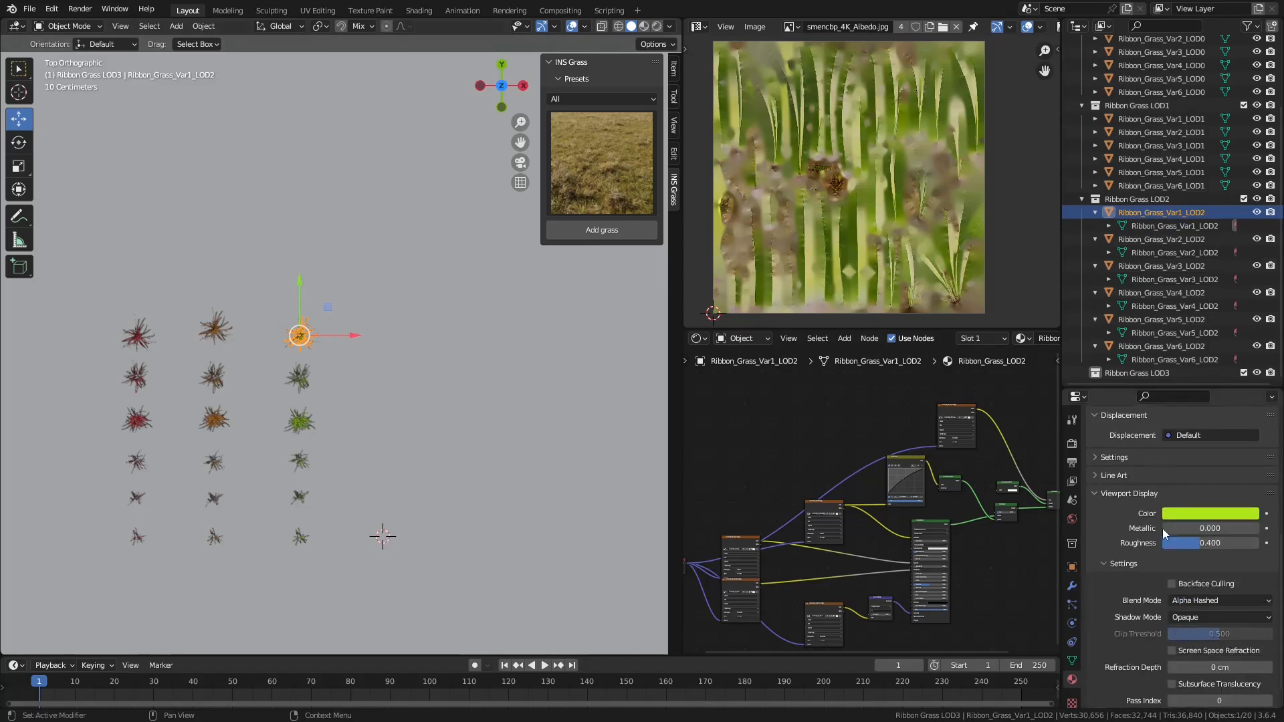
Compare the duplicate smencbp_4K_Albedo.jpg.001 and .002 textures in the image editor, ending on the original smencbp_4K_Albedo.jpg.
scroll(1194, 518, "up", 8)
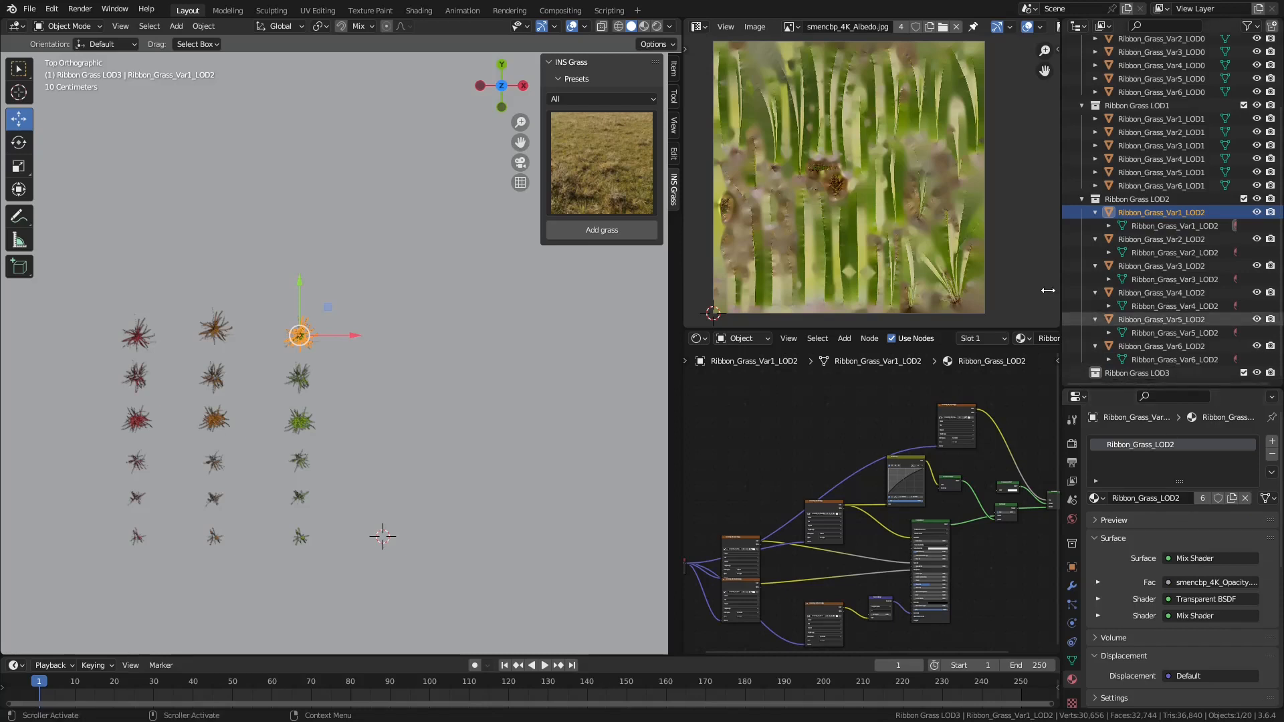
left_click(796, 26)
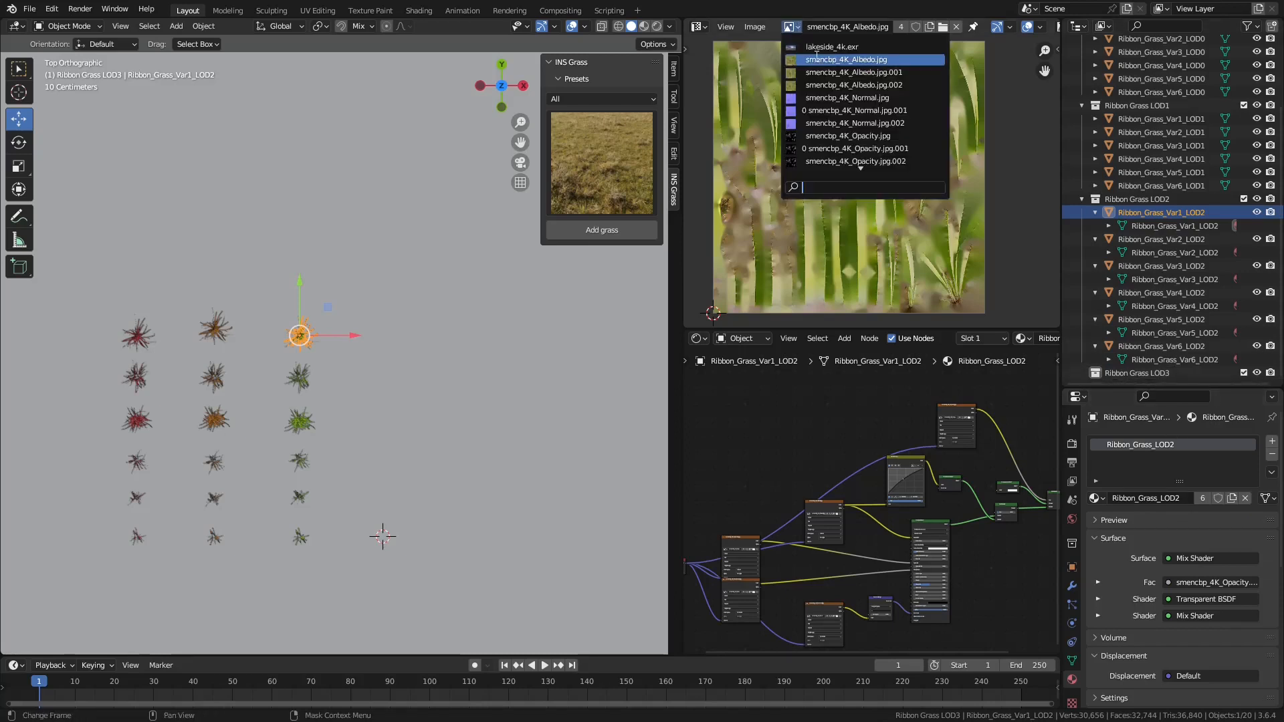
left_click(817, 73)
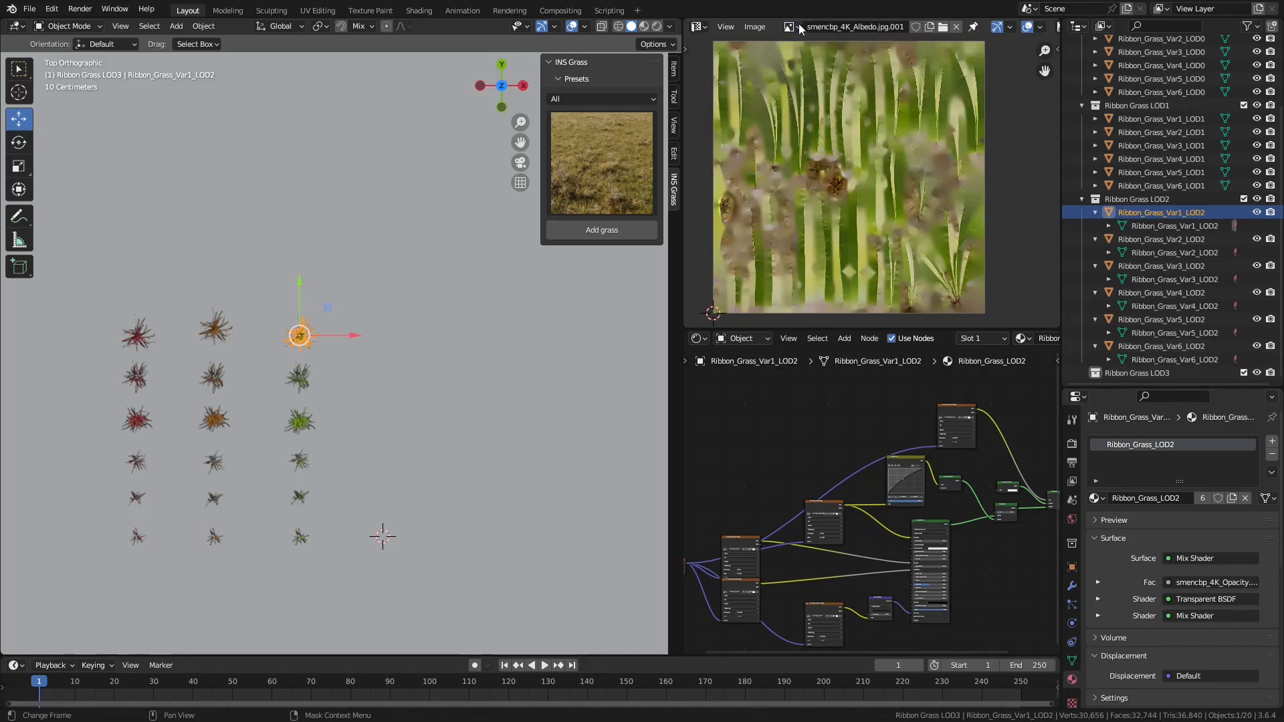
left_click(790, 27)
left_click(816, 85)
left_click(794, 27)
left_click(809, 59)
Purge the orphan data-blocks from the file, return the outliner to View Layer mode, and check the remaining image list.
left_click(1110, 28)
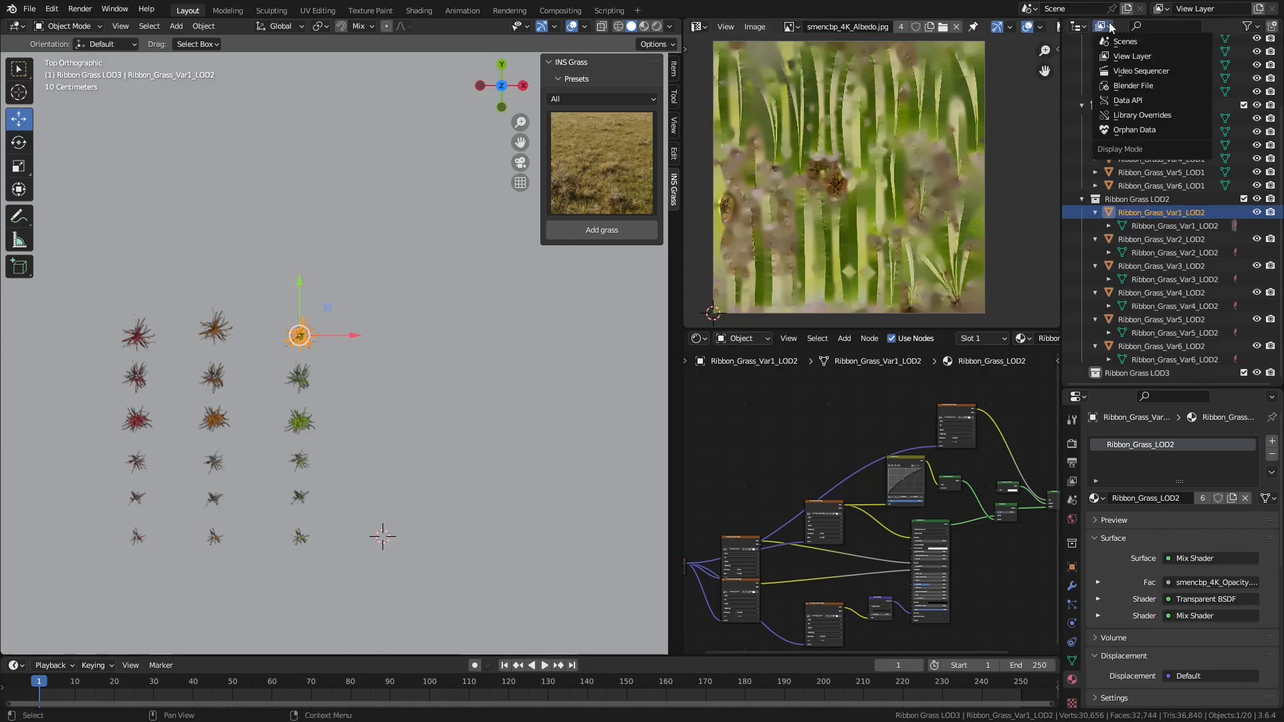
left_click(1126, 129)
left_click(1271, 28)
left_click(1178, 38)
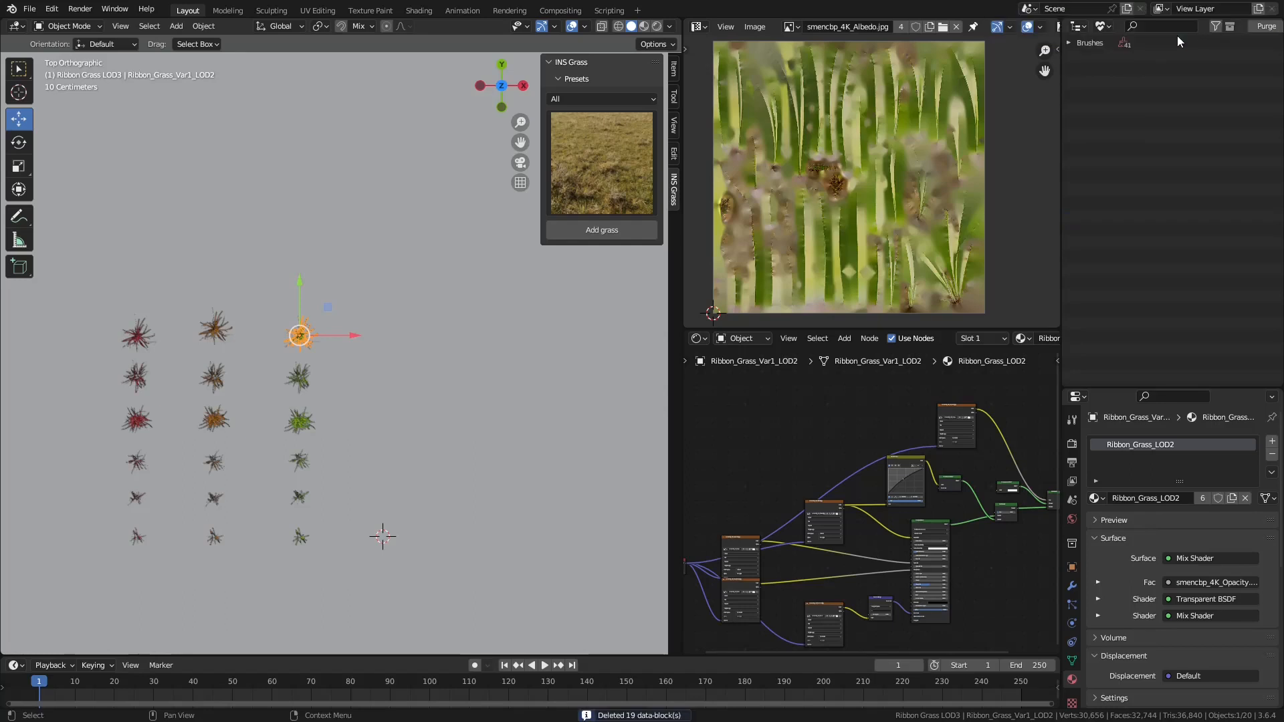
left_click(1265, 28)
left_click(1105, 27)
left_click(1125, 56)
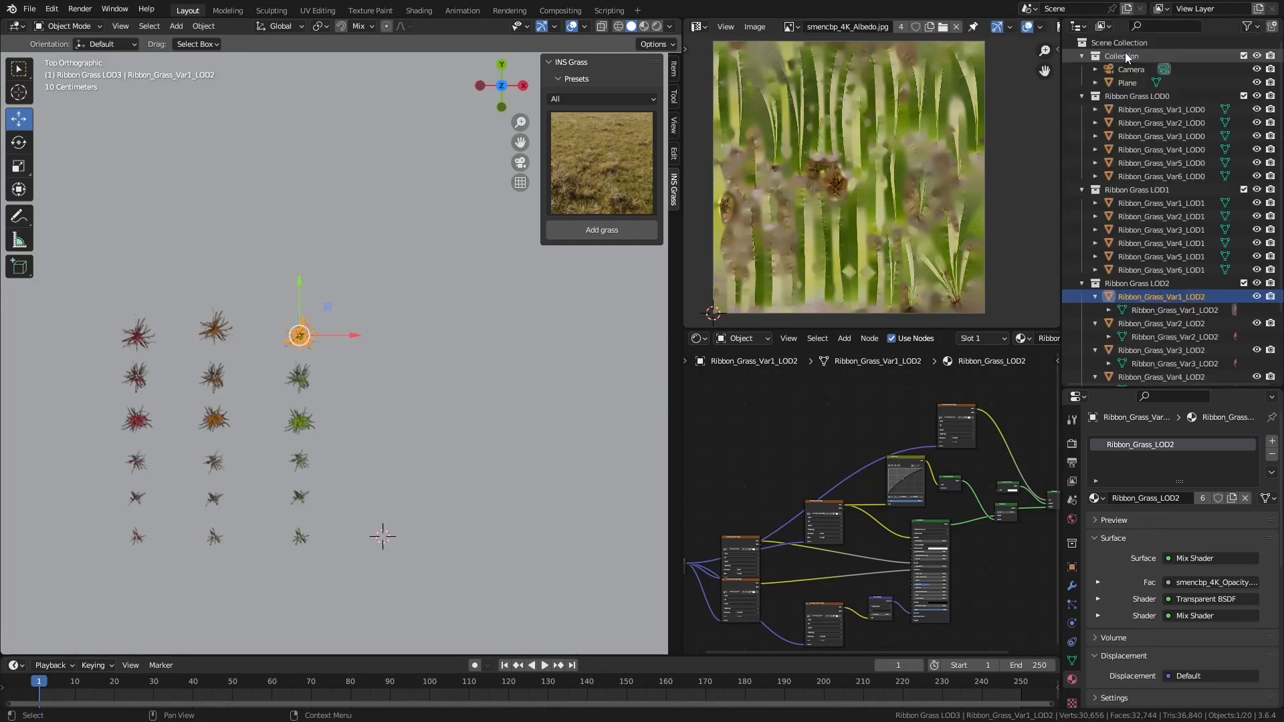
left_click(798, 28)
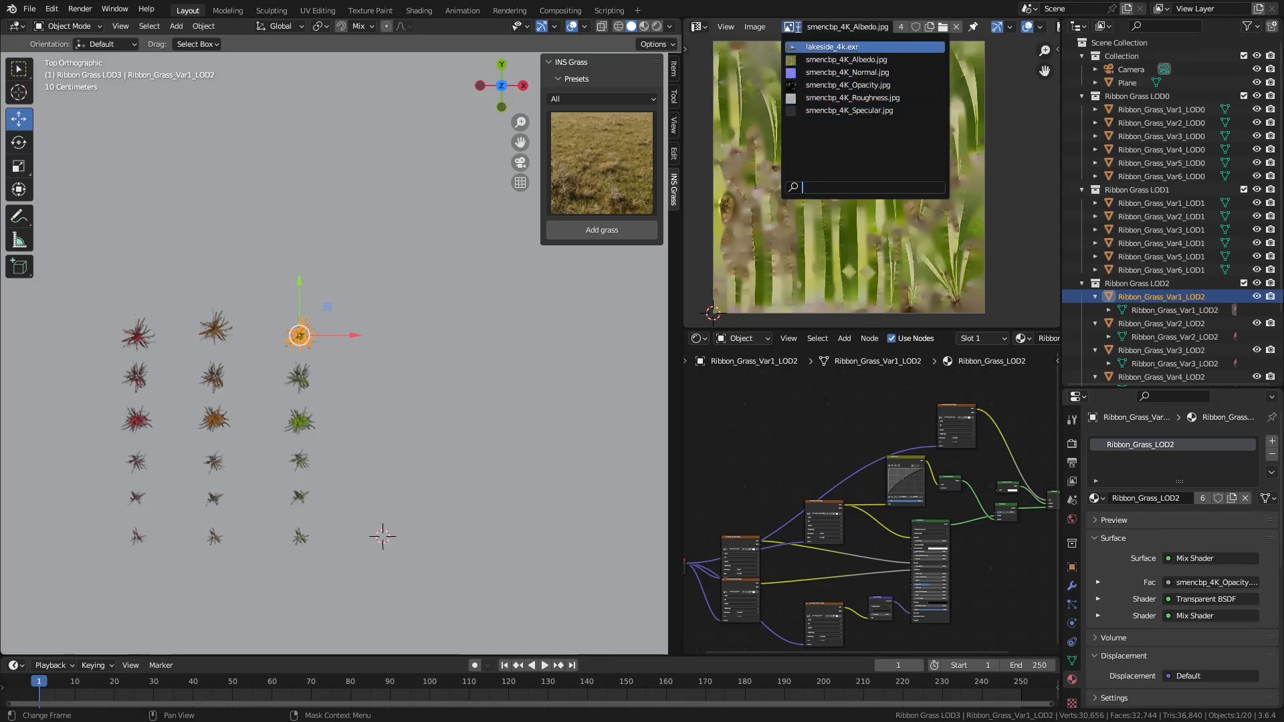
left_click(797, 30)
Make the Ribbon Grass LOD3 collection active, exclude LOD 2 from Quixel Bridge's model export settings, and export Ribbon Grass to Blender again.
scroll(1178, 208, "down", 5)
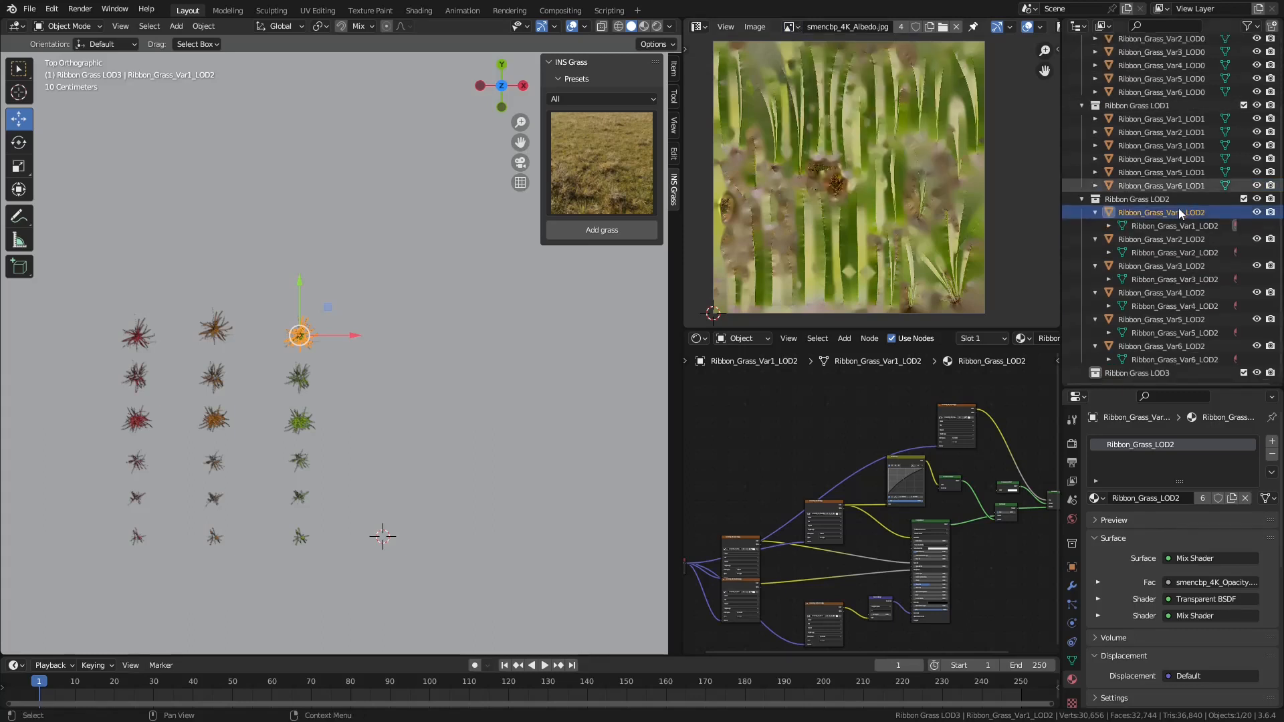
left_click(1137, 372)
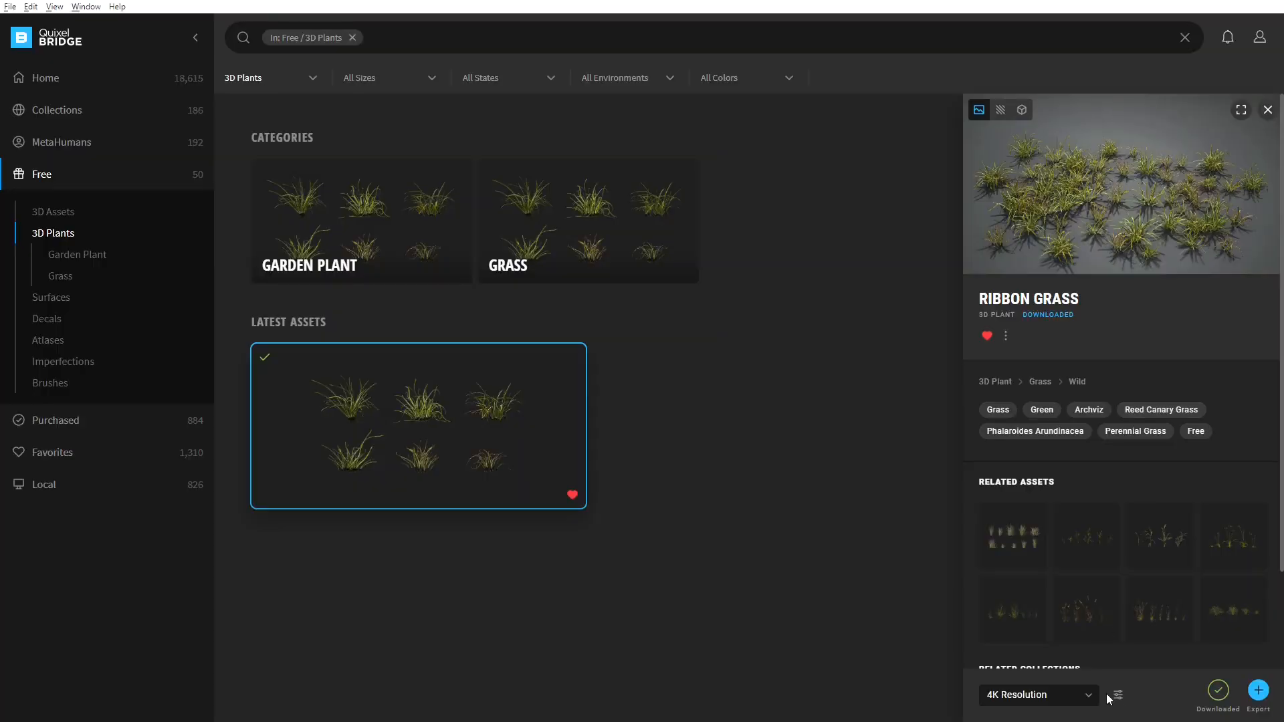
left_click(1118, 695)
left_click(1154, 670)
left_click(1147, 143)
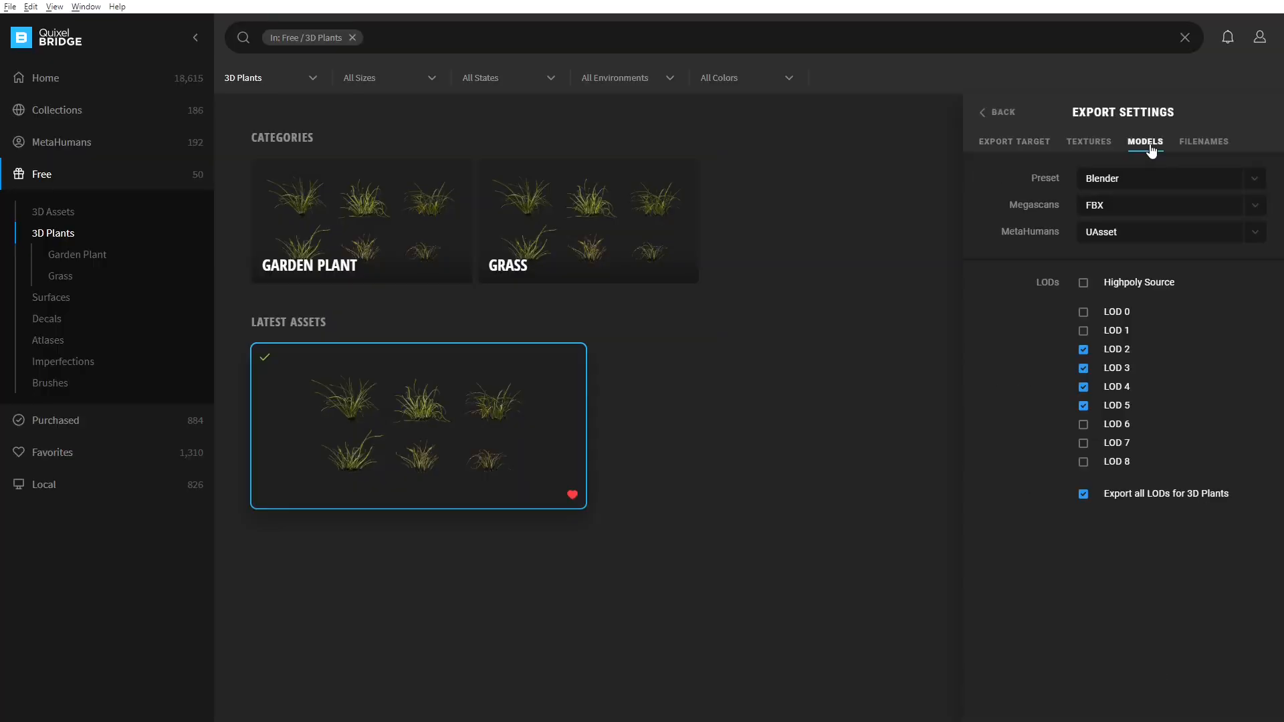
left_click(999, 112)
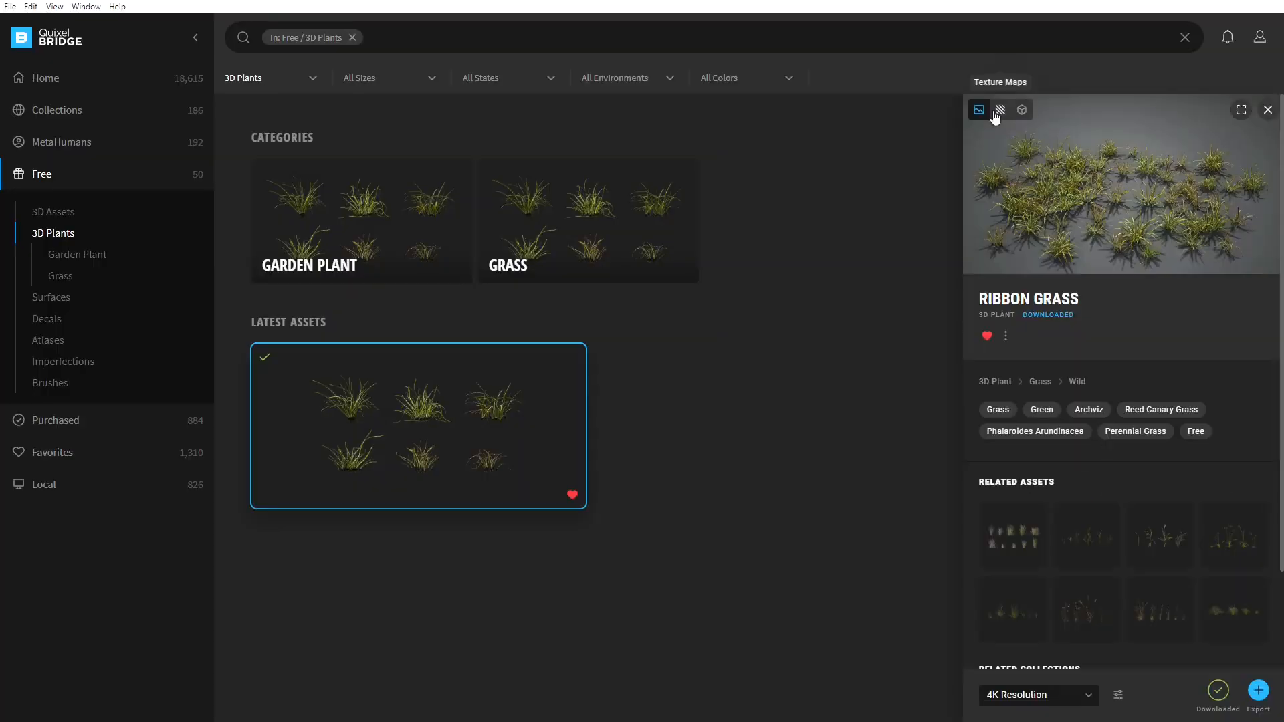
left_click(1258, 692)
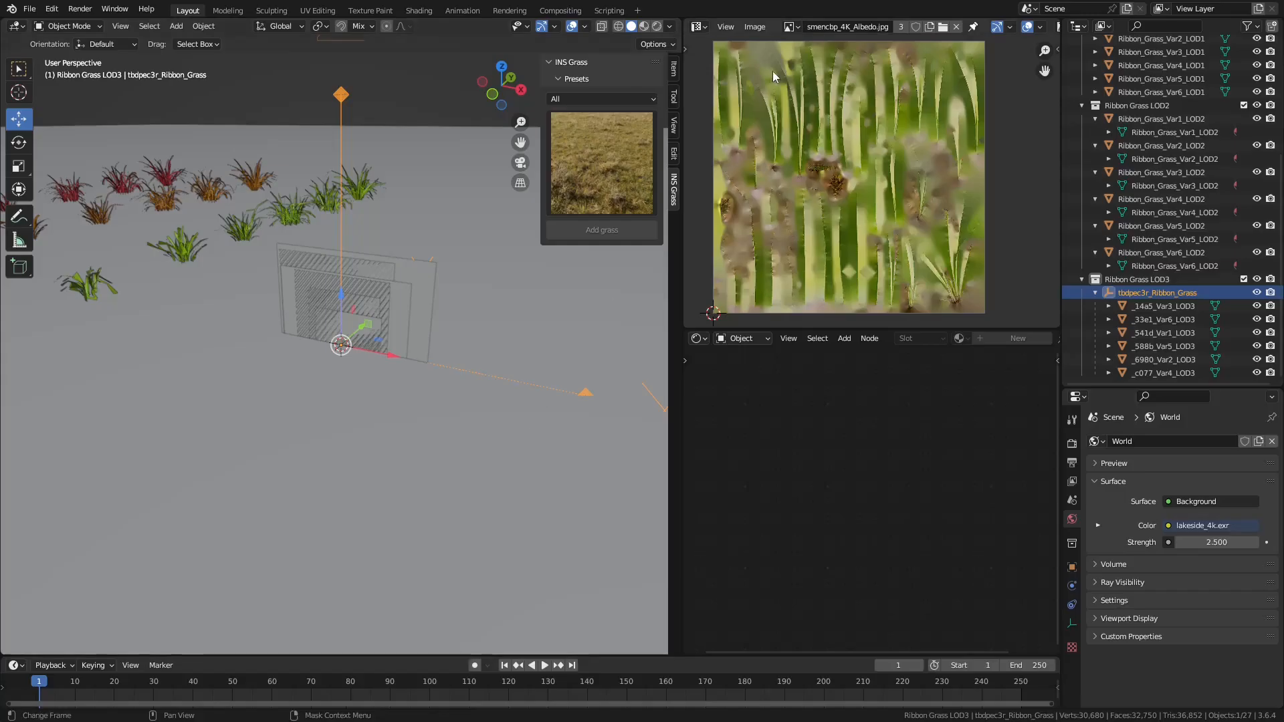
Back in Blender, display Billboard_4K_Albedo.jpg and examine the UVs of the Var1 LOD3 card over it.
left_click(791, 26)
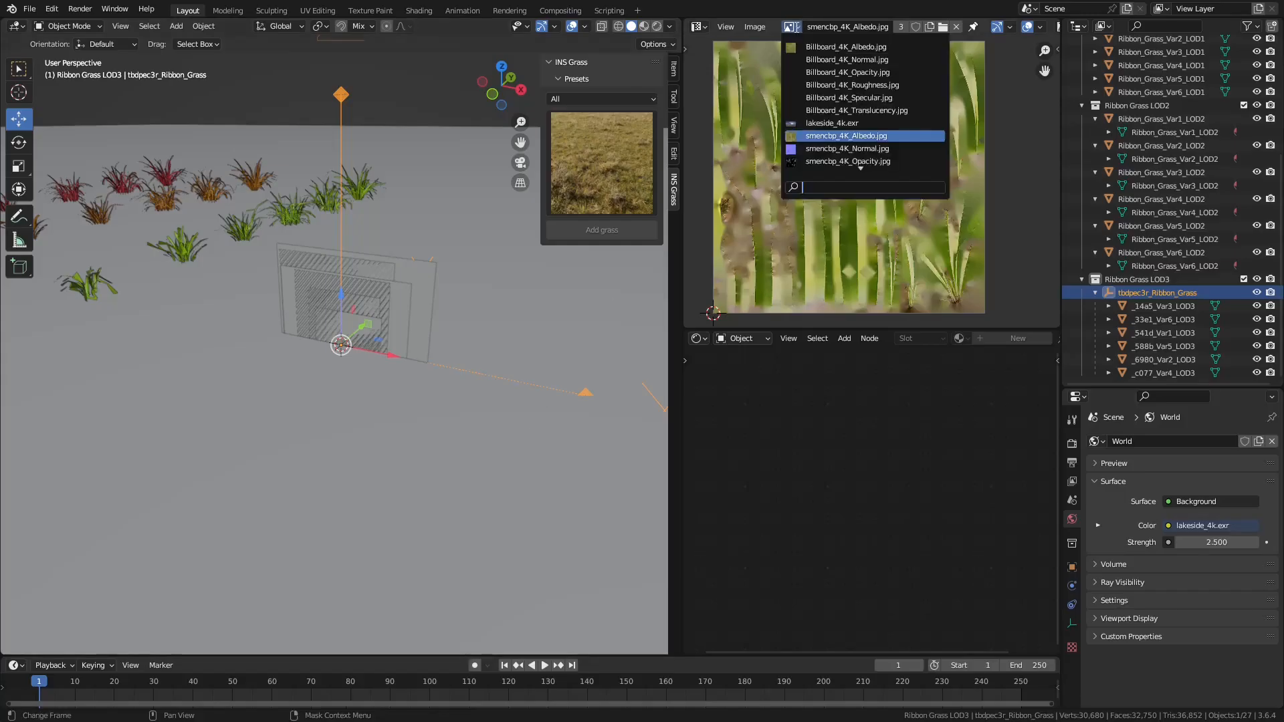
left_click(842, 52)
left_click(429, 291)
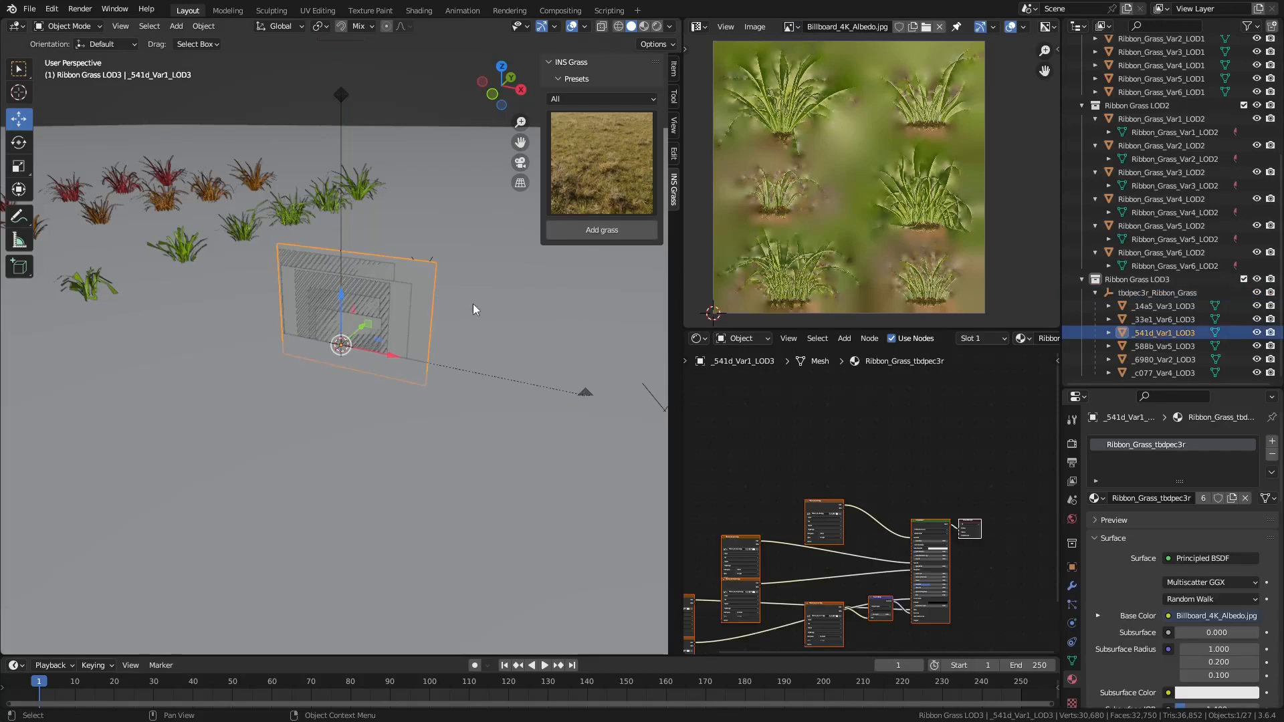
key("Tab")
key("Tab")
Display smencbp_4K_Albedo.jpg again and examine the UVs of Ribbon_Grass_Var1_LOD0 over it for comparison.
left_click(792, 26)
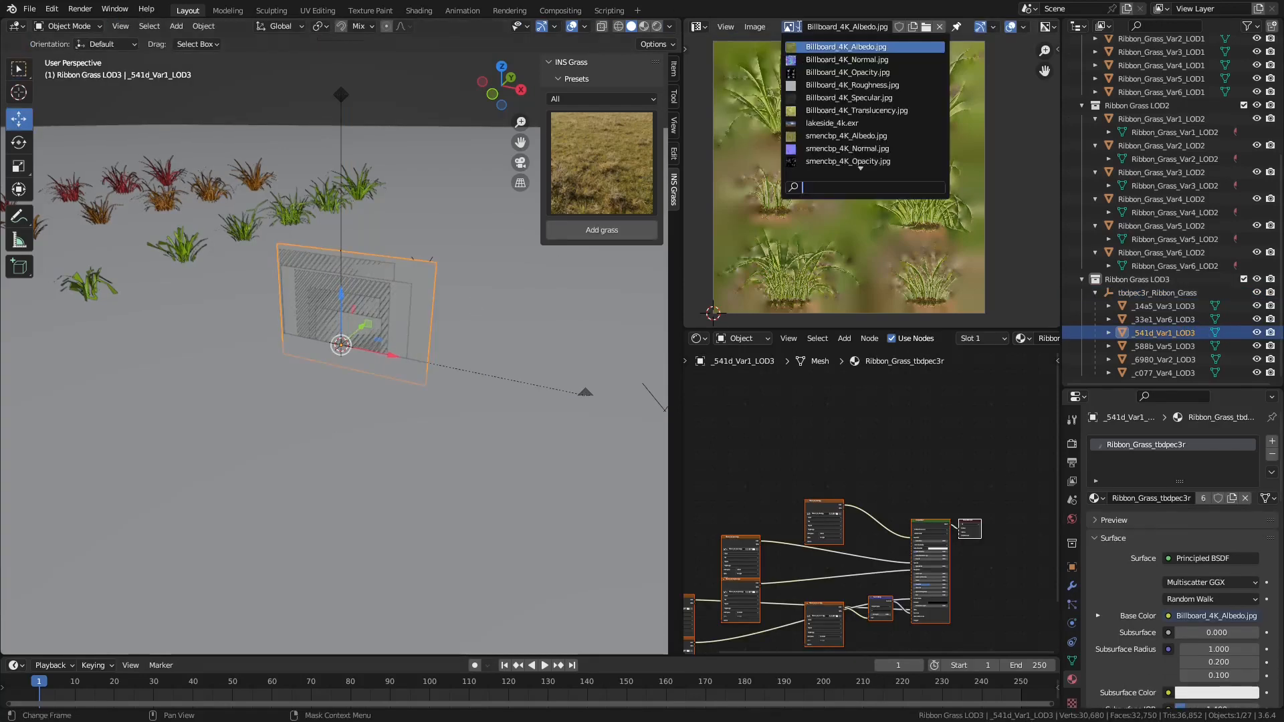
left_click(822, 138)
left_click(164, 170)
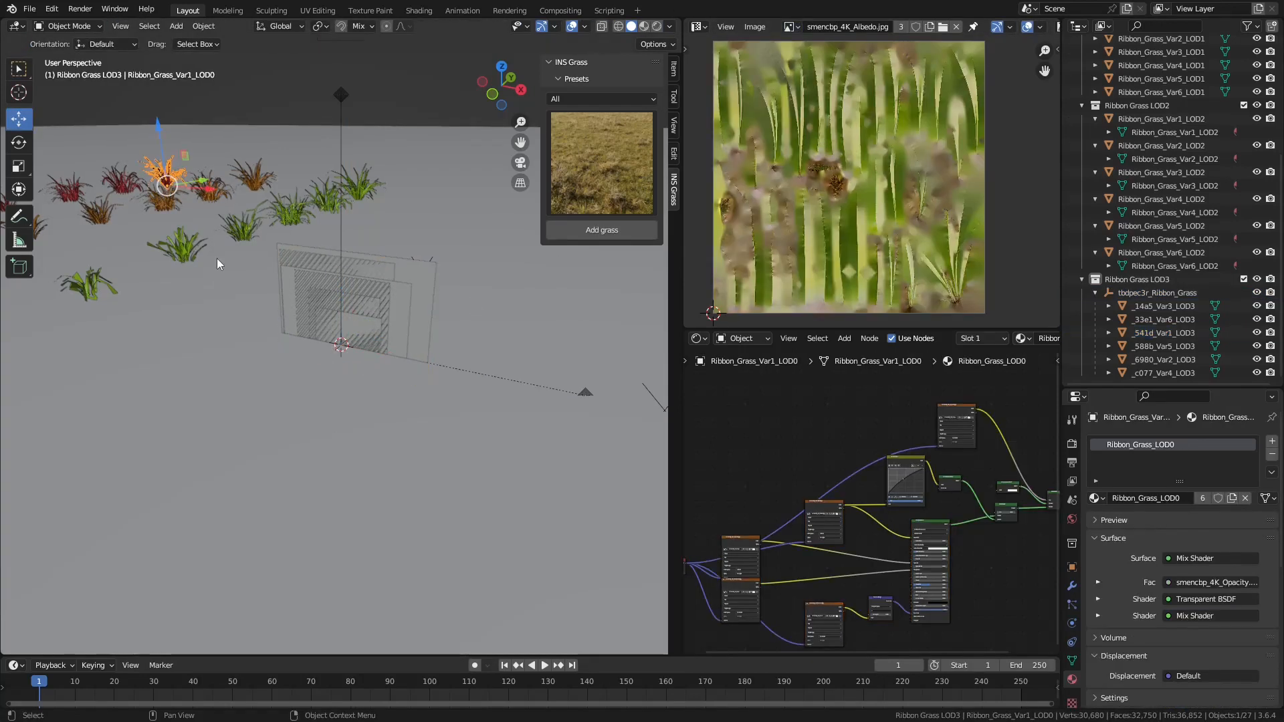
key("Tab")
key("Tab")
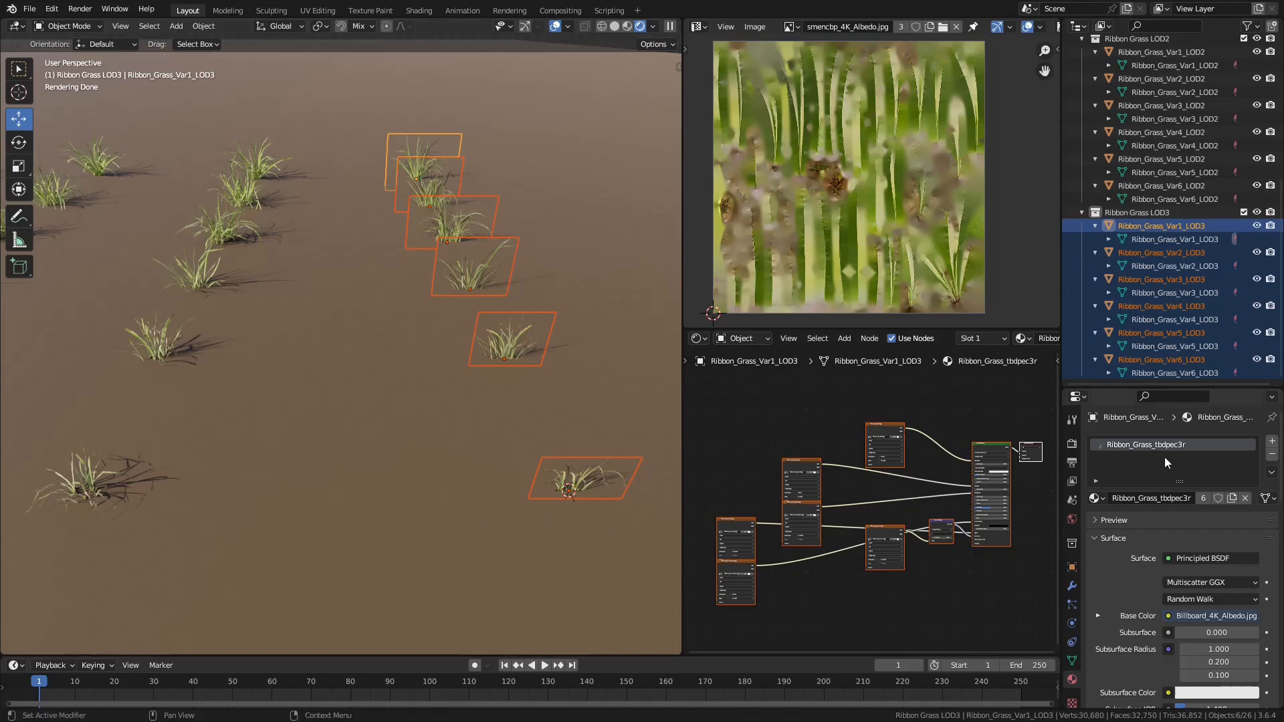
Examine the Billboard_4K_Albedo.jpg node of the imported LOD3 material and the rendered LOD3 cards beside the other grass.
scroll(876, 446, "up", 7)
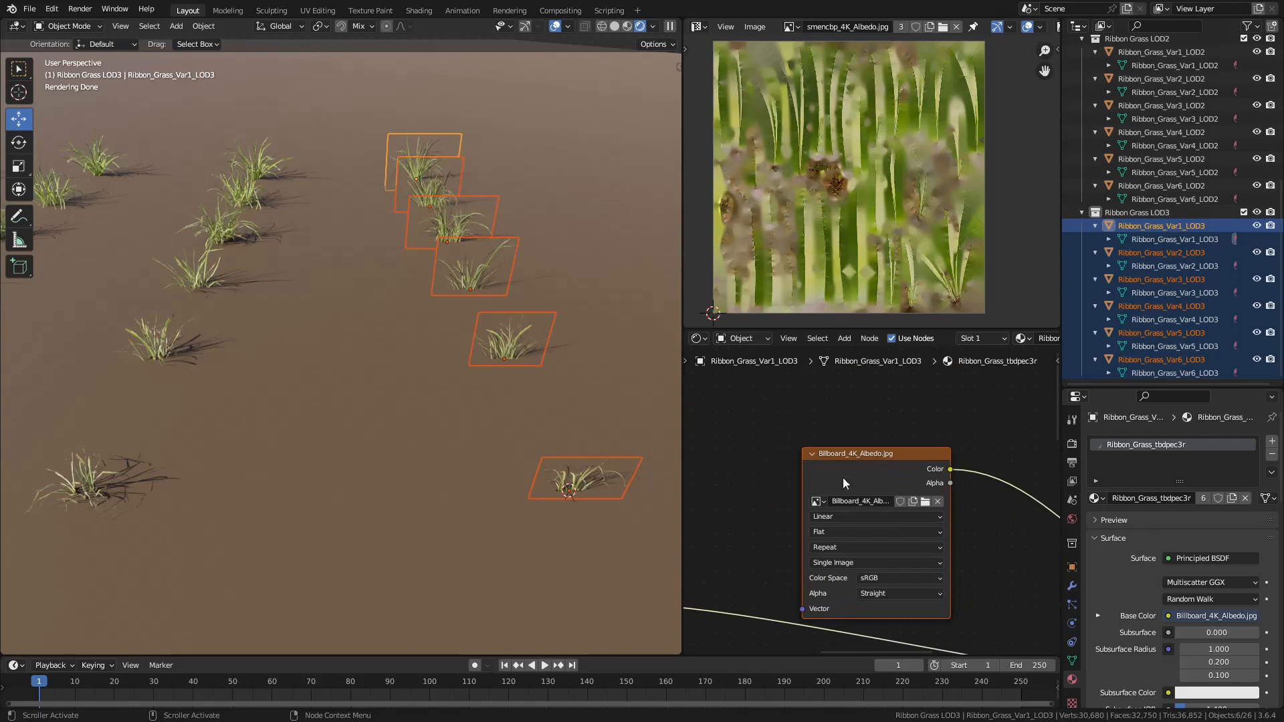
scroll(870, 495, "down", 6)
middle_click_drag(559, 392, 359, 346)
scroll(343, 344, "down", 3)
middle_click_drag(659, 359, 507, 370, "shift")
scroll(507, 369, "down", 3)
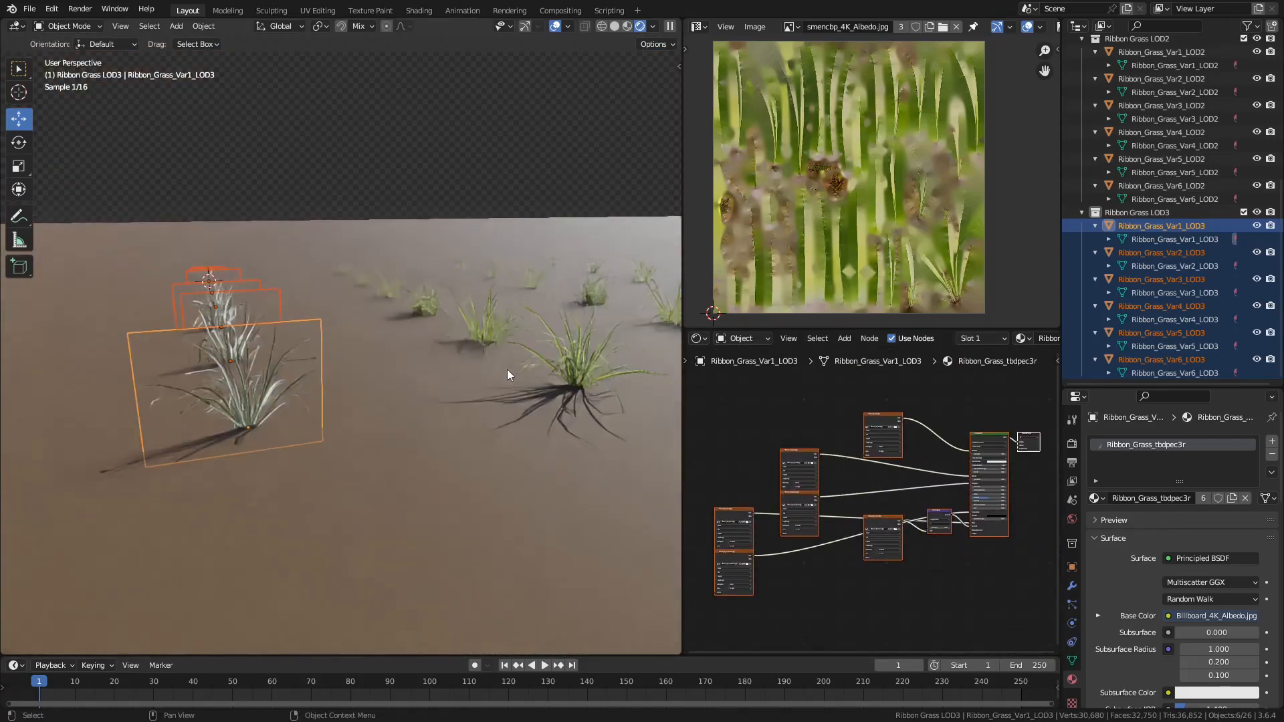
Assign the Ribbon_Grass_LOD2 material to Ribbon_Grass_Var1_LOD3 and make it a single-user copy named Ribbon_Grass_LOD3.
left_click(1142, 224)
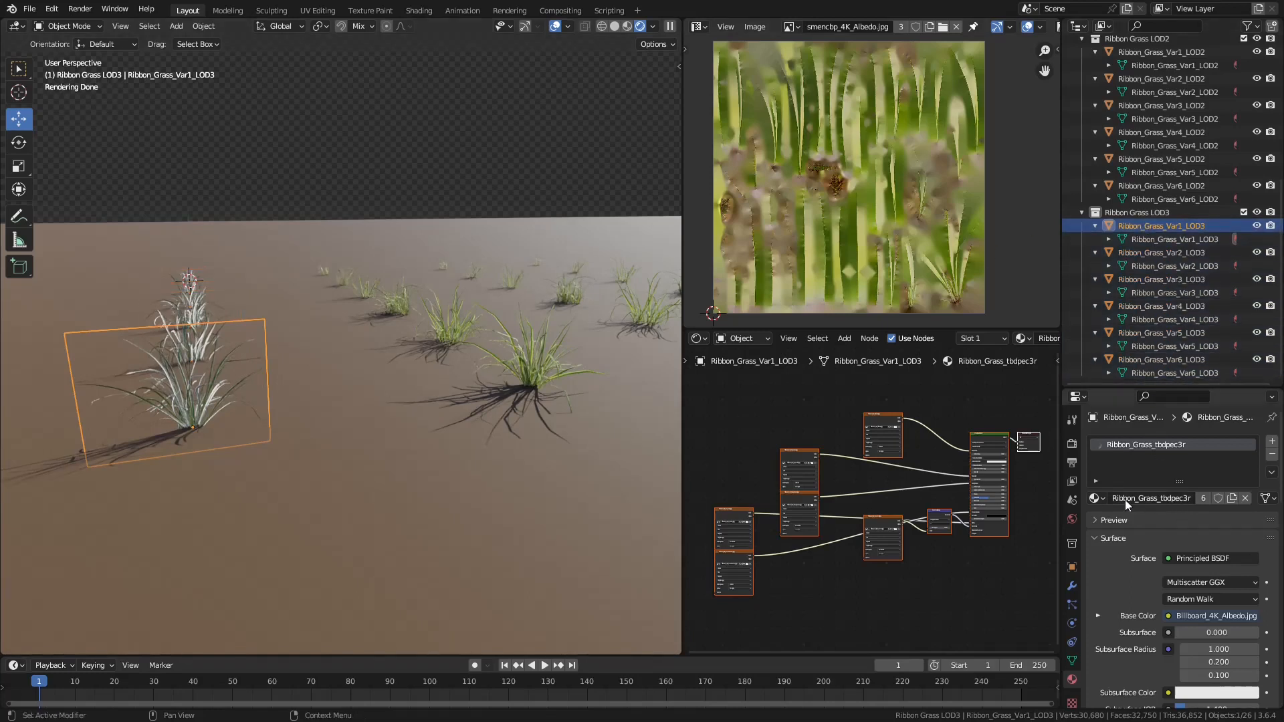
left_click(1096, 498)
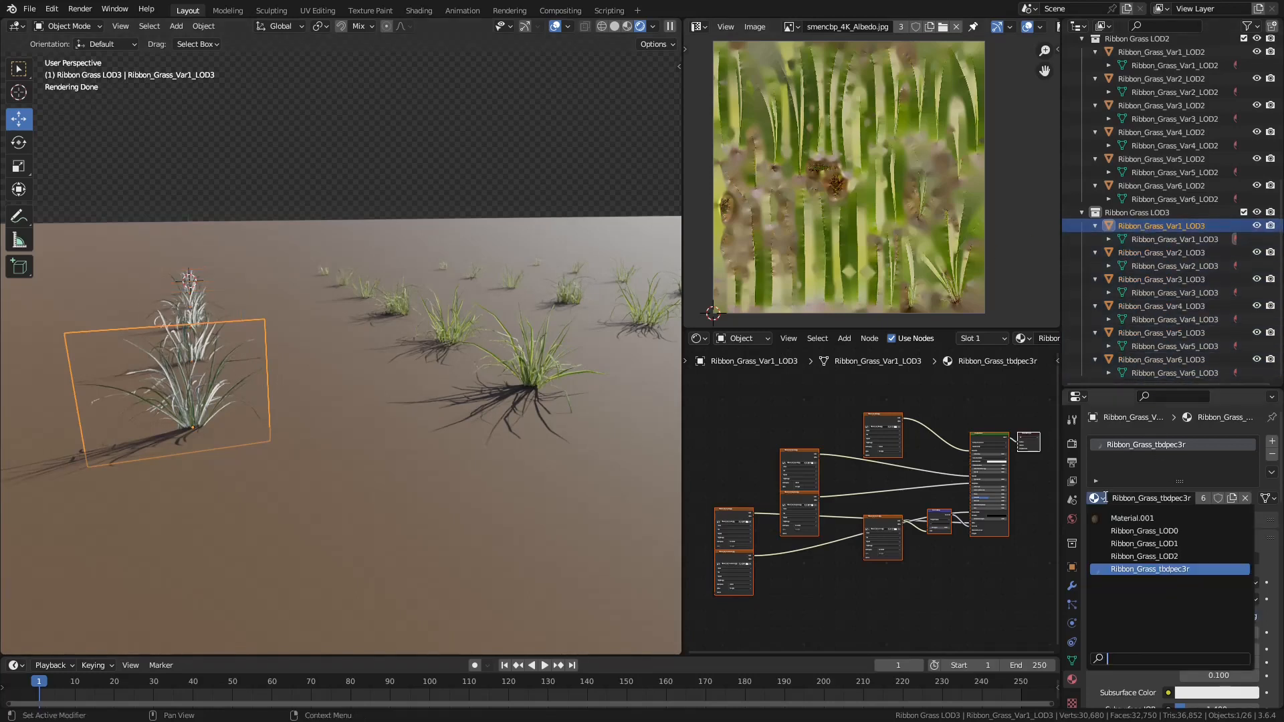
left_click(1143, 557)
left_click(1202, 498)
double_click(1194, 498)
left_click_drag(1197, 498, 1184, 498)
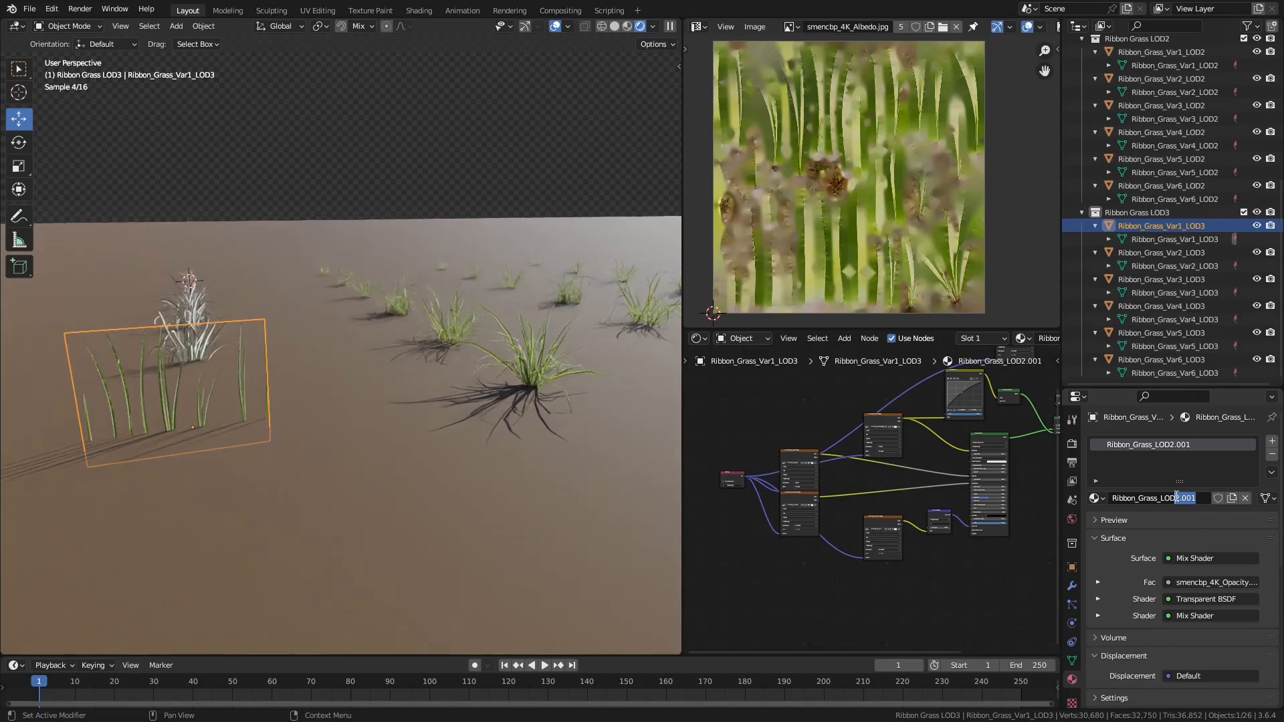
key("Return")
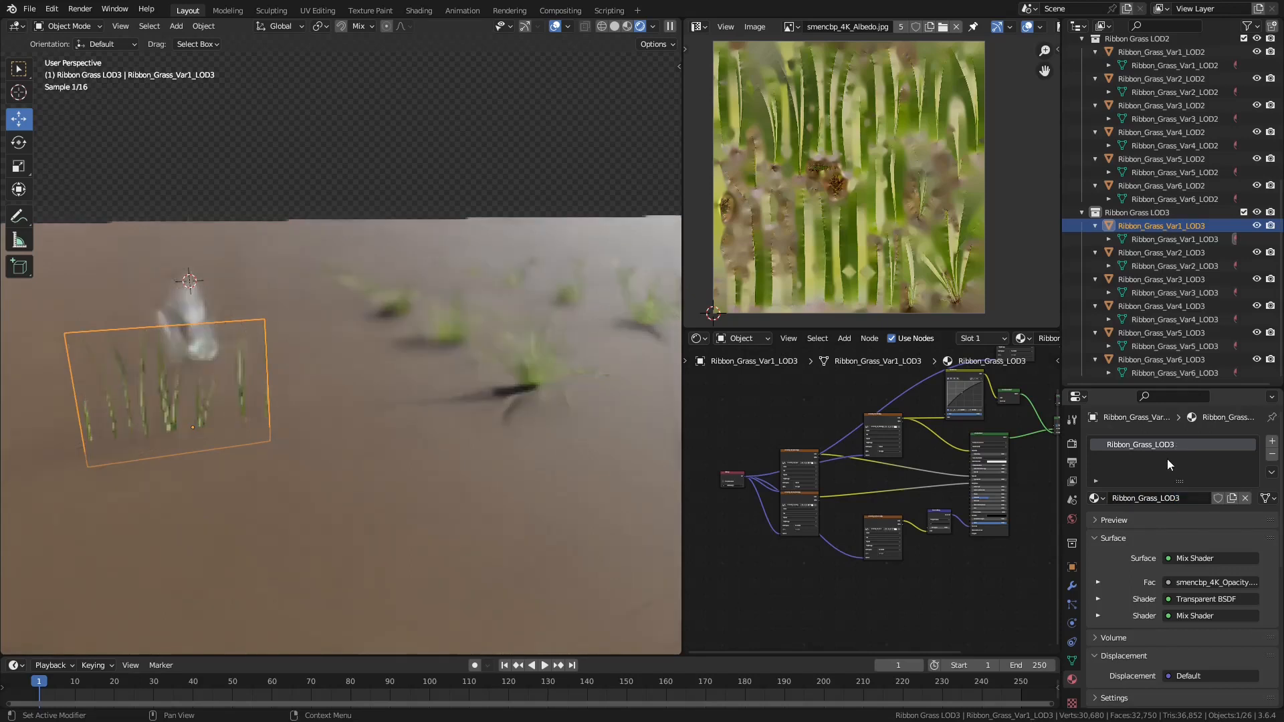
In the Ribbon_Grass_LOD3 material, replace the normal and roughness textures with Billboard_4K_Normal.jpg and Billboard_4K_Roughness.jpg.
scroll(856, 496, "up", 10)
scroll(824, 455, "down", 2)
middle_click_drag(814, 464, 1037, 530)
left_click(779, 501)
left_click(861, 325)
scroll(823, 468, "down", 2)
scroll(871, 501, "up", 2)
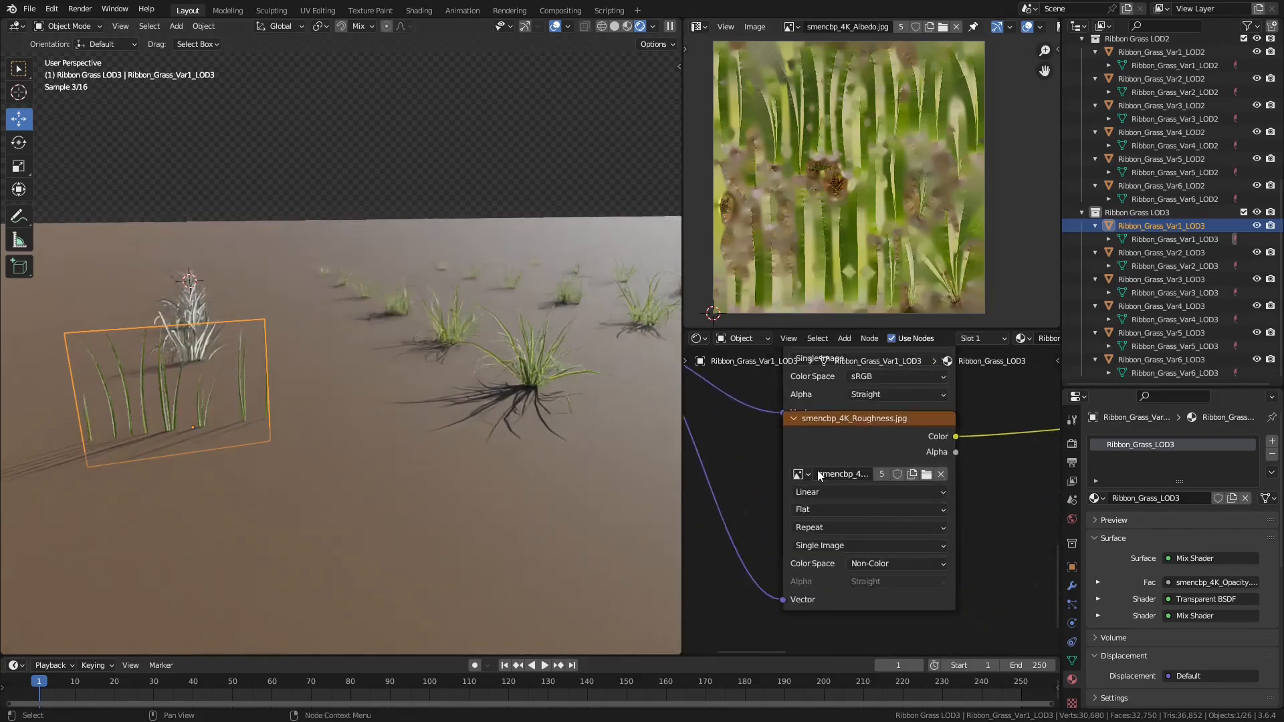
left_click(799, 474)
left_click(870, 495)
Set smencbp_4K_Specular.jpg to Non-Color, replace it in the specular node with Billboard_4K_Specular.jpg, and set that image to Non-Color too.
middle_click_drag(901, 401, 865, 576)
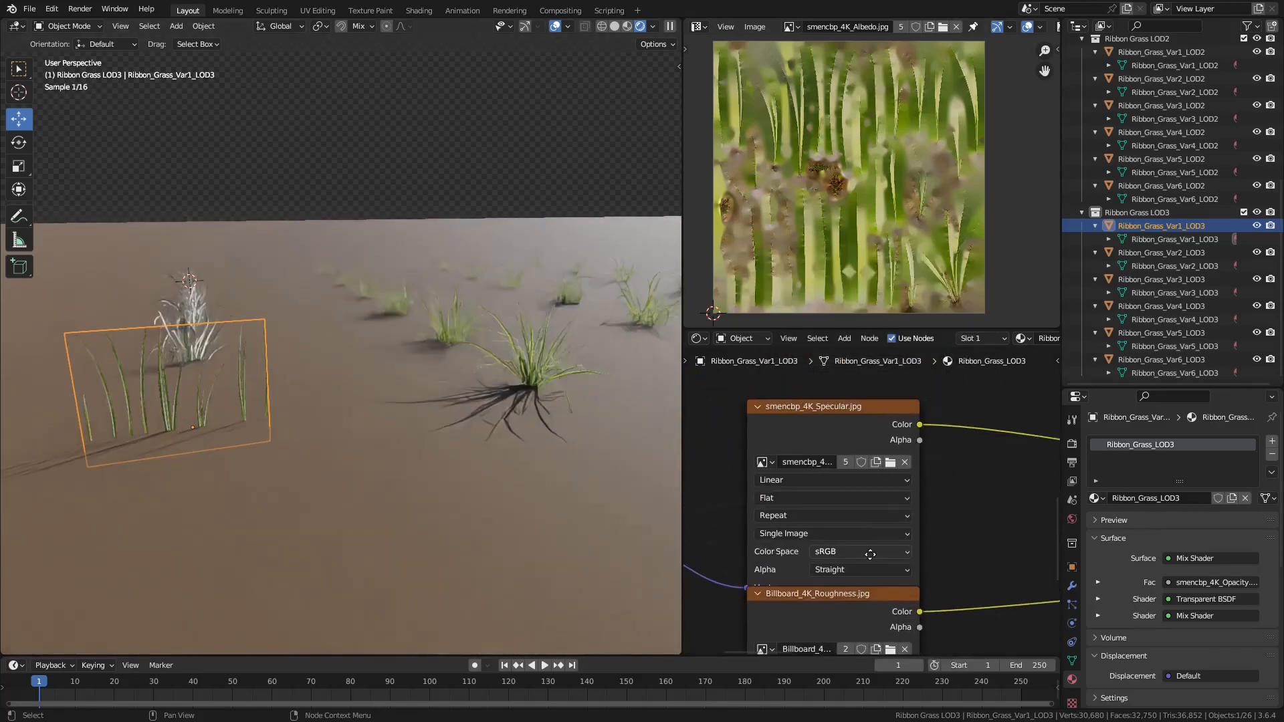
left_click(856, 550)
left_click(852, 455)
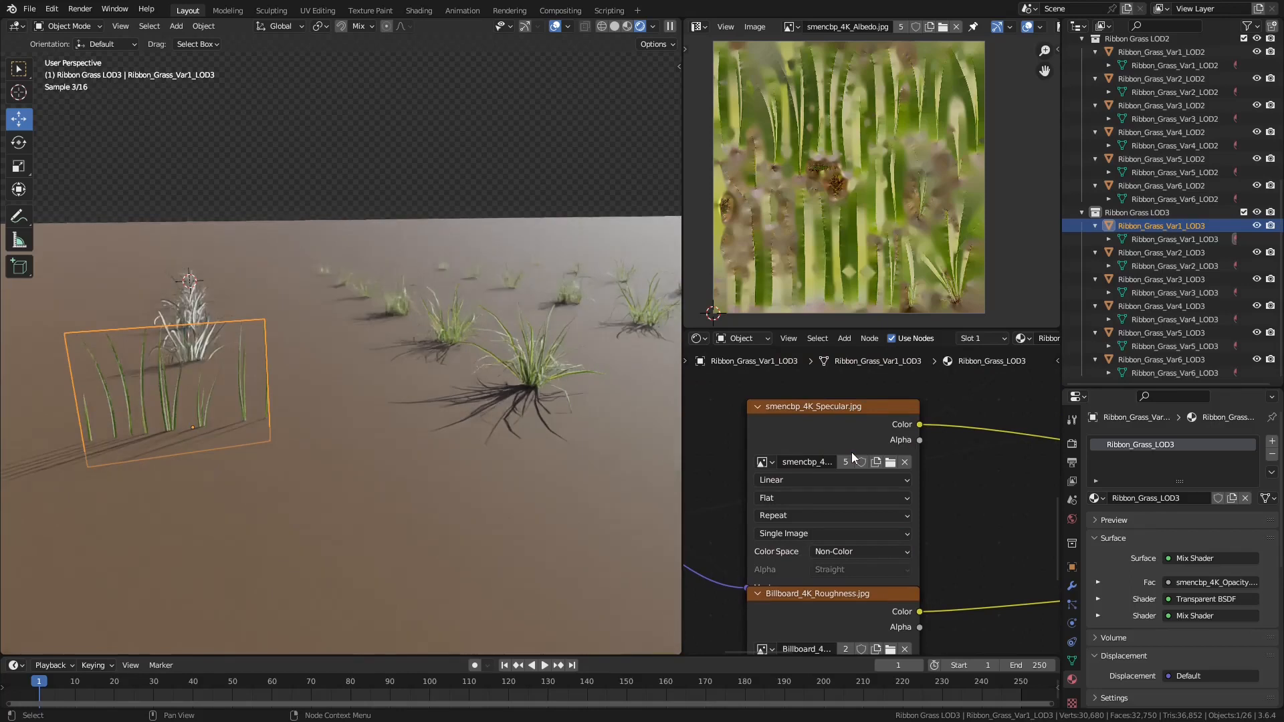
left_click(763, 462)
left_click(796, 515)
left_click(859, 551)
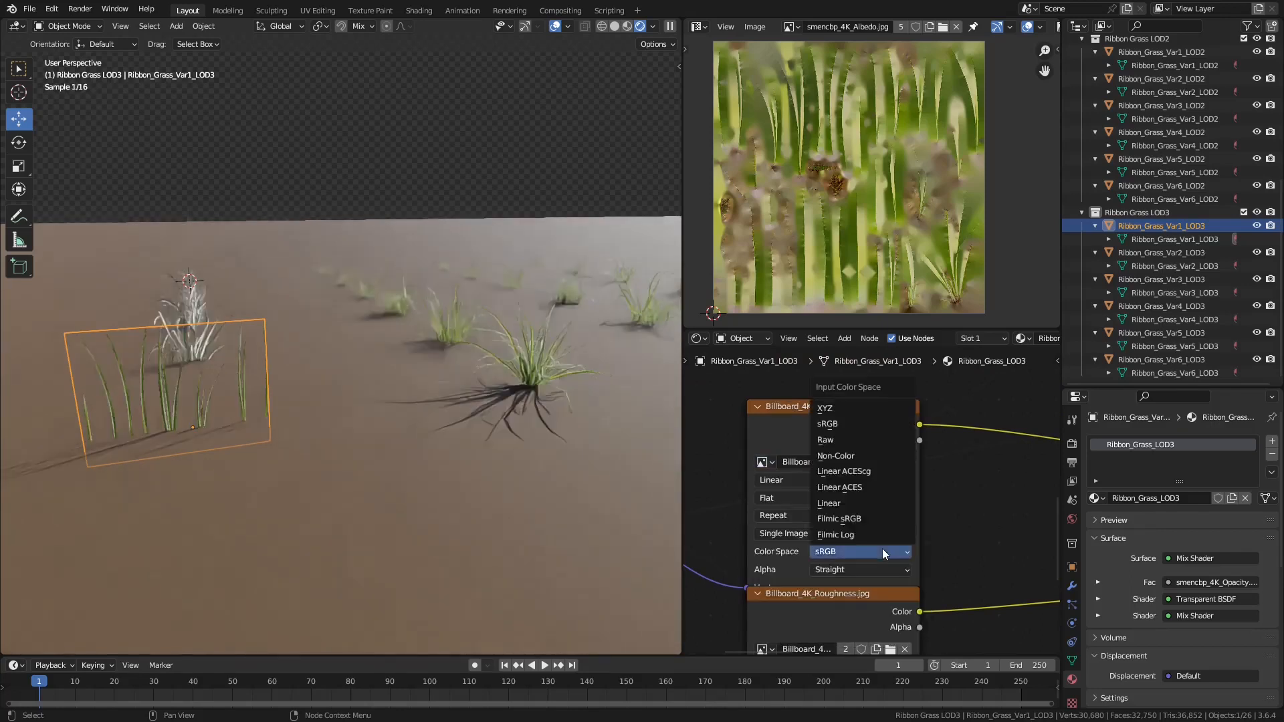
left_click(856, 452)
Replace the albedo and opacity textures of Ribbon_Grass_LOD3 with Billboard_4K_Albedo.jpg and Billboard_4K_Opacity.jpg.
scroll(857, 452, "down", 3)
scroll(769, 428, "up", 3)
left_click(745, 439)
left_click(795, 458)
scroll(993, 472, "down", 3)
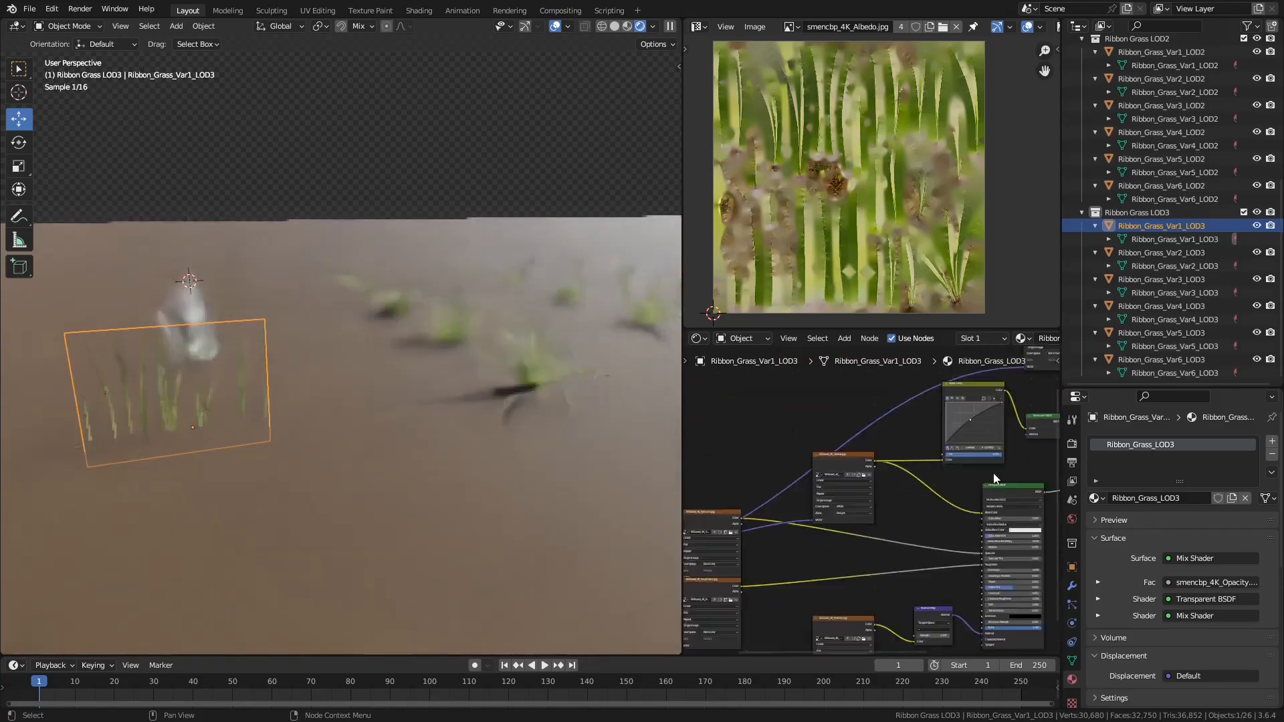
scroll(993, 472, "up", 3)
left_click(736, 464)
left_click(802, 518)
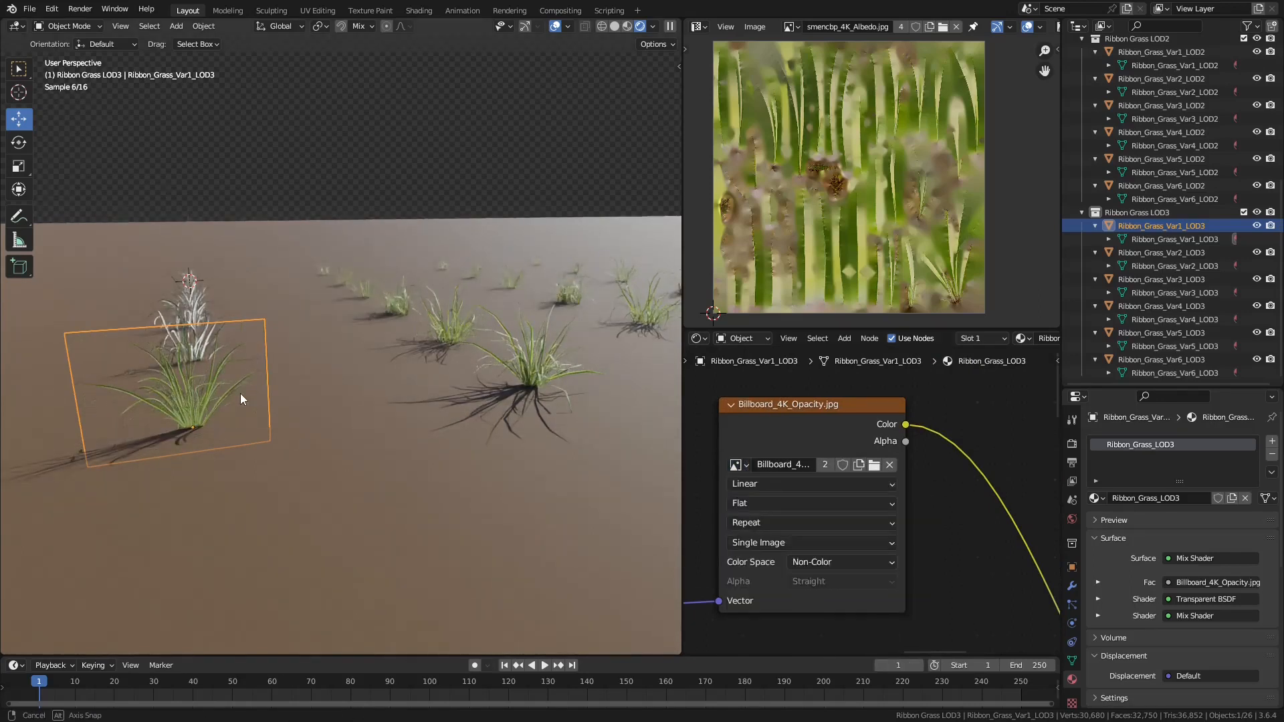
Select all six LOD3 grass variants and copy the Ribbon_Grass_LOD3 material from Var1 to them.
middle_click_drag(240, 393, 250, 403)
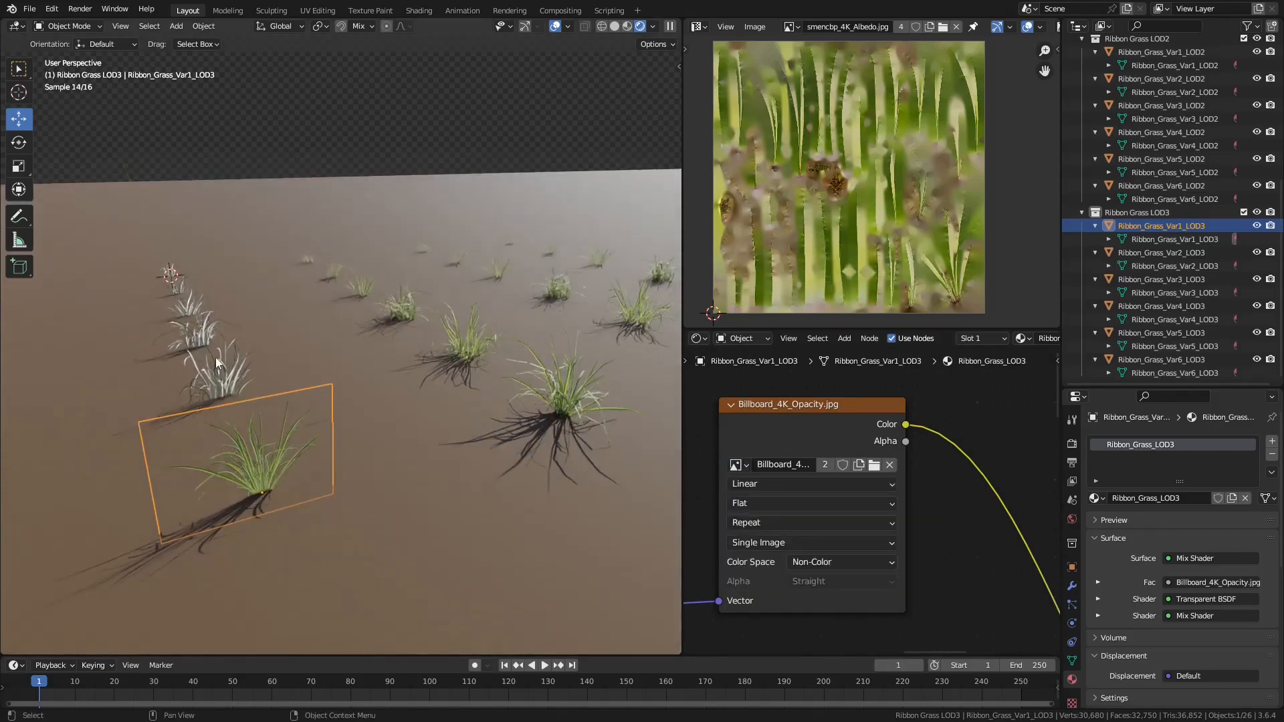
left_click(1176, 359, "shift")
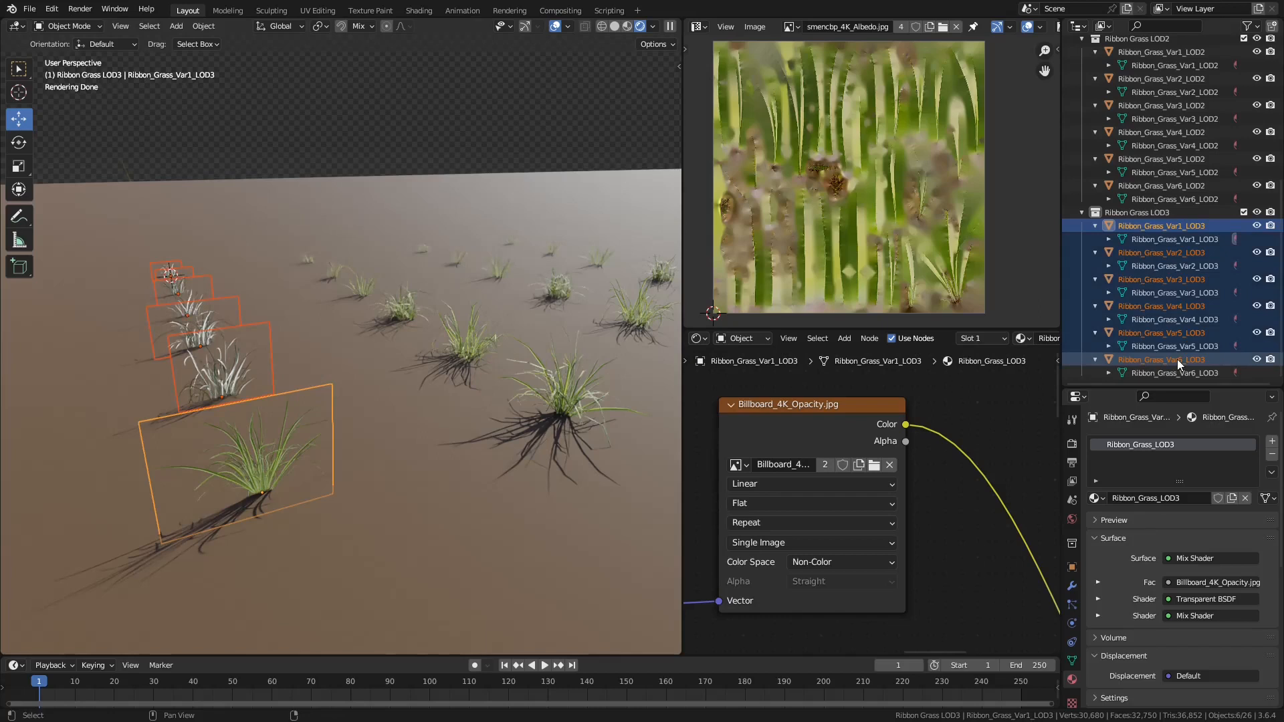
left_click(1272, 472)
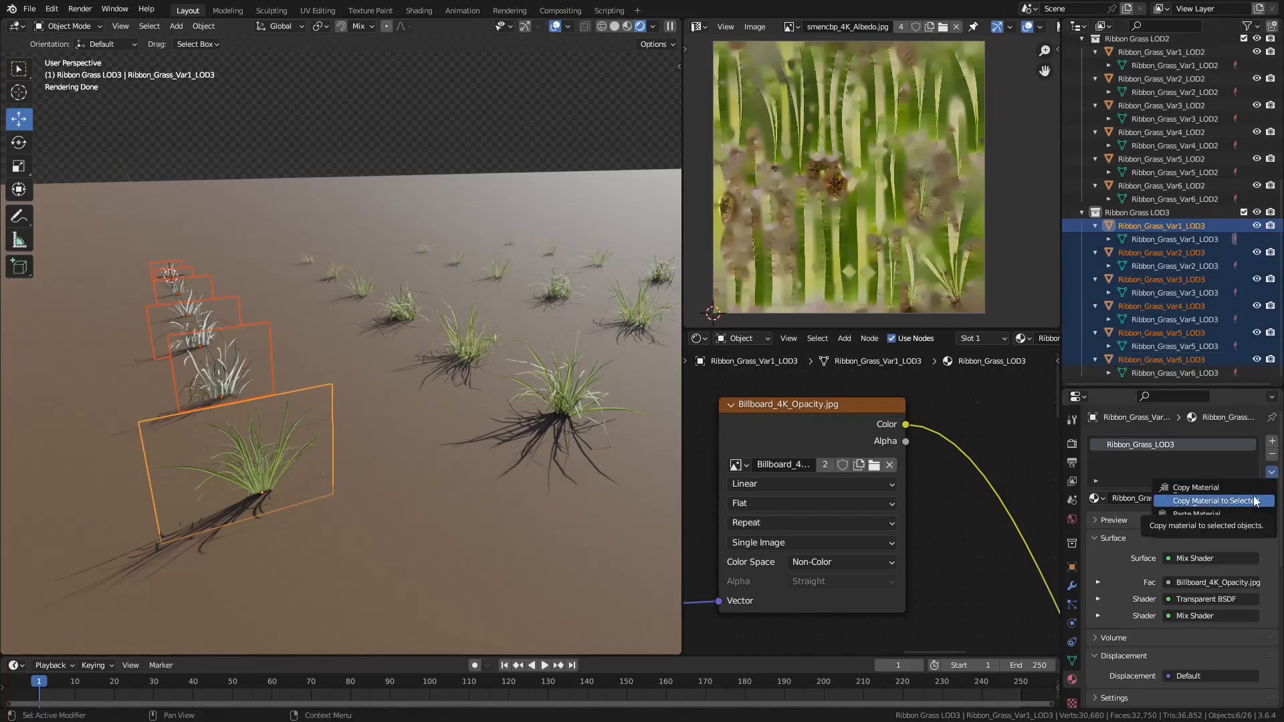
left_click(1250, 501)
scroll(939, 535, "down", 8)
middle_click_drag(943, 565, 900, 487)
scroll(923, 455, "down", 15)
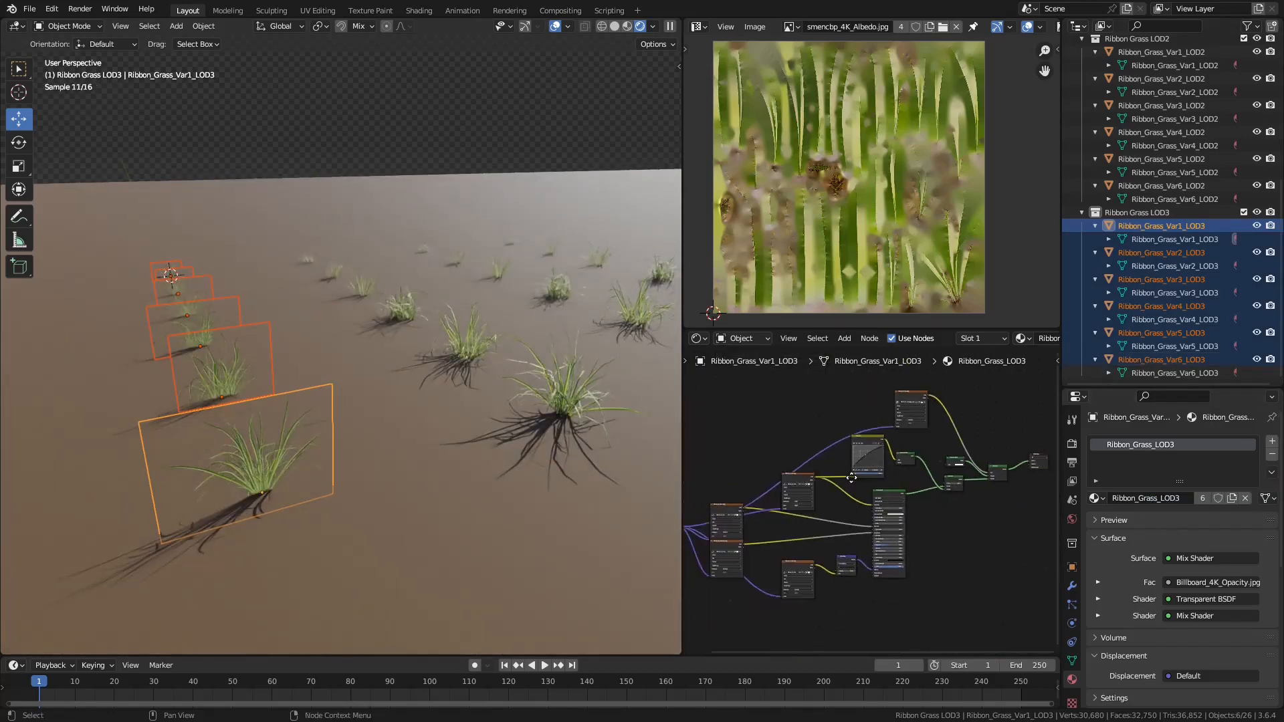
Switch the 3D viewport to solid shading and turn on the Statistics overlay.
left_click(615, 26)
left_click(586, 27)
left_click(507, 135)
Inspect the mesh statistics of Var1 at LOD0, LOD1, LOD2 and LOD3, one grass object at a time.
middle_click_drag(528, 288, 559, 343)
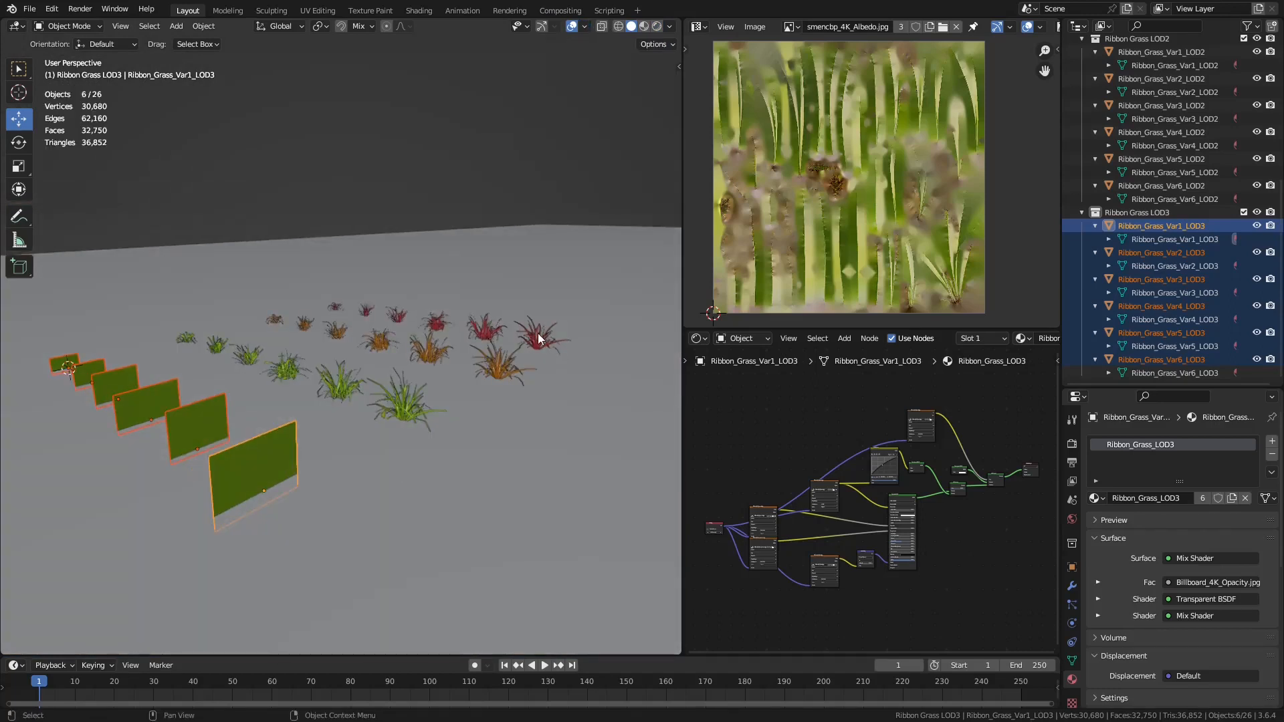
left_click(538, 338)
key("Tab")
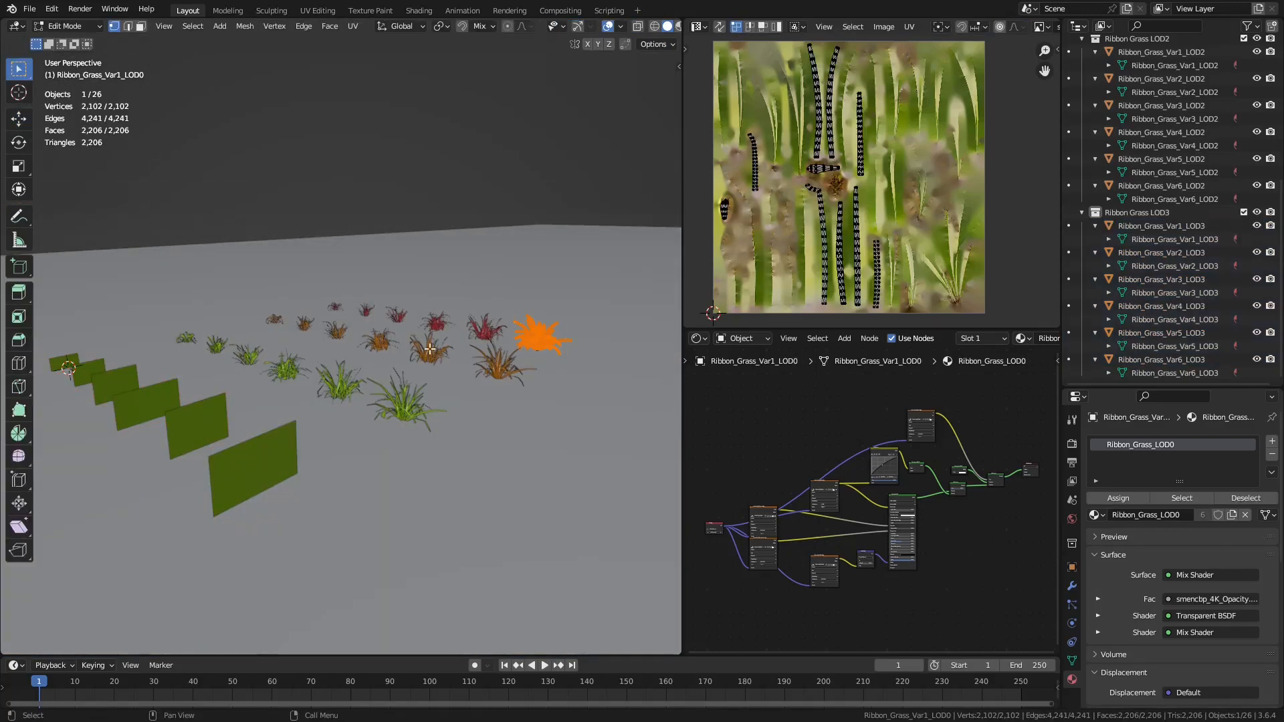
key("Tab")
middle_click_drag(491, 395, 506, 365)
left_click(541, 375)
key("Tab")
key("Tab")
left_click(426, 425)
key("Tab")
key("Tab")
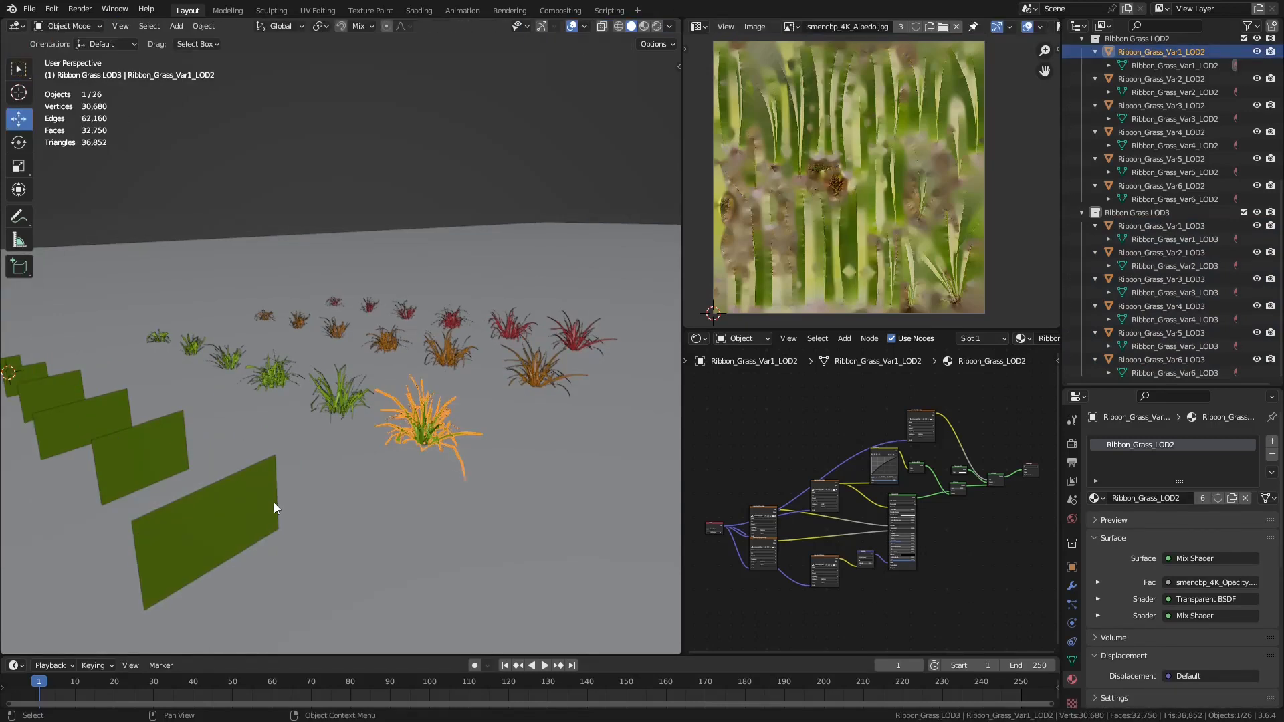
left_click(243, 517)
key("Tab")
key("Tab")
Create a collection named Ribbon Grass and nest the Ribbon Grass LOD0 to LOD3 collections inside it.
scroll(1134, 320, "up", 5)
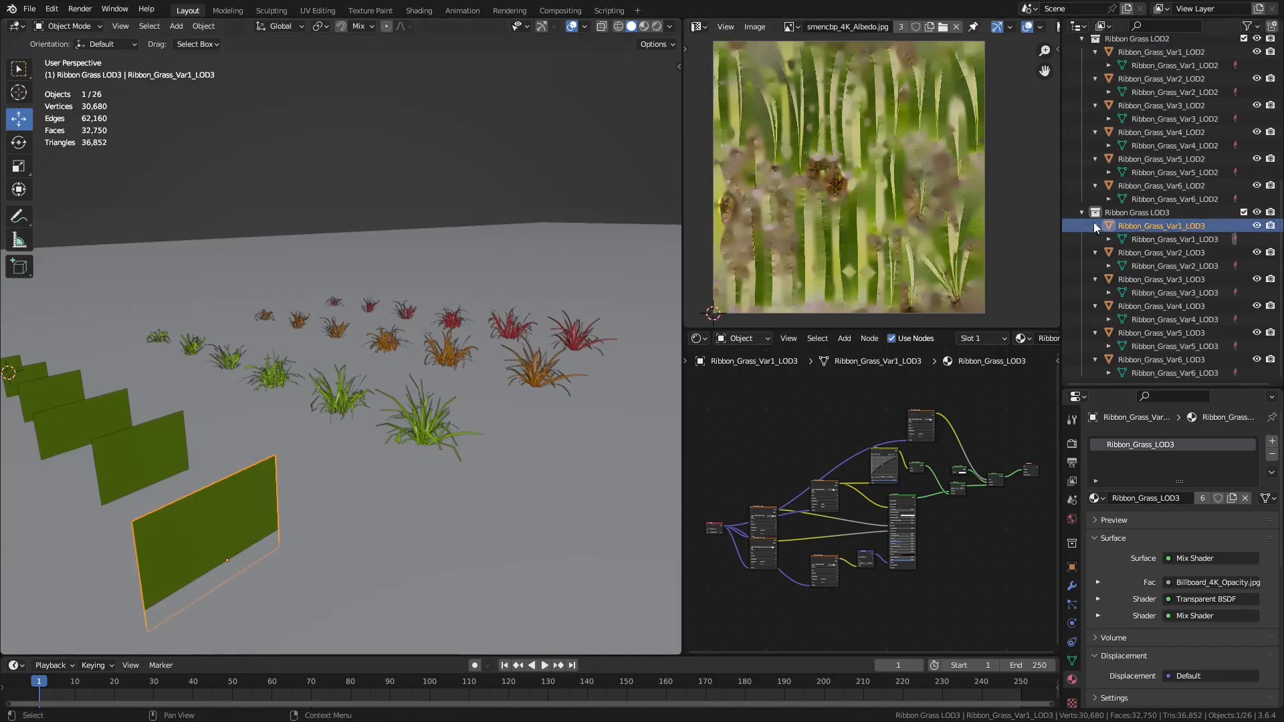
scroll(1133, 315, "up", 3)
right_click(1149, 44)
left_click(1136, 43)
scroll(1137, 243, "down", 3)
double_click(1149, 279)
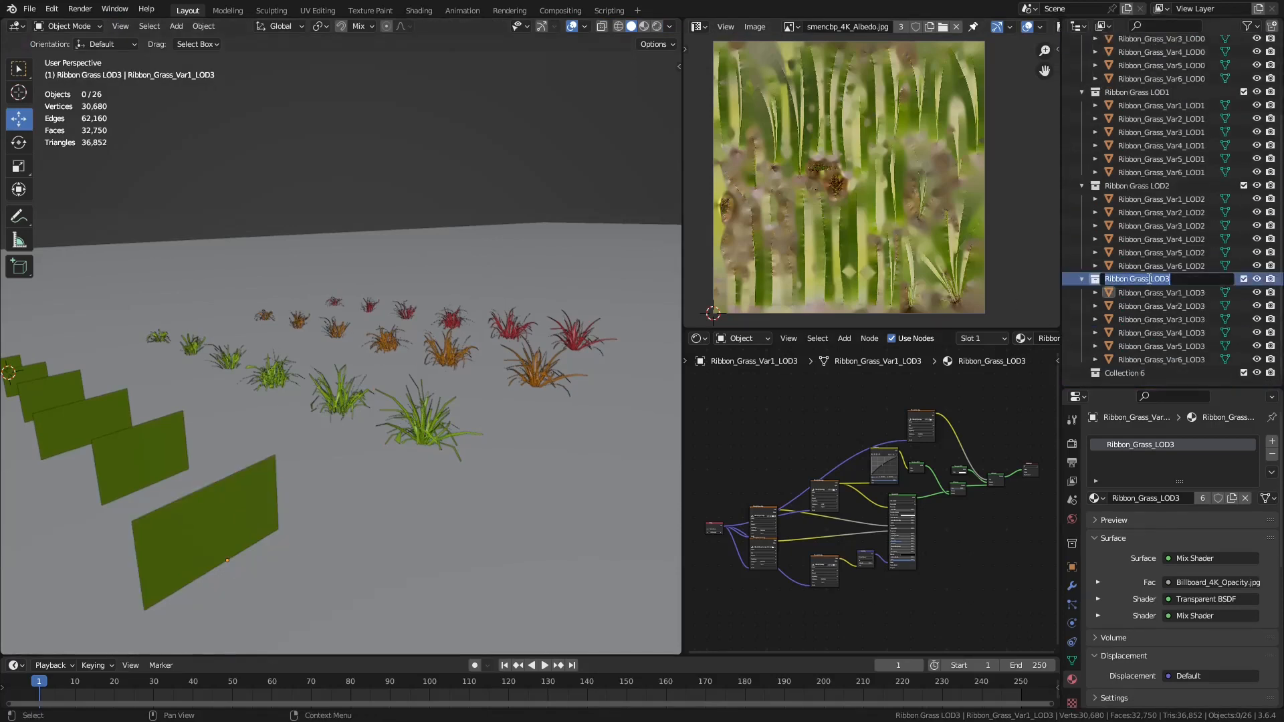
double_click(1123, 372)
key("Return")
left_click_drag(1081, 280, 1081, 99)
left_click(1123, 98)
left_click(1137, 135, "shift")
left_click_drag(1137, 136, 1130, 151)
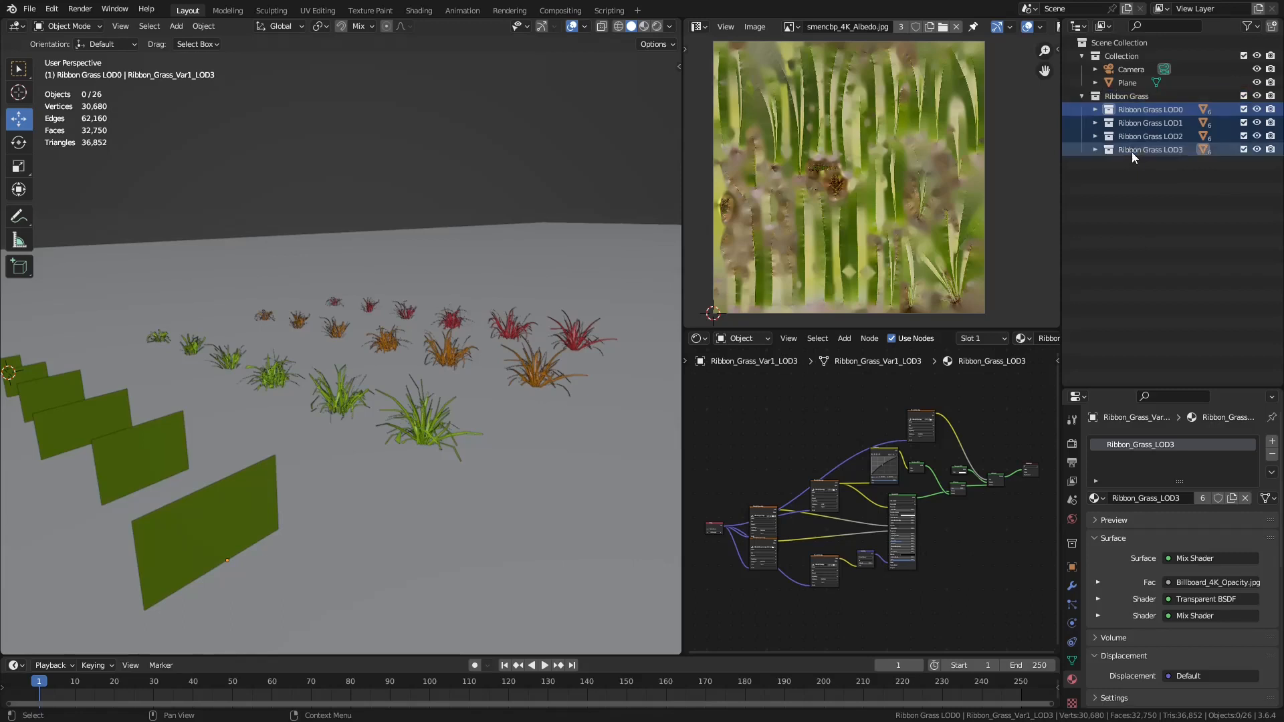
Check the transforms of Var1 LOD0, then select all objects in the Ribbon Grass collection and apply their rotation and scale.
left_click(577, 333)
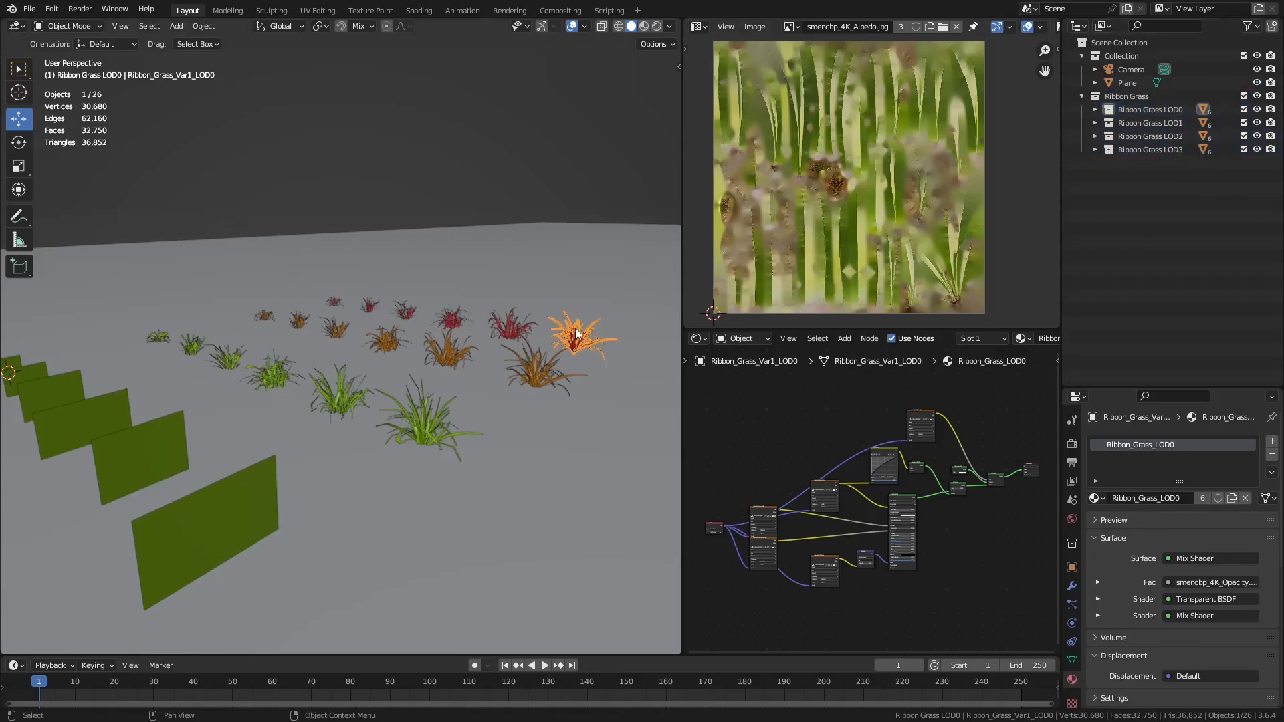
key("n")
left_click(673, 69)
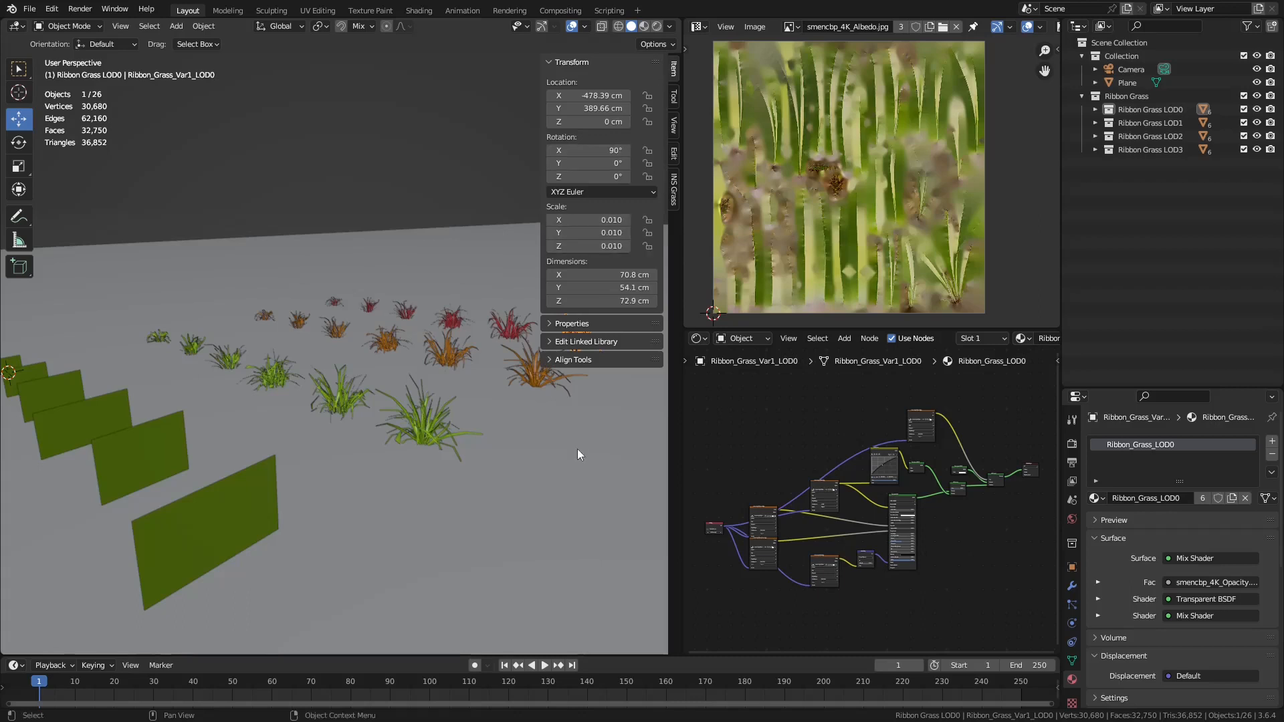
key("n")
left_click(1141, 95)
right_click(1141, 96)
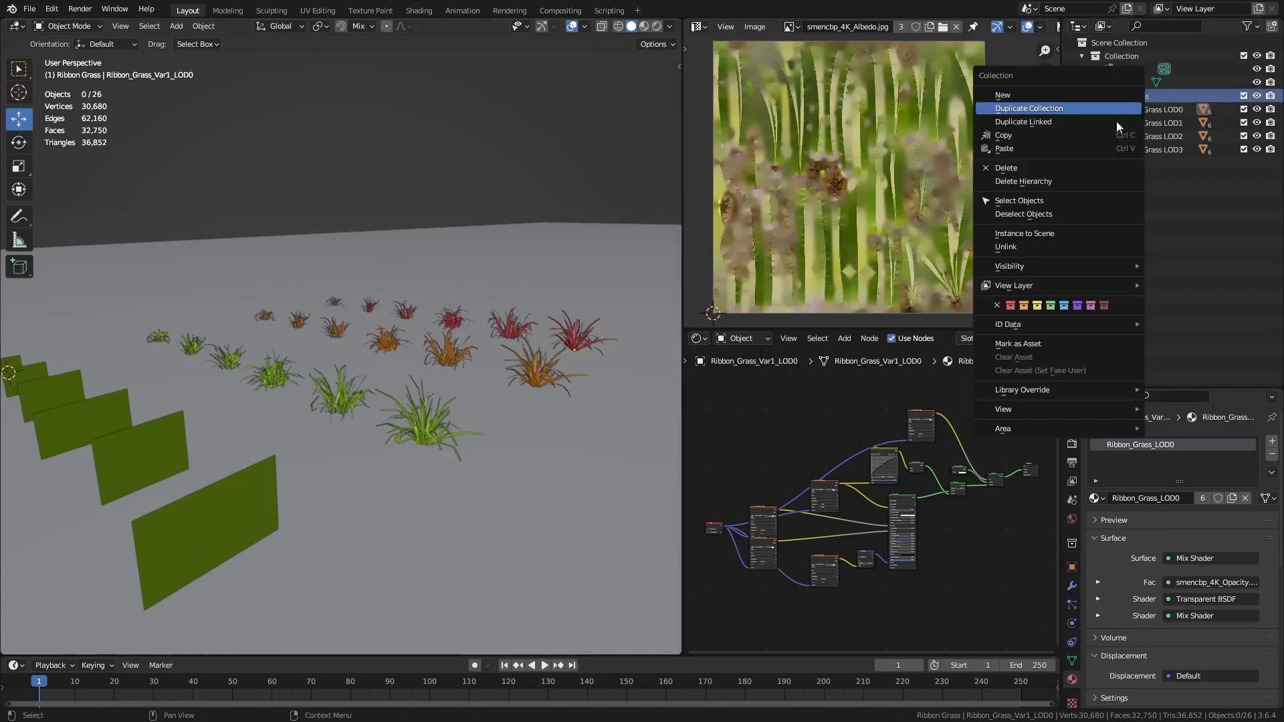
left_click(1035, 204)
key("ctrl+a")
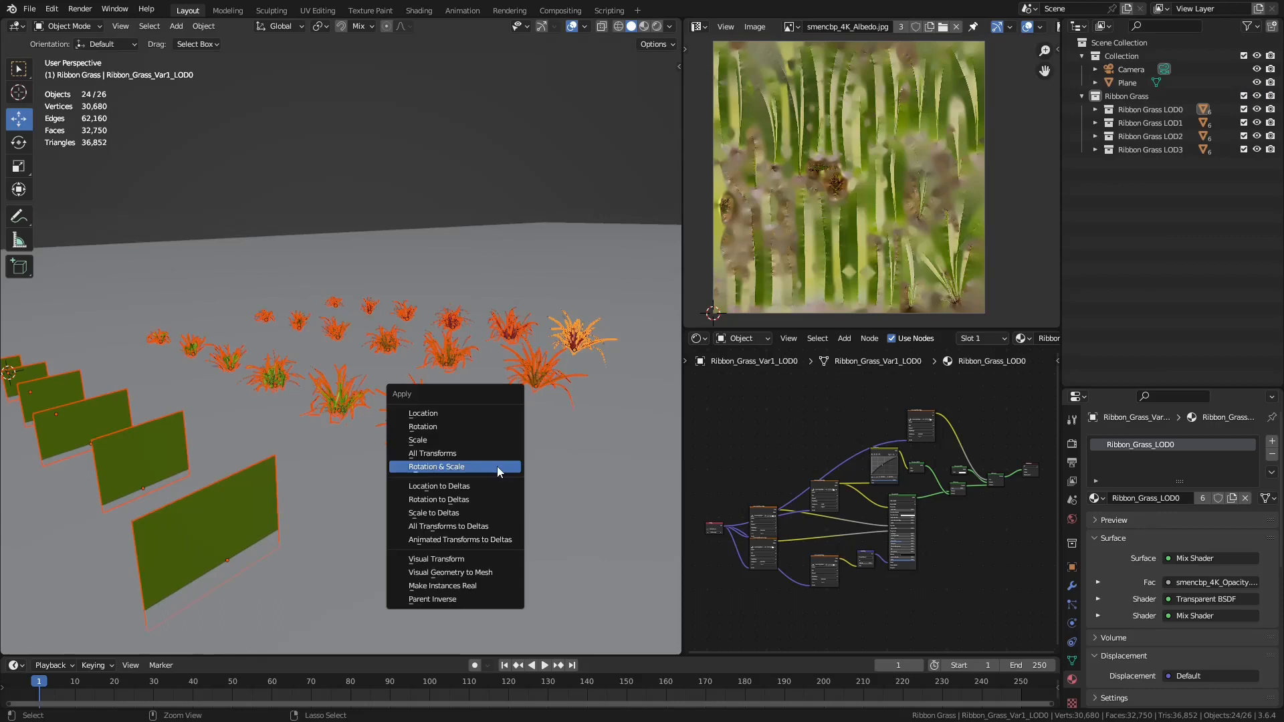
left_click(499, 467)
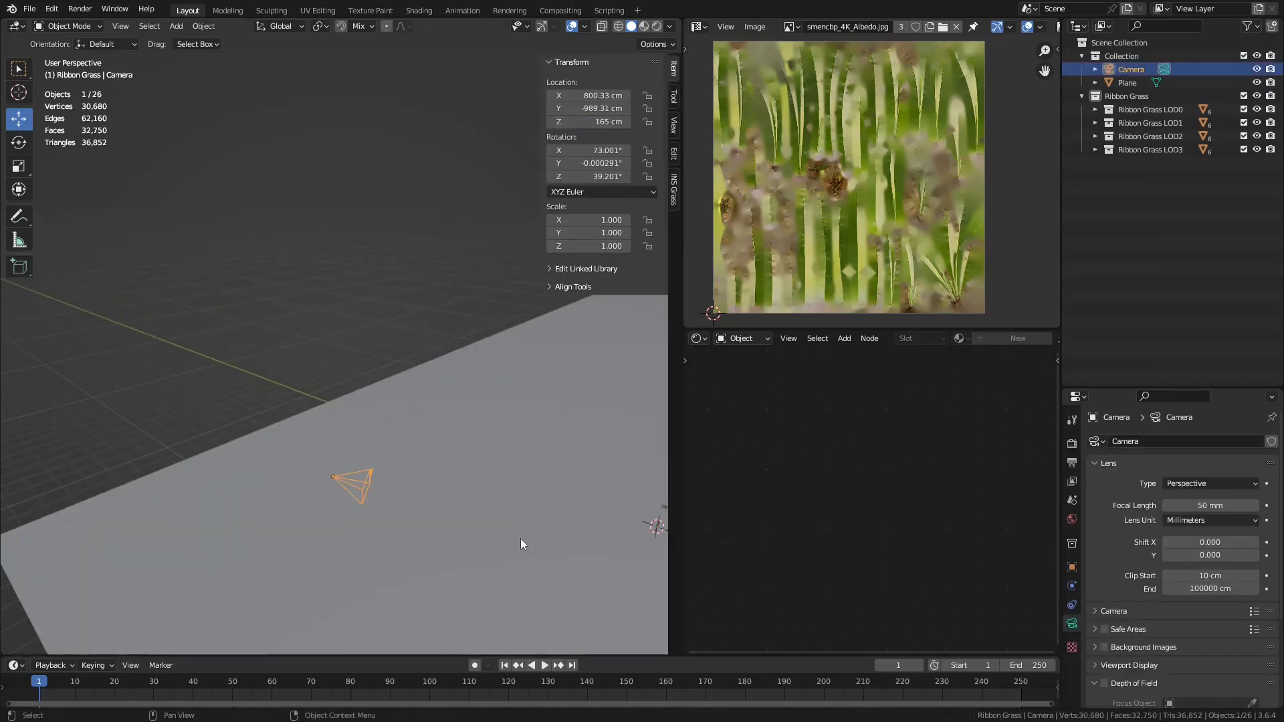
Look through the camera and turn off the Statistics overlay.
key("KP_0")
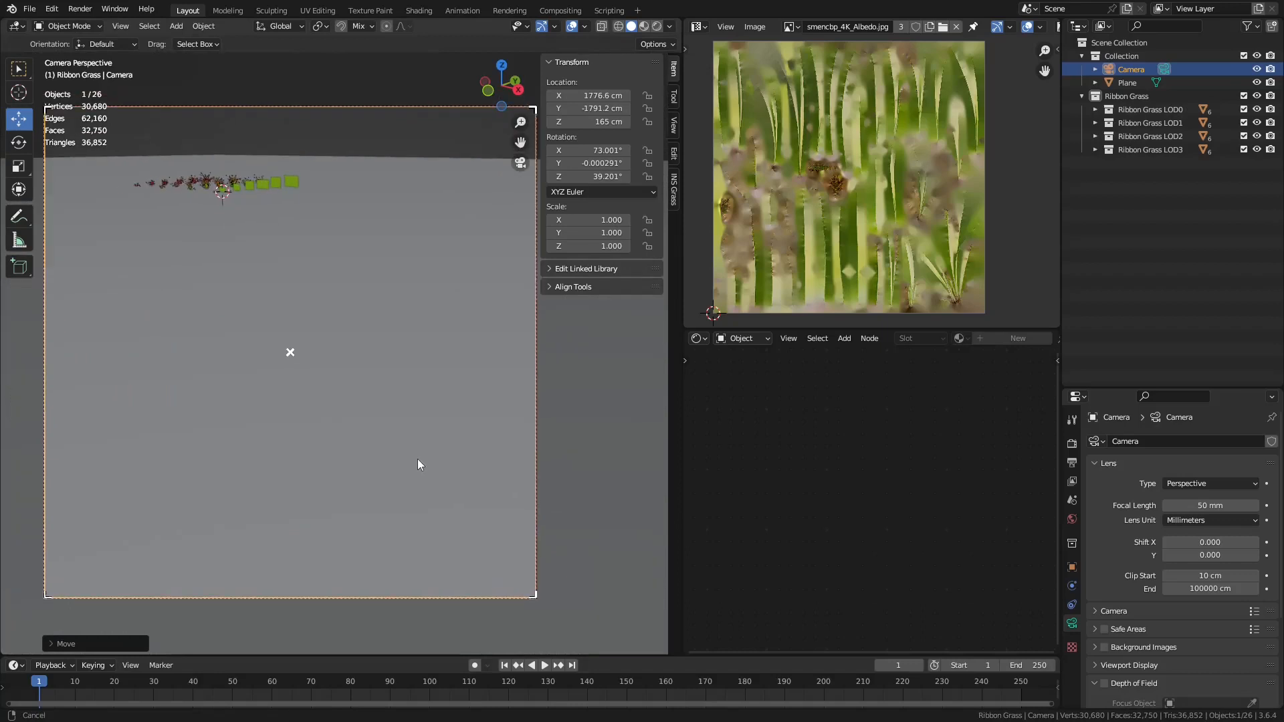
left_click(584, 26)
left_click(526, 135)
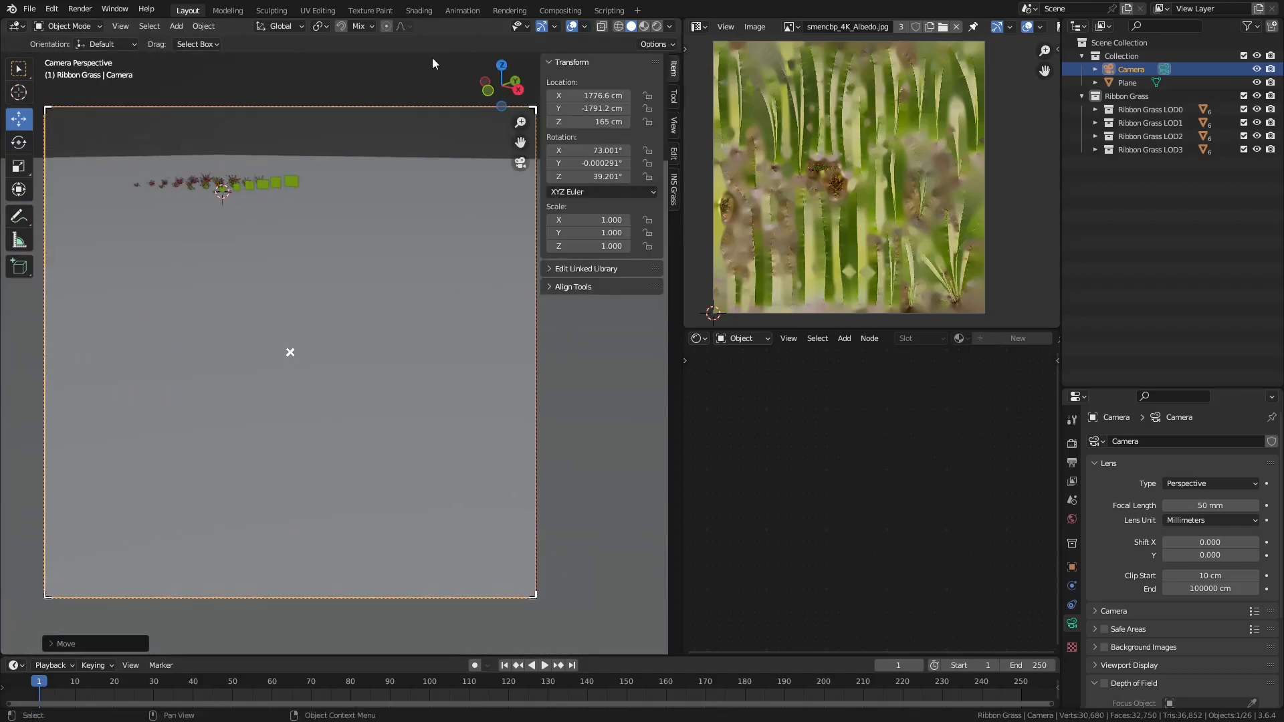
Turn the camera to a Z rotation of about 57° and hide the Ribbon Grass collection in the viewport.
key("q")
left_click(405, 174)
left_click(290, 351)
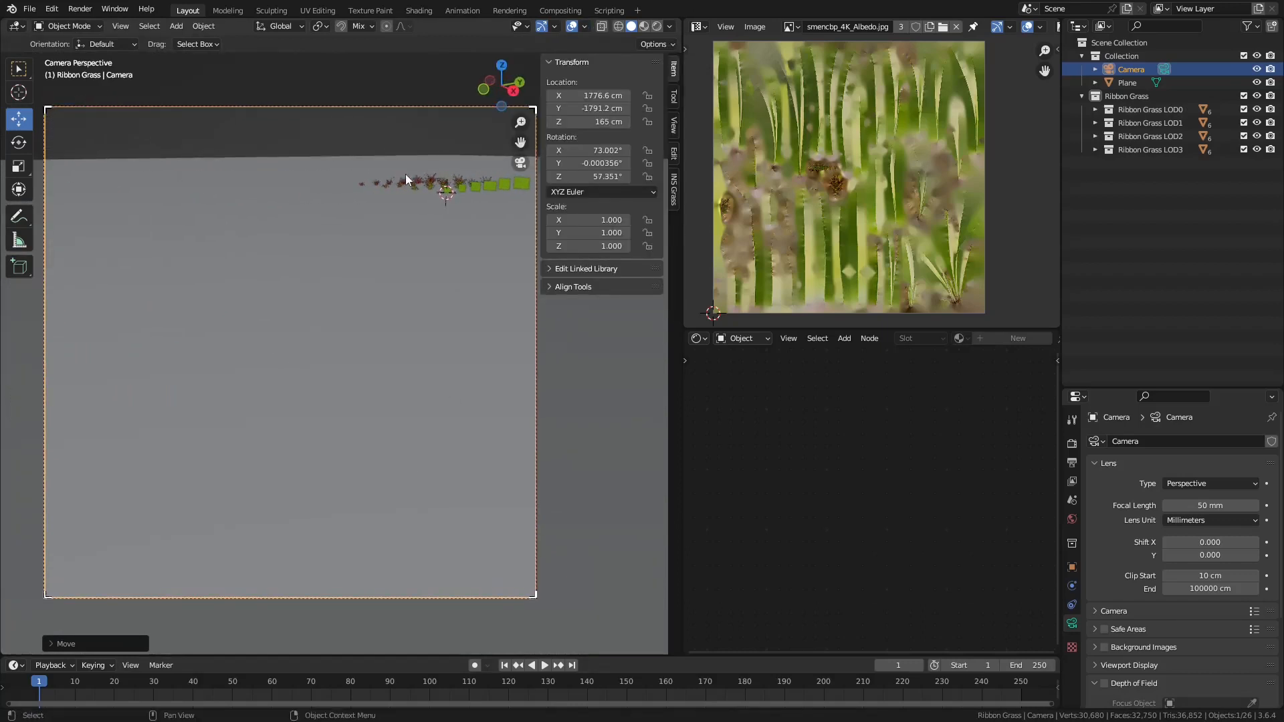
left_click(1257, 95)
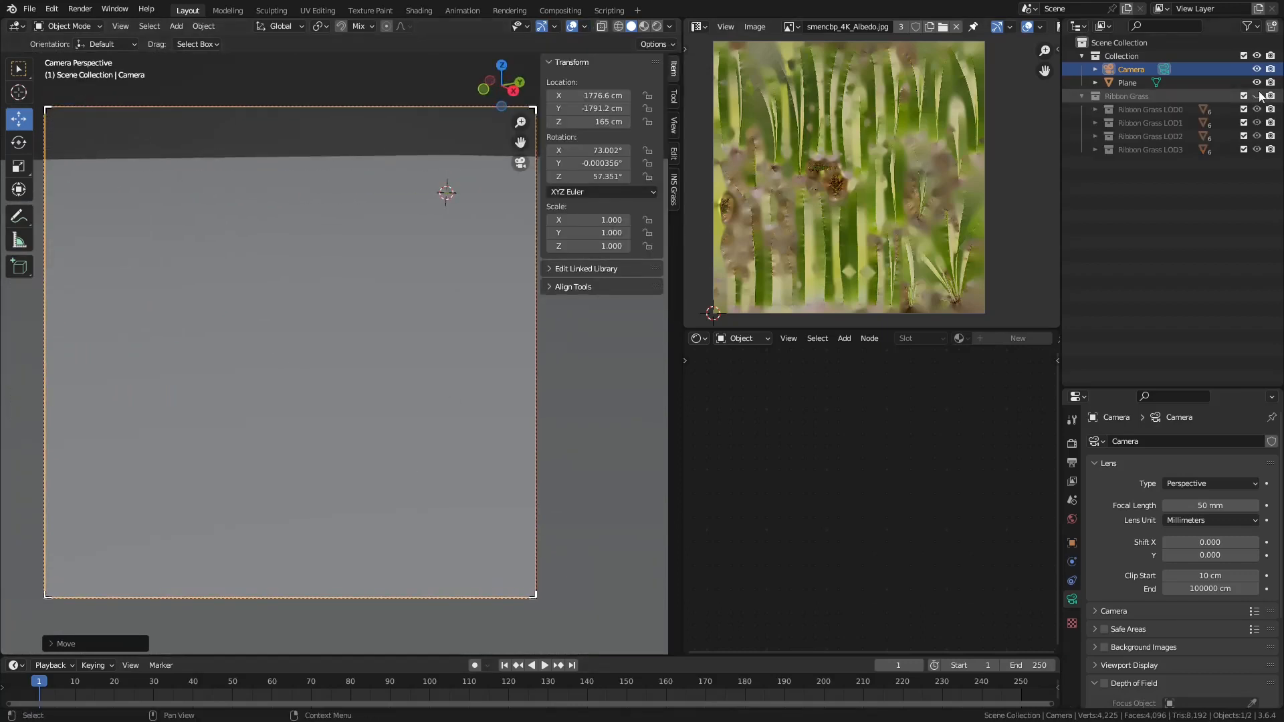
Add the INS Grass preset CI201 Small Clumps Green-Dry to the ground plane and widen the 3D viewport with its settings.
left_click(674, 192)
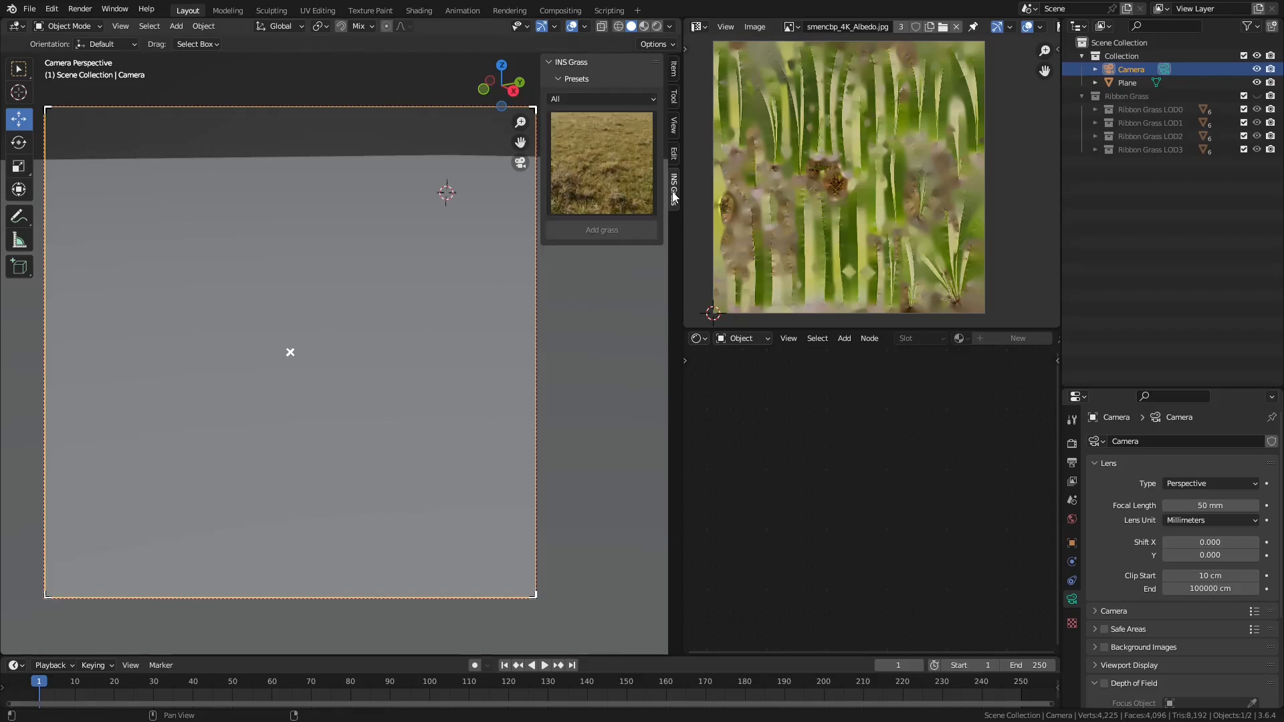
left_click(437, 270)
left_click(605, 162)
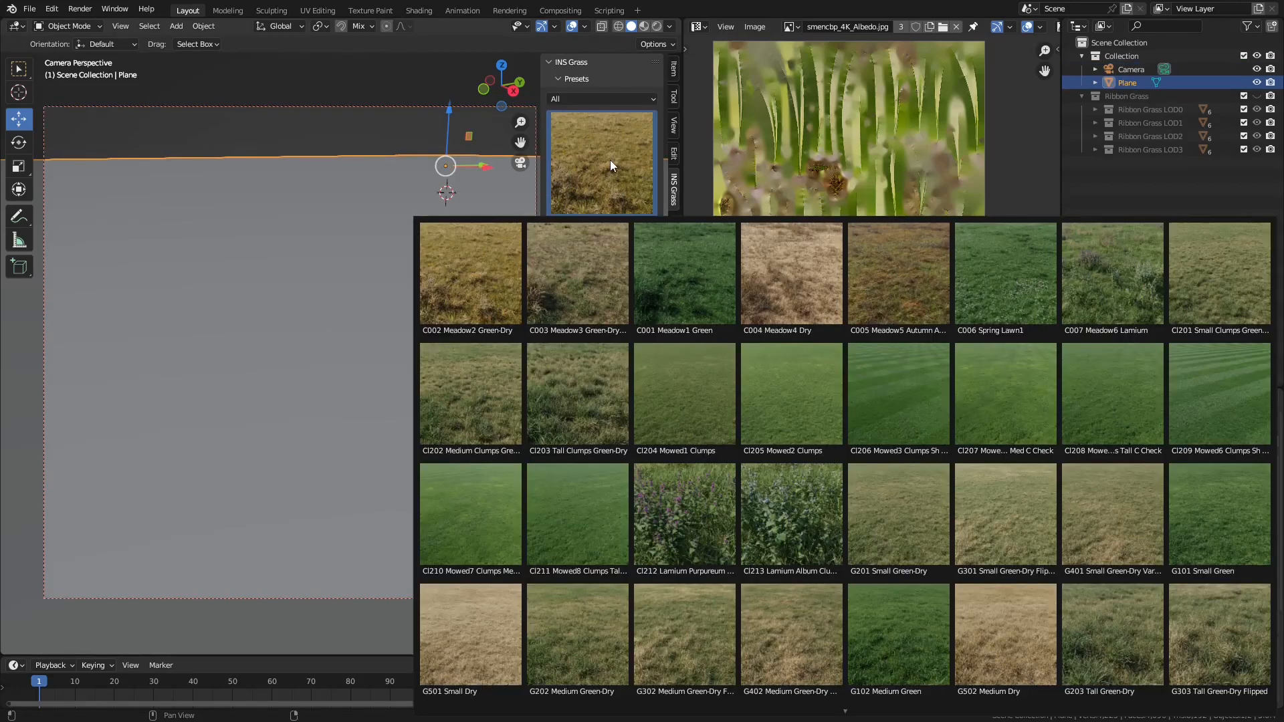
left_click(1225, 286)
left_click(602, 230)
left_click_drag(681, 232, 837, 232)
left_click_drag(699, 301, 664, 301)
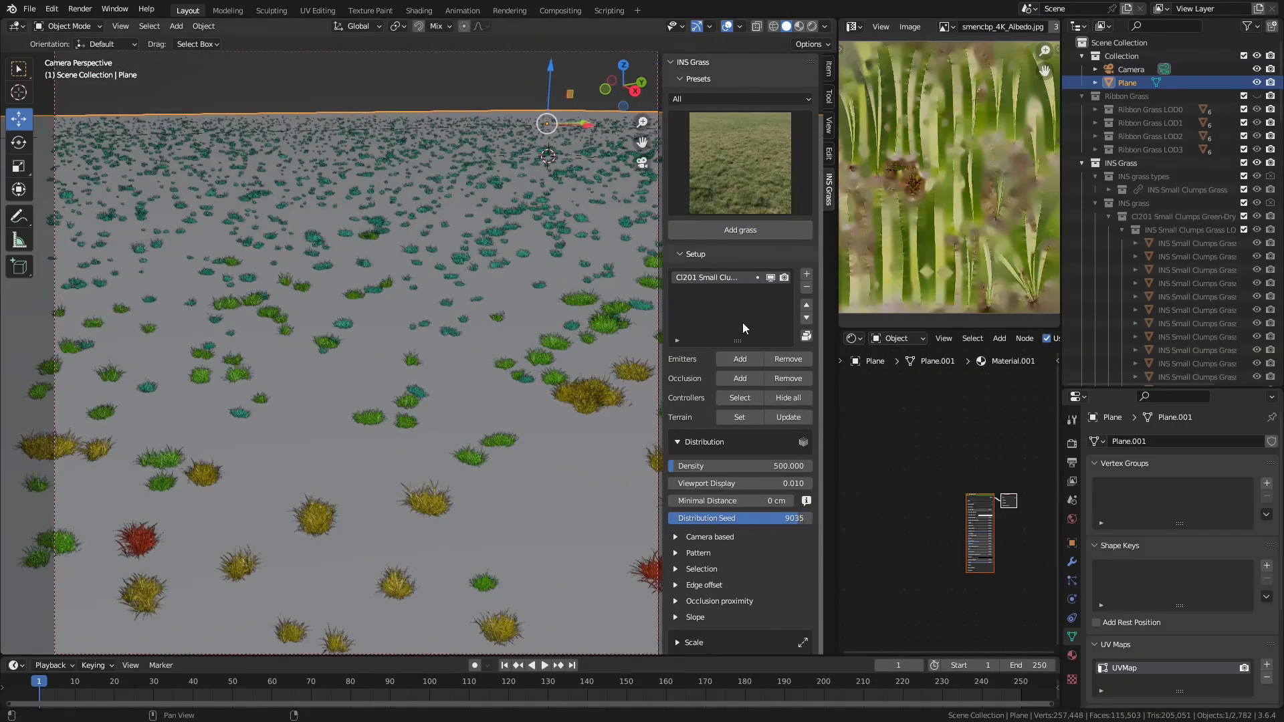
Replace the preset's LOD0 to LOD3 collections with Ribbon Grass LOD0, LOD1, LOD2 and LOD3 respectively.
scroll(743, 322, "down", 5)
left_click(678, 565)
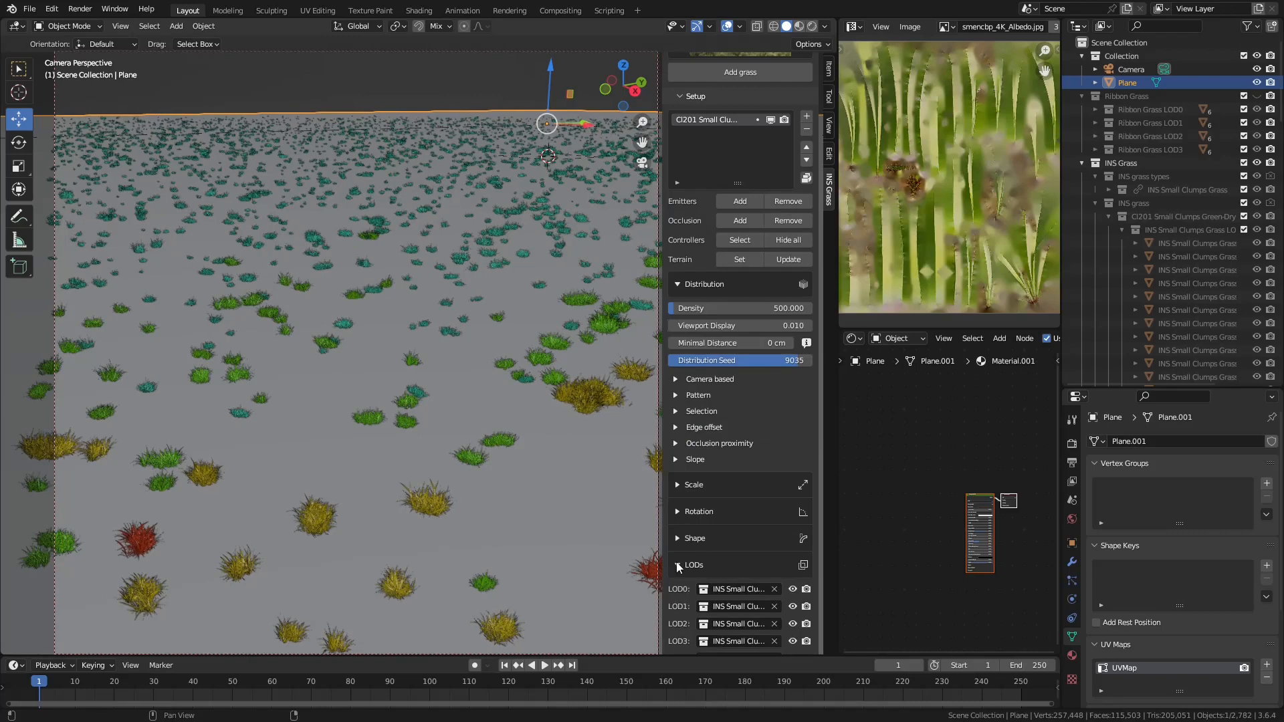
scroll(780, 479, "down", 7)
left_click(729, 375)
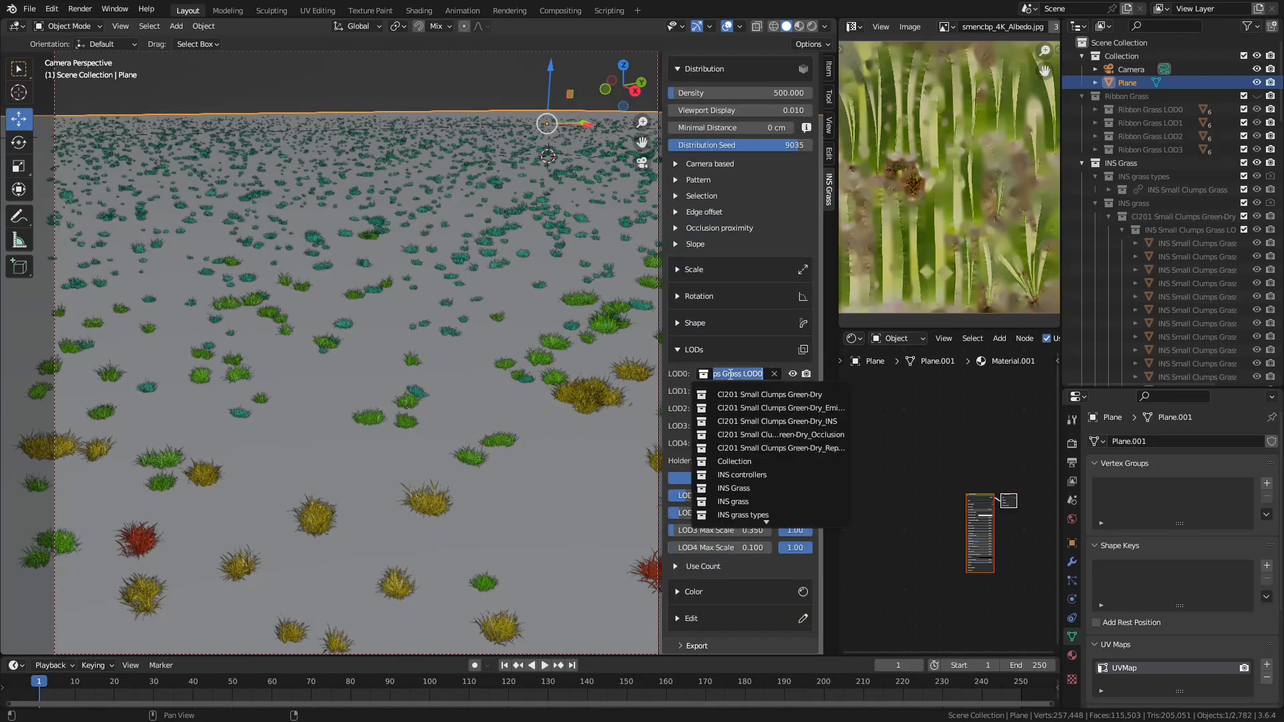
scroll(743, 472, "down", 5)
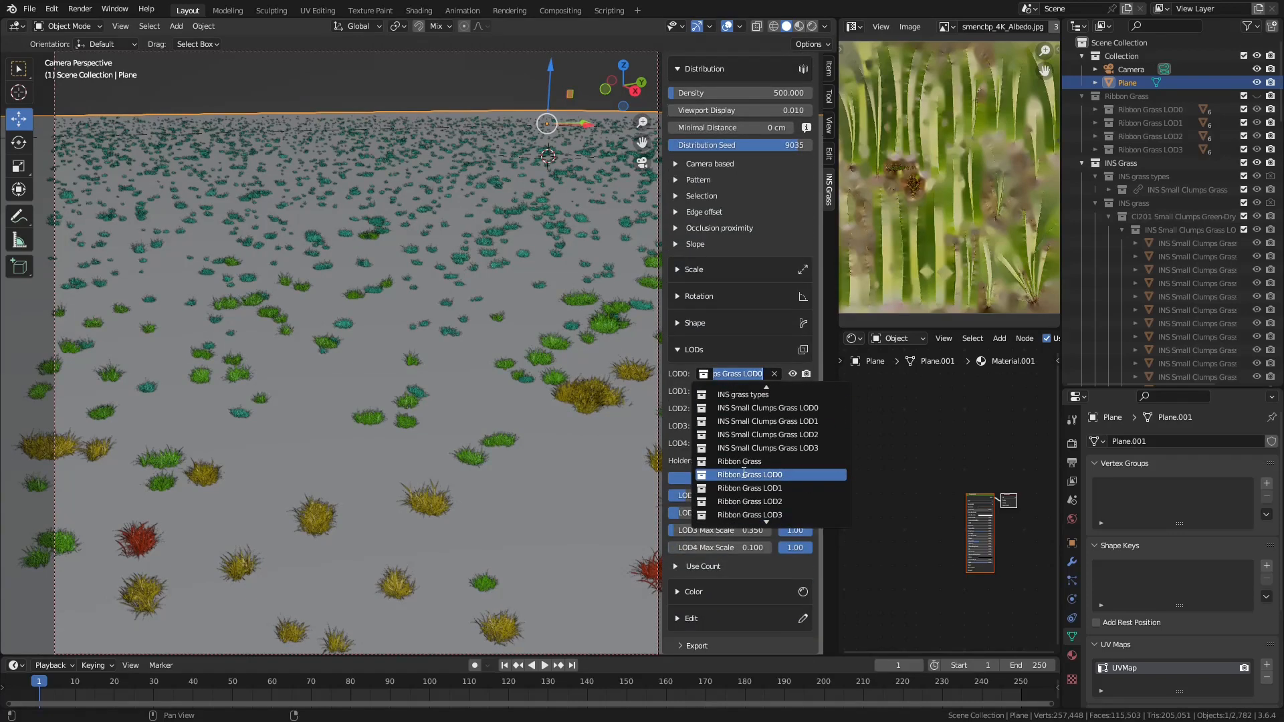
left_click(744, 474)
left_click_drag(1151, 132, 736, 426)
Set LOD1 Max Scale to 1.402 and LOD2 Max Scale to 0.895, and check the camera's focal length.
left_click_drag(709, 496, 689, 513)
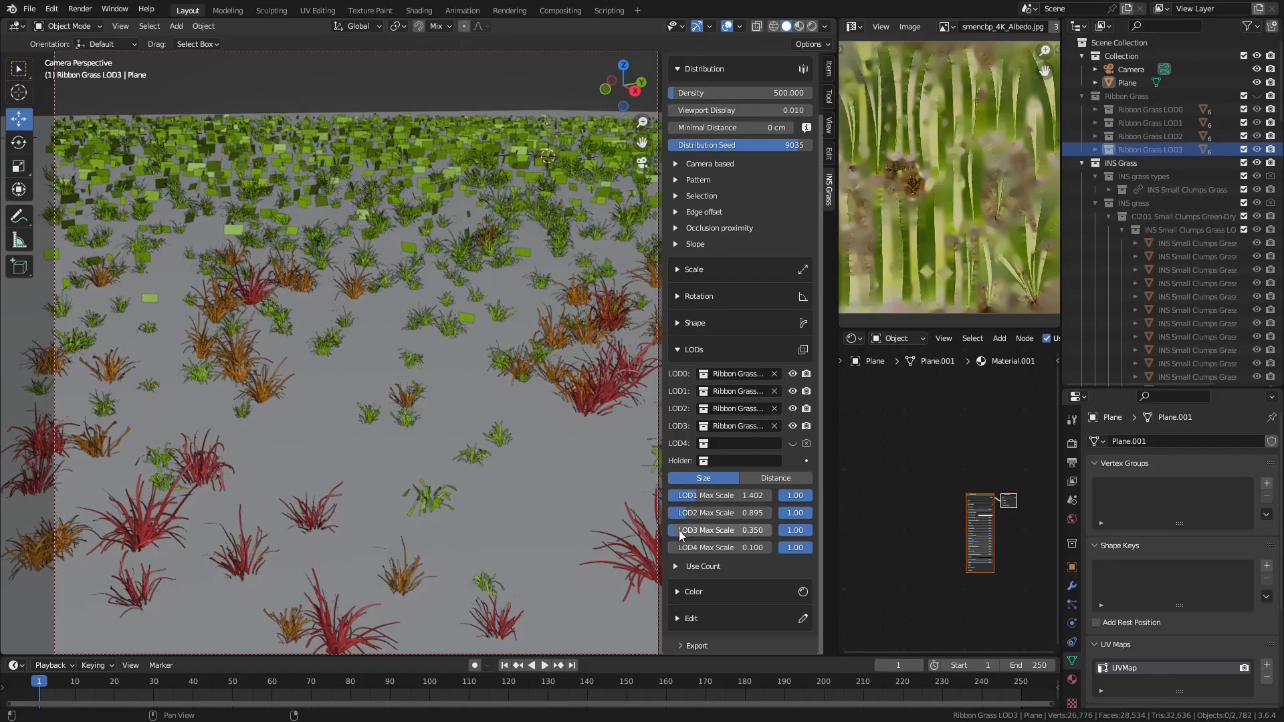
left_click(1127, 69)
mouse_move(1181, 506)
left_mouse_down()
mouse_move(1250, 505)
mouse_move(1186, 504)
left_mouse_up()
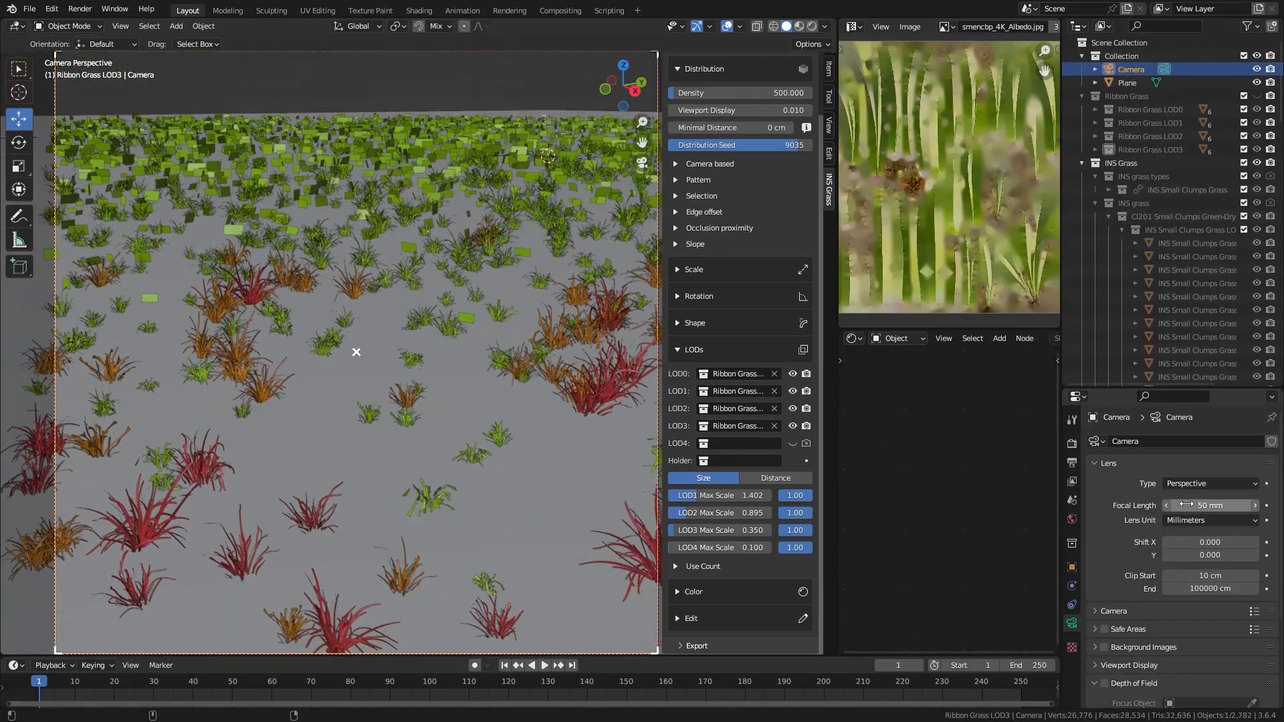
Try out the grass Slenderness and Wind Effect settings, temporarily hiding LOD0, LOD1 and LOD2 to isolate the billboards.
left_click(677, 324)
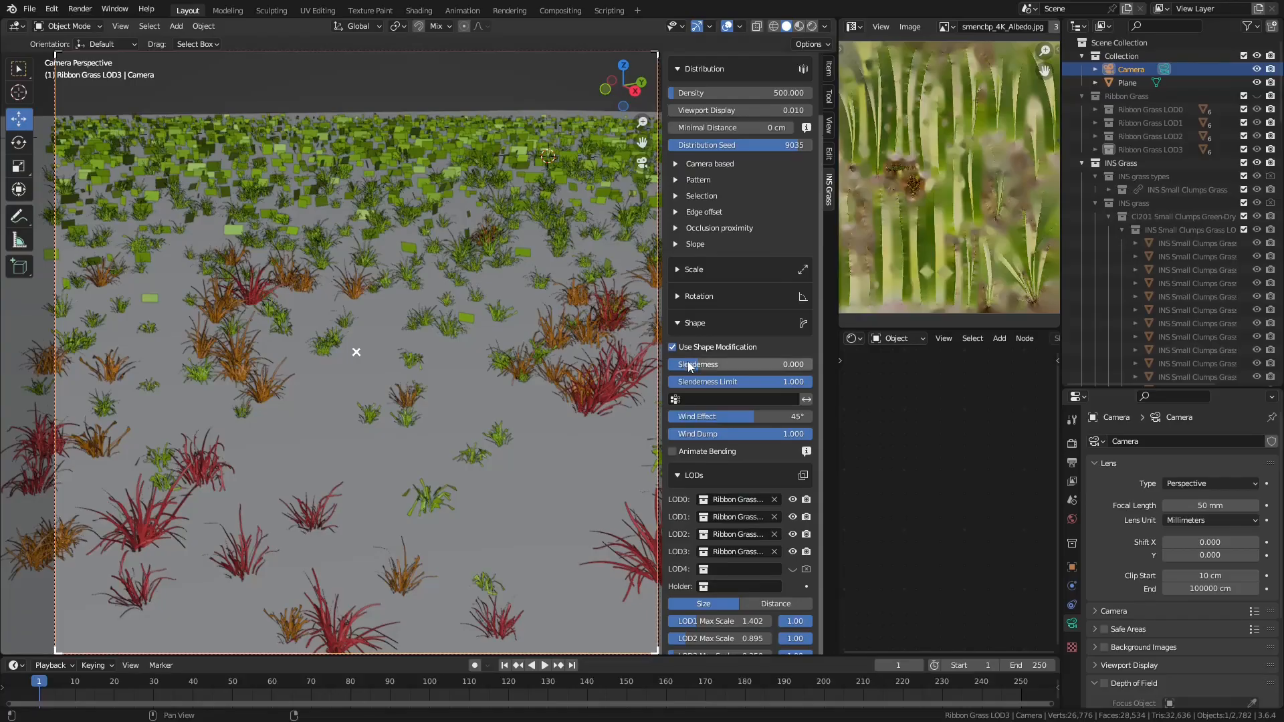
mouse_move(718, 364)
left_mouse_down()
mouse_move(683, 365)
mouse_move(701, 365)
left_mouse_up()
mouse_move(754, 416)
left_mouse_down()
mouse_move(778, 416)
mouse_move(741, 416)
left_mouse_up()
left_click(792, 499)
left_click(793, 517)
left_click(793, 535)
mouse_move(749, 414)
left_mouse_down()
mouse_move(662, 416)
mouse_move(728, 419)
left_mouse_up()
left_click(792, 535)
left_click(793, 517)
left_click(792, 500)
Set the grass Viewport Display to 0.25, LOD1 Max Scale to 1.768 and LOD2 Max Scale to 1.165.
left_click(779, 110)
type("0.2")
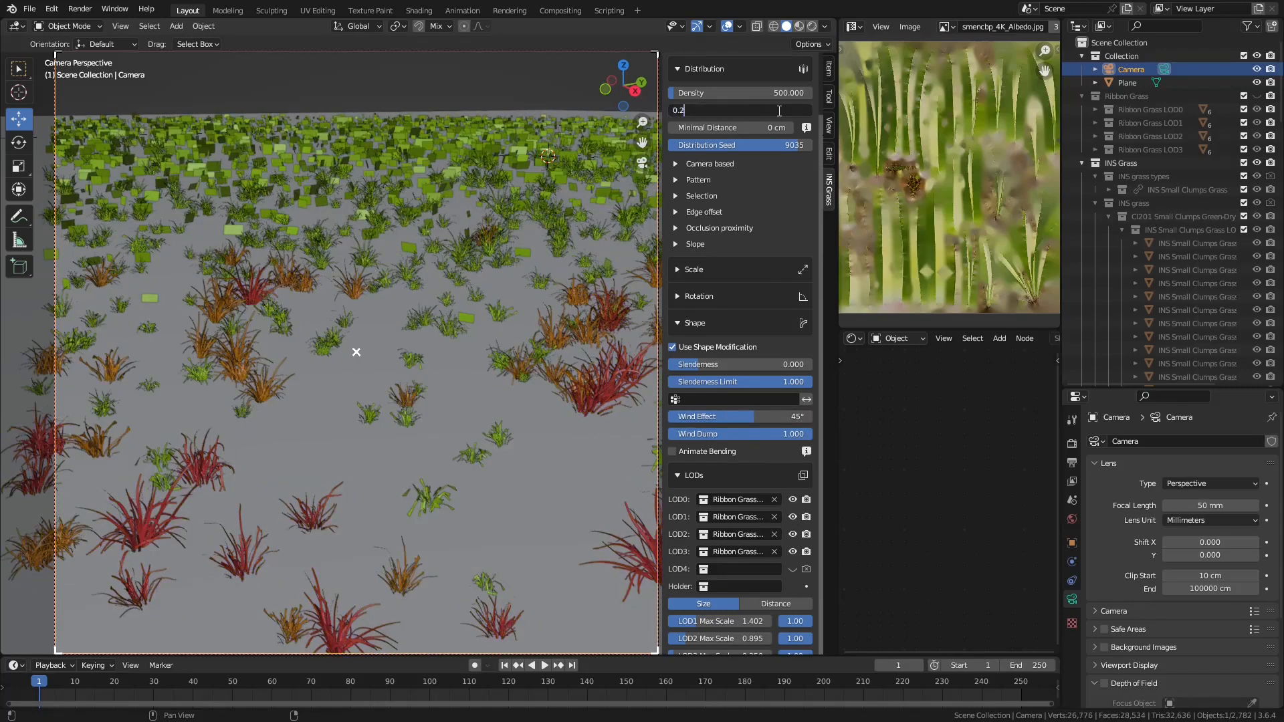
type("5")
key("Return")
left_click_drag(697, 620, 705, 620)
left_click_drag(699, 638, 693, 639)
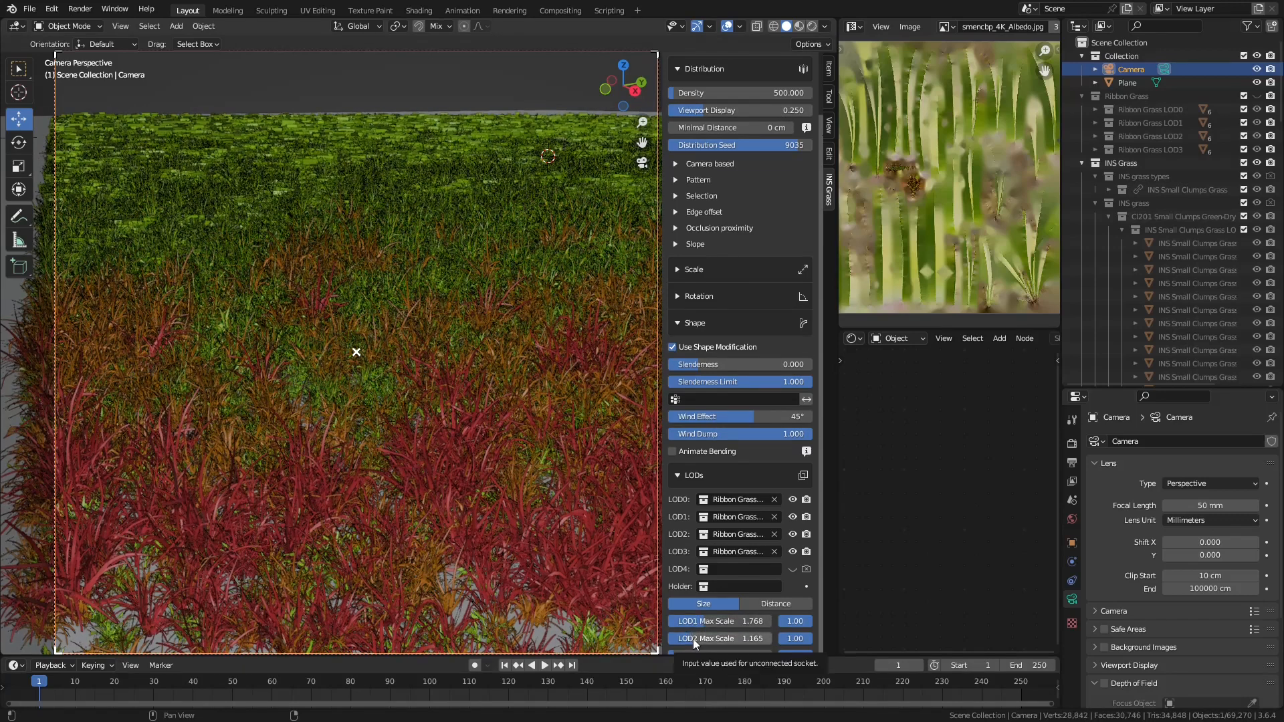
Switch the viewport to rendered shading and restrict the render region to the distant grass near the horizon.
left_click(811, 25)
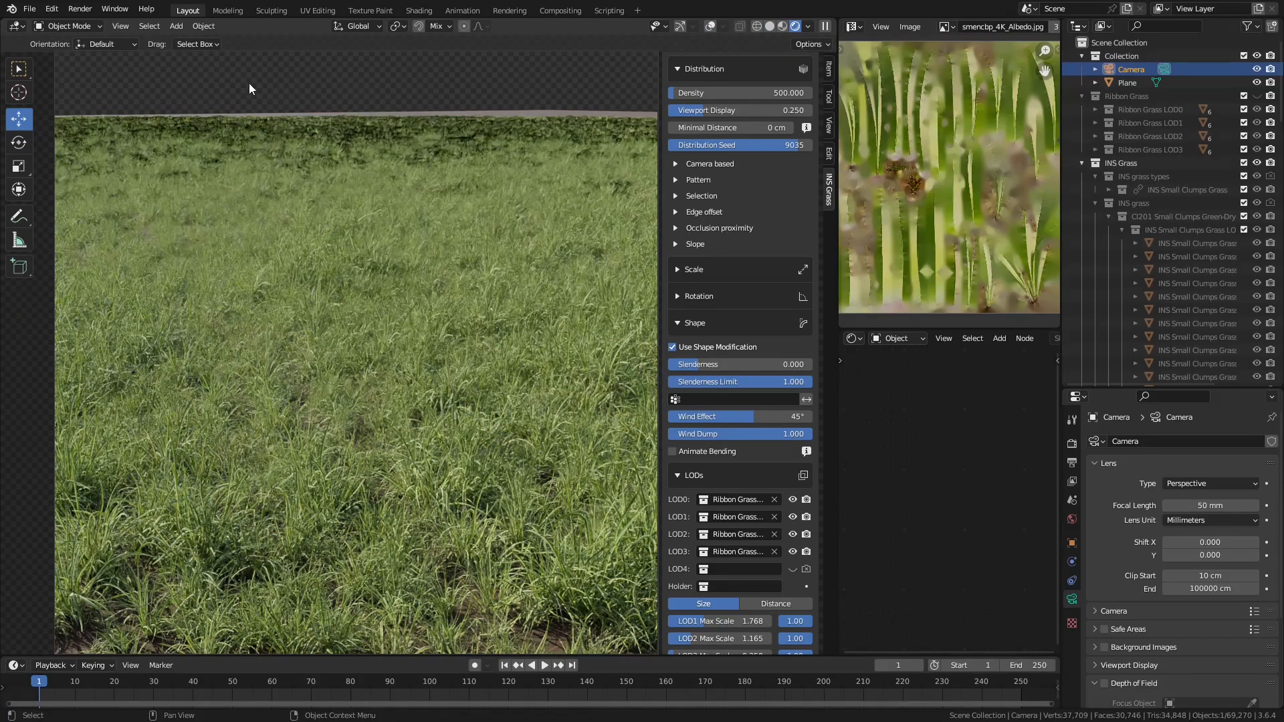
key("ctrl+b")
left_click_drag(241, 94, 517, 241)
scroll(415, 164, "up", 4)
middle_click_drag(414, 165, 401, 448, "shift")
scroll(407, 221, "up", 2)
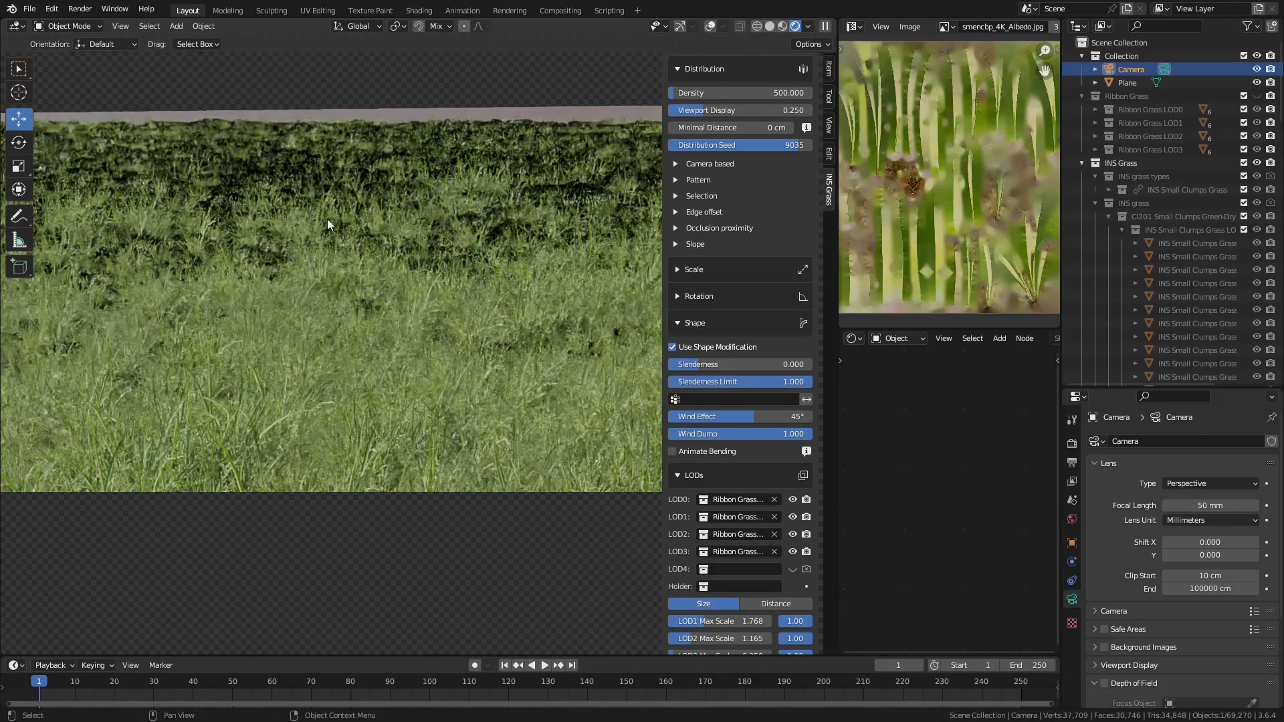
Set the Cycles maximum light bounces to 32 for both Transparent and Total.
left_click(1072, 443)
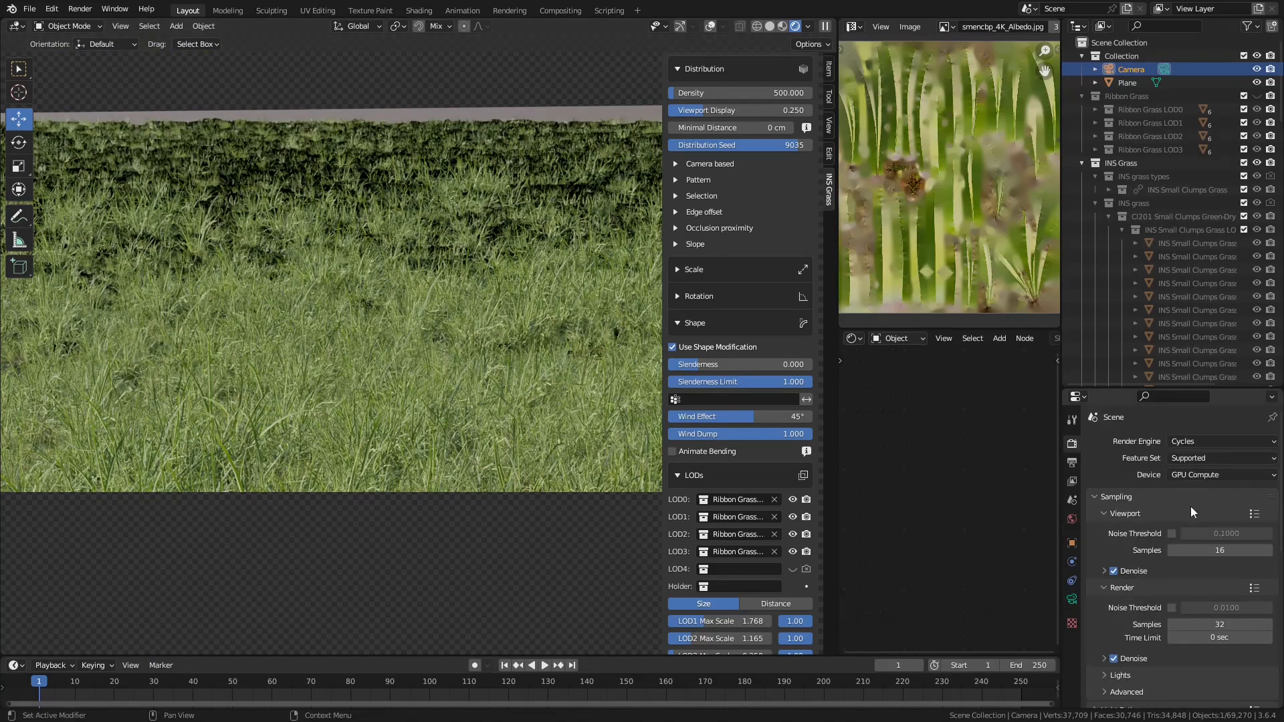
scroll(1197, 508, "down", 10)
left_click(1218, 525)
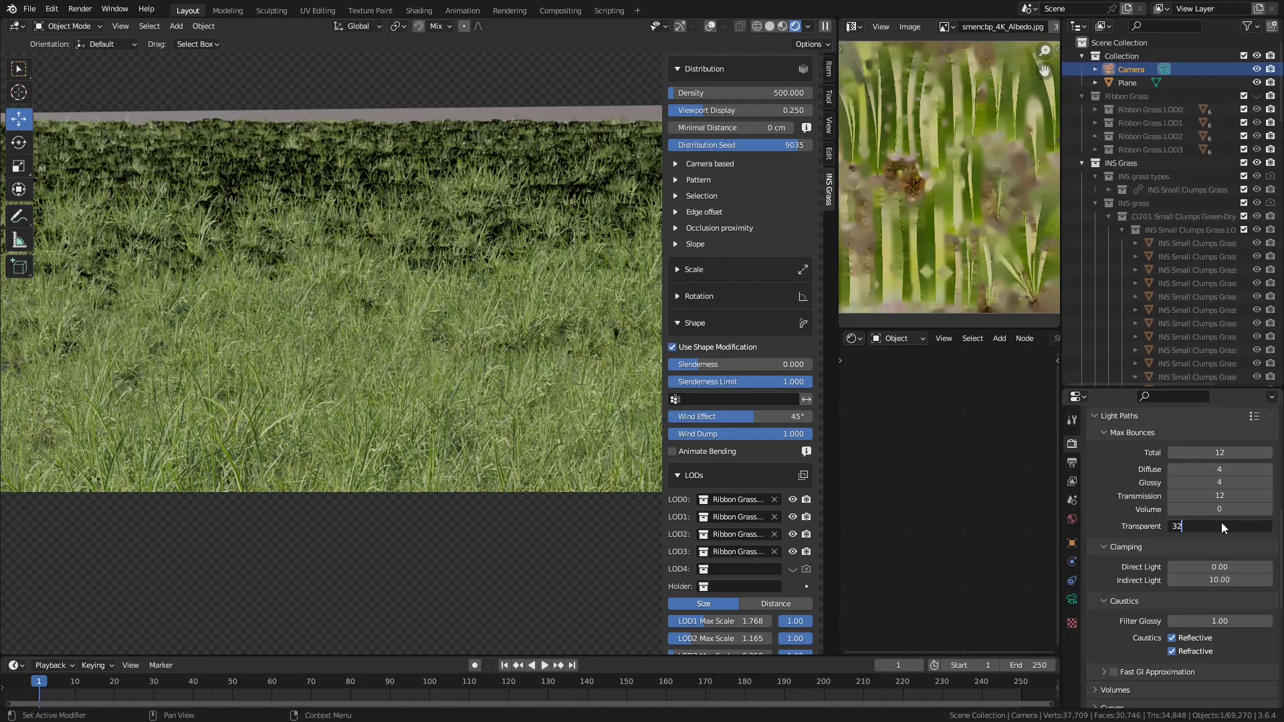
key("Return")
left_click(1213, 452)
key("Return")
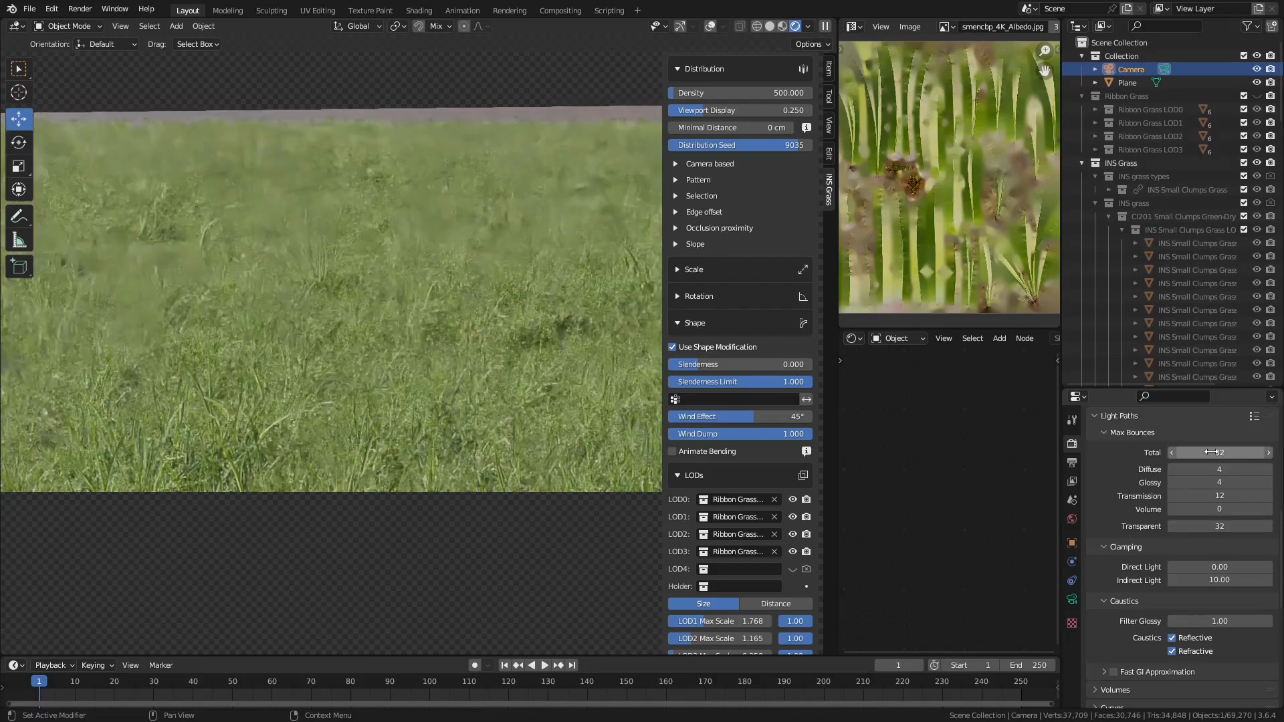
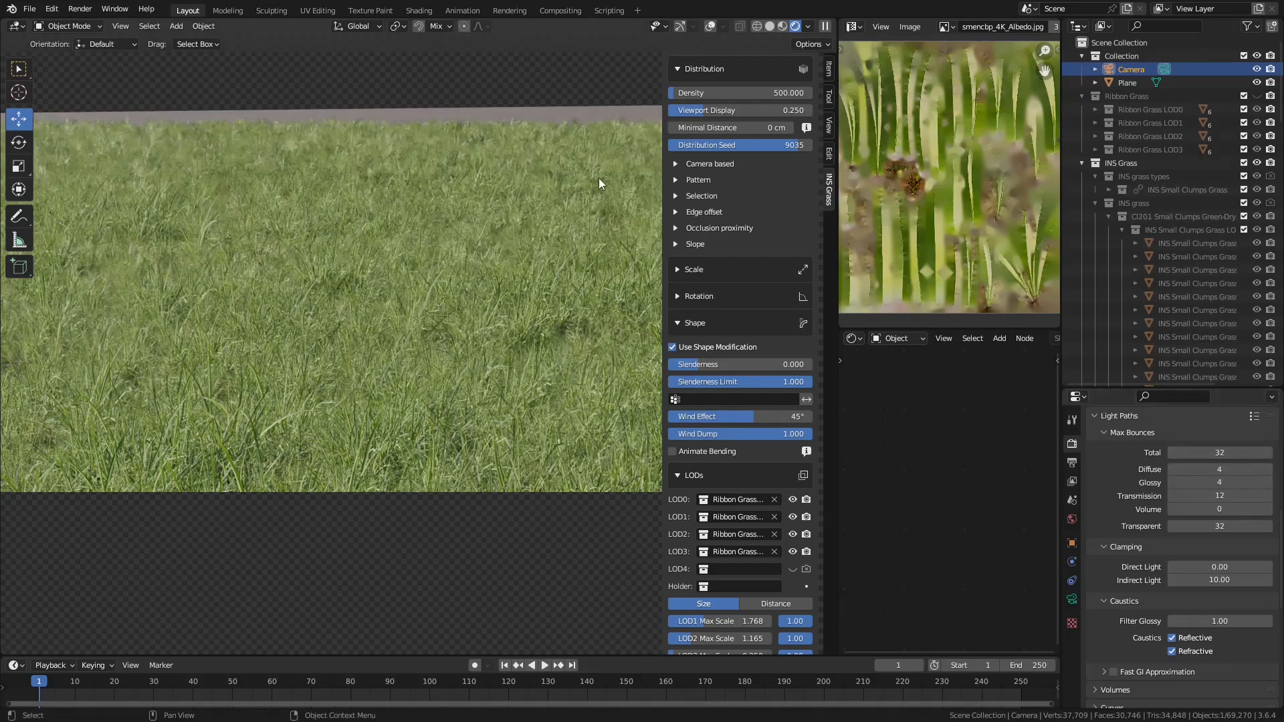
Lower the maximum Transparent bounces to 16.
left_click(1232, 529)
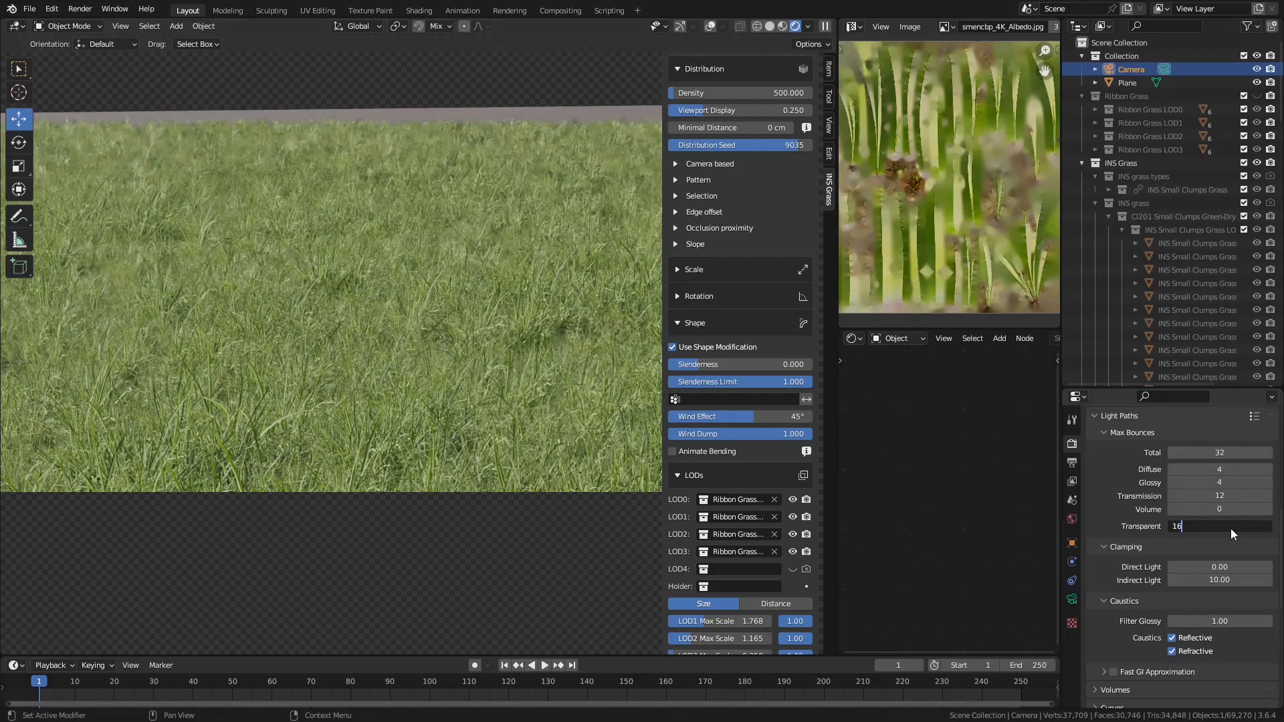
key("Return")
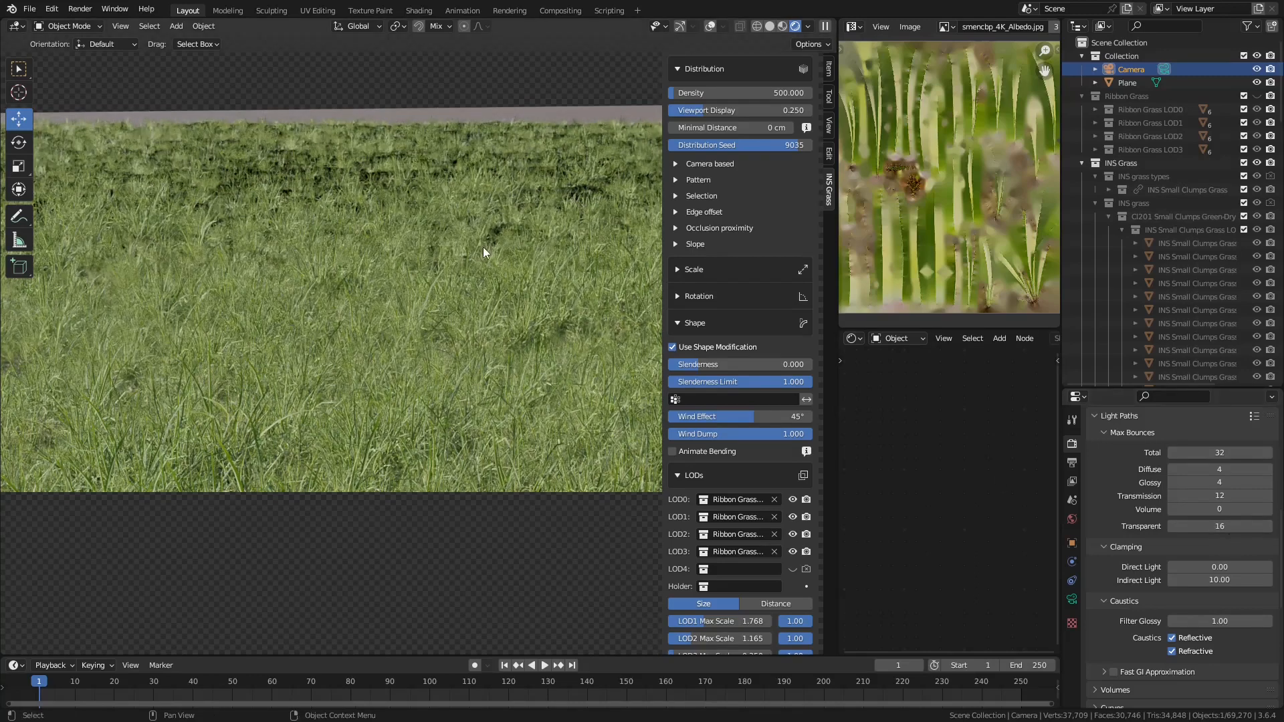
scroll(772, 210, "up", 10)
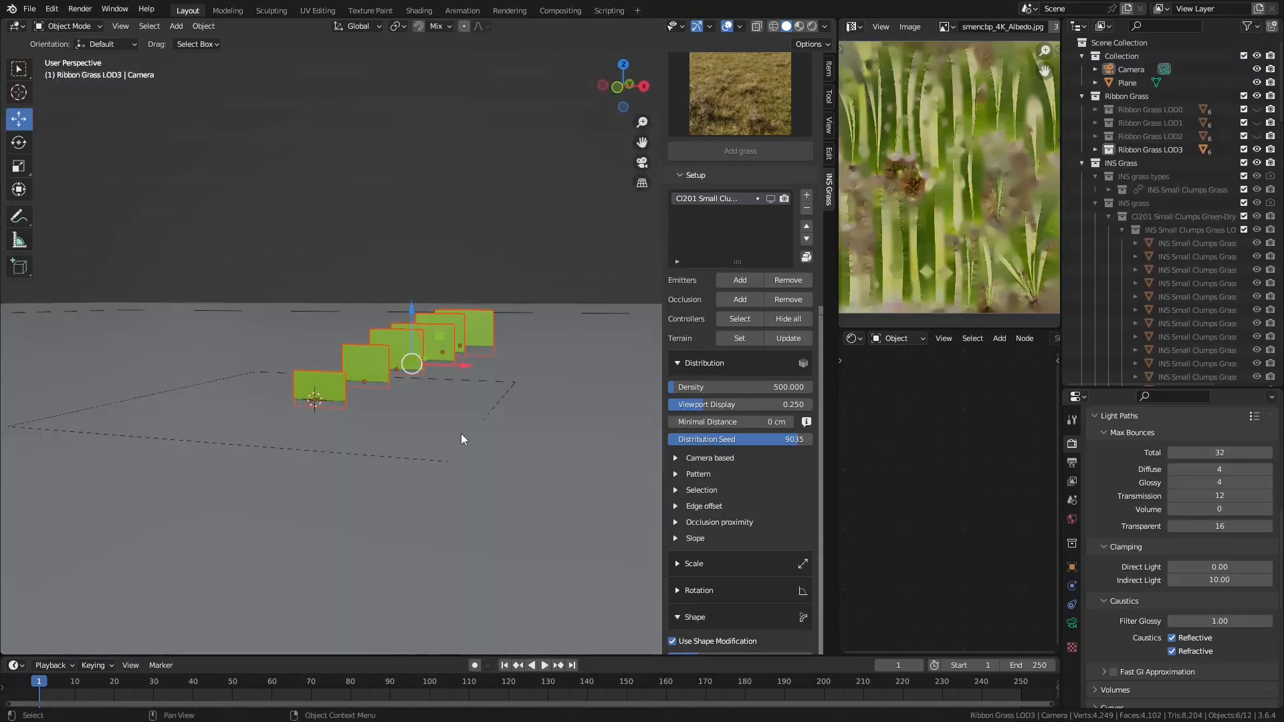
Switch the viewport to material preview and frame the row of LOD3 grass billboards up close.
key("z")
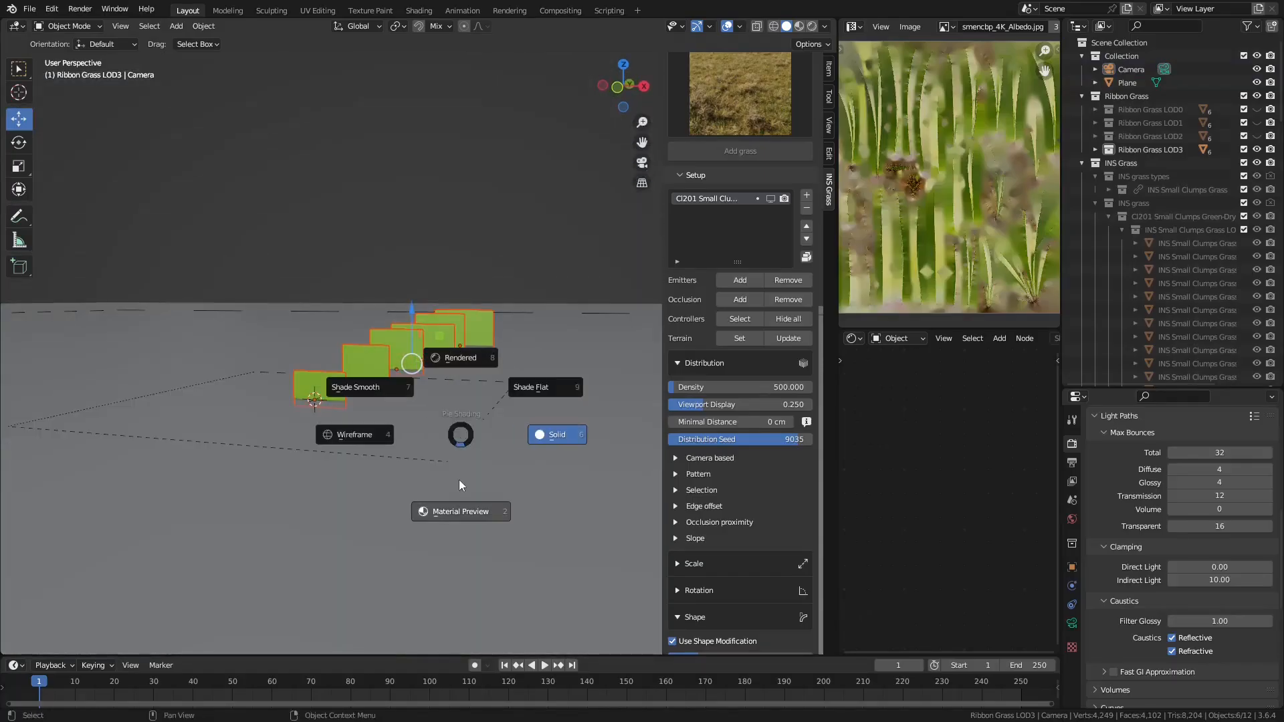
left_click(460, 510)
middle_click_drag(460, 510, 417, 454)
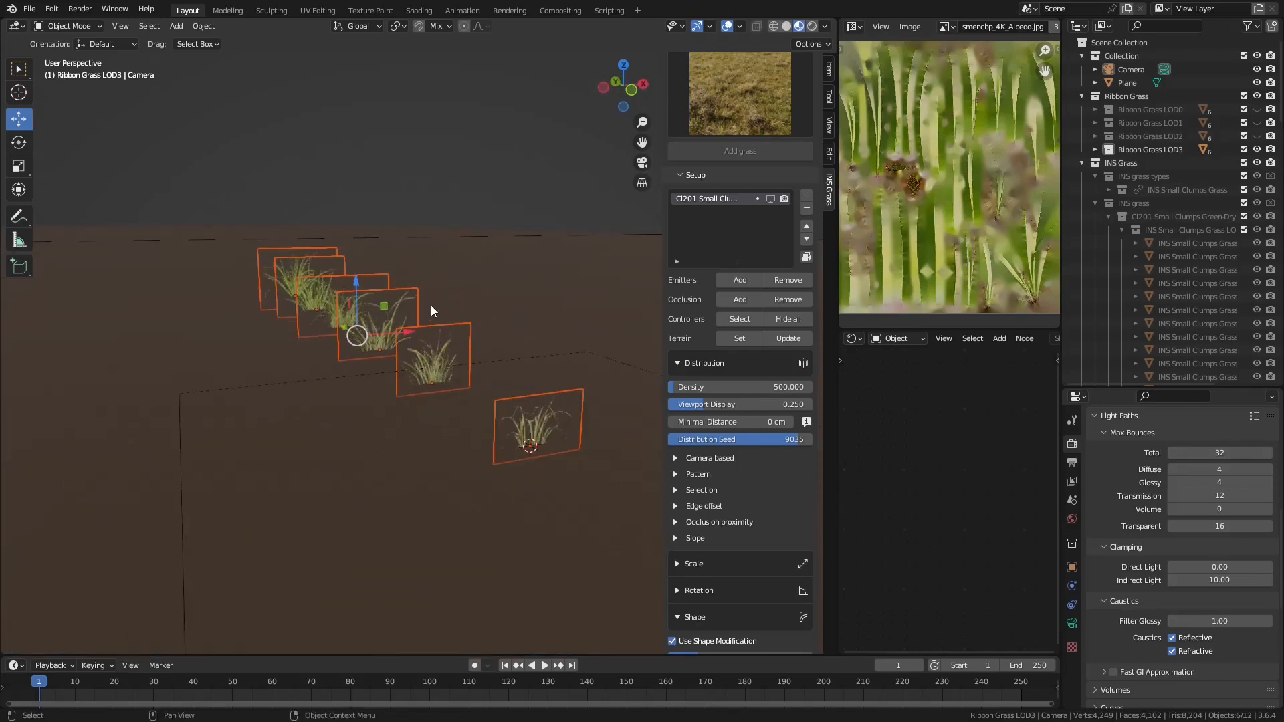
middle_click_drag(521, 430, 464, 436, "shift")
scroll(464, 436, "up", 2)
middle_click_drag(518, 494, 514, 483)
Subdivide all six Ribbon Grass LOD3 billboards together with 2 cuts and return to object mode.
left_click(434, 386)
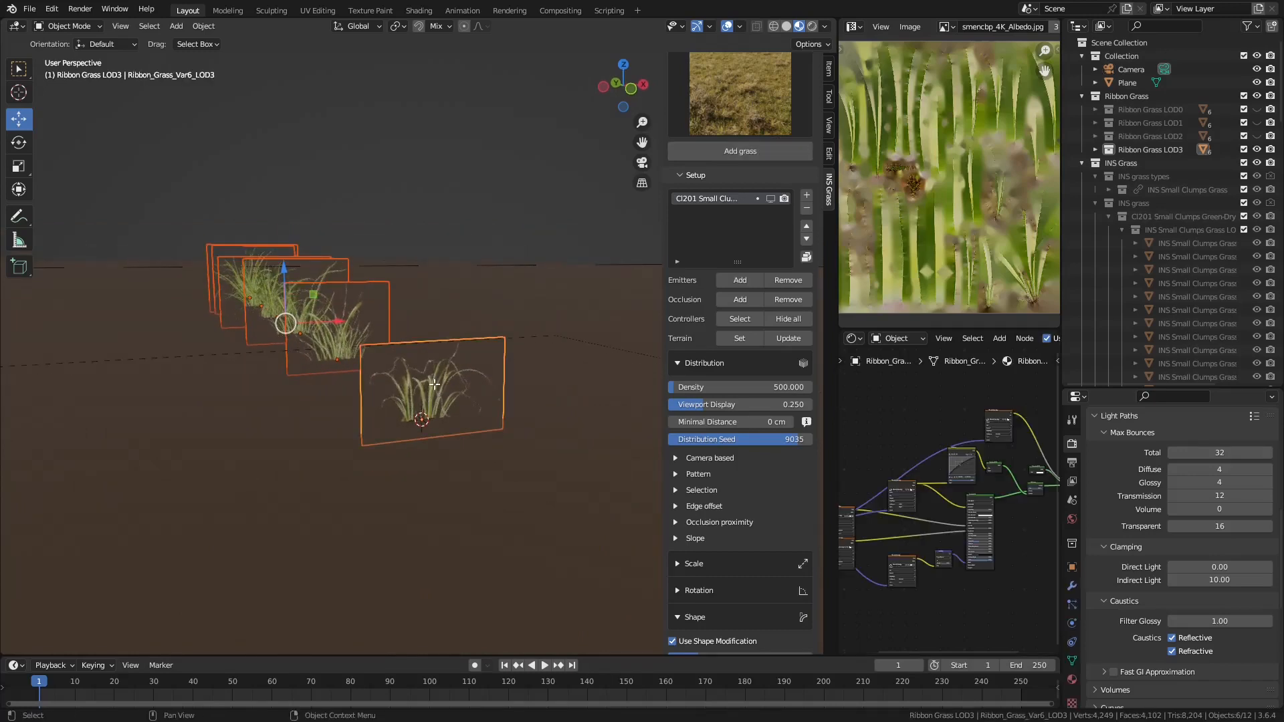
key("Tab")
right_click(456, 309)
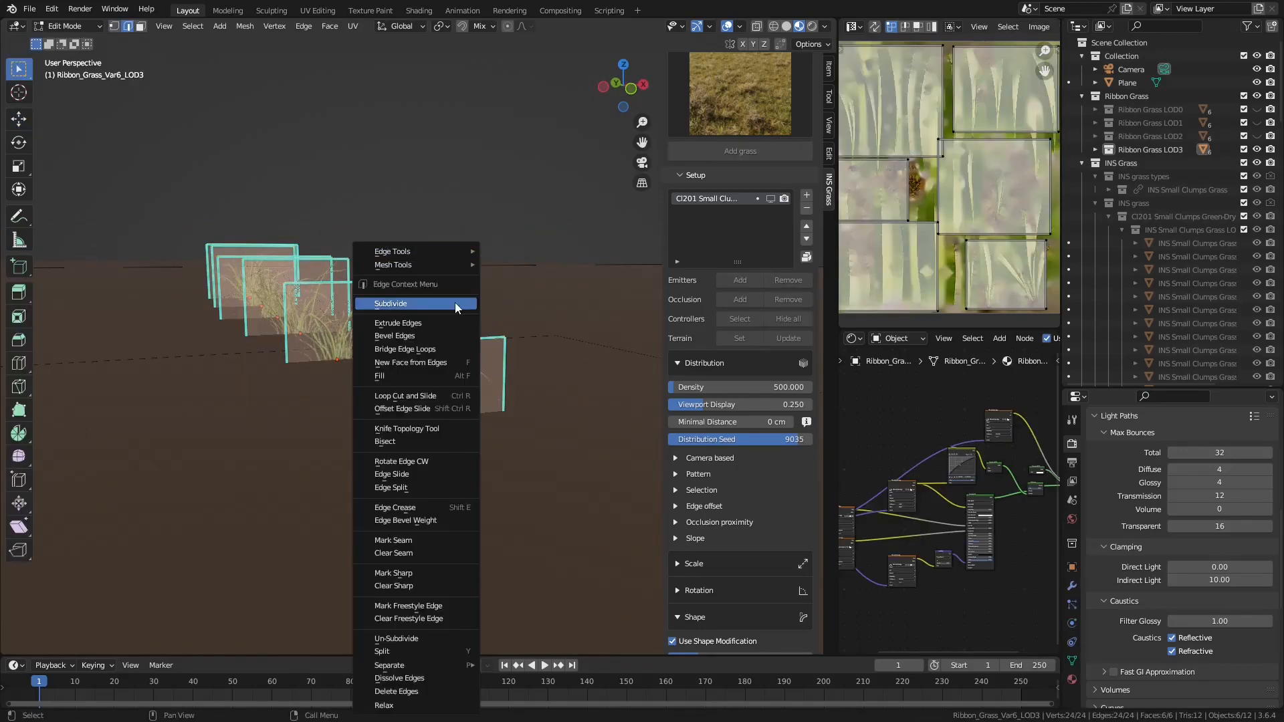
left_click(457, 307)
left_click(101, 640)
left_click(219, 551)
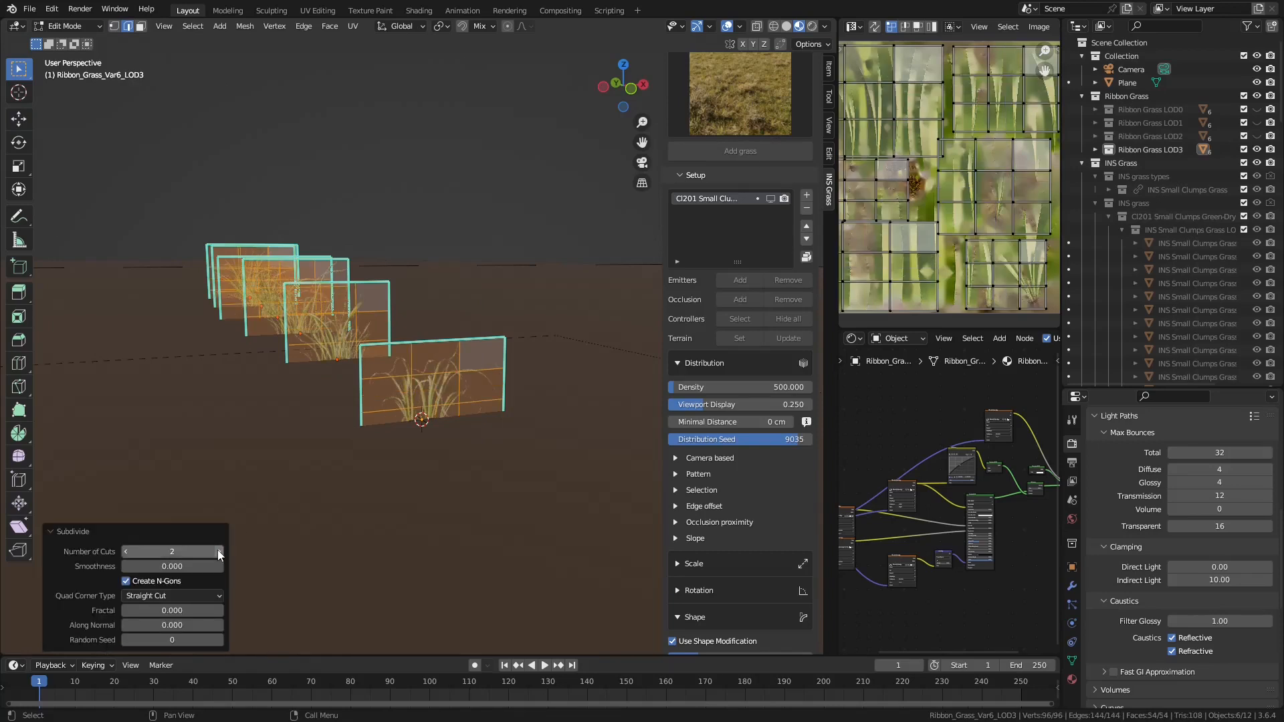
key("Tab")
Isolate Ribbon_Grass_Var6_LOD3 and preview its Billboard_4K_Opacity.jpg texture directly as the material's surface.
left_click(444, 367)
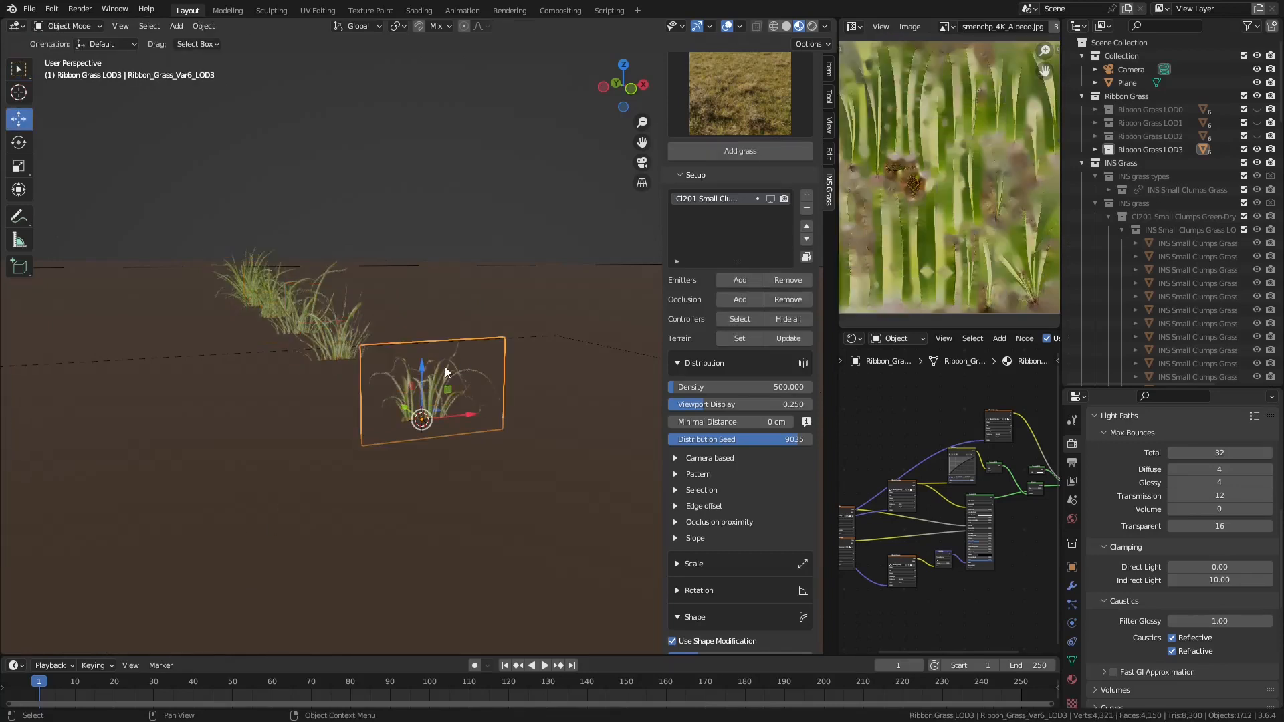
key("KP_Divide")
middle_click_drag(499, 422, 470, 408)
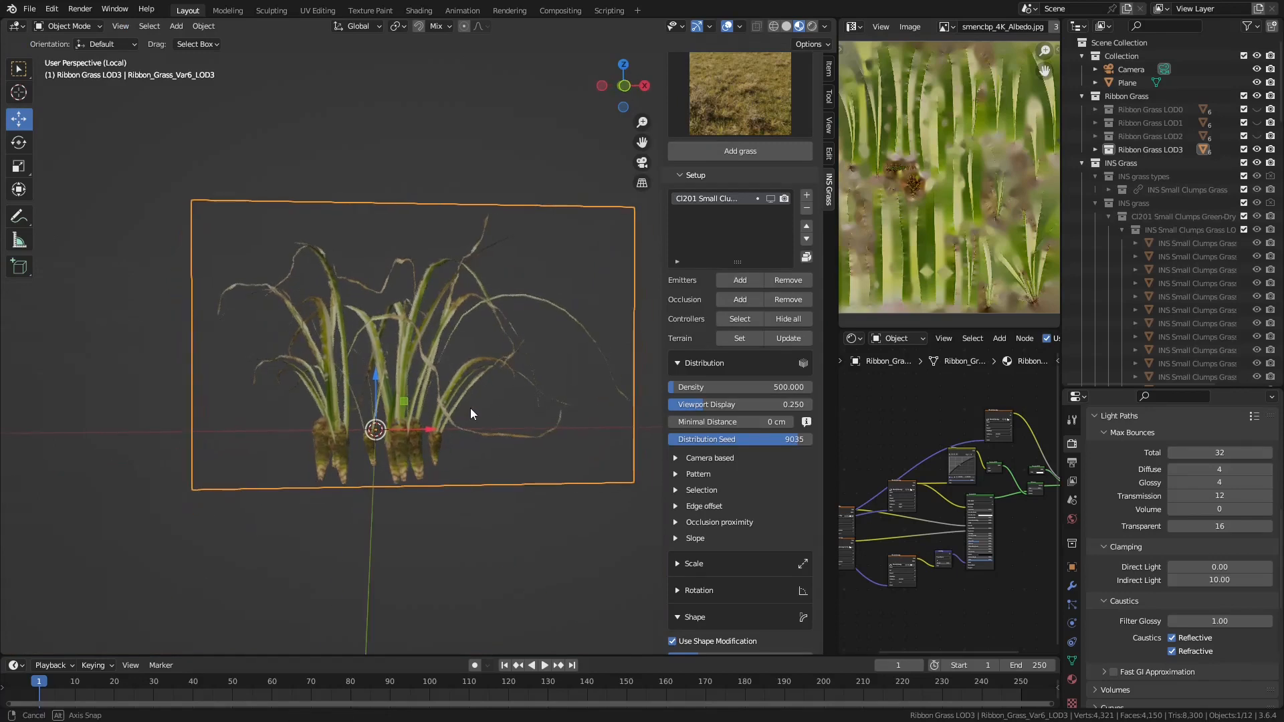
scroll(899, 496, "up", 8)
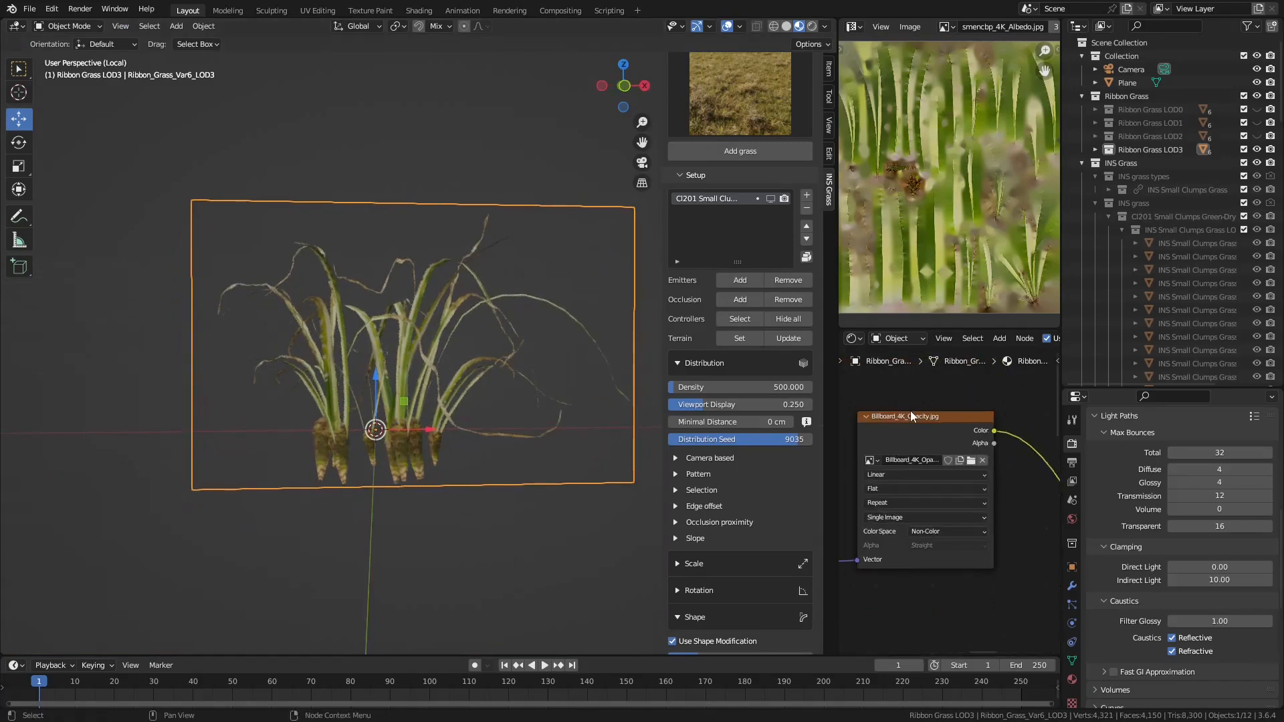
left_click(1072, 679)
scroll(1209, 458, "up", 3)
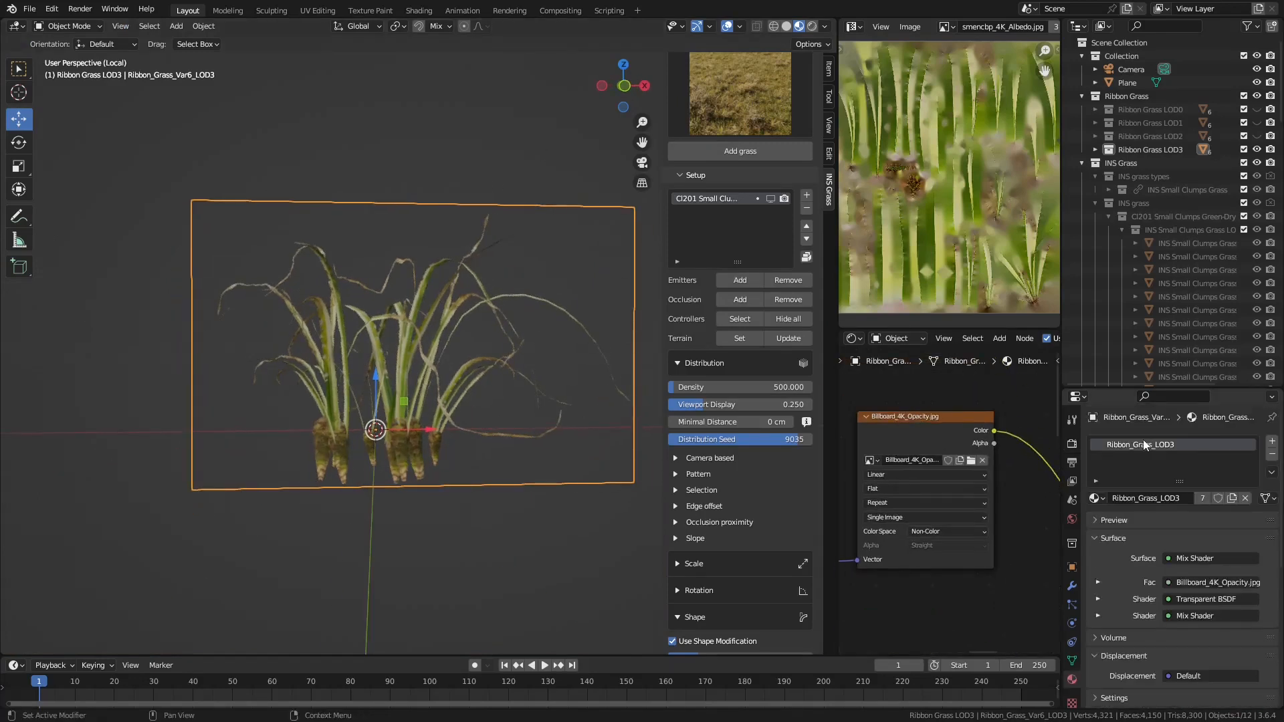
left_click(902, 415, "ctrl+shift")
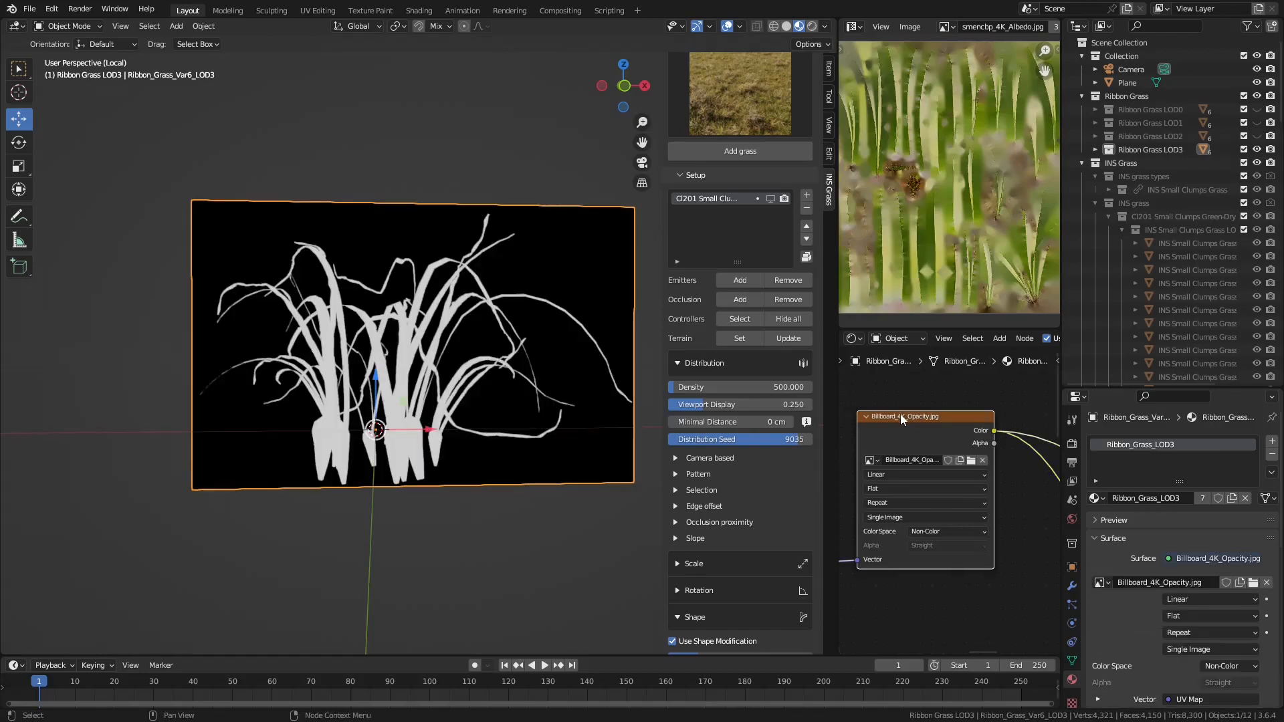
Edit the Var6 billboard's vertices in front view and slide its bottom row upward to trim the roots.
key("Tab")
key("KP_1")
key("1")
key("KP_Decimal")
left_click_drag(109, 465, 644, 538)
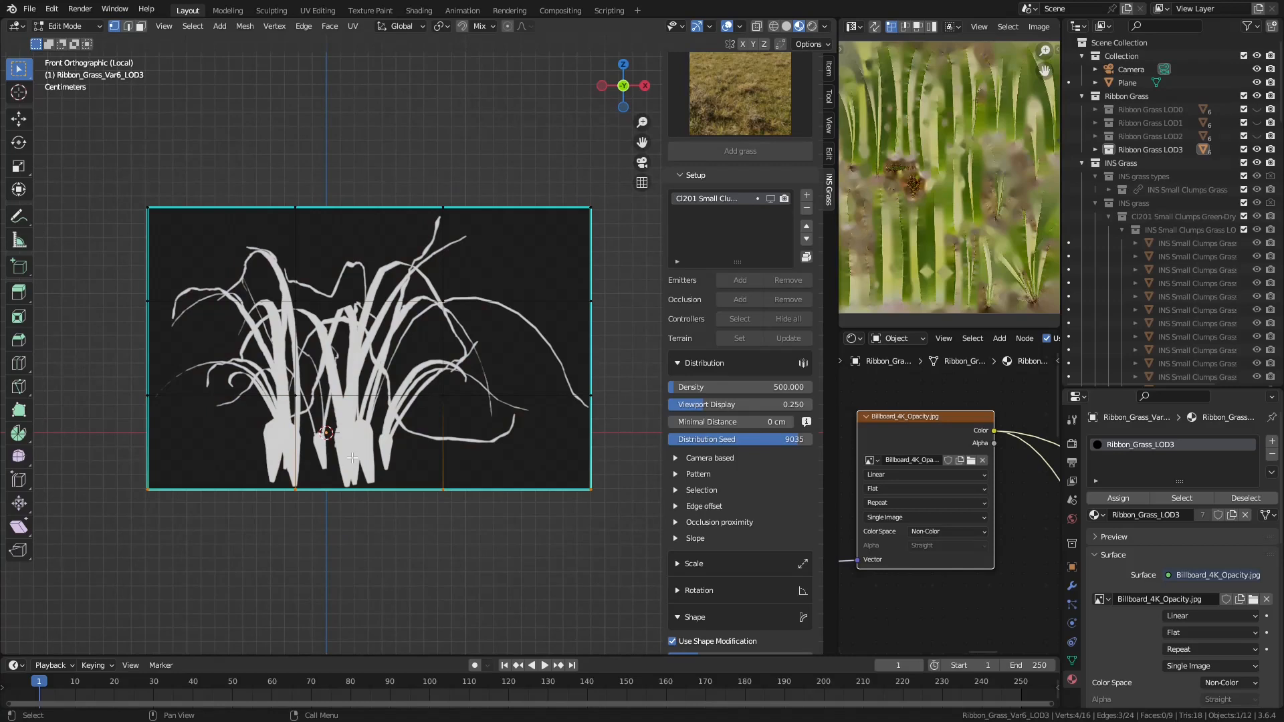
key("shift+v")
left_click(511, 482)
Slide the Var6 billboard's lower right-edge vertex slightly downward and its upper right corner inward along the top edge.
left_click(590, 405)
key("shift+v")
left_click(590, 423)
left_click(591, 208)
key("shift+v")
left_click(475, 204)
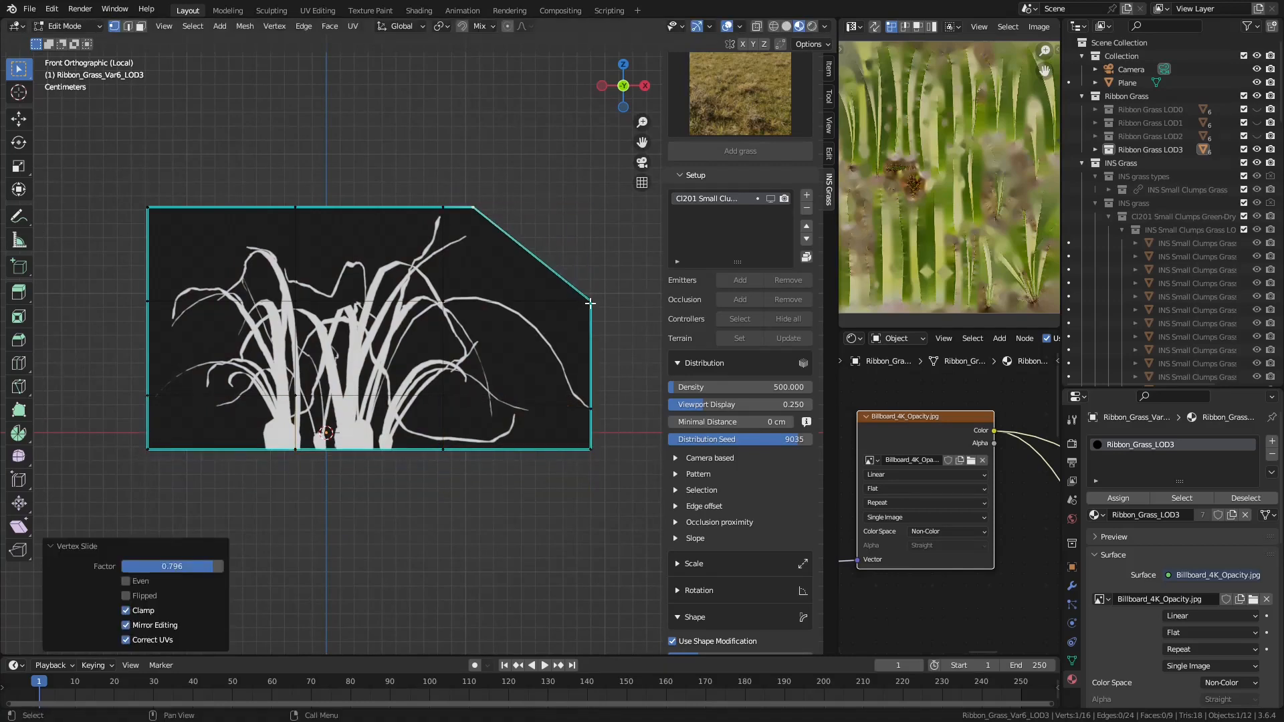
Slide the remaining right-edge vertices of the Var6 billboard inward to follow the white grass silhouette.
left_click(591, 301)
key("shift+v")
left_click(545, 299)
left_click(591, 409)
key("shift+v")
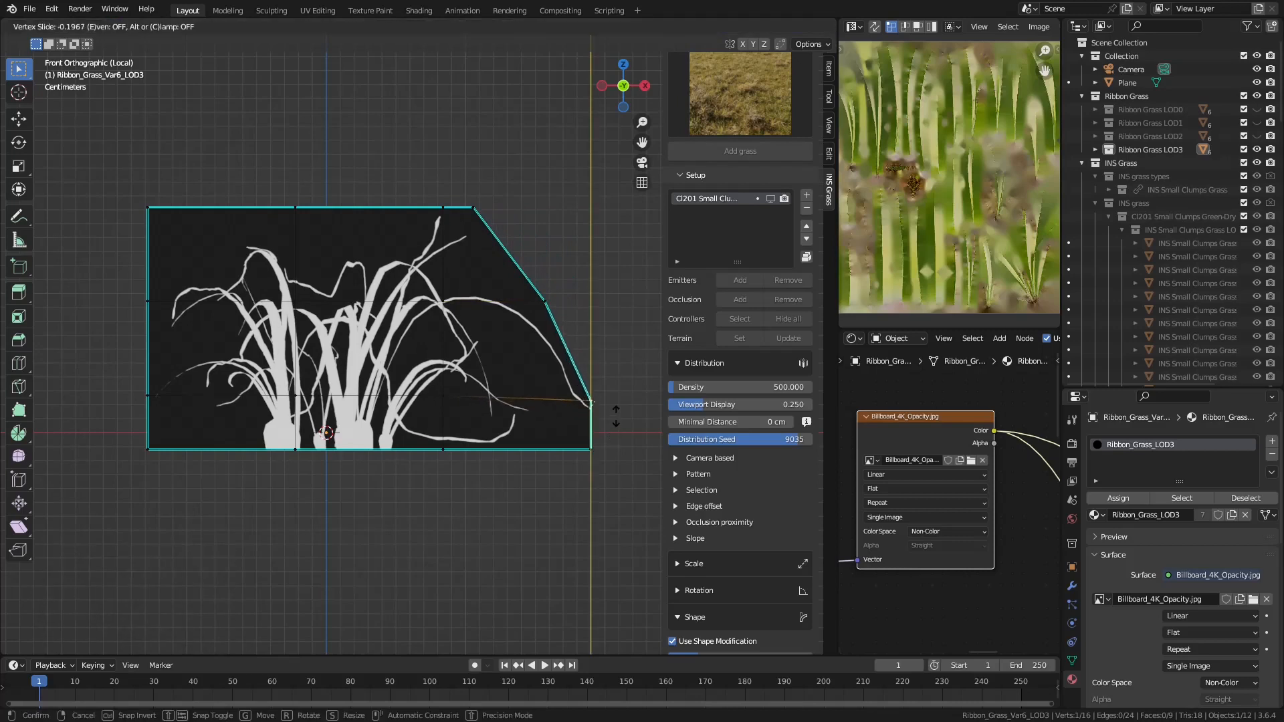
left_click(594, 402)
middle_click_drag(420, 361, 447, 376, "shift")
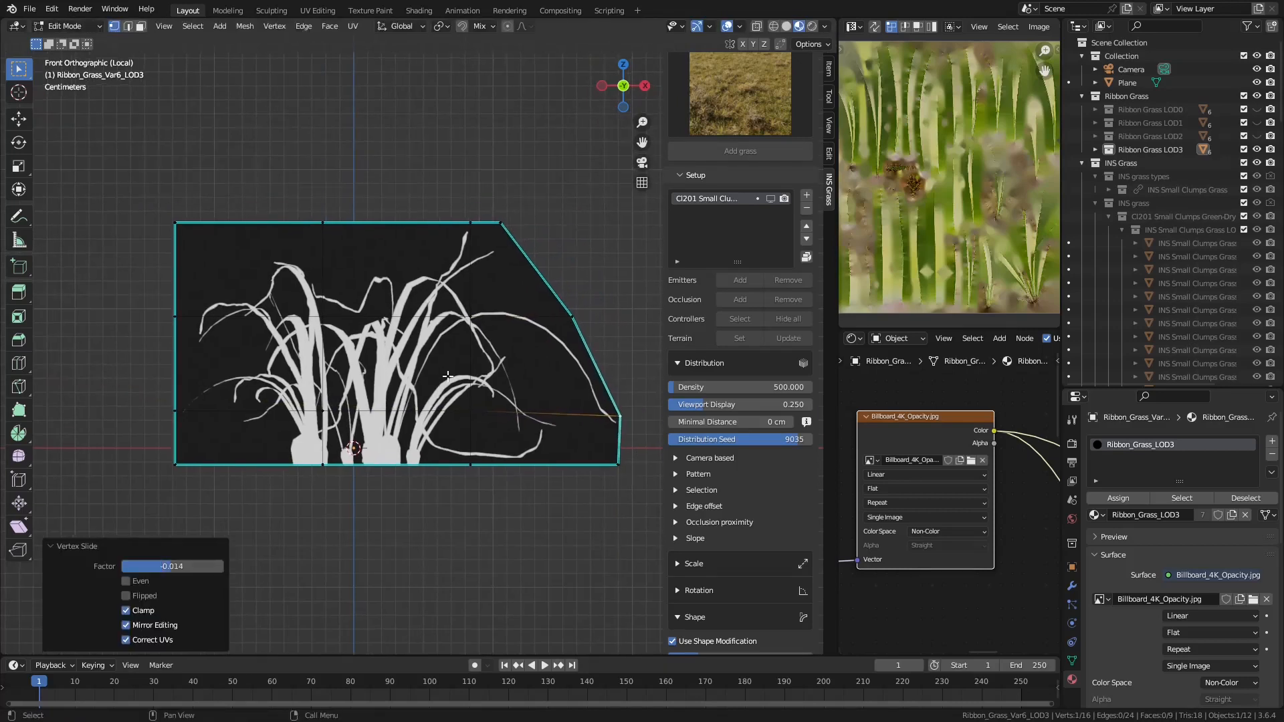
key("shift+v")
left_click(602, 444)
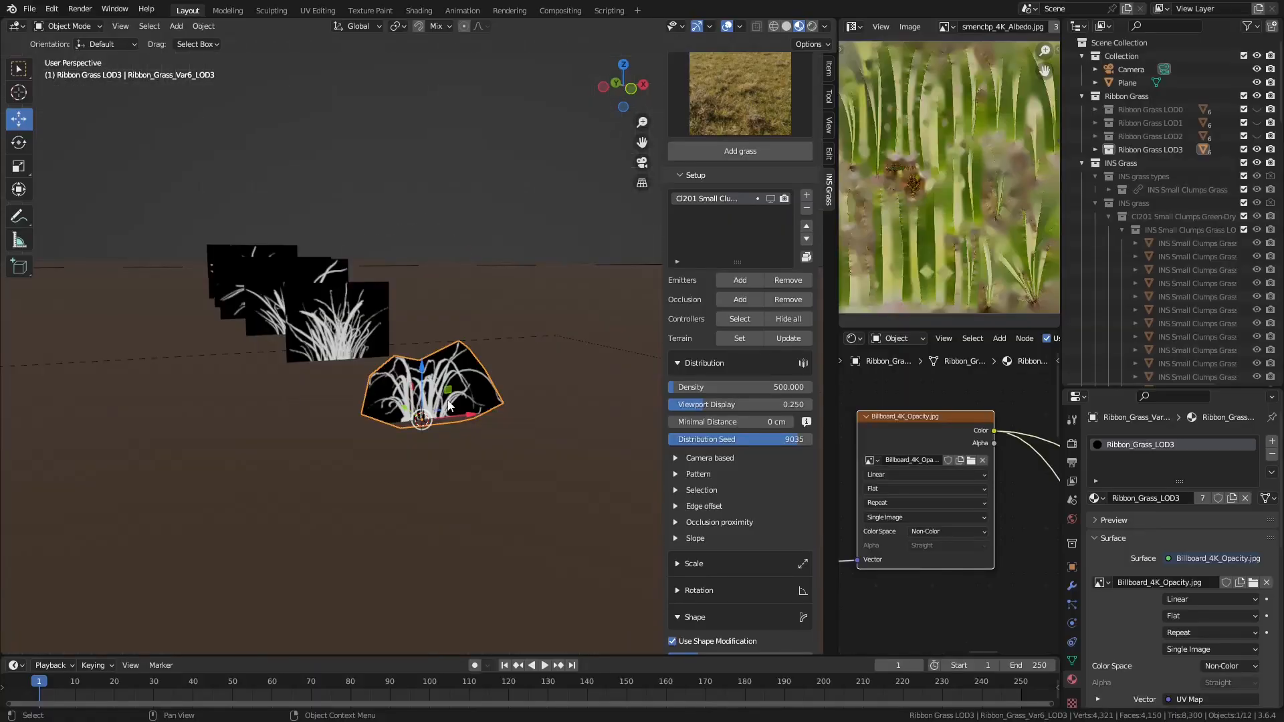
Isolate the Ribbon_Grass_Var5_LOD3 billboard and open its mesh for editing in front view.
middle_click_drag(448, 406, 375, 476, "shift")
scroll(374, 476, "up", 2)
left_click(254, 395)
key("KP_Decimal")
key("slash")
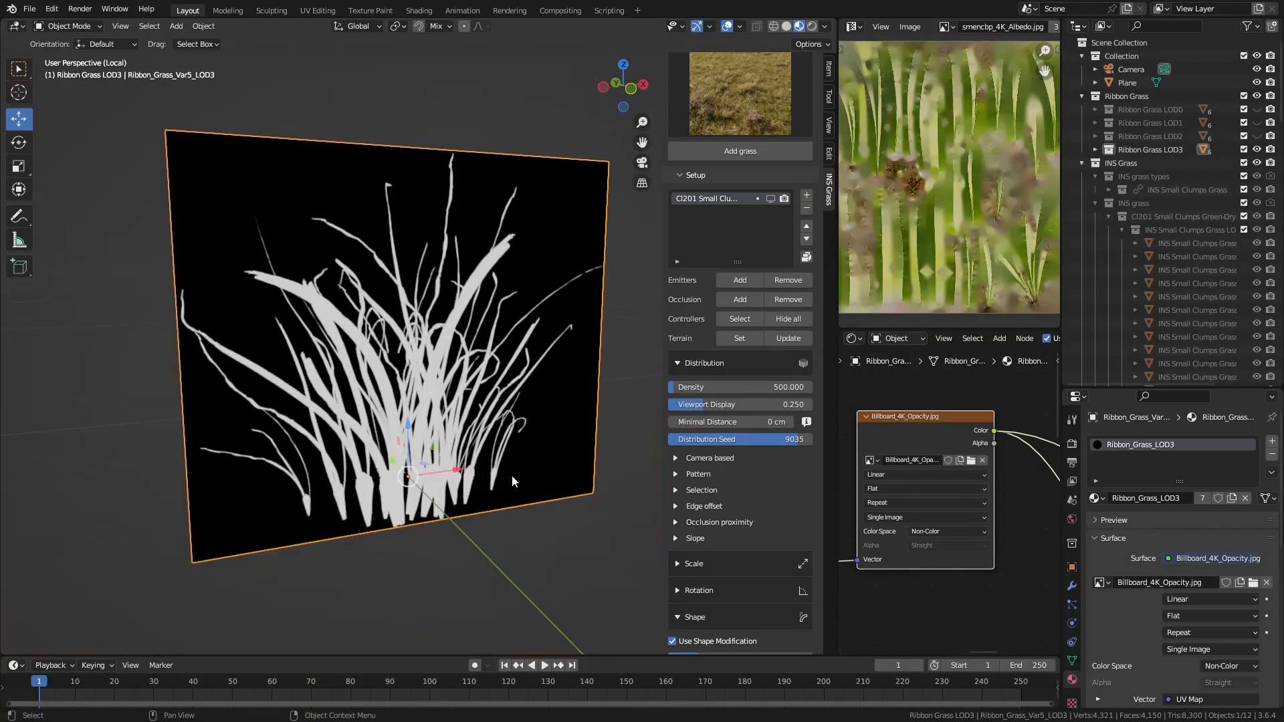
key("KP_1")
key("Tab")
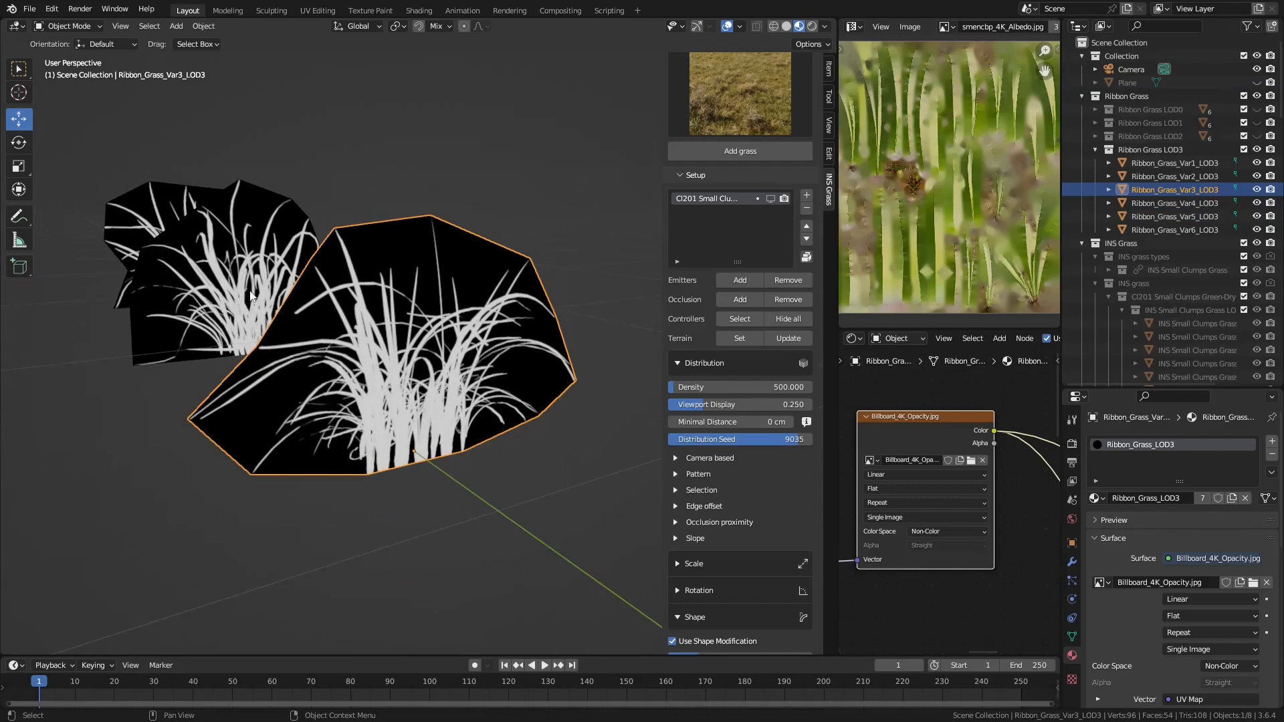
Select the Var1 LOD3 billboard and reconnect the final Mix Shader to the material output in place of the opacity preview.
left_click(252, 262)
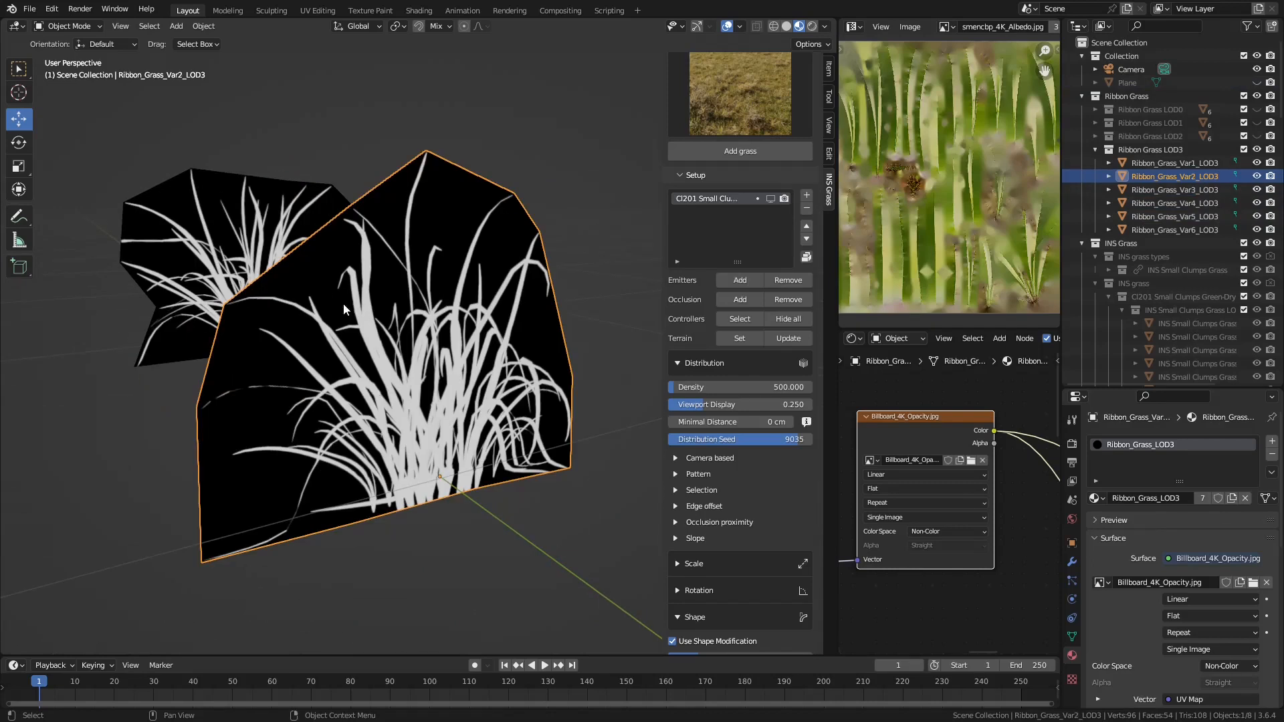
left_click(254, 224)
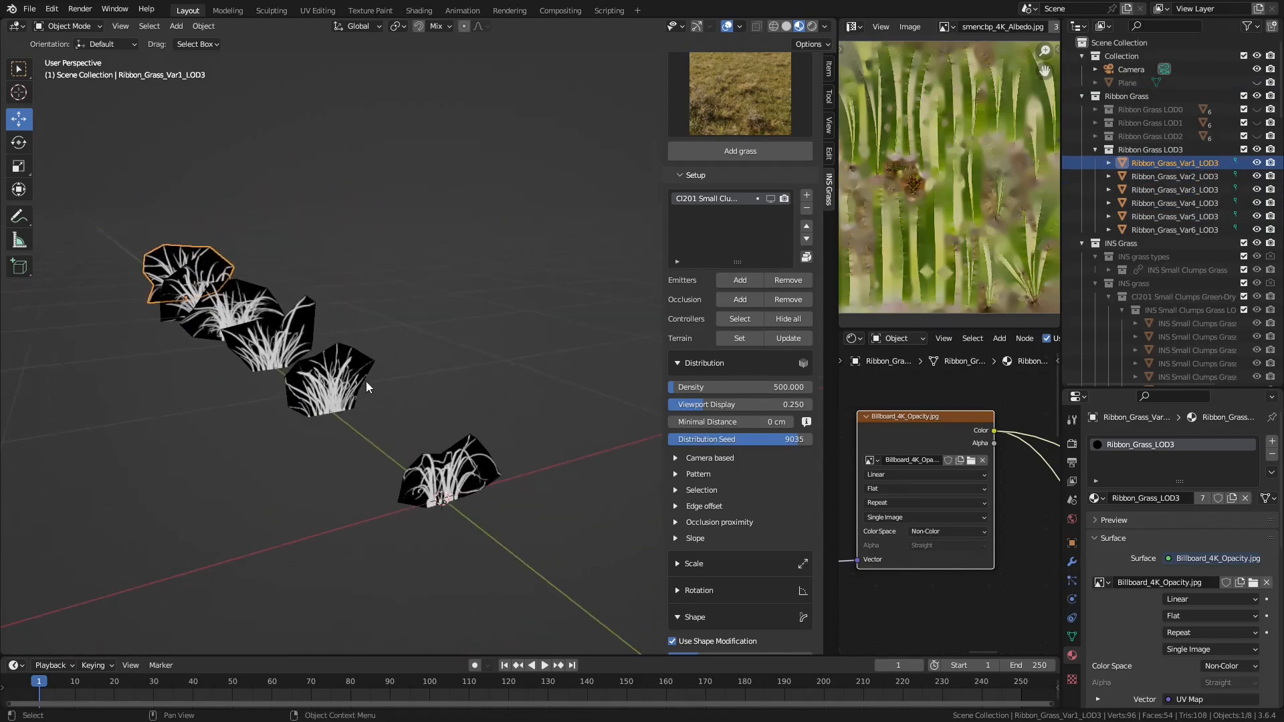
scroll(950, 500, "down", 6)
middle_click_drag(1008, 499, 897, 414)
left_click(948, 490, "ctrl+shift")
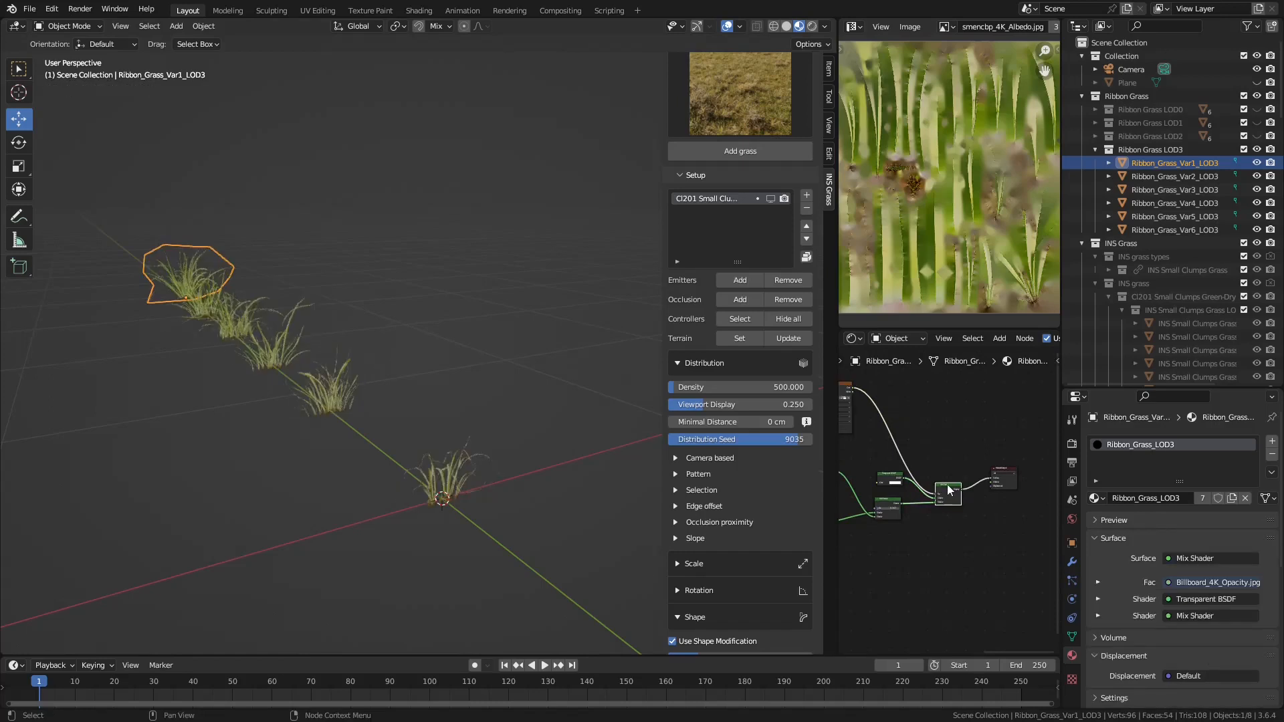
Use solid shading, show the Plane, hide the Ribbon Grass LOD3 collection and display the scattered grass in camera view.
left_click(786, 25)
left_click(1257, 82)
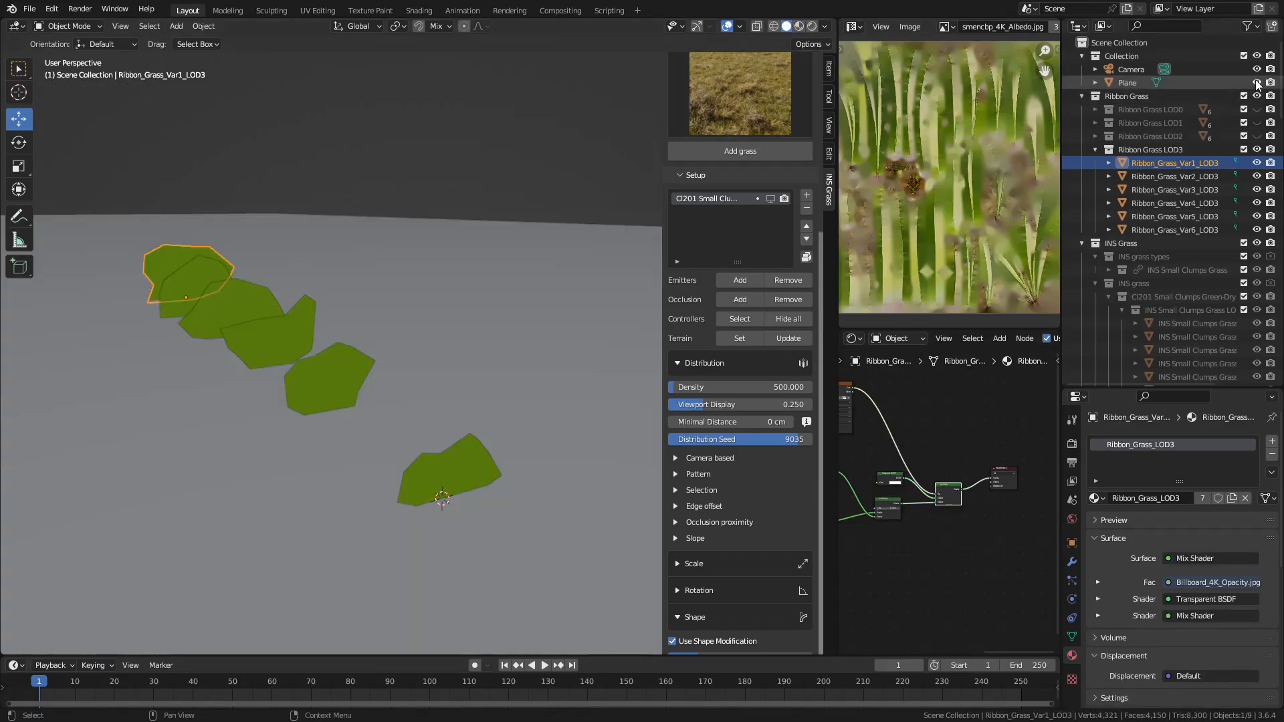
left_click(1257, 149)
key("KP_0")
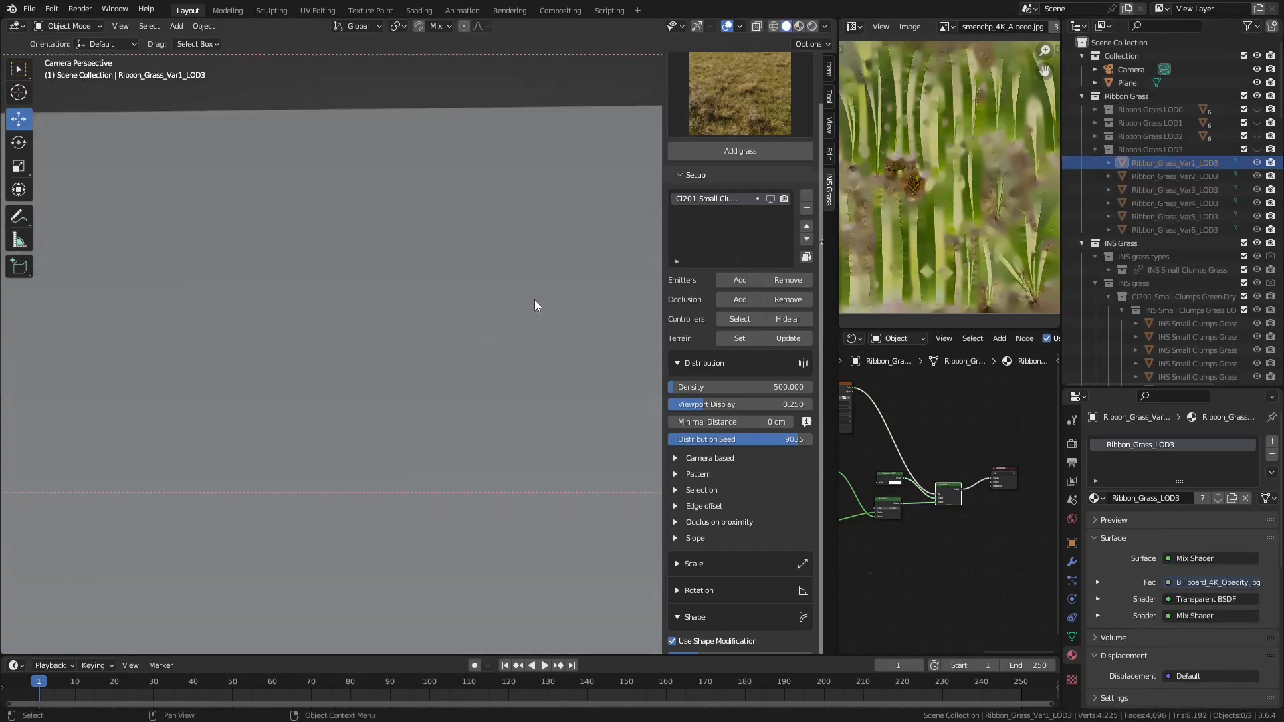
left_click(770, 199)
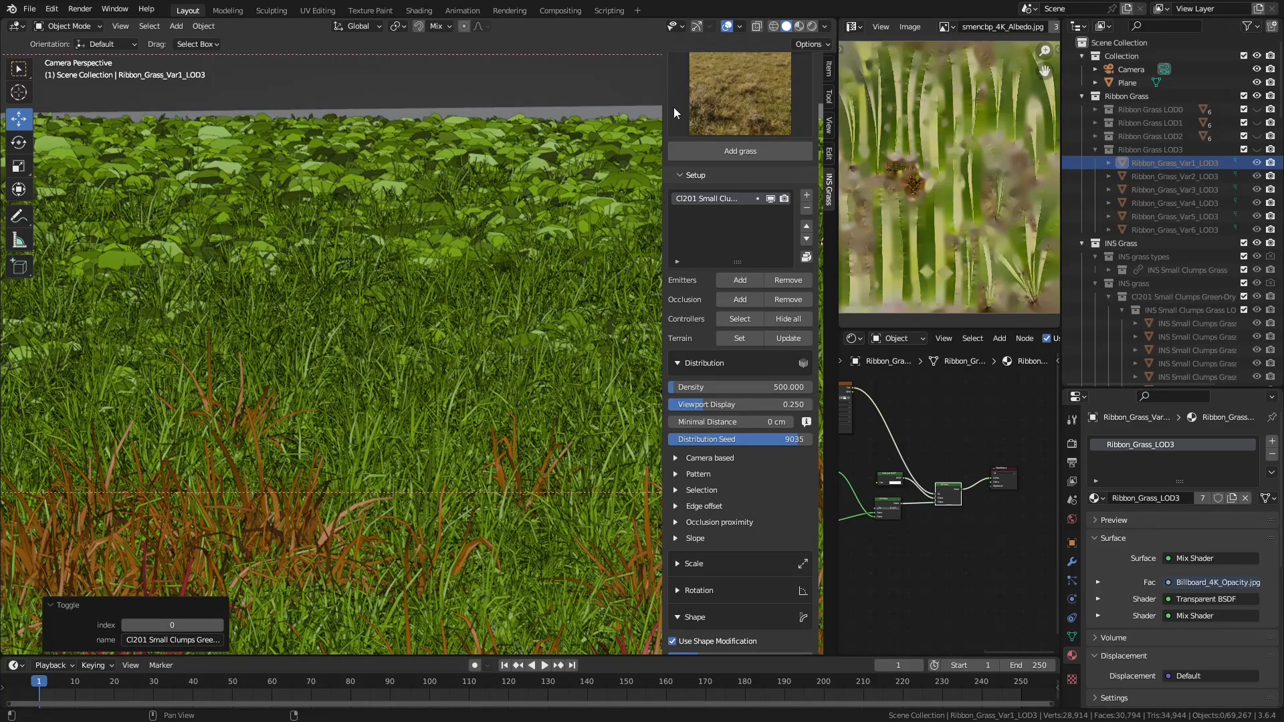
Check the grass in rendered shading and review the Max Bounces settings, finishing in solid shading.
left_click(812, 26)
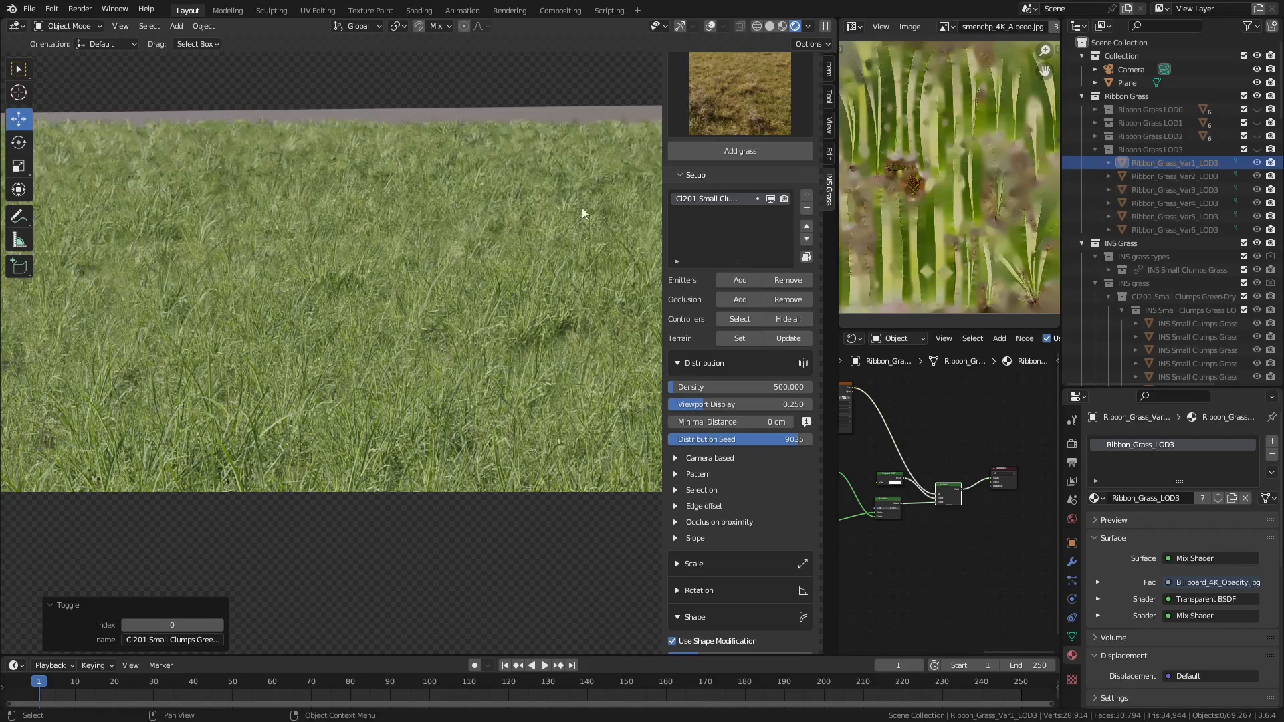
left_click(1072, 444)
scroll(1146, 455, "down", 10)
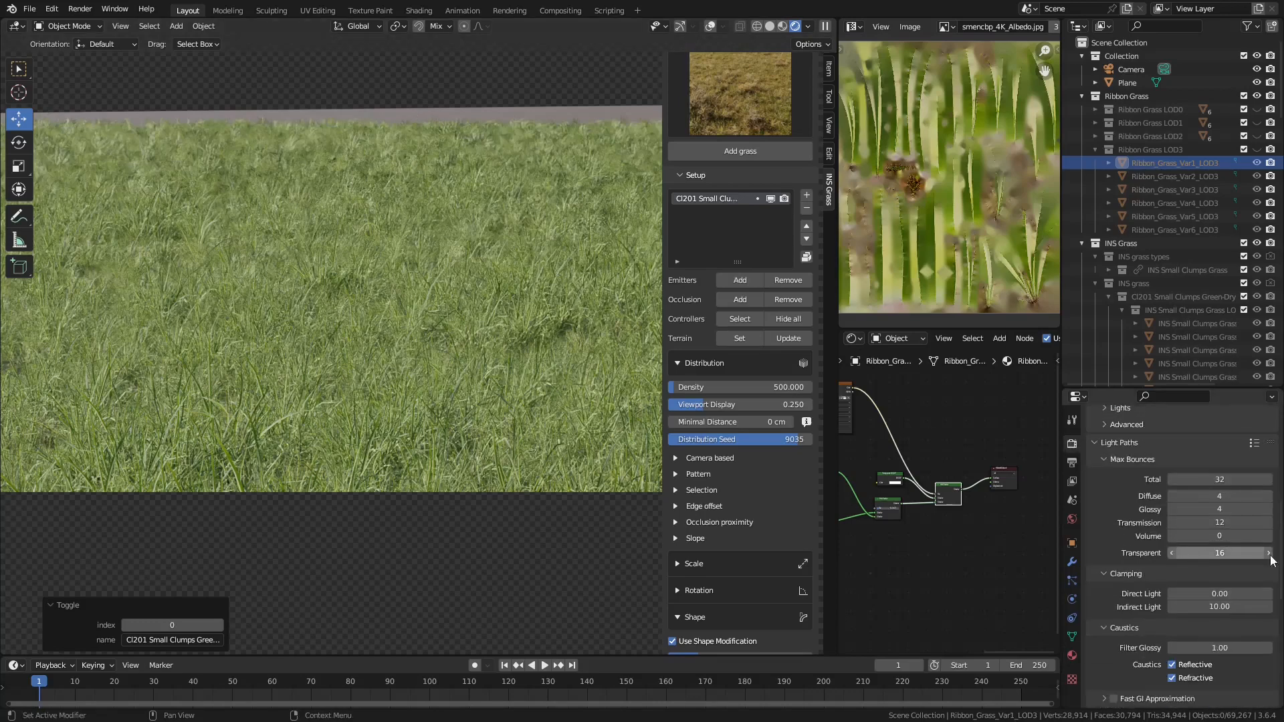
left_click(770, 26)
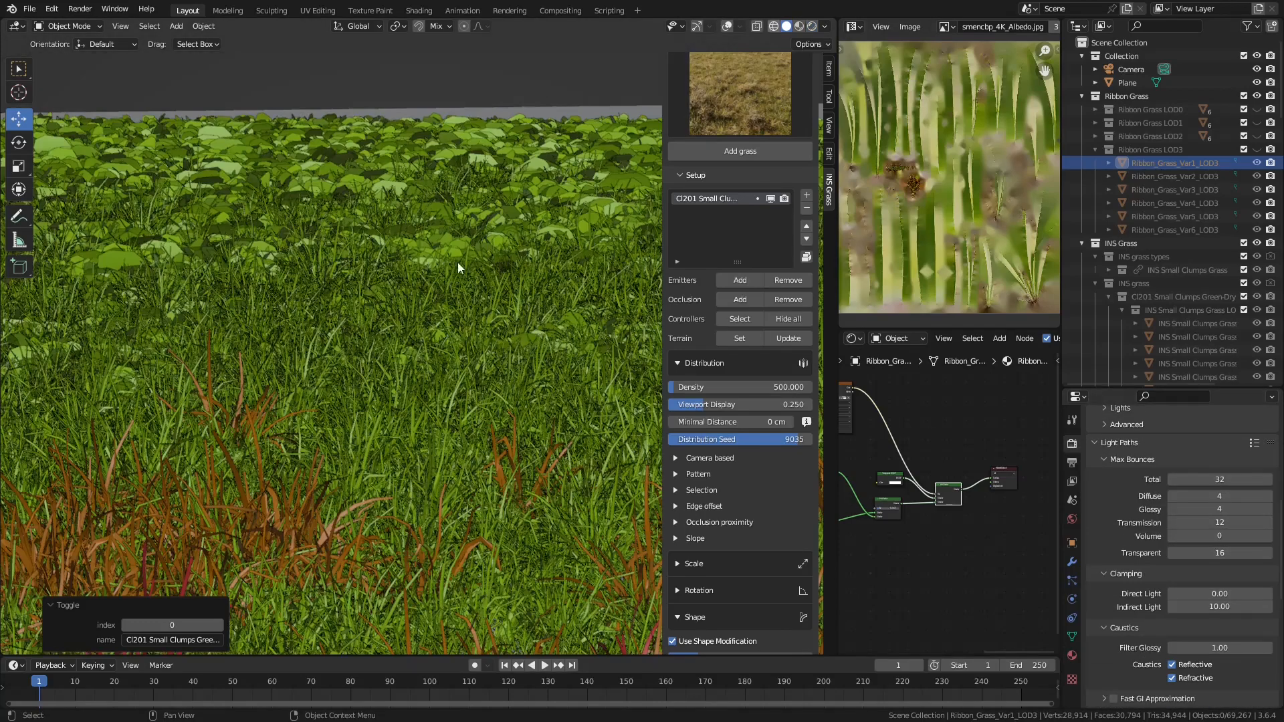
Hide LOD0, LOD1 and LOD2 of the scattered grass in the viewport to leave only LOD3 displayed.
scroll(377, 382, "down", 3)
middle_click_drag(381, 455, 395, 298, "shift")
scroll(746, 407, "down", 10)
left_click(792, 392)
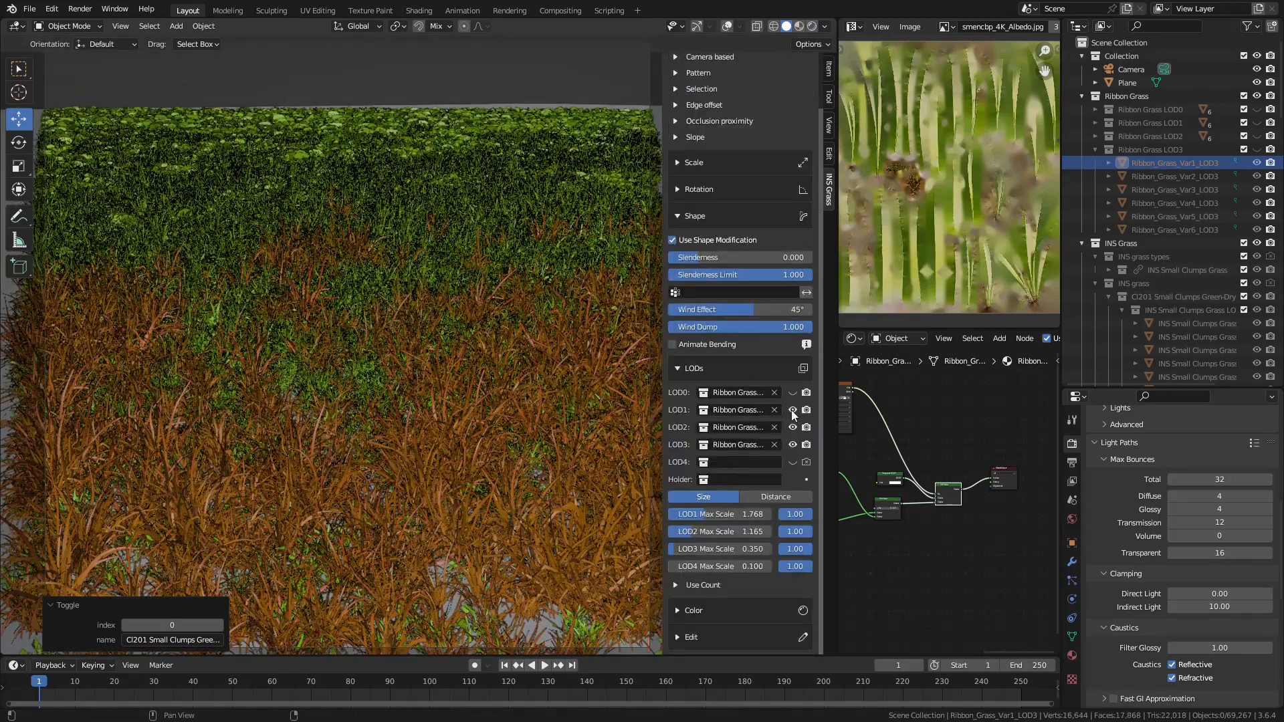
left_click(792, 410)
left_click(793, 427)
Set the grass Viewport Display to 0.01.
scroll(742, 428, "up", 10)
double_click(755, 483)
type("0.0")
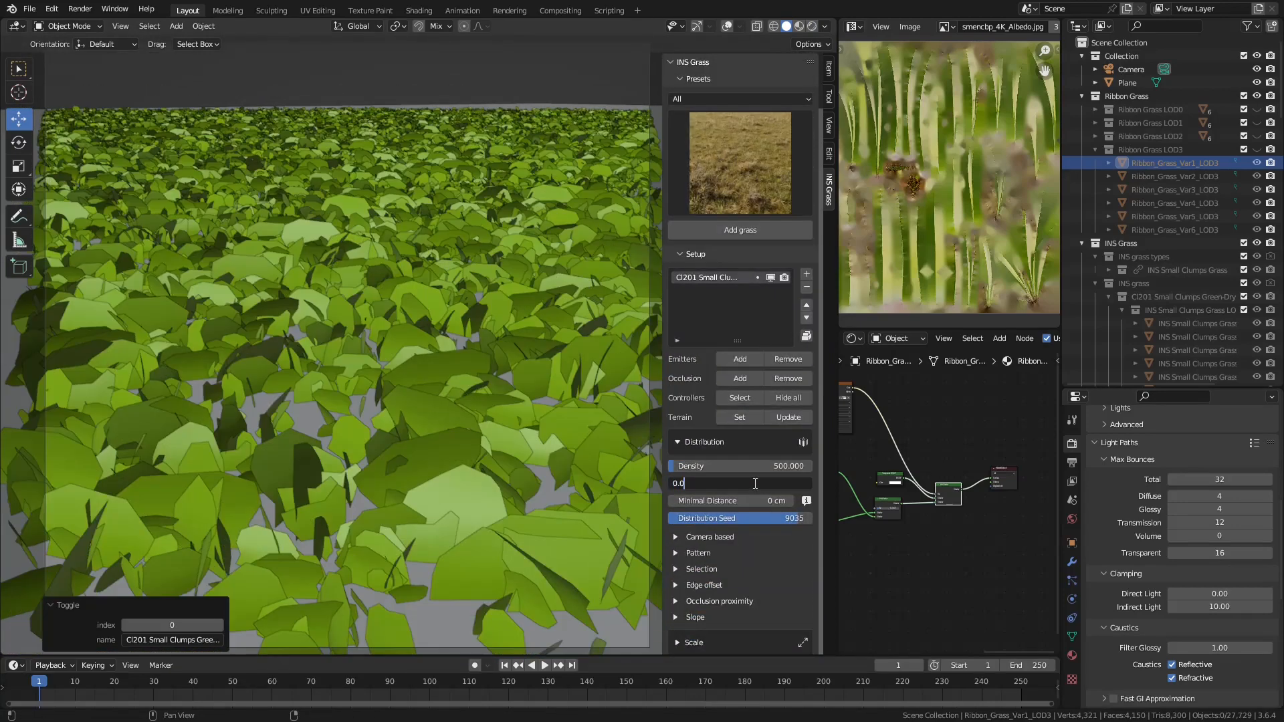
type("1")
key("Return")
scroll(761, 544, "down", 12)
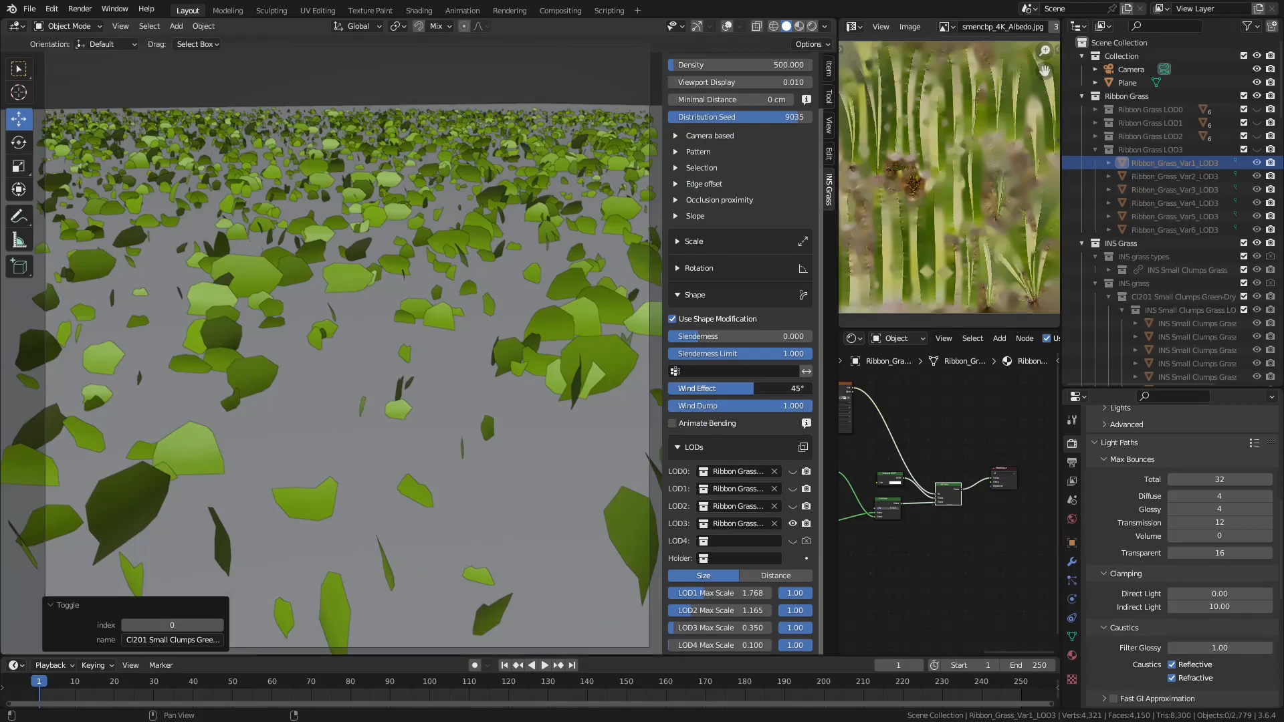
Show LOD0, LOD1 and LOD2 in the viewport again and set the grass Viewport Display to 0.25.
left_click_drag(791, 389, 754, 389)
left_click_drag(793, 506, 793, 471)
double_click(780, 81)
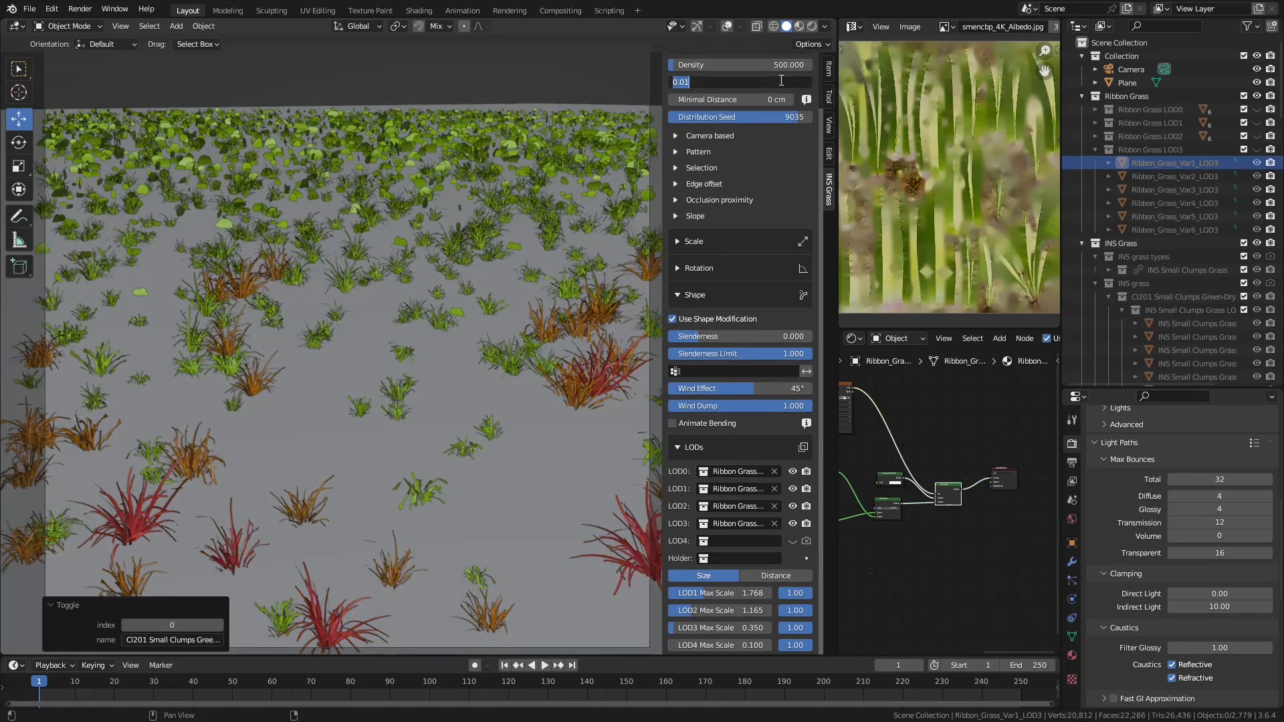
key("Return")
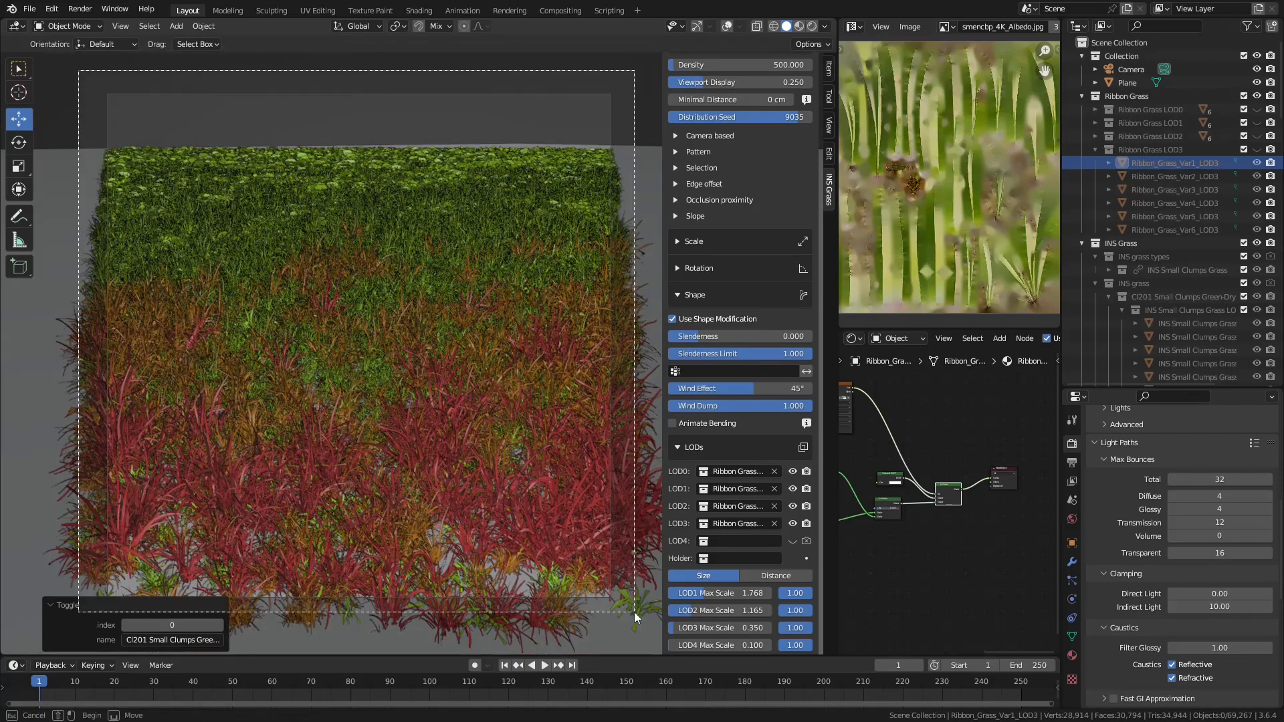
Switch the viewport to rendered shading and set the grass colour Dryness to 0.077.
left_click(811, 26)
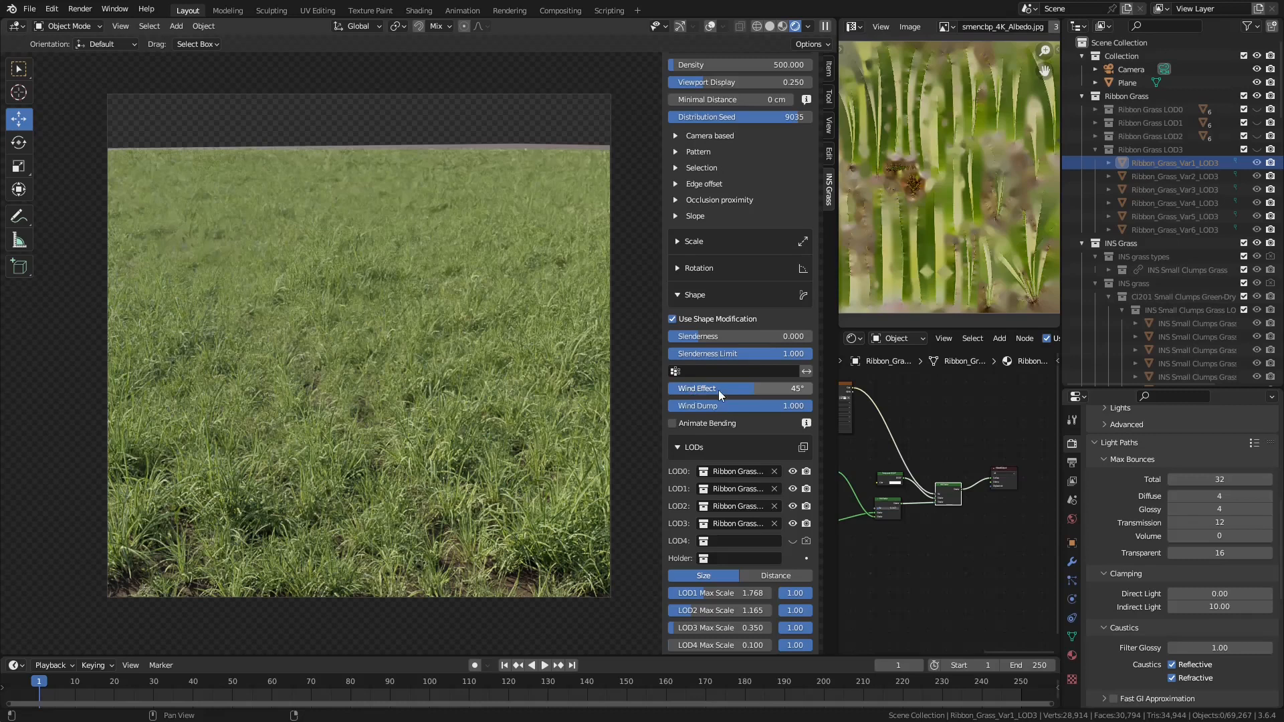
scroll(718, 391, "down", 3)
scroll(681, 591, "down", 8)
mouse_move(689, 318)
left_mouse_down()
mouse_move(802, 317)
mouse_move(679, 318)
left_mouse_up()
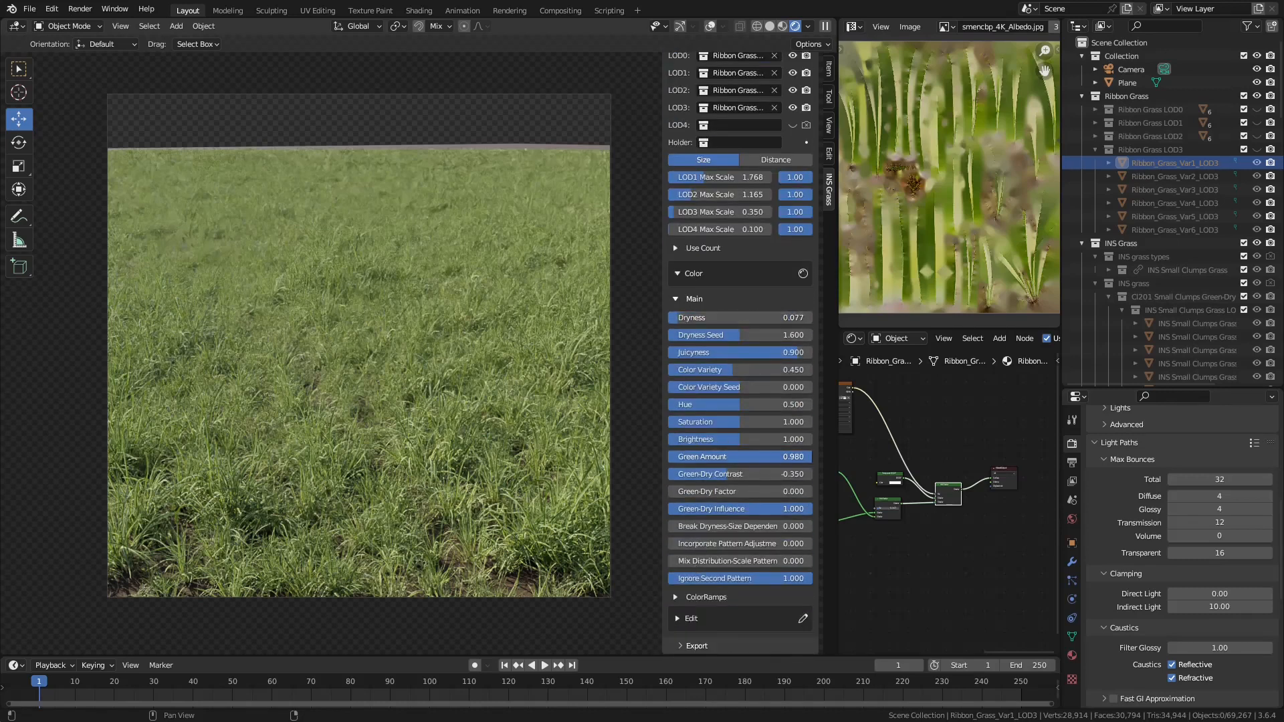
Return the viewport to solid shading and bring up the INS Color node in the first INS Small Clumps Grass LOD0 object's material.
left_click(770, 26)
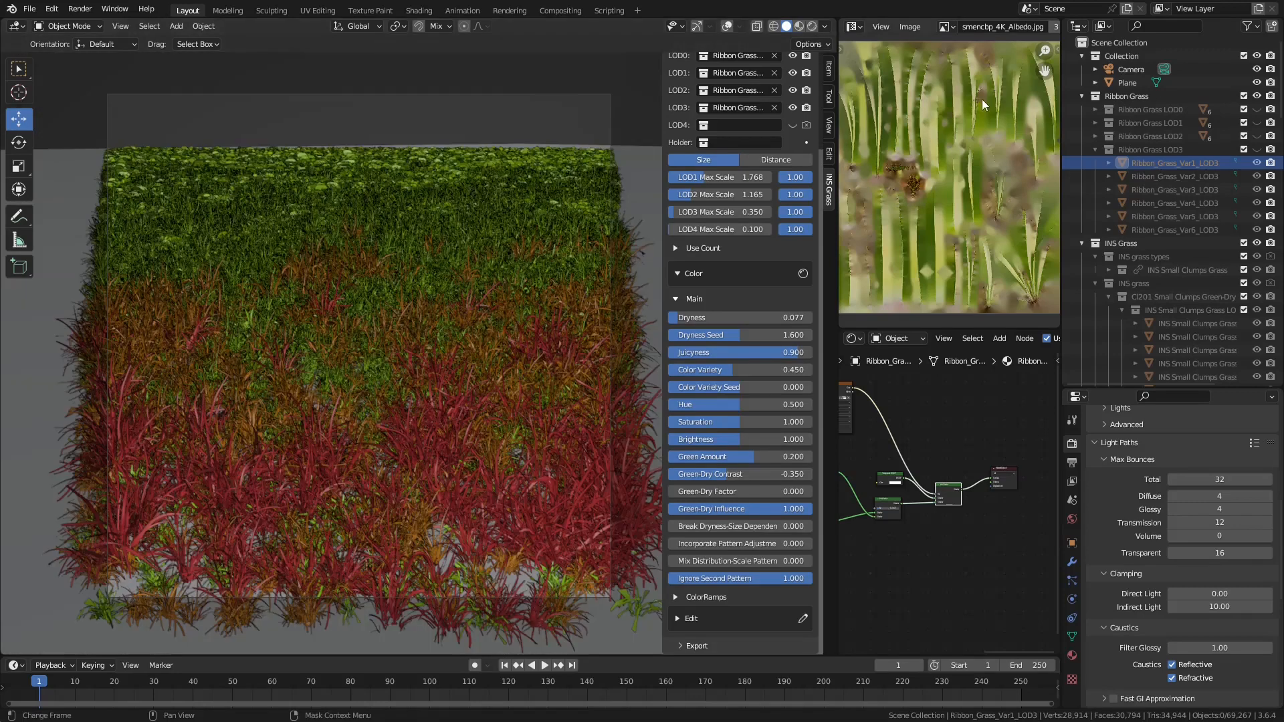
left_click(1196, 324)
middle_click_drag(885, 567, 962, 515)
scroll(962, 485, "up", 4)
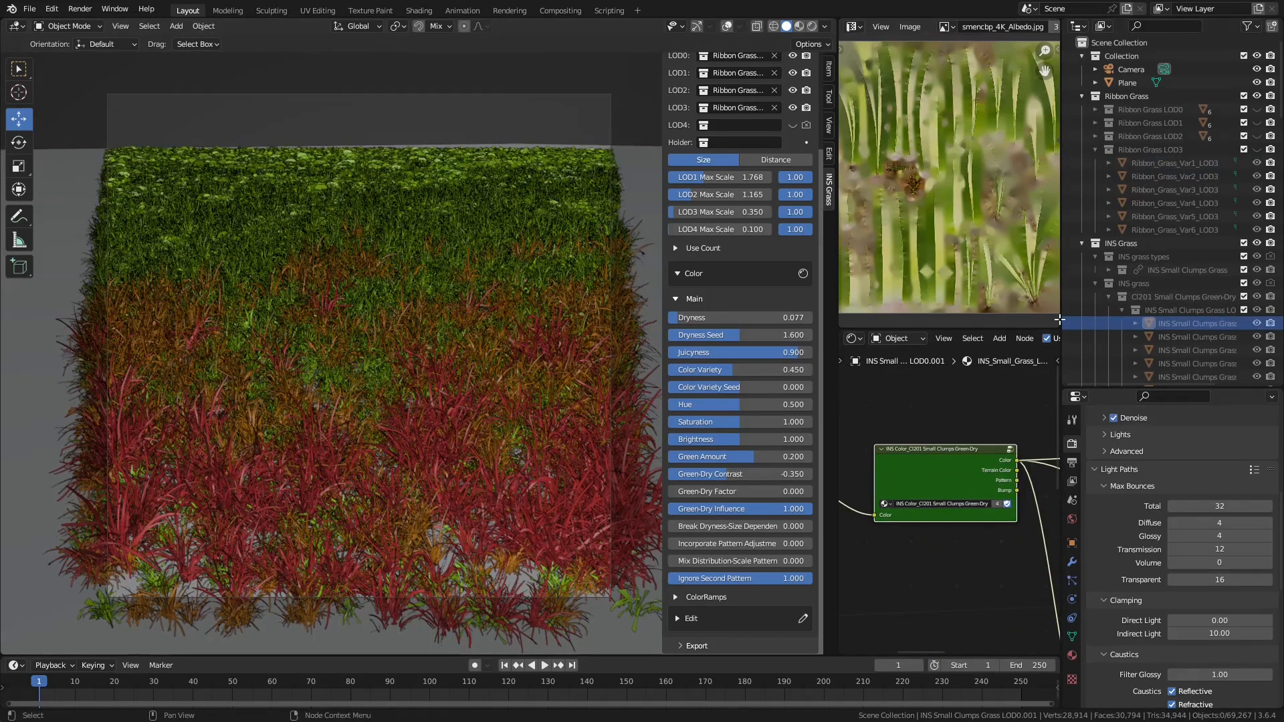
Try pasting the INS Color node group into the Ribbon_Grass_Var1_LOD3 material after its colour texture, and undo it.
left_click(1165, 163)
scroll(950, 522, "down", 10)
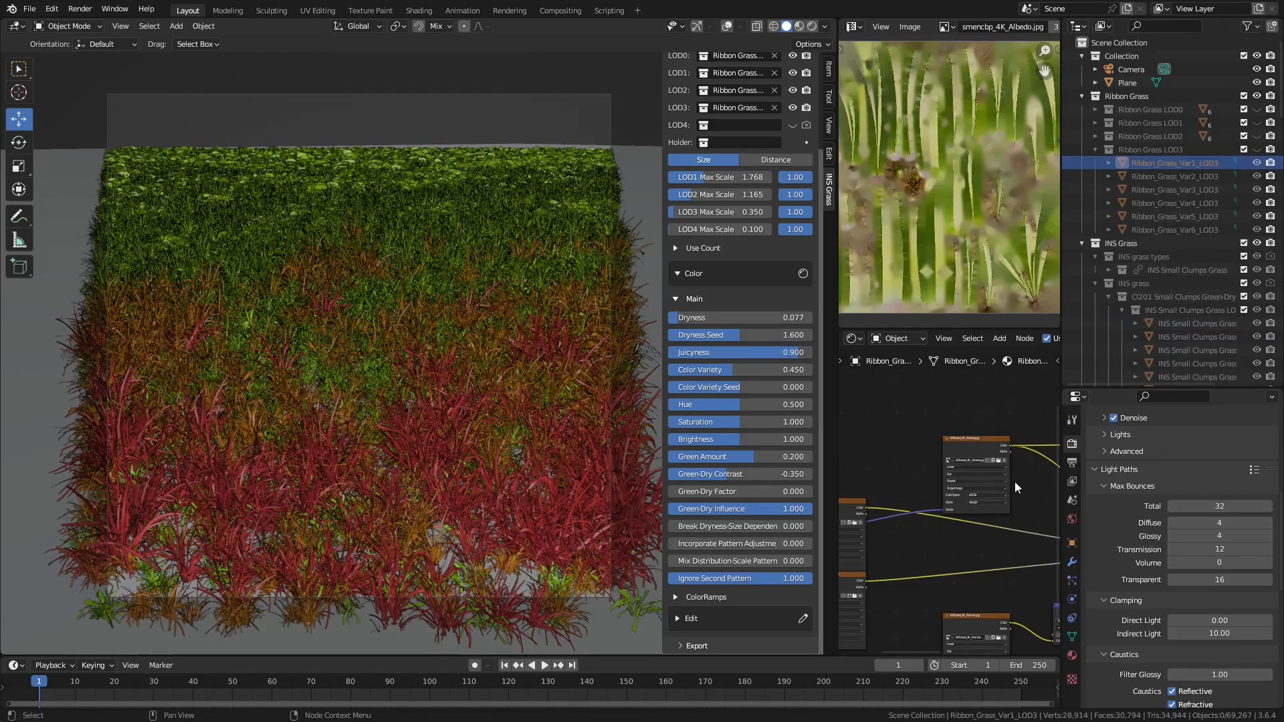
left_click_drag(953, 485, 862, 450)
key("ctrl+v")
left_click_drag(927, 398, 931, 443)
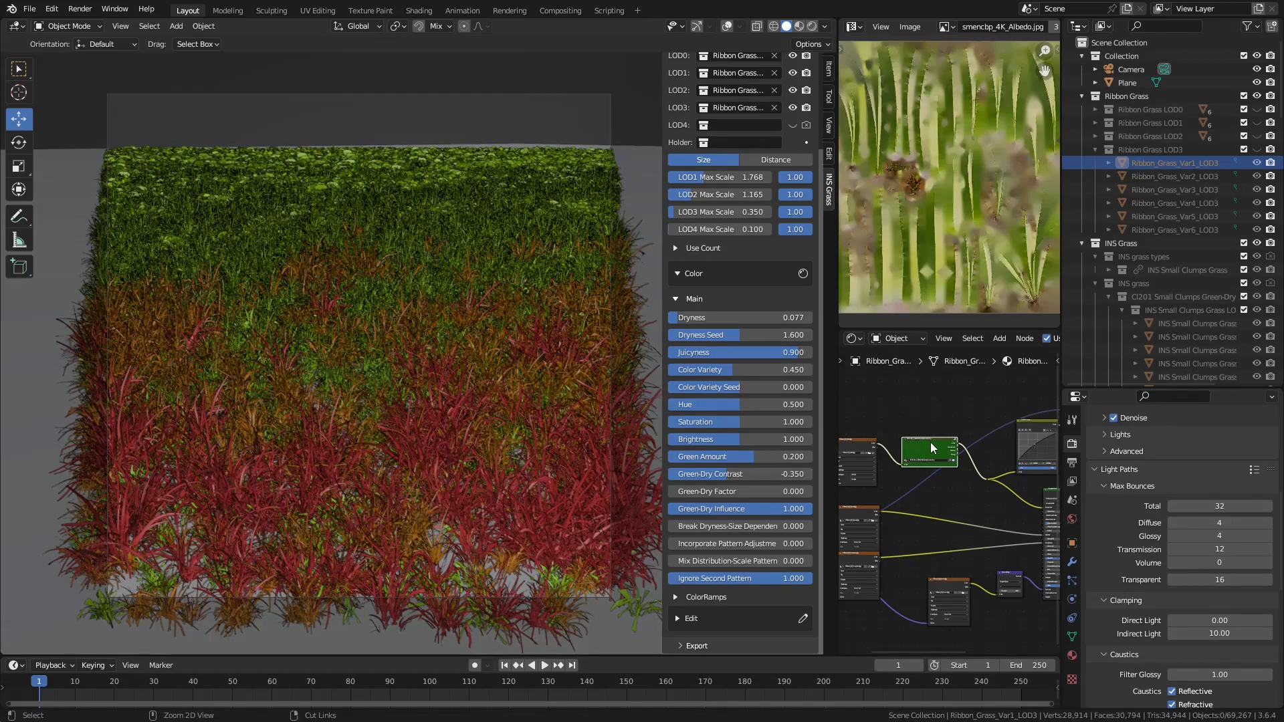
key("ctrl+z")
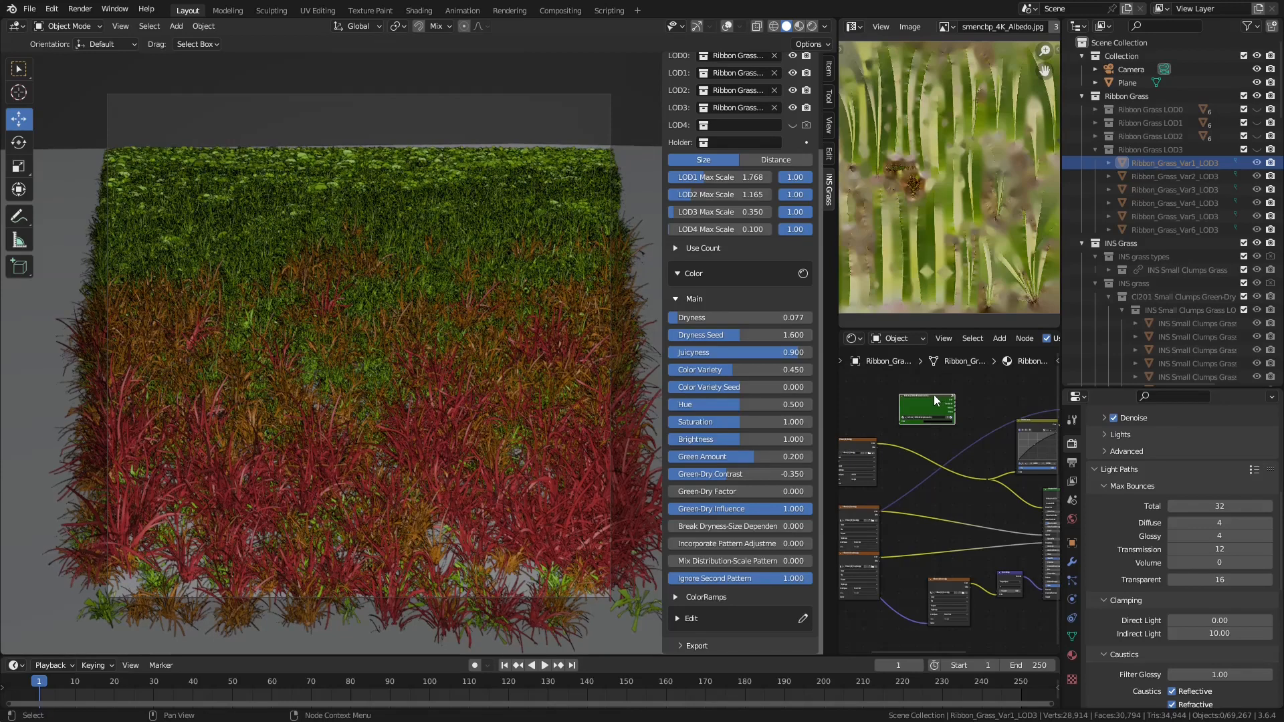
key("ctrl+z")
Save the current grass setup as an INS Grass preset named Ribbon Grass, reusing the collection's name.
scroll(732, 321, "up", 15)
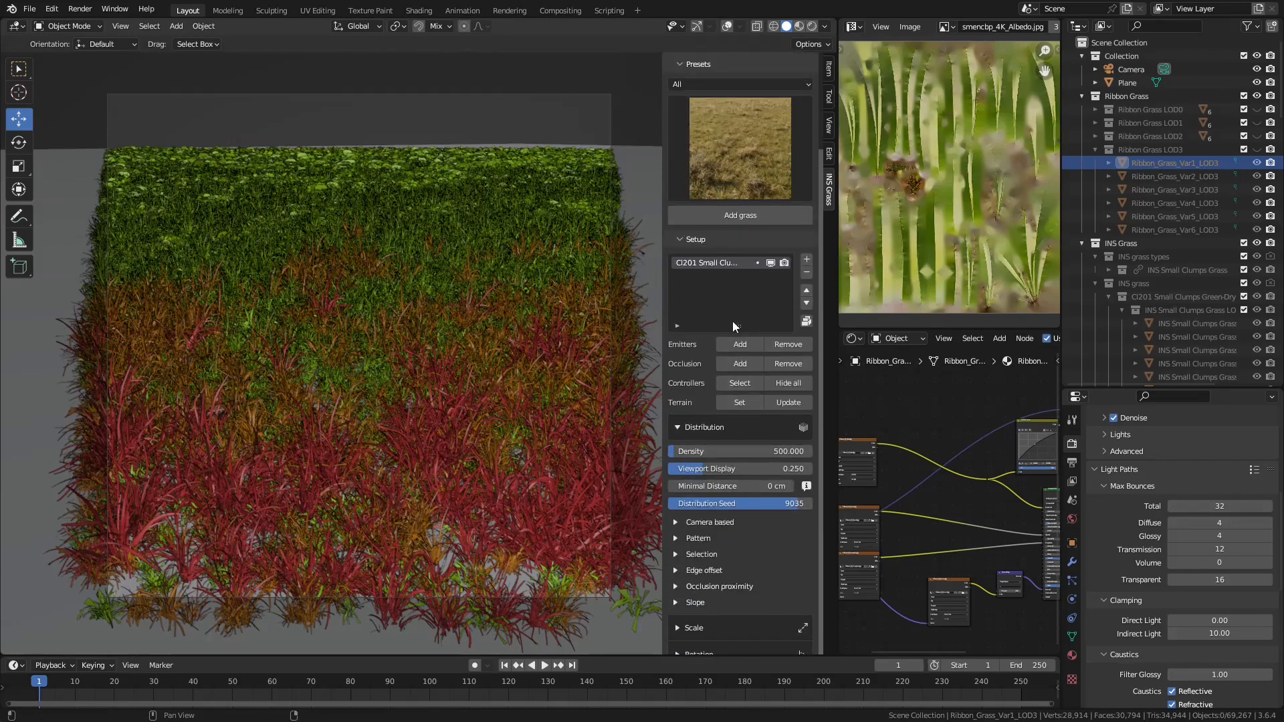
left_click(1133, 98)
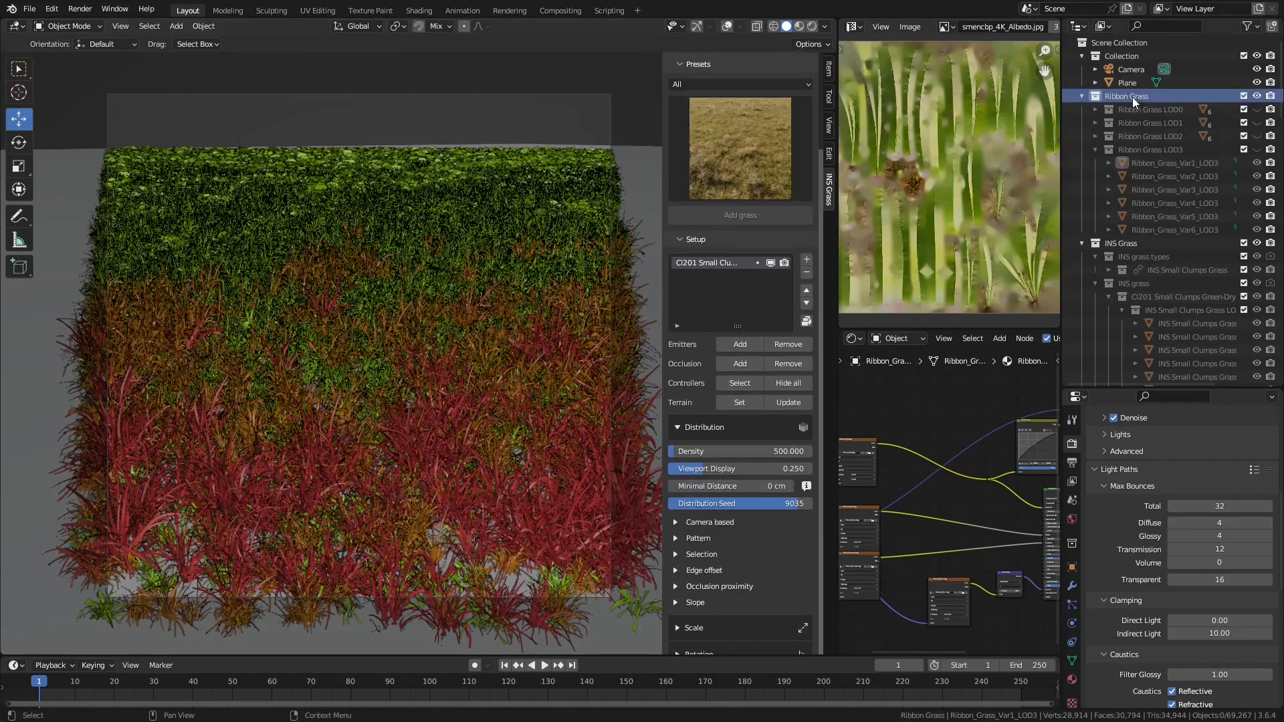
double_click(1144, 96)
key("ctrl+c")
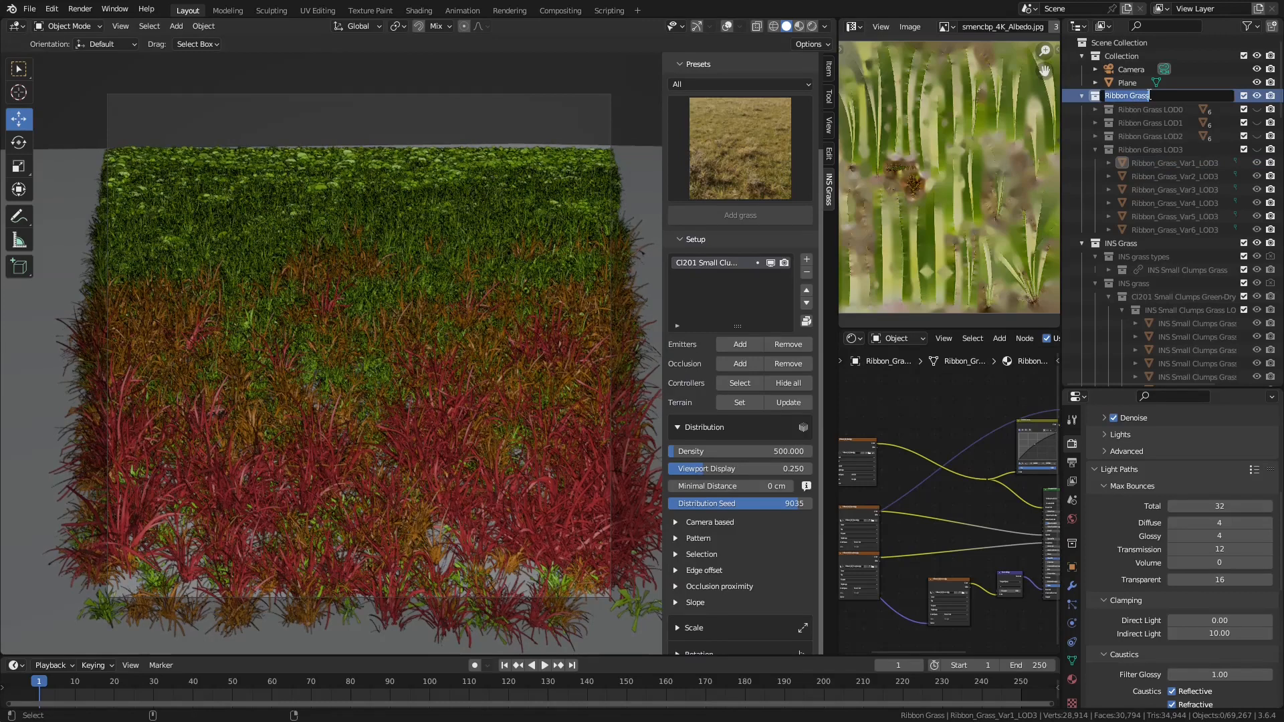
left_click(807, 323)
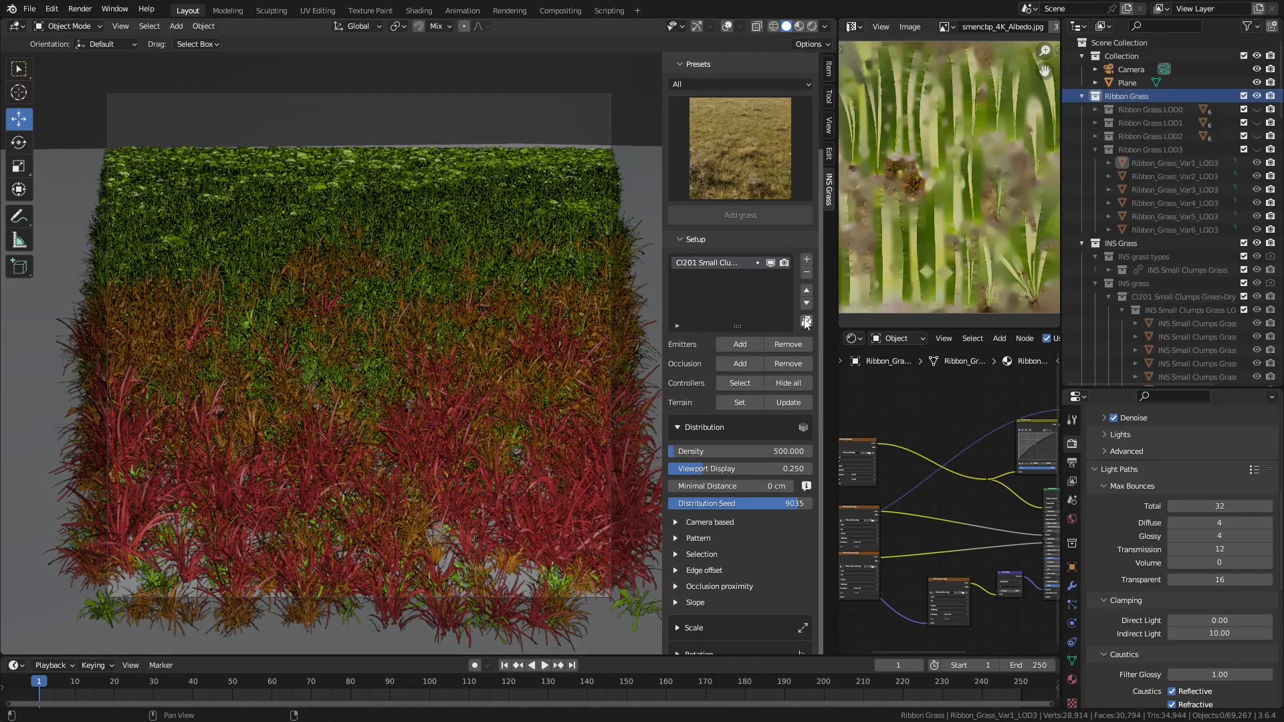
left_click(806, 322)
left_click(978, 328)
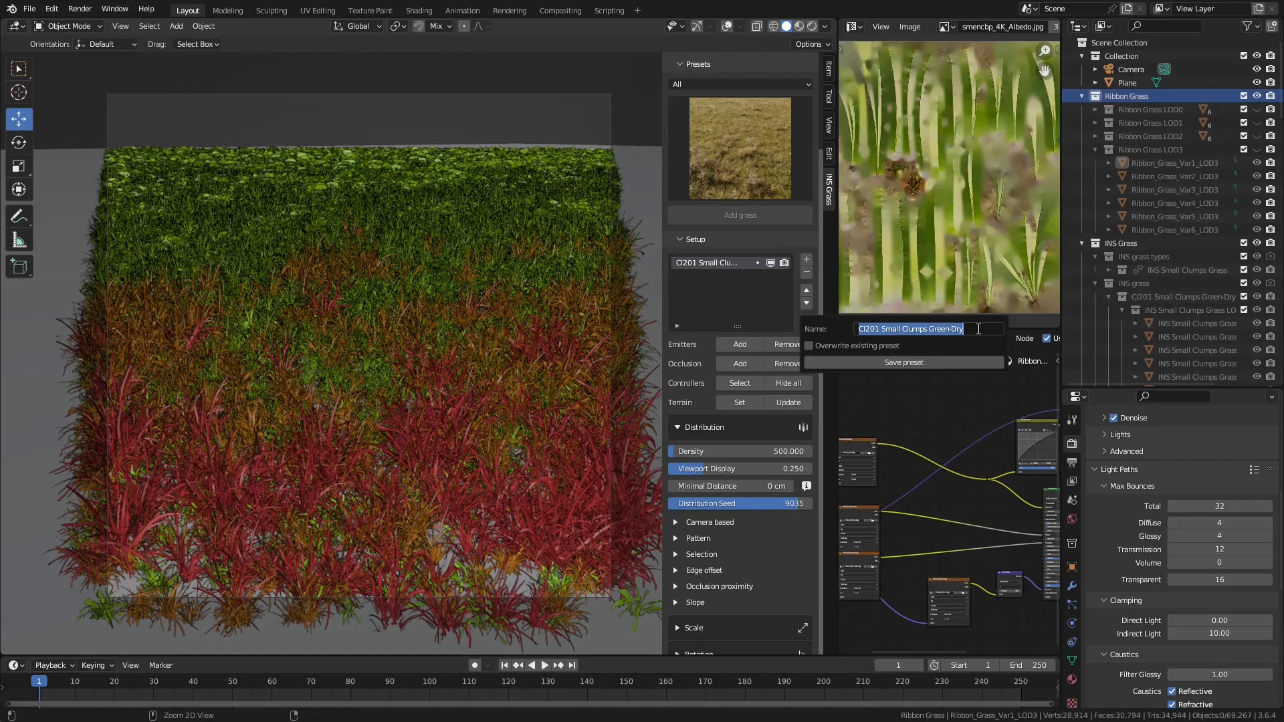
key("ctrl+v")
left_click(909, 362)
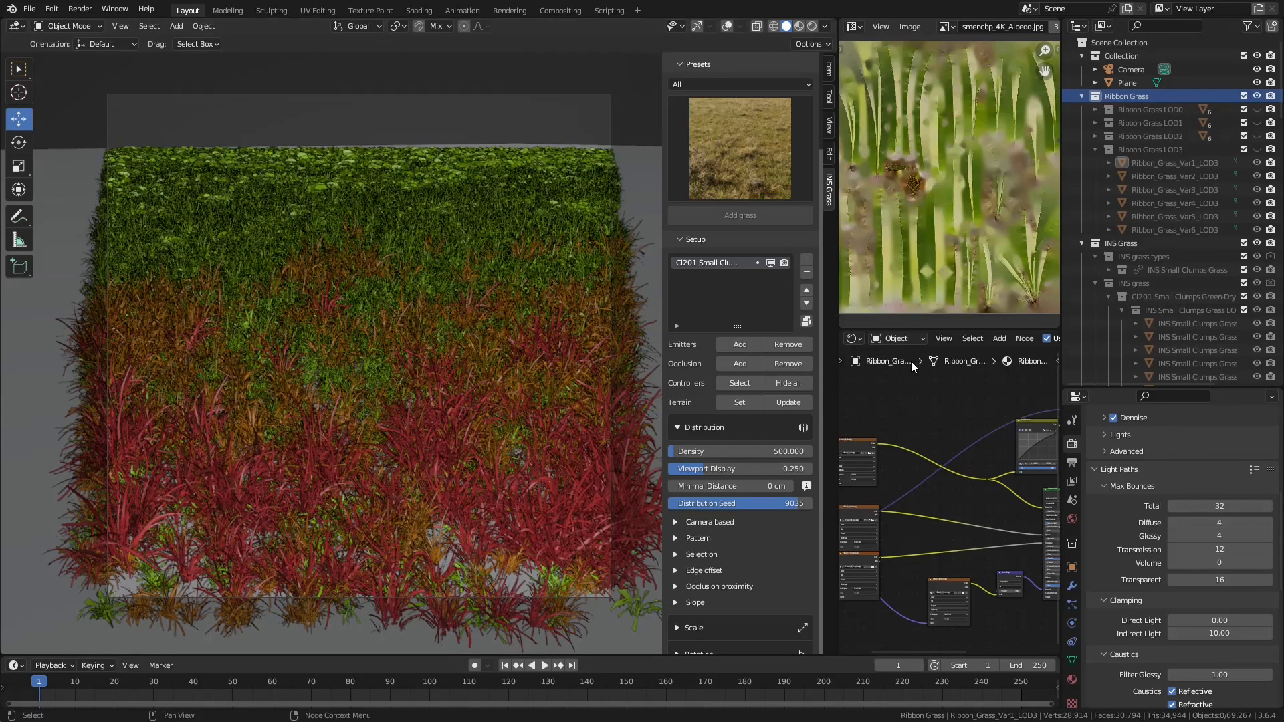
Filter the INS Grass presets to the Saved category and select the Ribbon Grass preset.
left_click(700, 83)
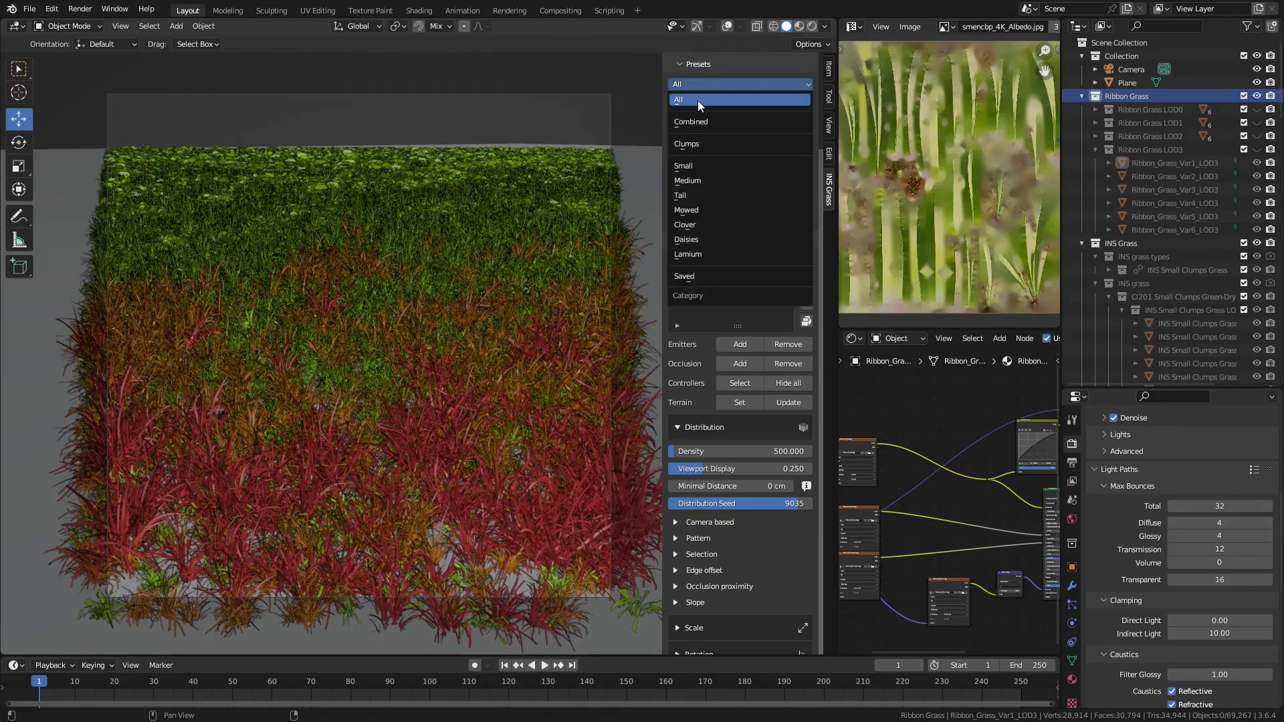
left_click(696, 278)
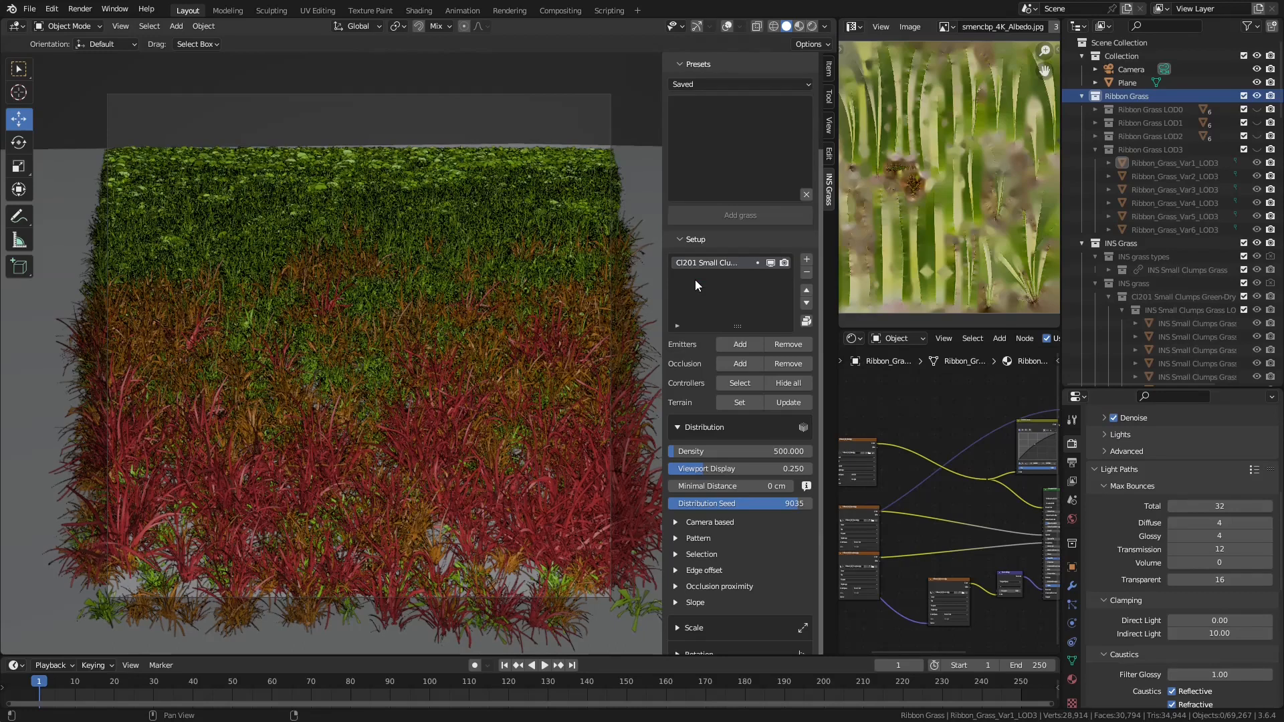
left_click(736, 113)
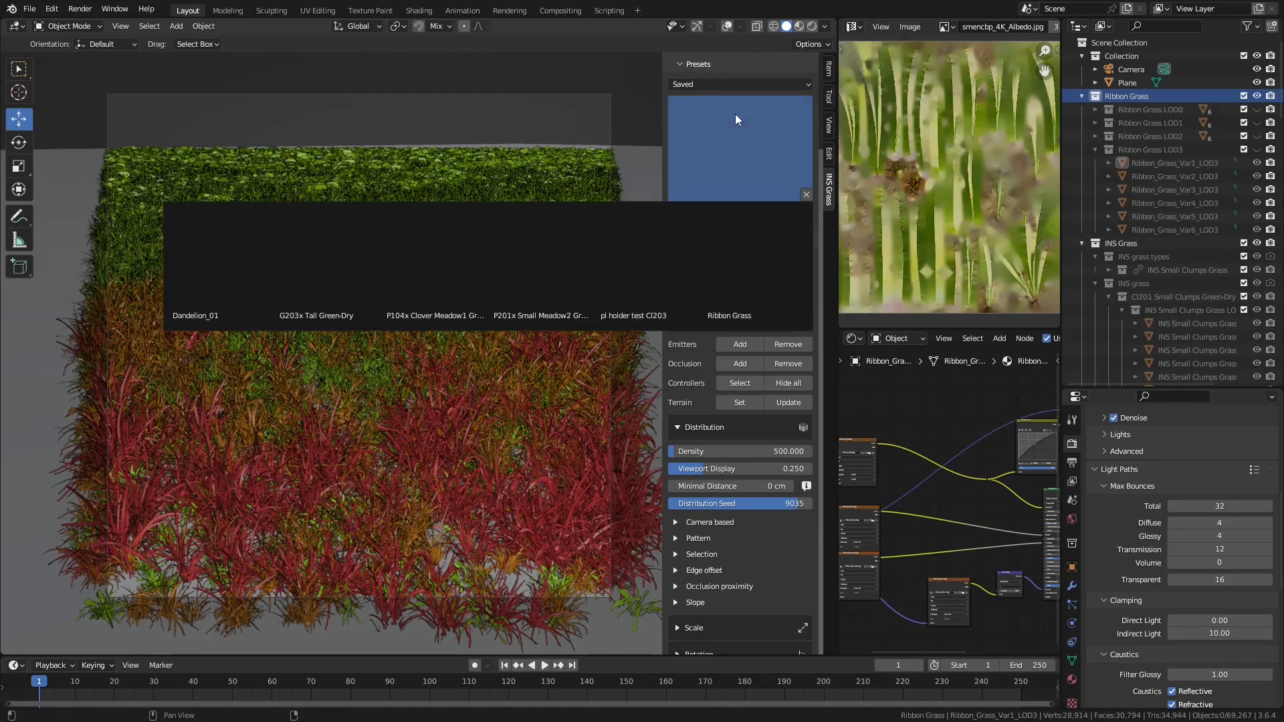
left_click(740, 285)
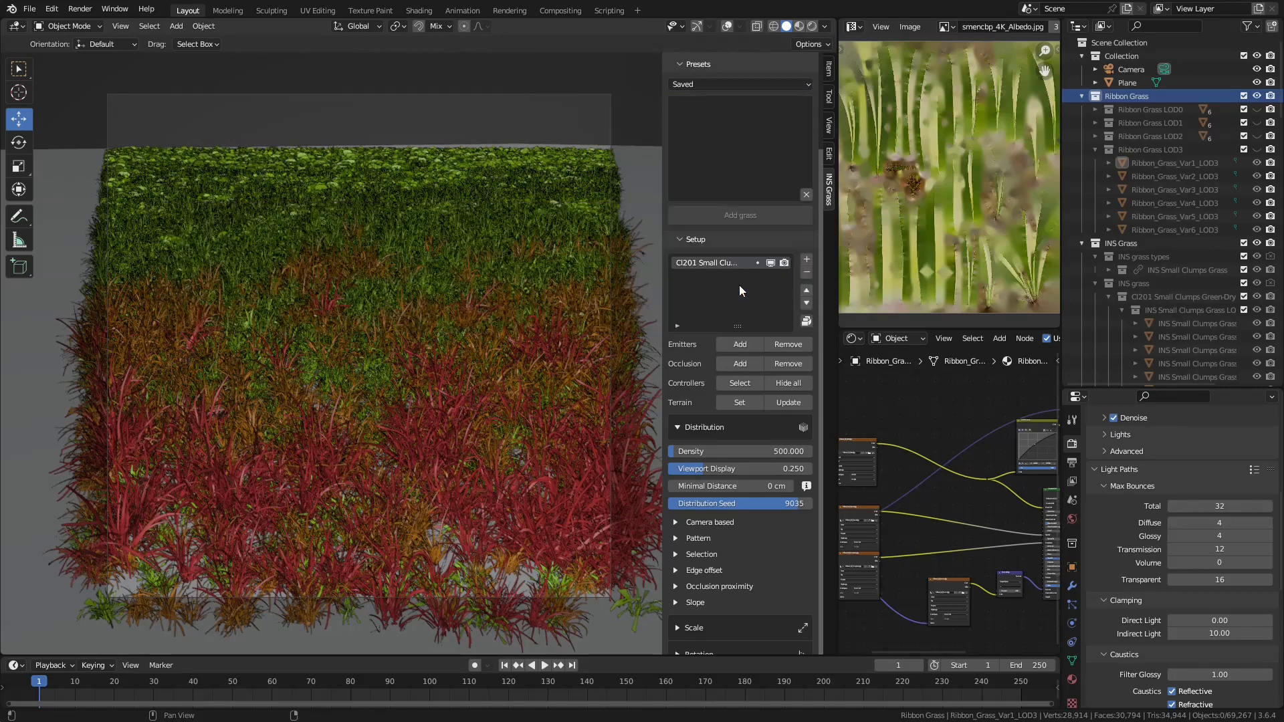
Save the scene as a new file named For Creating Ribbon Grass Preset.blend on drive D.
left_click(29, 9)
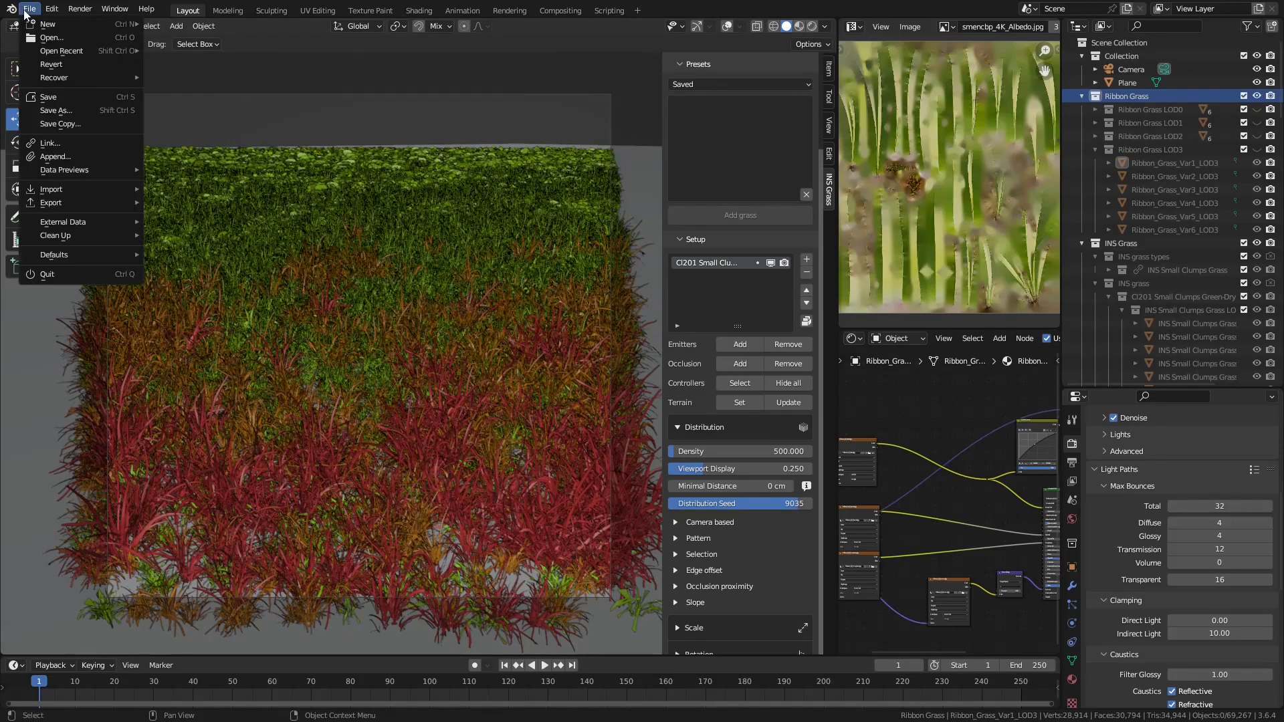
left_click(53, 109)
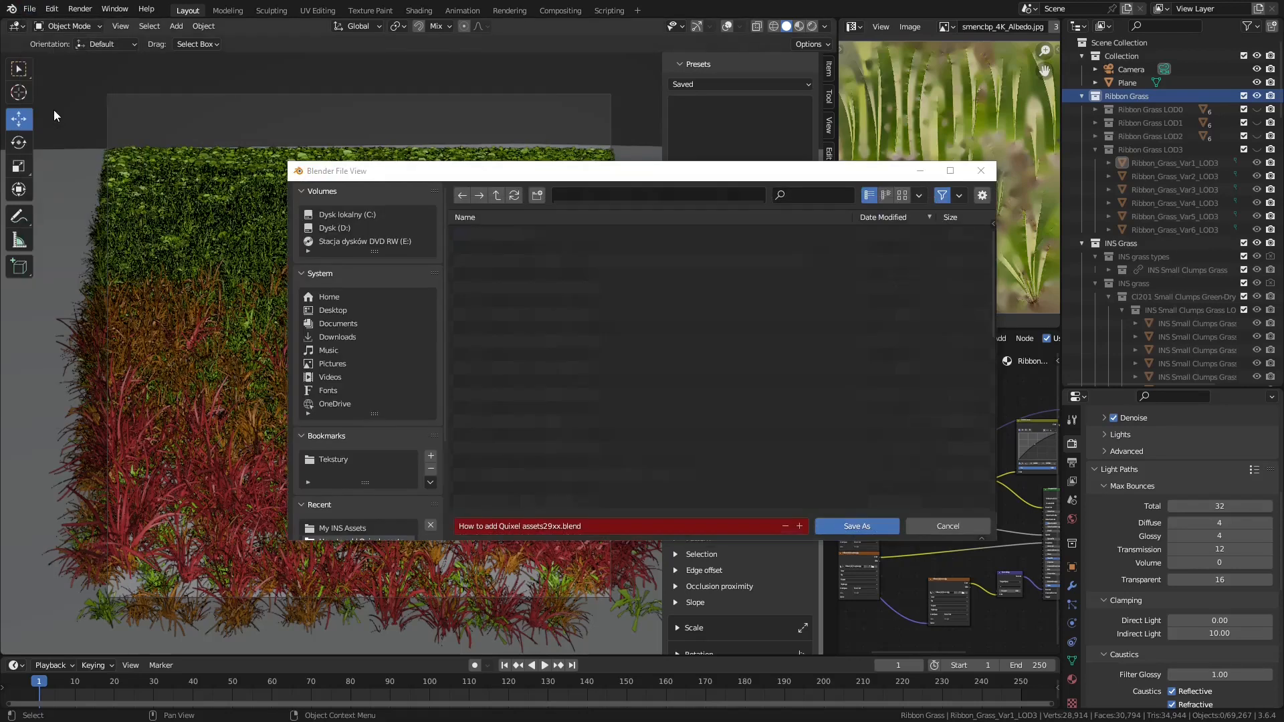
left_click(331, 228)
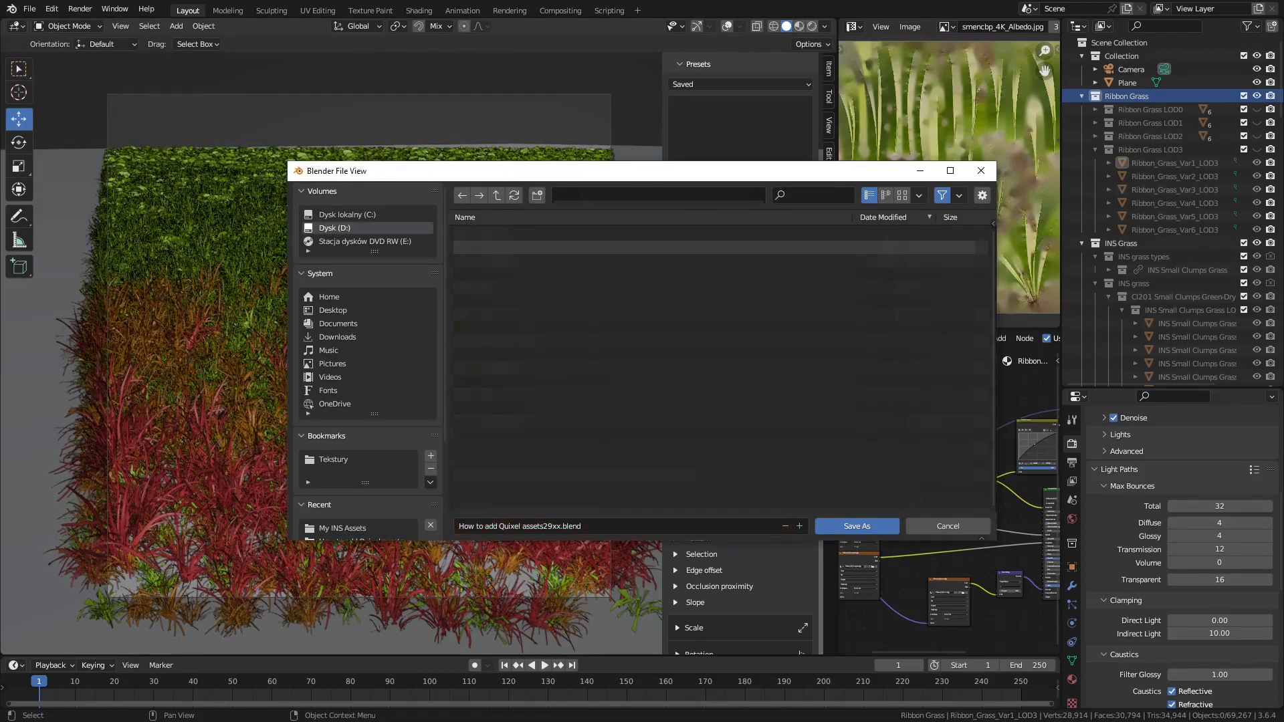
left_click(621, 526)
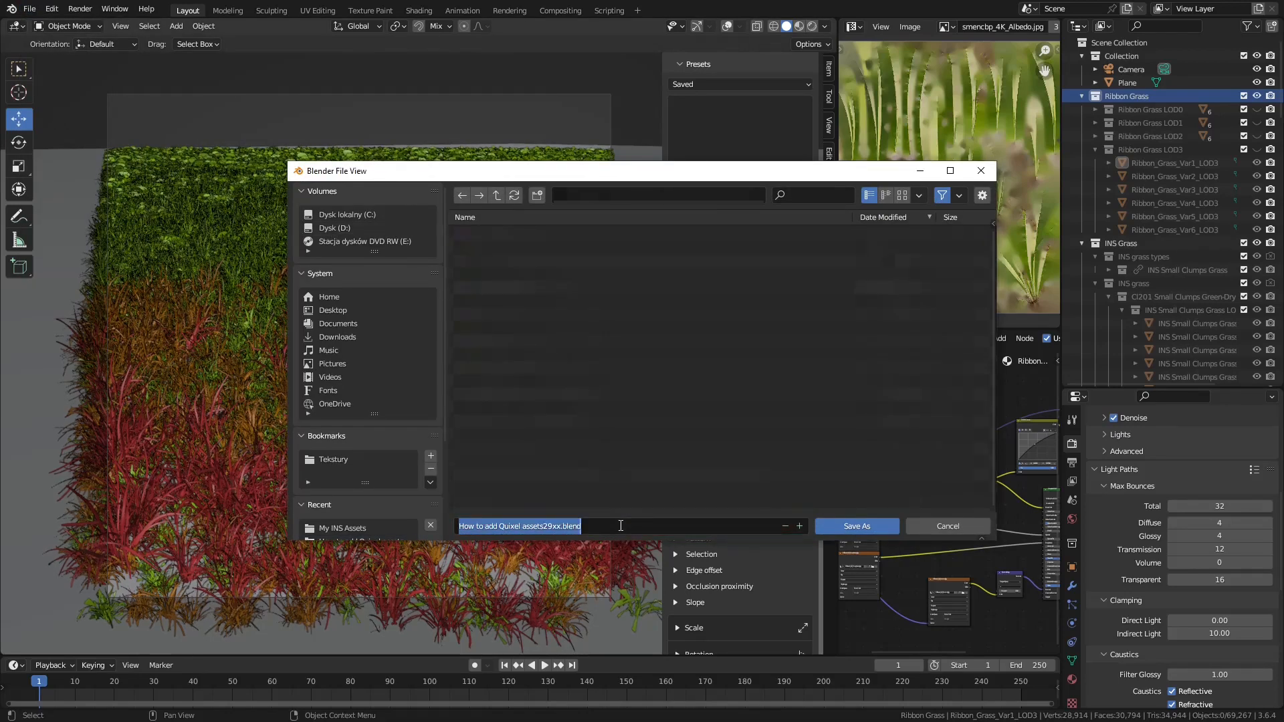
key("BackSpace")
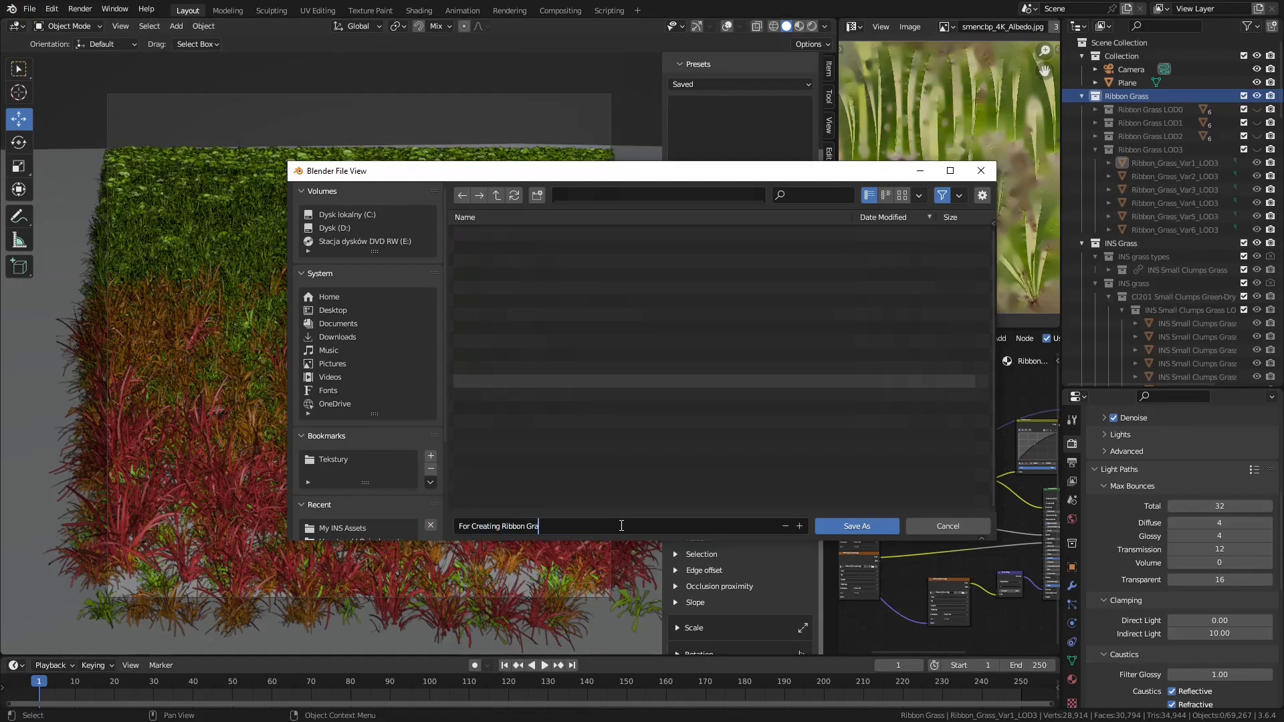
key("Return")
left_click(873, 529)
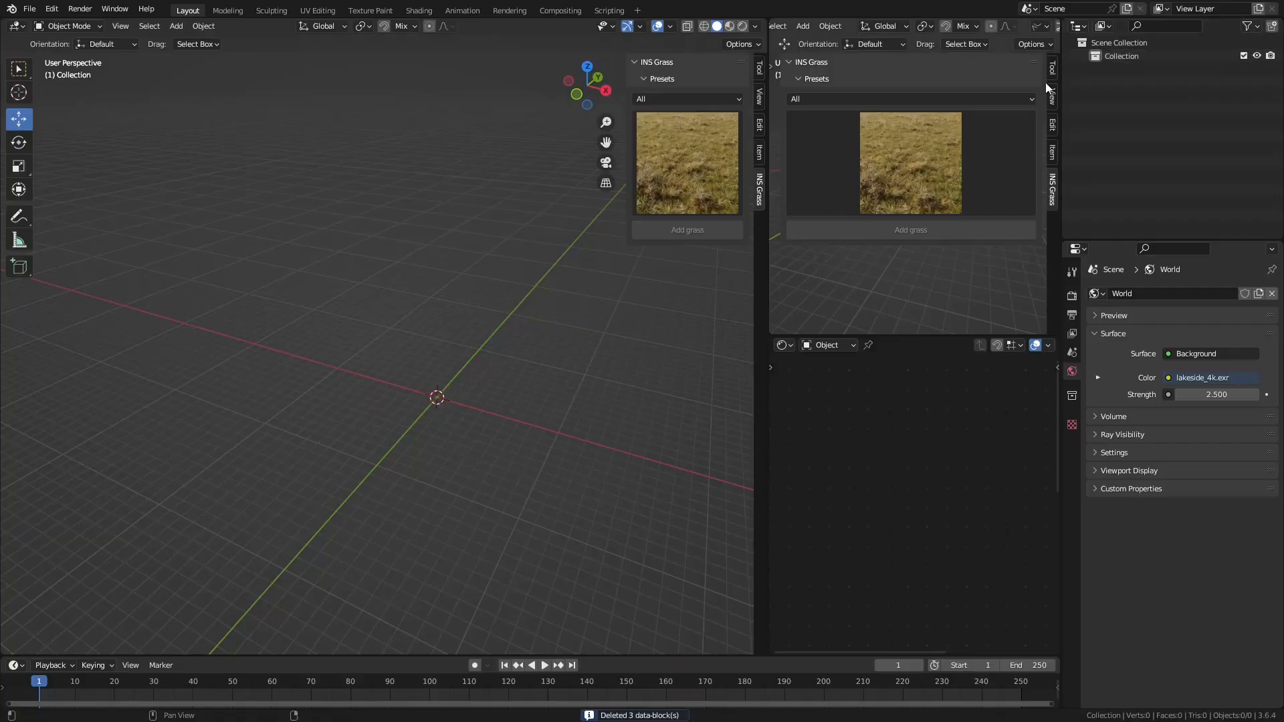
Append the Ribbon Grass collection from For Creating Ribbon Grass Preset.blend into the empty scene's root collection.
left_click(1130, 42)
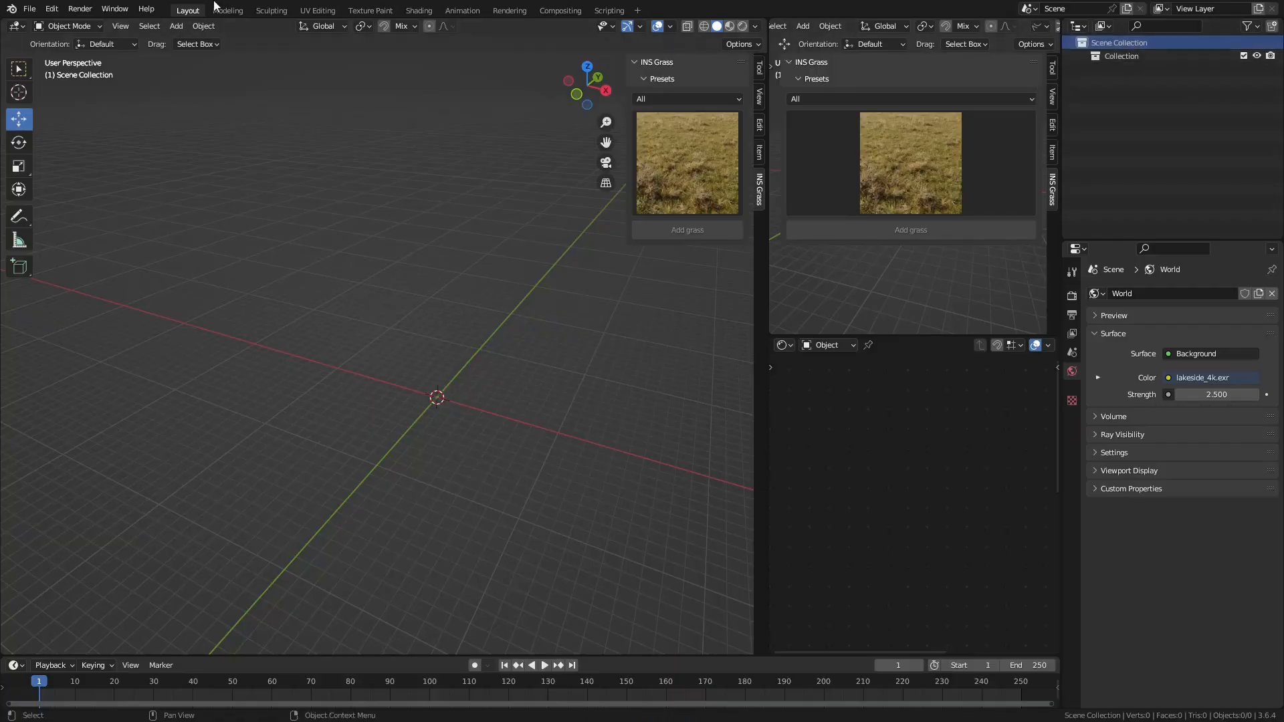
left_click(30, 10)
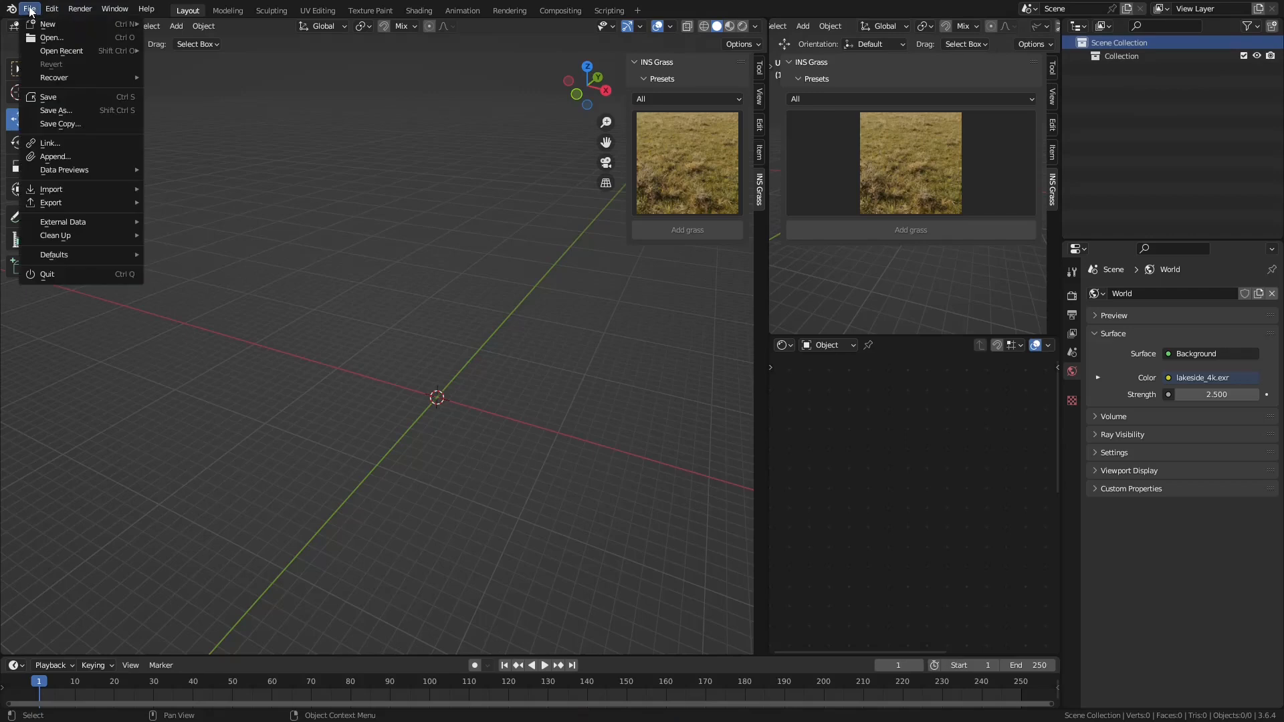
left_click(53, 157)
left_click(345, 228)
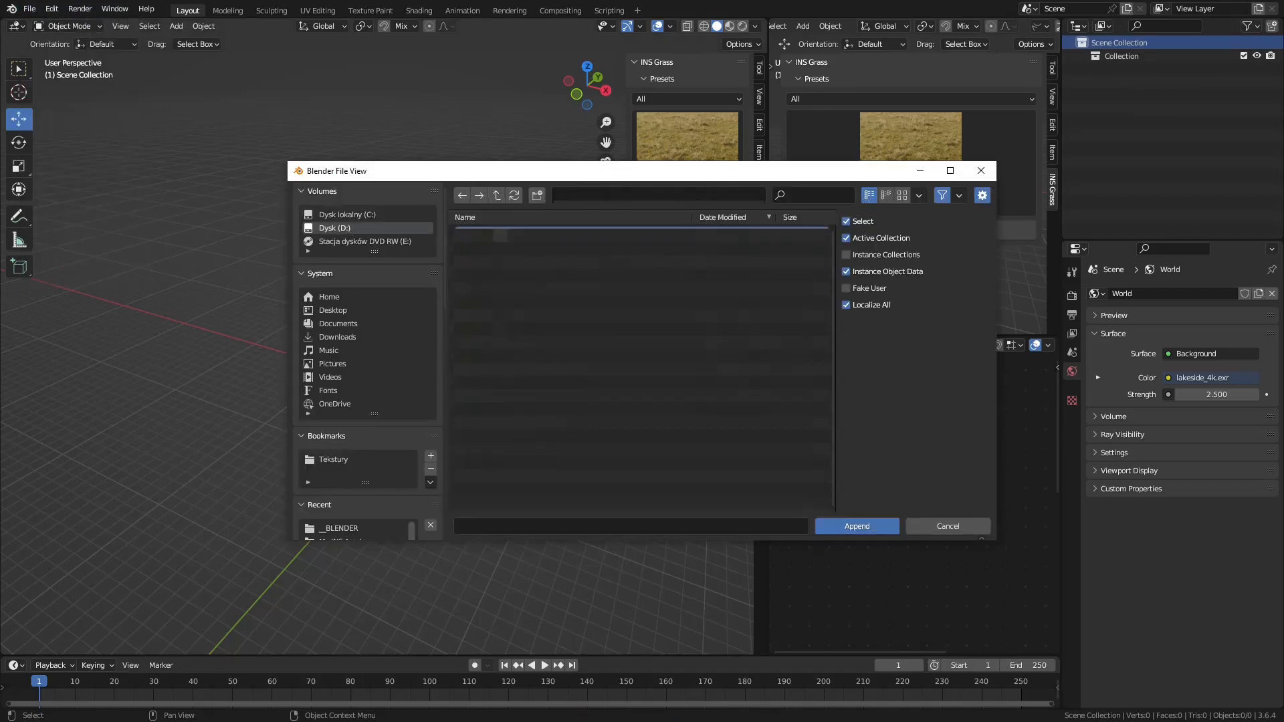
double_click(500, 234)
left_click(516, 368)
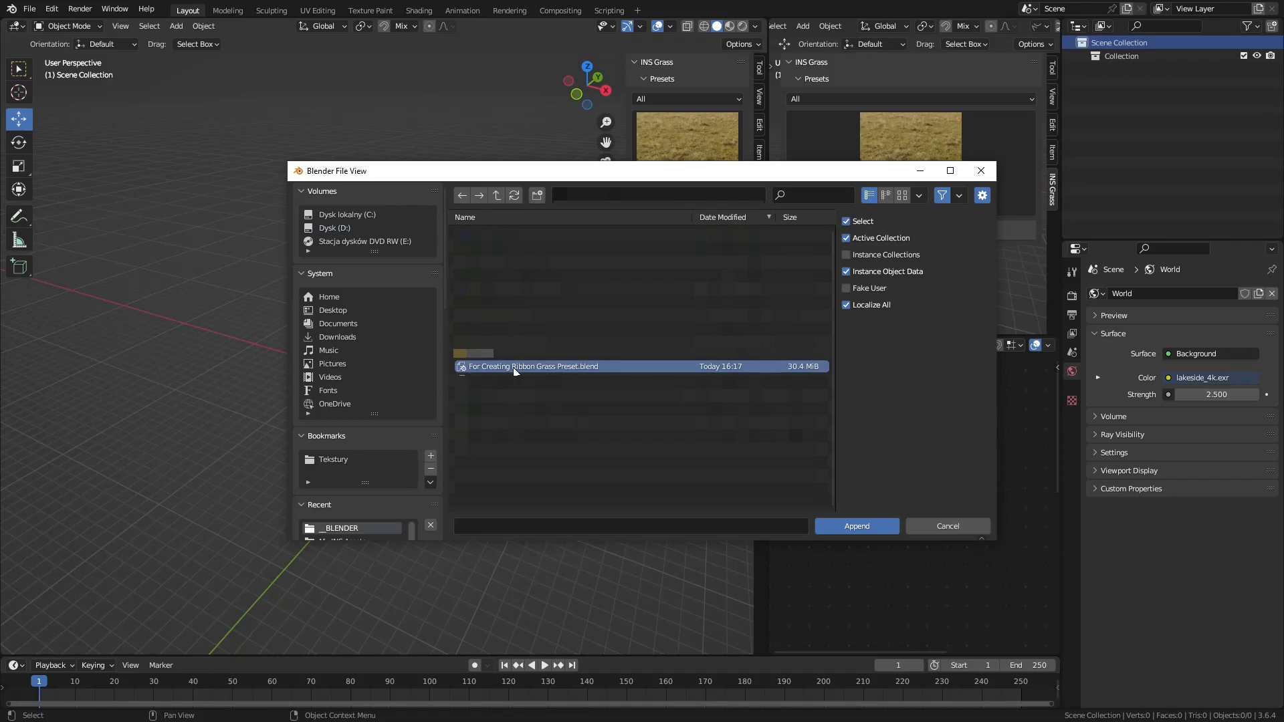
double_click(514, 368)
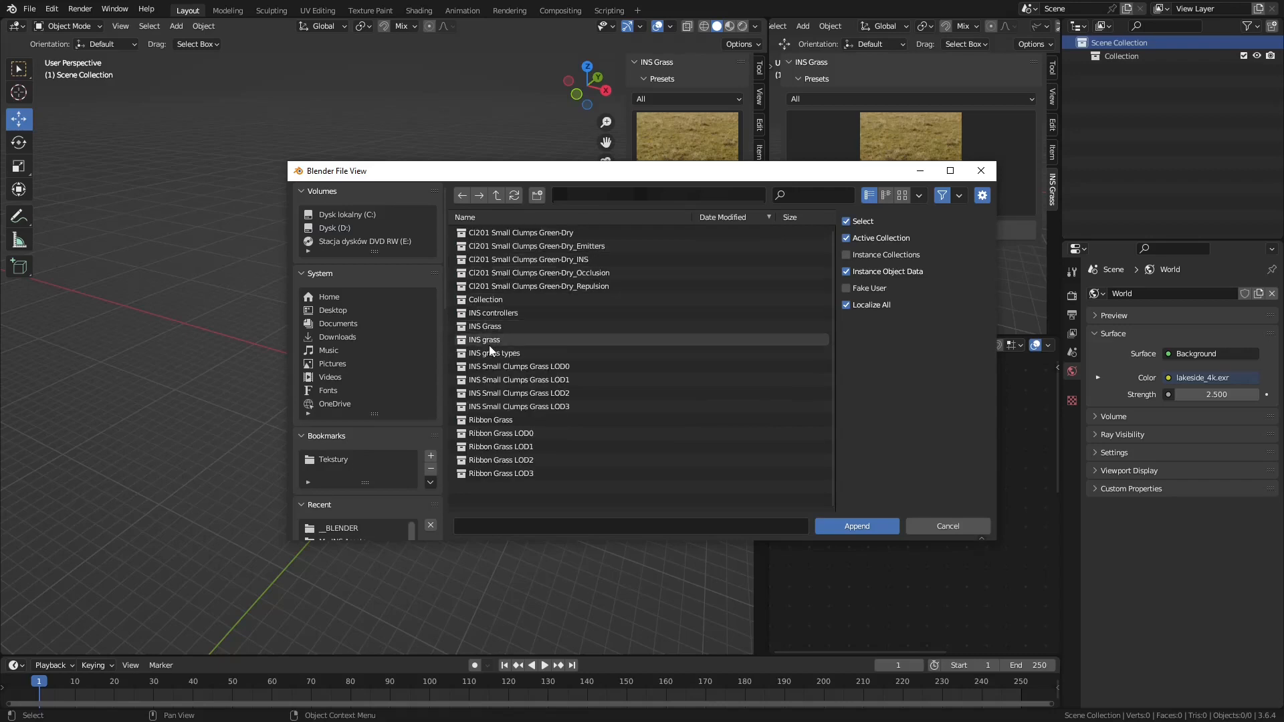
left_click(491, 420)
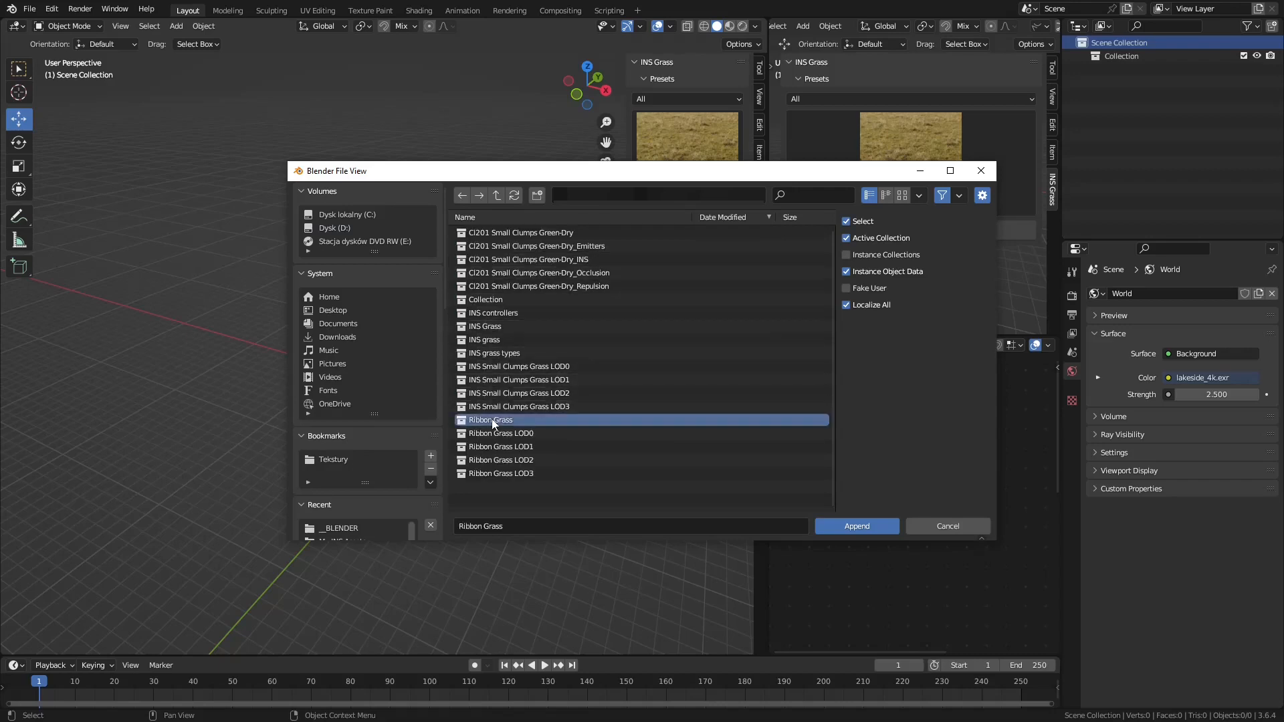
left_click(867, 525)
Frame the appended grass starting from Ribbon_Grass_Var1_LOD0 and display the viewport in Material Preview shading.
left_click(1169, 98)
key("KP_Decimal")
scroll(415, 395, "down", 5)
middle_click_drag(343, 365, 401, 375)
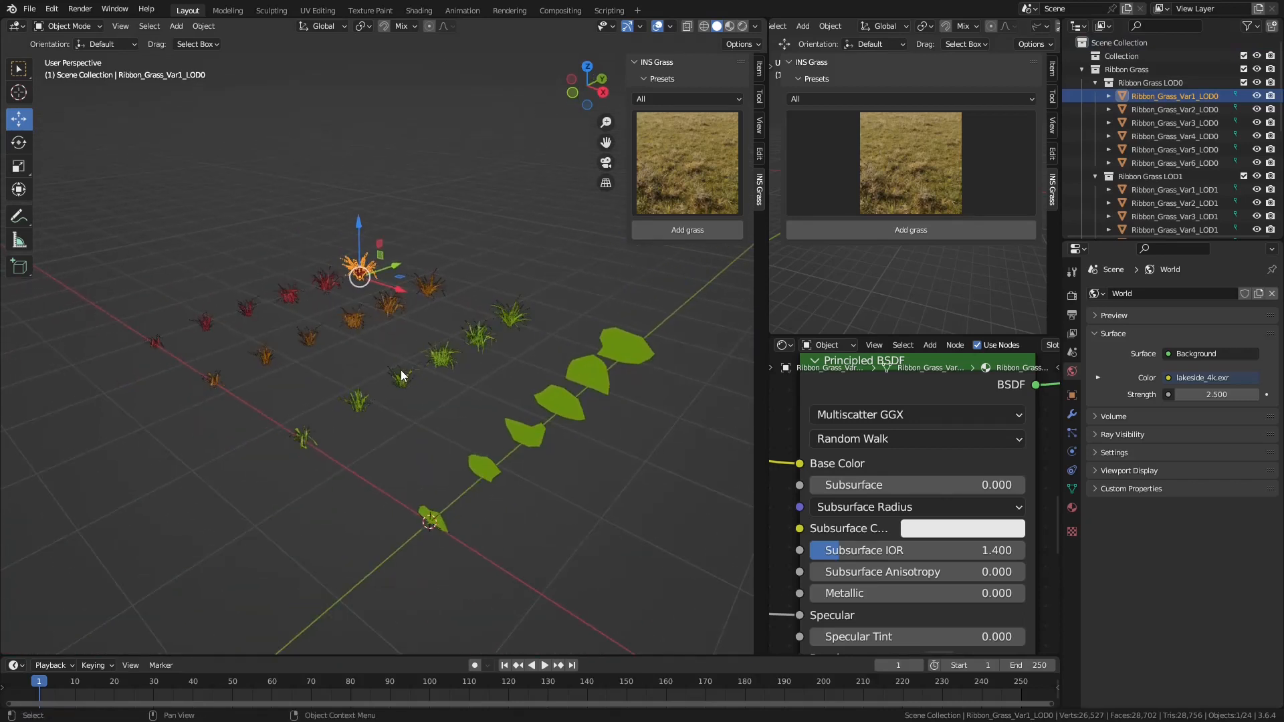
key("z")
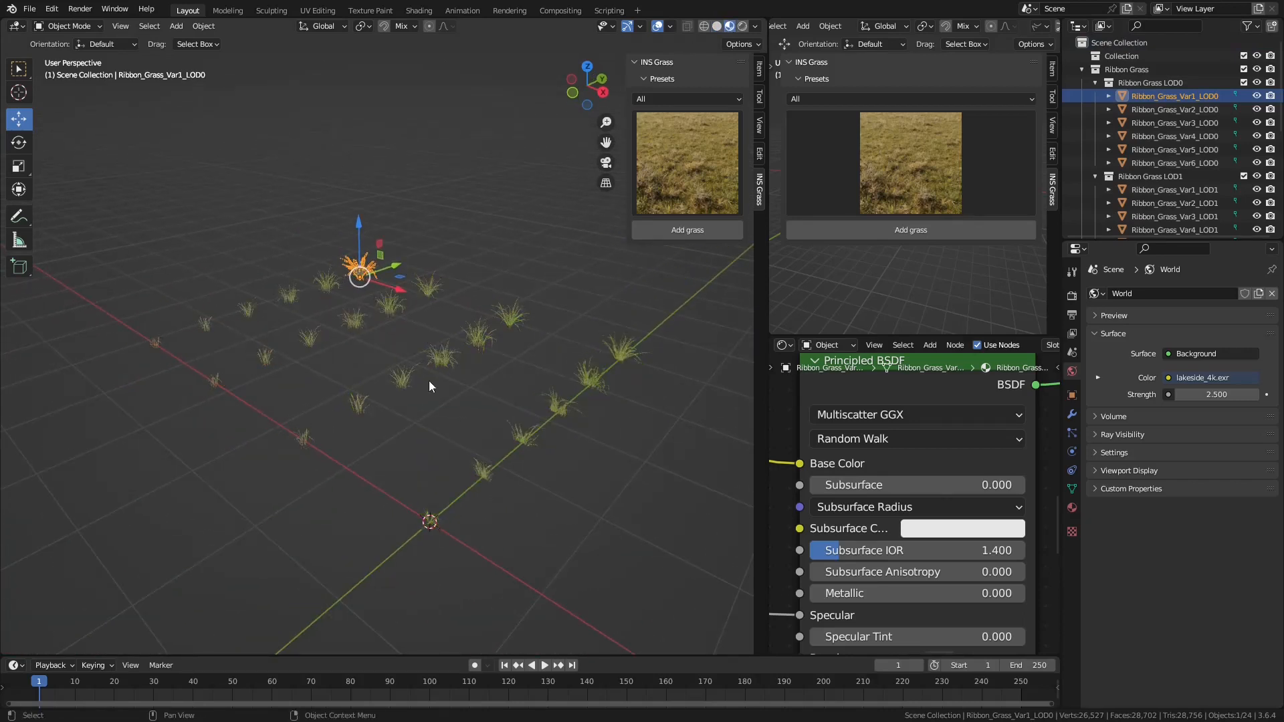
Examine the INS Grass add-on's install path and its saved presets and custom LODs folders in the preferences.
left_click(51, 9)
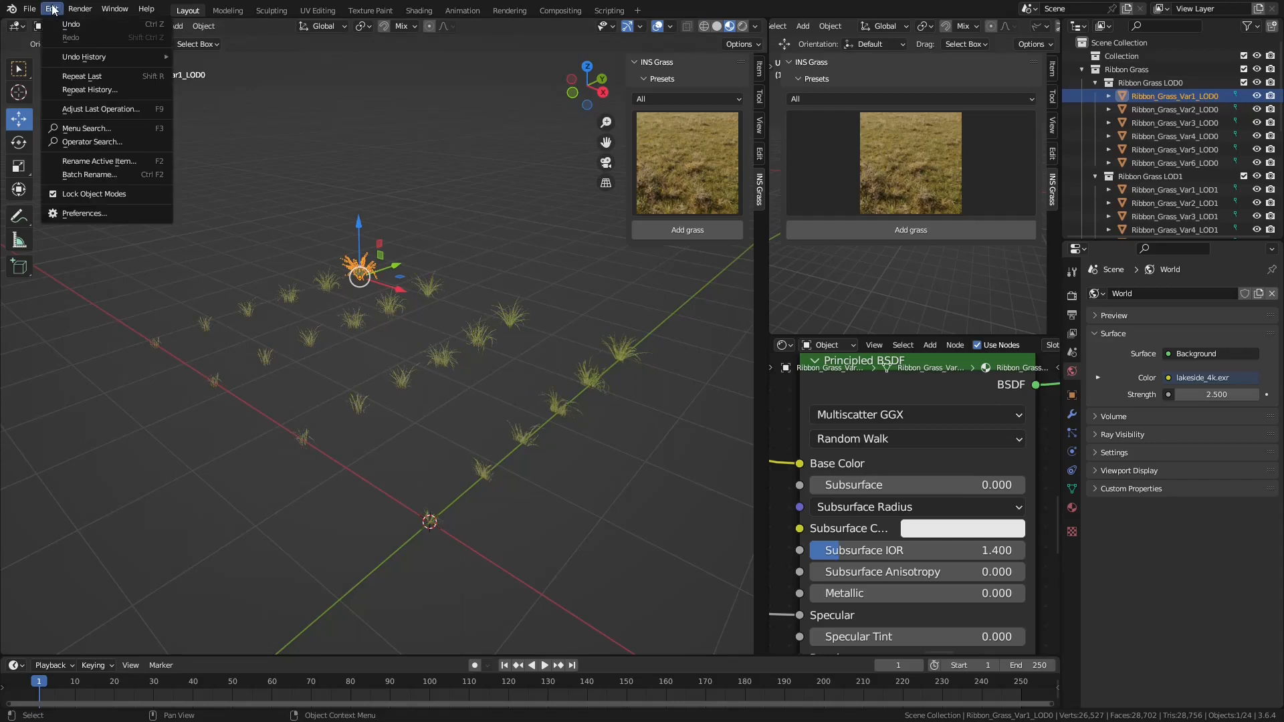
left_click(80, 213)
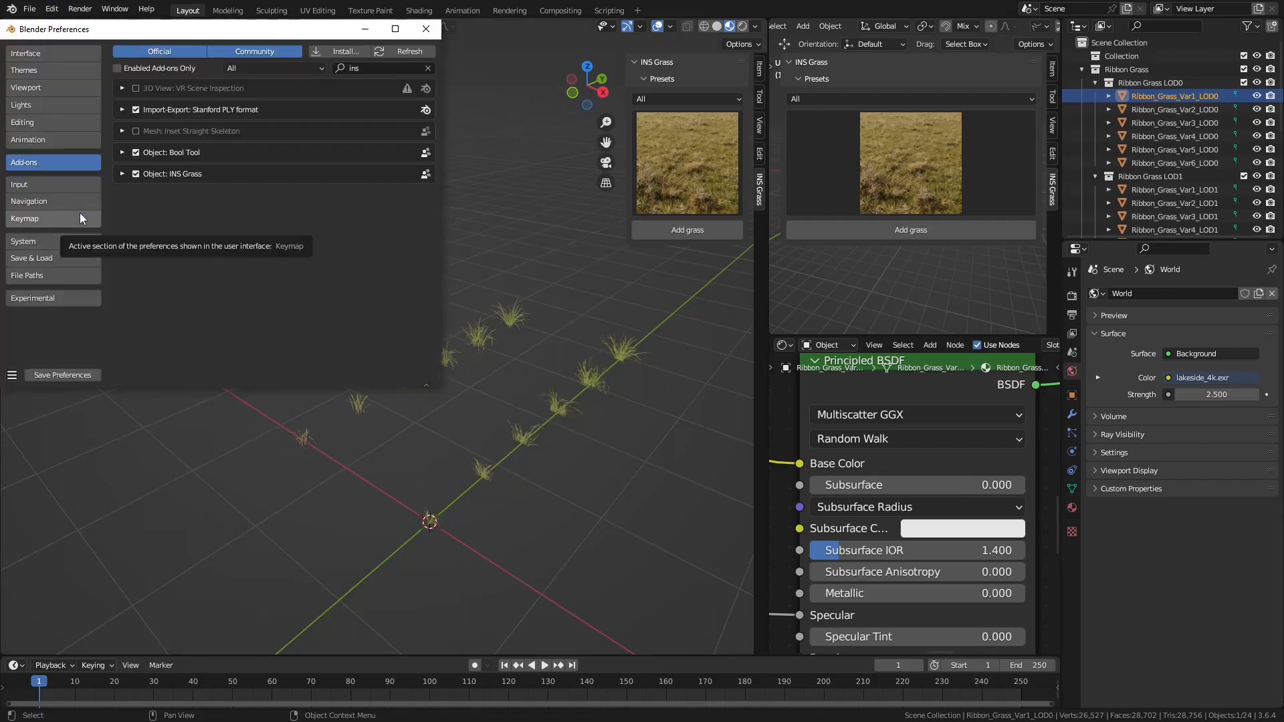
left_click(123, 173)
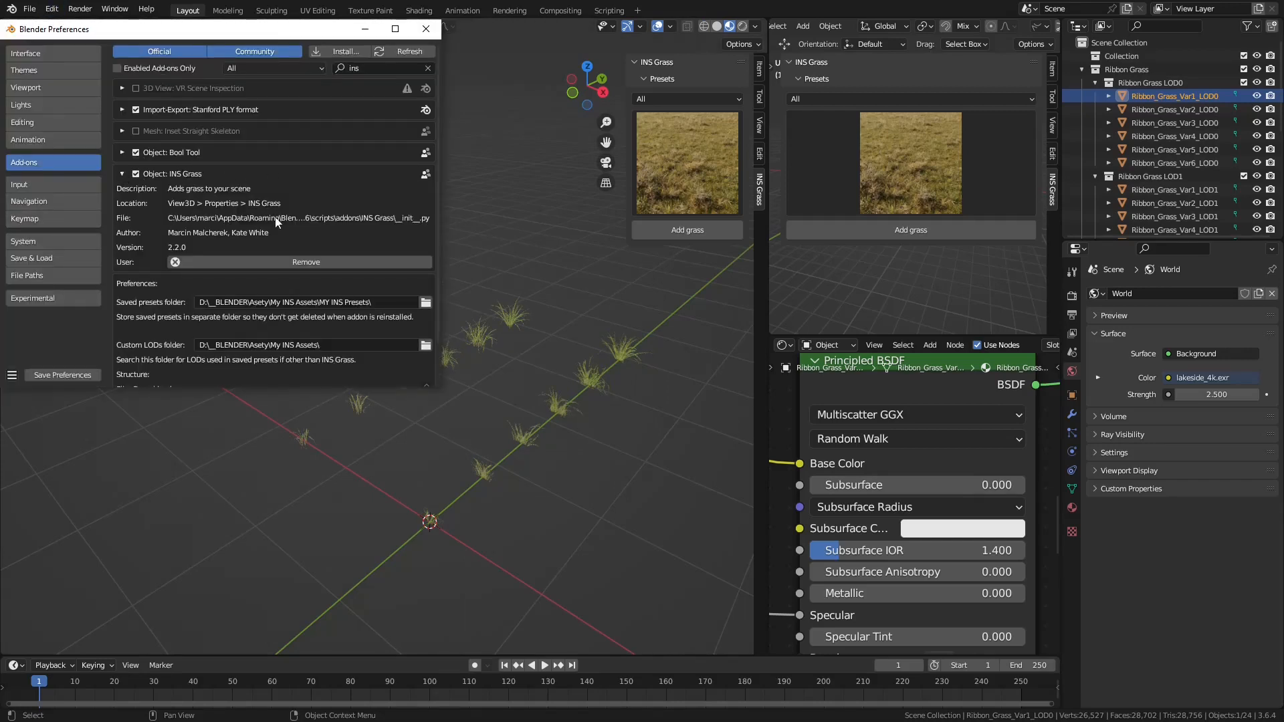
left_click_drag(442, 209, 555, 212)
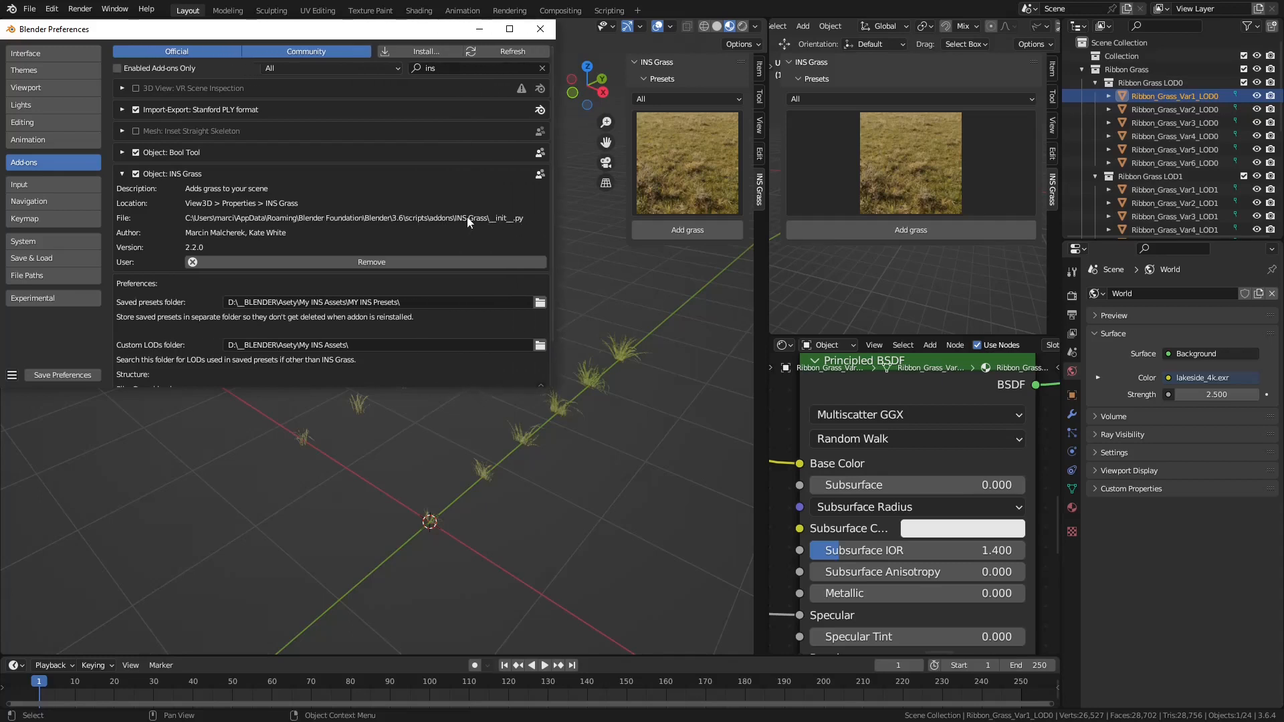
left_click(541, 29)
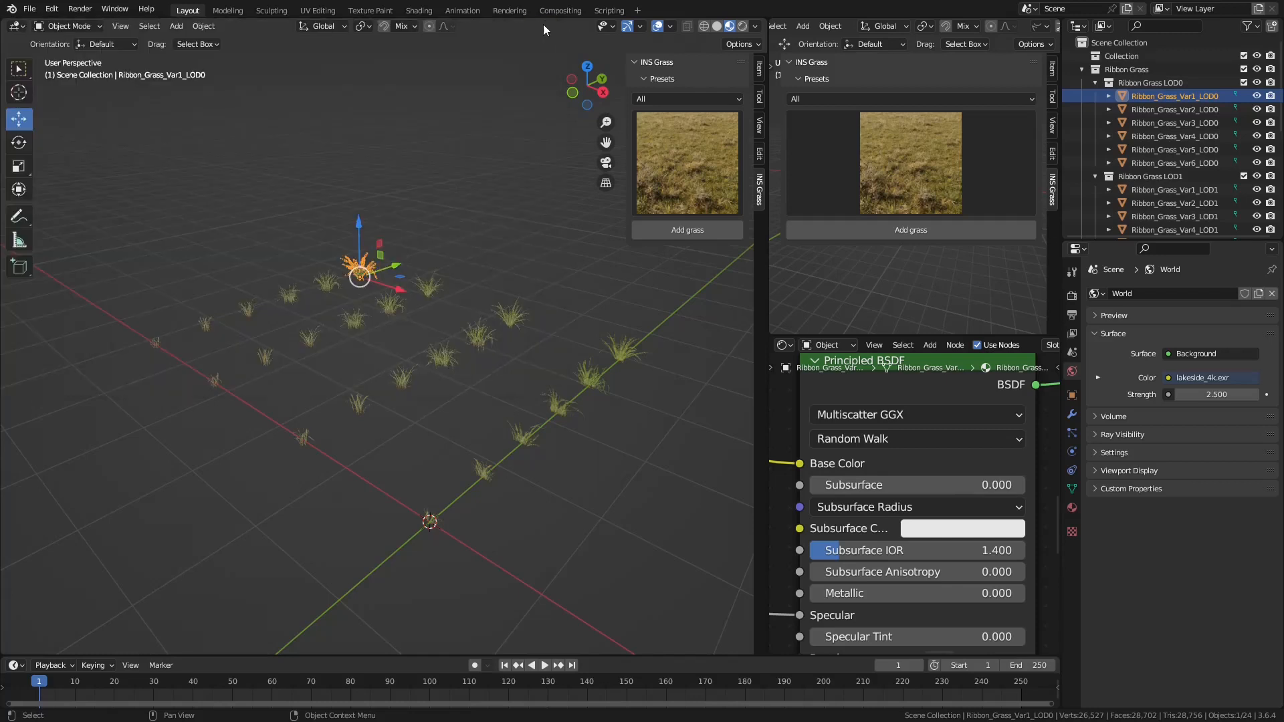
Append the INS Color node group from INS_Grass_Color.blend in the INS Grass add-on's Assets folder.
left_click(30, 9)
left_click(55, 156)
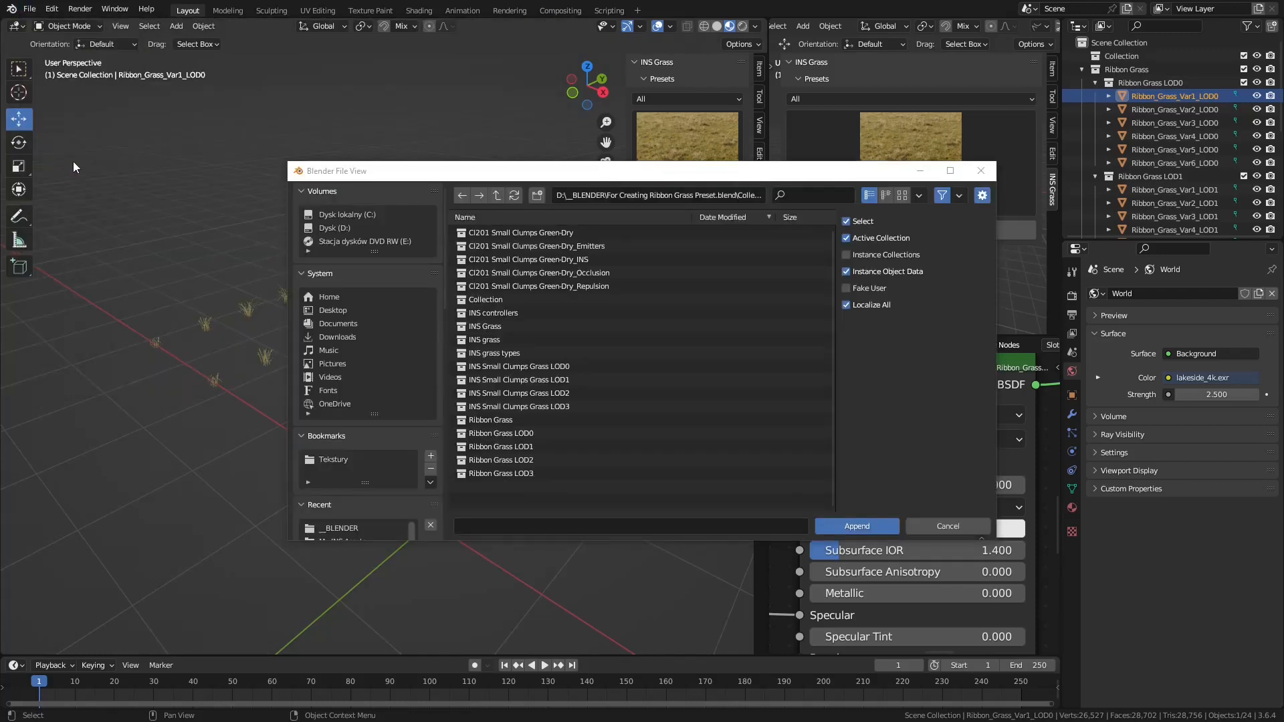
left_click(333, 311)
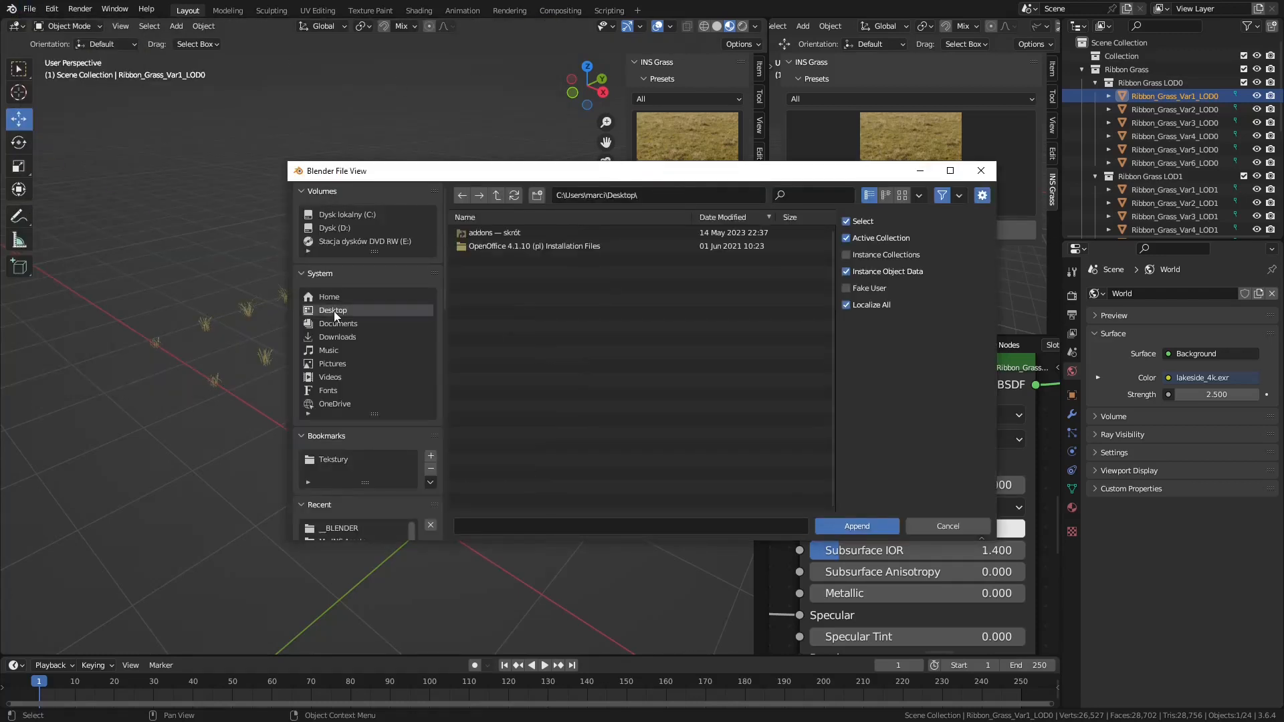
left_click(503, 233)
left_click(480, 232)
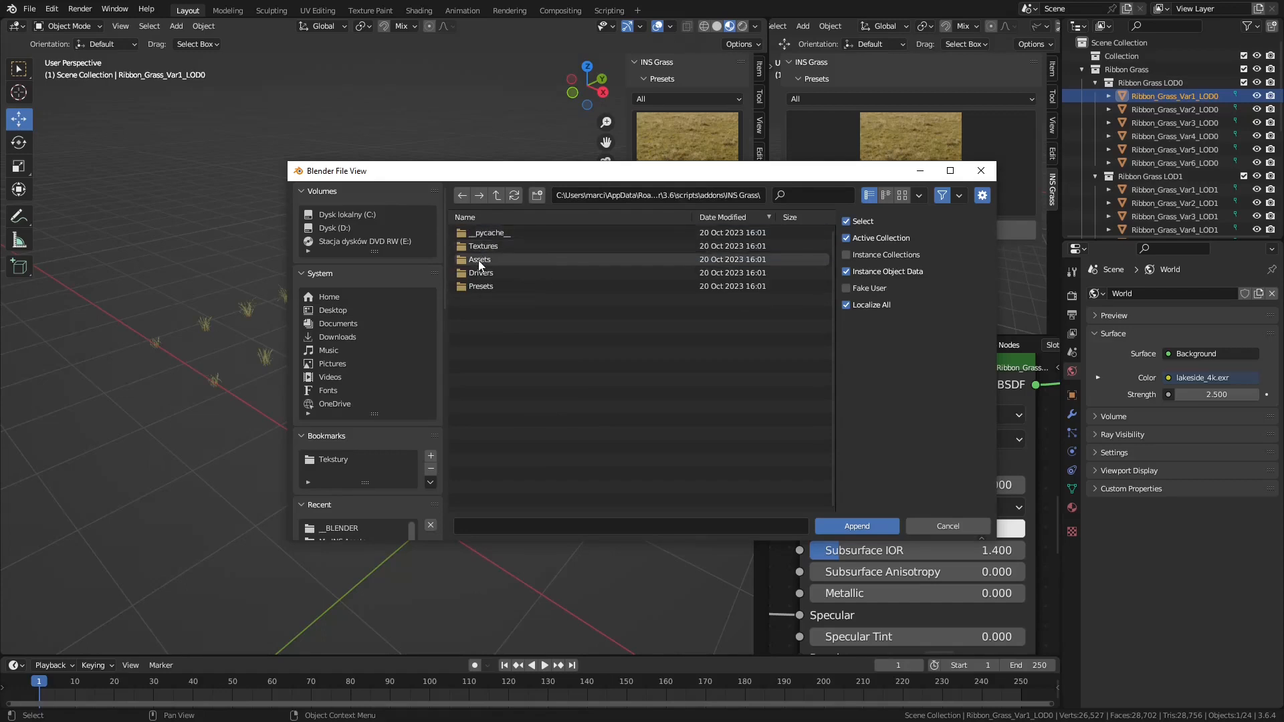
left_click(479, 259)
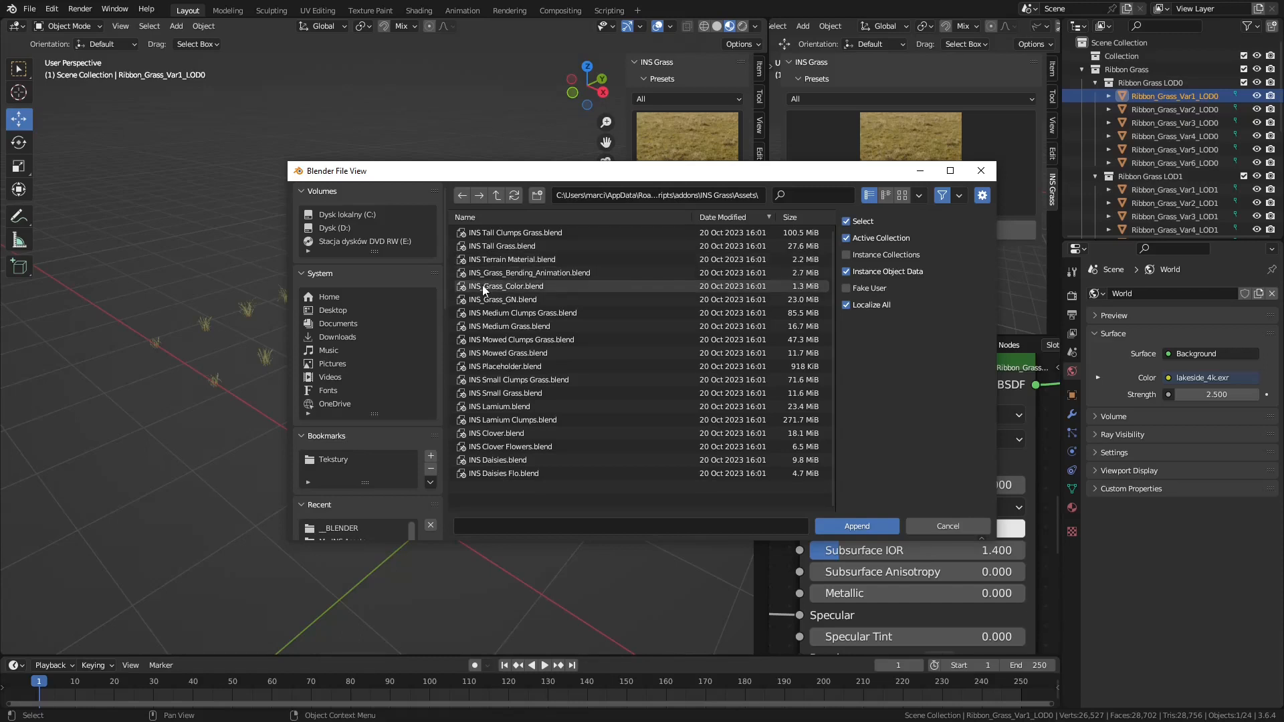
left_click(483, 285)
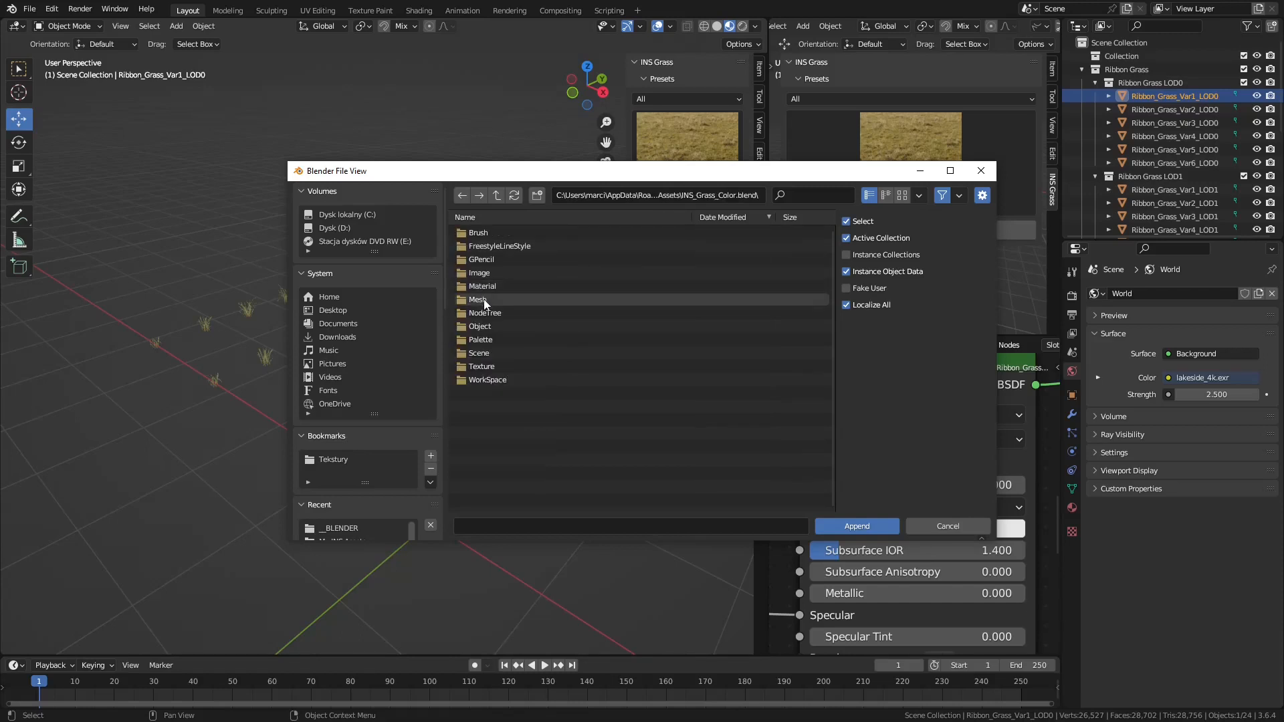
left_click(483, 310)
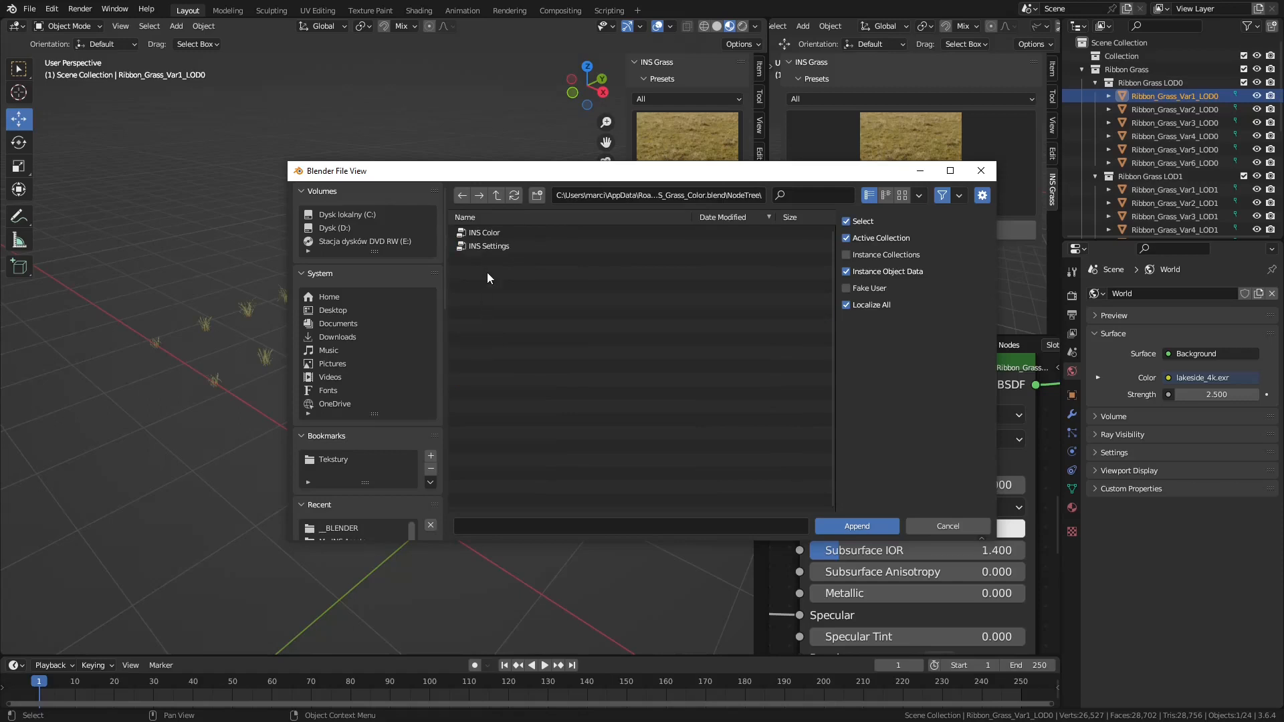
left_click(487, 233)
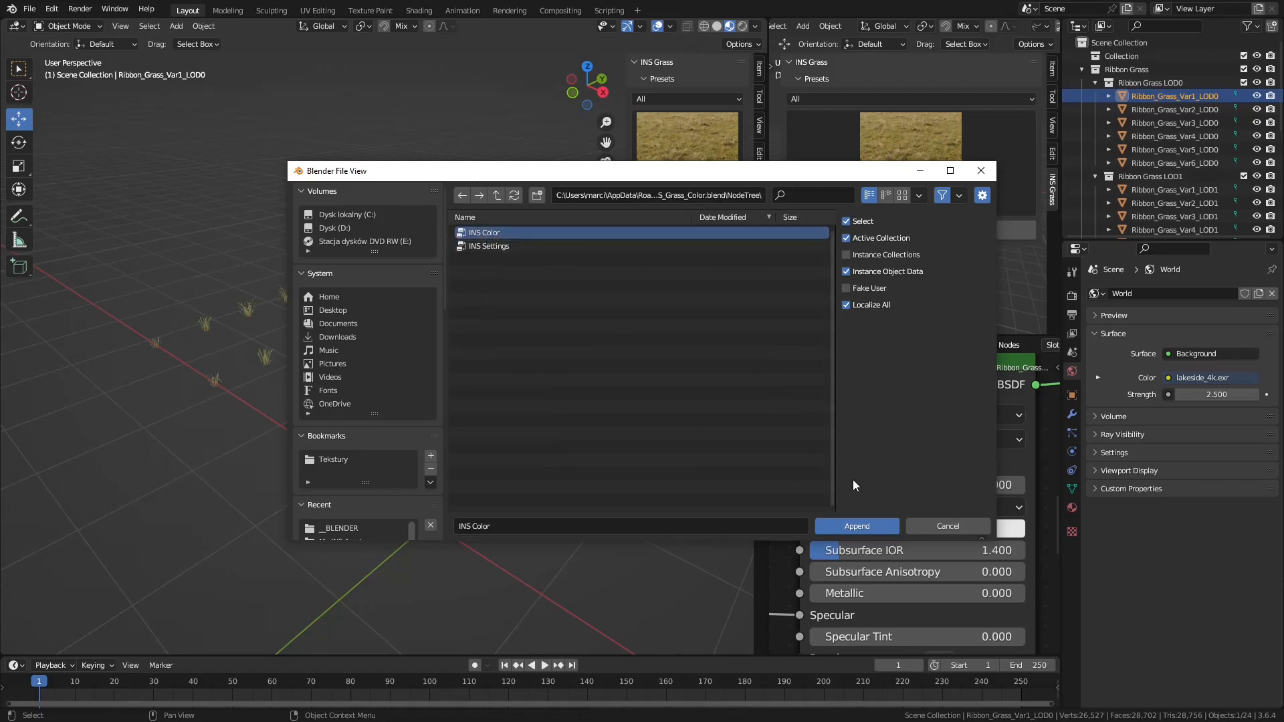
left_click(864, 527)
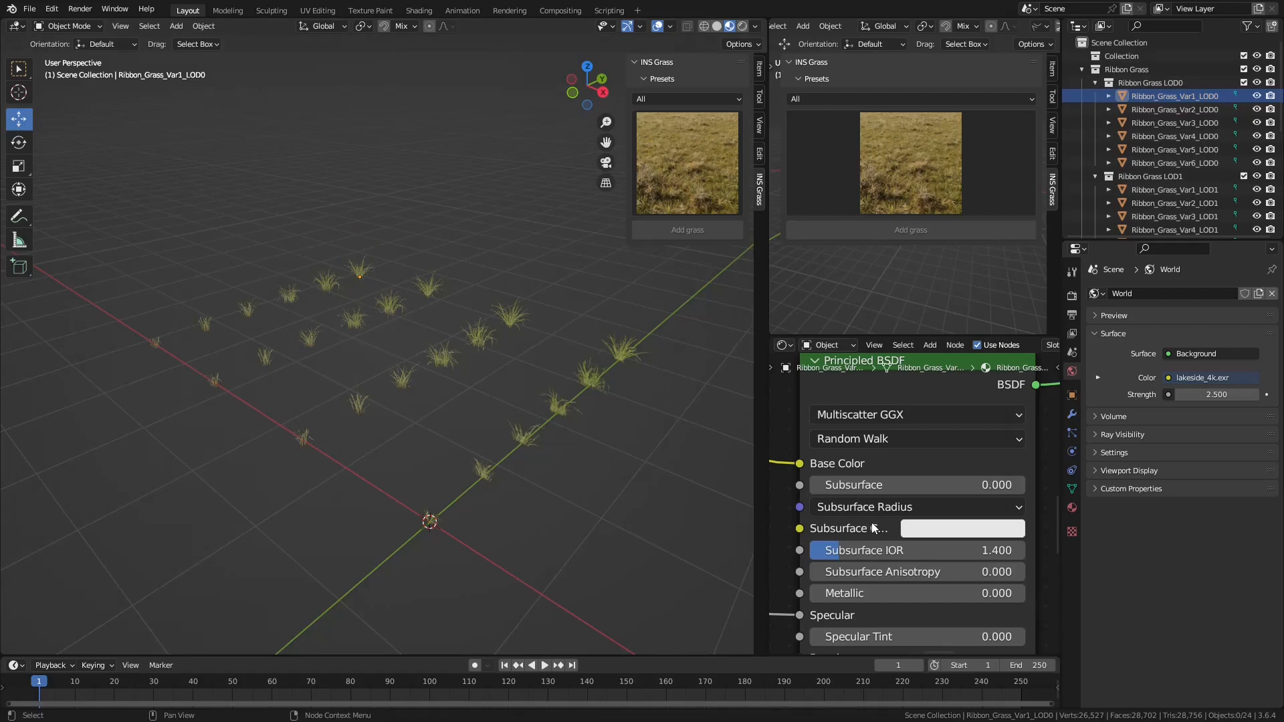
In the Ribbon_Grass_LOD0 material, combine the colour texture's outgoing links with a reroute point.
left_click(1070, 507)
scroll(979, 537, "down", 6)
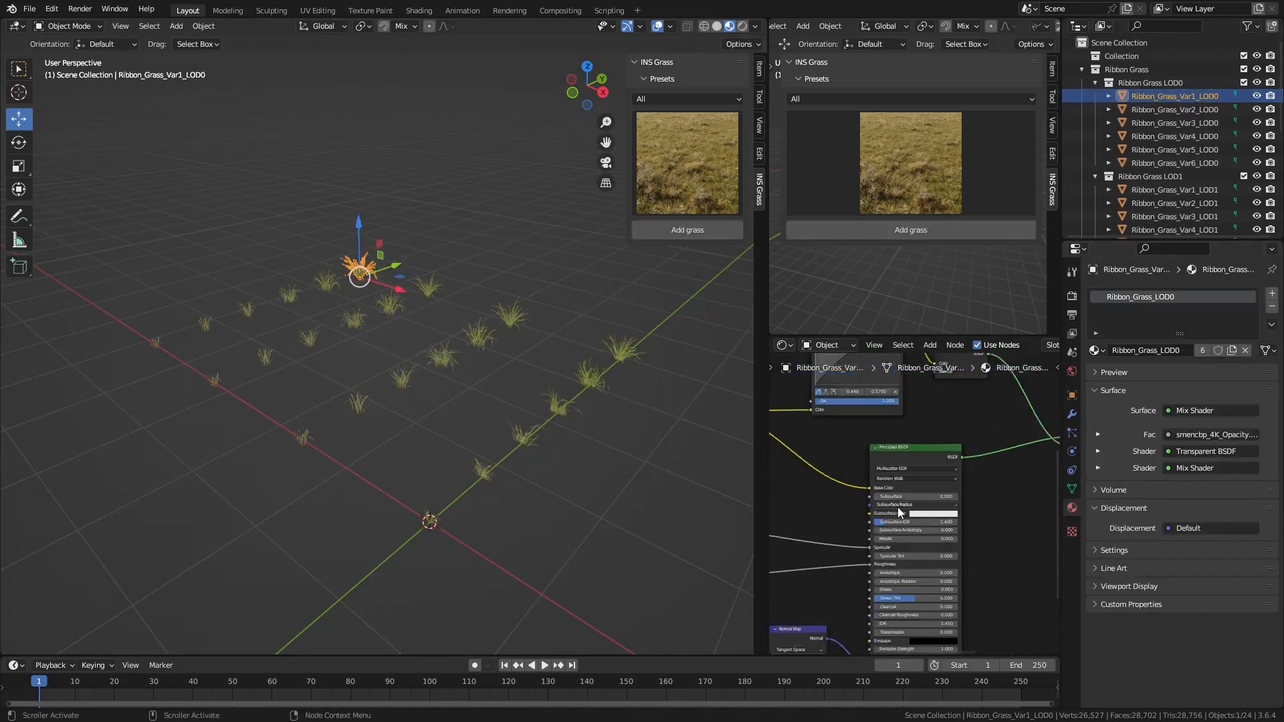
left_click_drag(1033, 461, 1043, 450)
right_click_drag(982, 465, 967, 552, "shift")
Insert the INS Color group between the colour texture and the reroute in the Ribbon_Grass_LOD0 material.
key("shift+a")
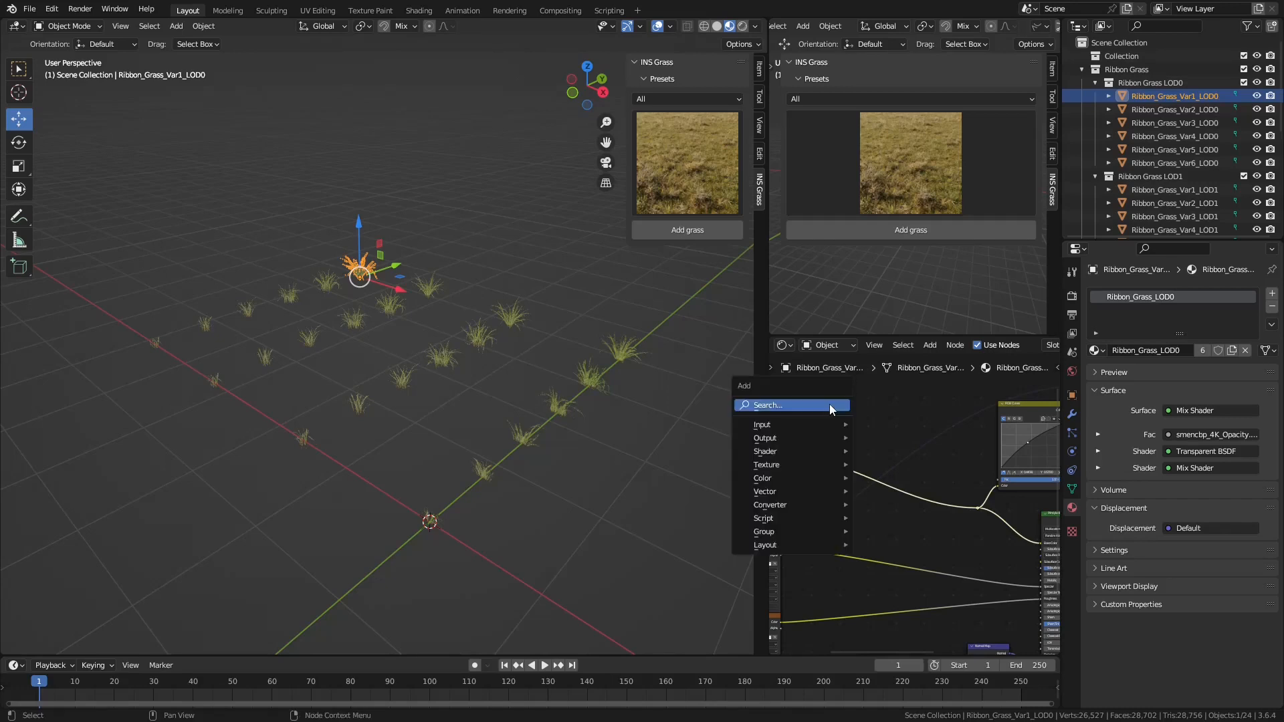
mouse_move(808, 534)
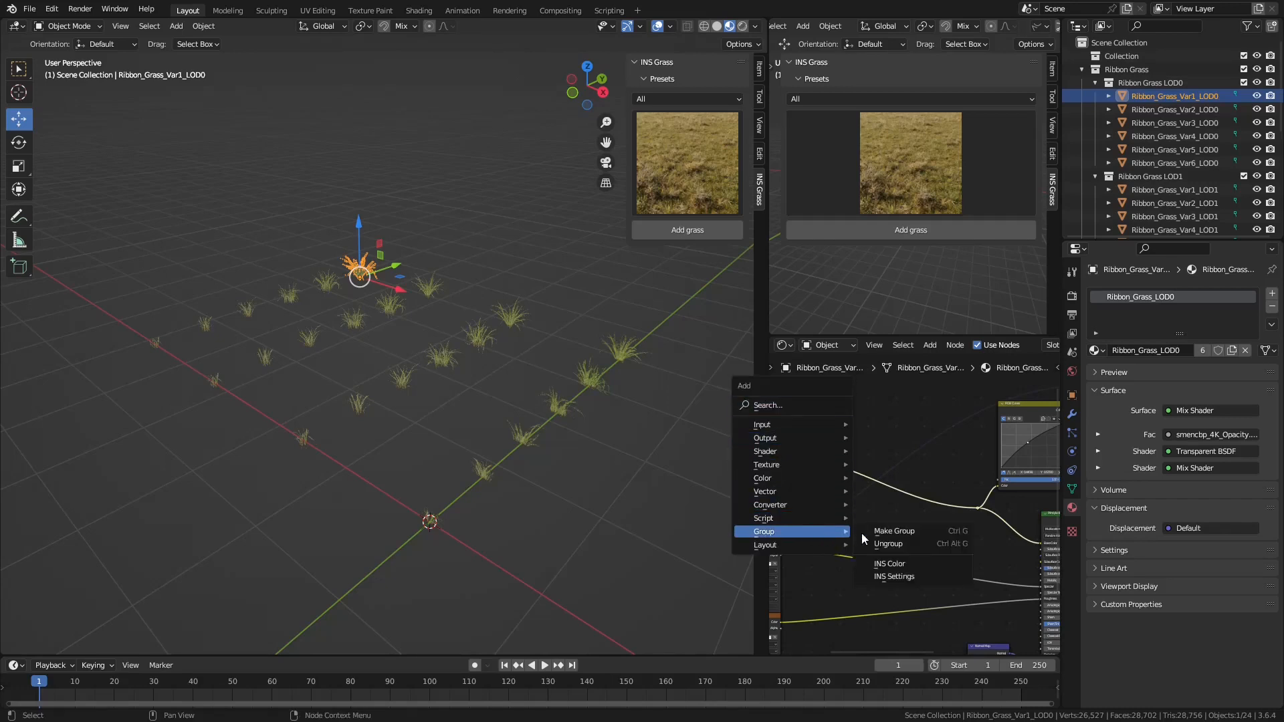
left_click(889, 563)
left_click(823, 441)
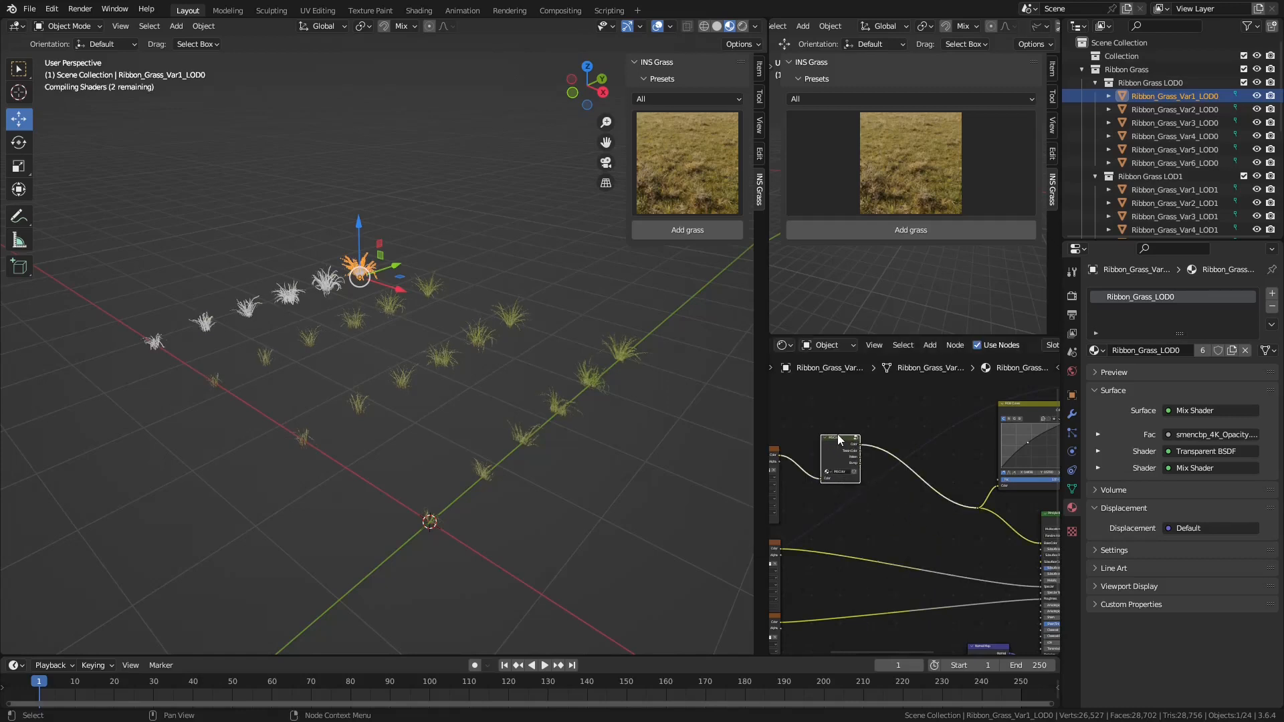
Rename the inserted INS Color group node to INS_Set in its node properties.
left_click(1058, 370)
left_click(1054, 370)
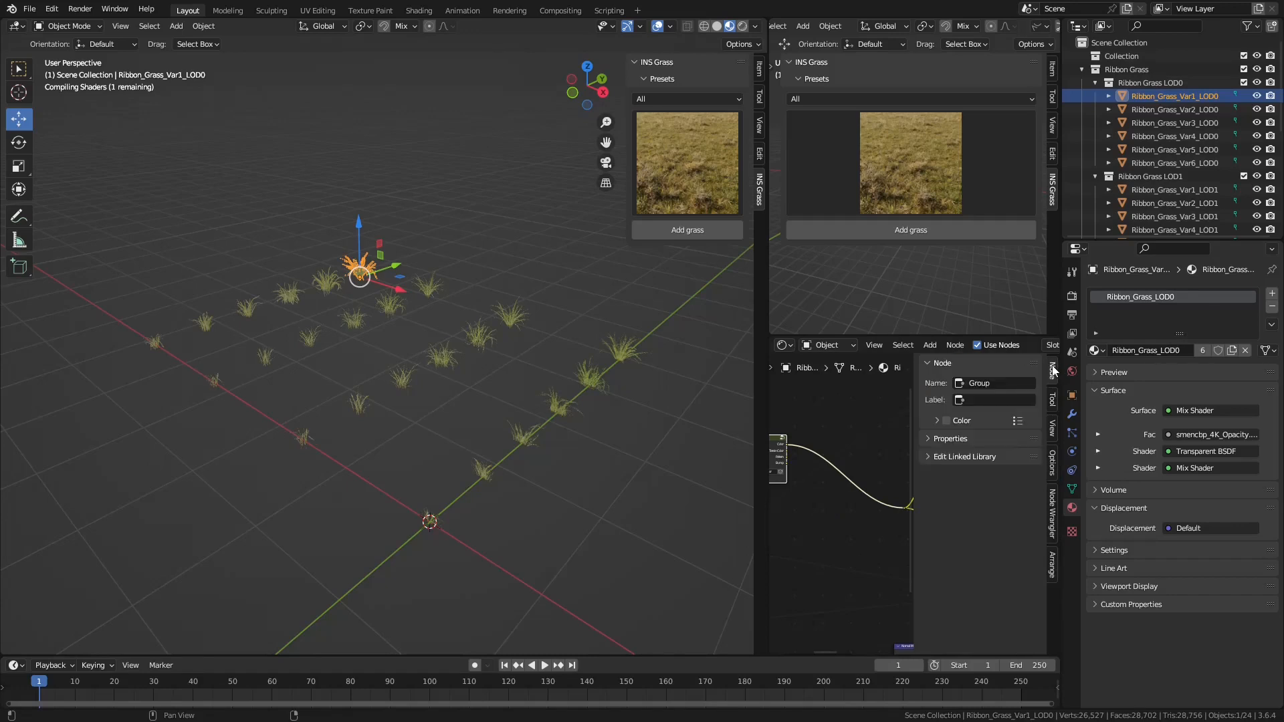
left_click(1005, 384)
type("INS_Set")
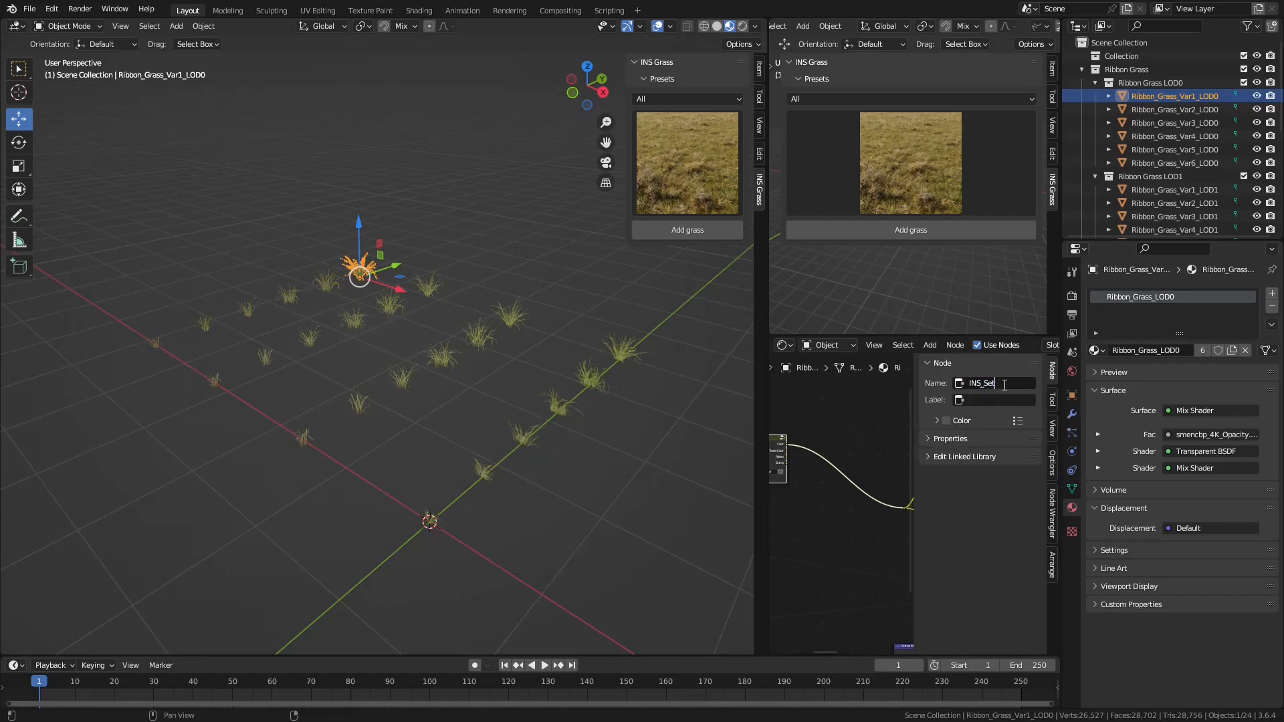
key("Return")
key("n")
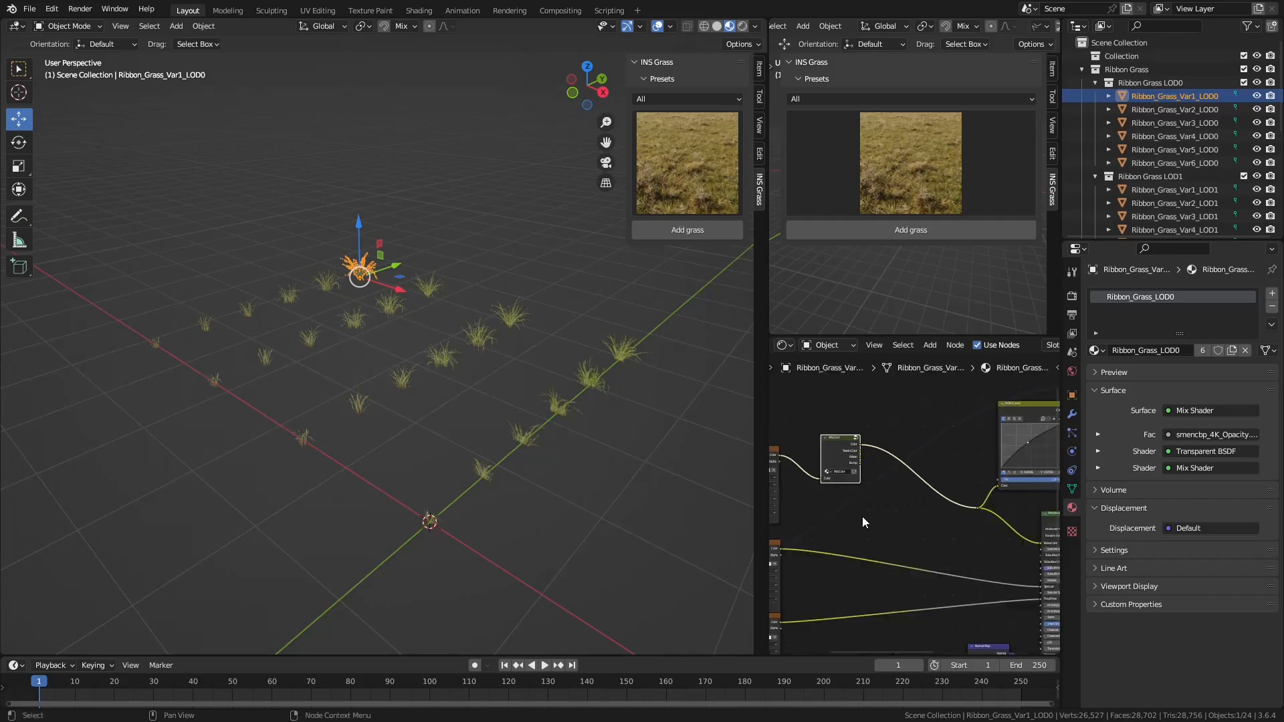
Copy the renamed INS Color node into the material of Ribbon_Grass_Var1_LOD1.
middle_click_drag(861, 517, 913, 516)
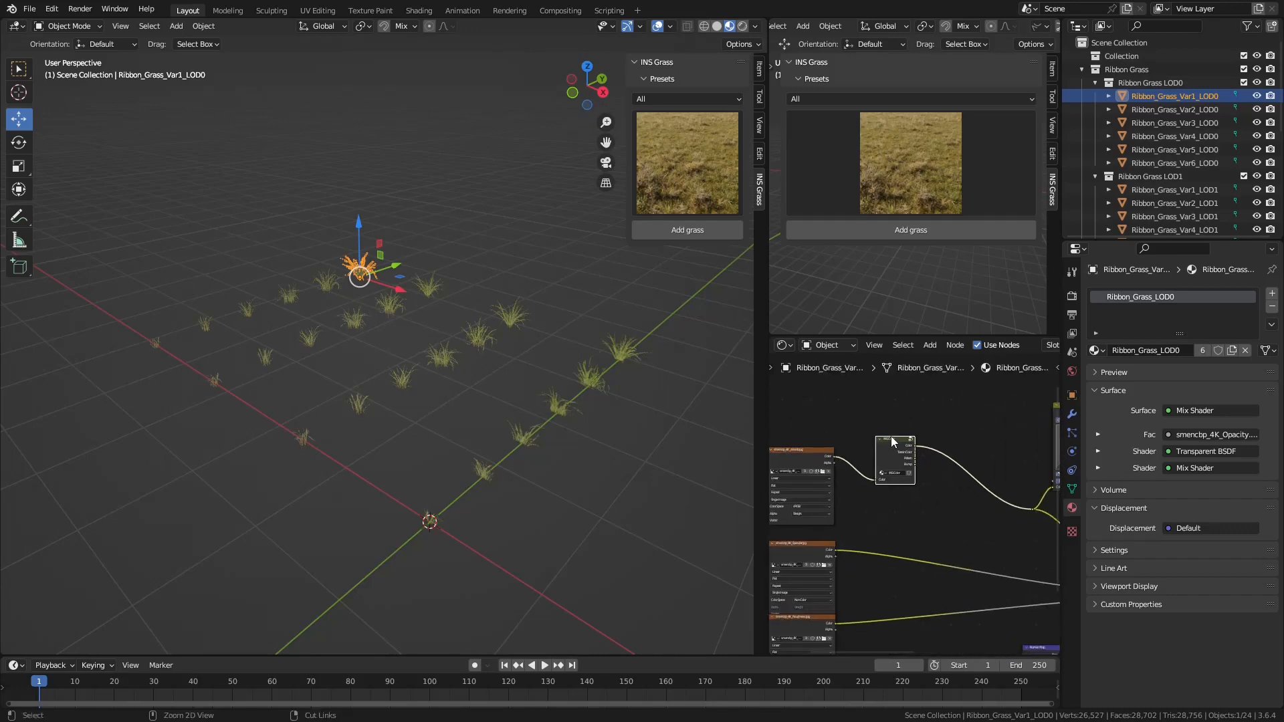
left_click(1142, 190)
left_click_drag(896, 444, 786, 449)
left_click(902, 421)
key("ctrl+v")
Add a reroute to the LOD2 material's colour links and paste the INS Color node in front of it.
scroll(1166, 155, "down", 3)
left_click(1166, 149)
right_click_drag(1023, 456, 1002, 532, "shift")
key("ctrl+v")
left_click_drag(884, 416, 890, 447)
Paste the INS Color node into the Ribbon_Grass_LOD3 material and place it on the colour texture's link.
scroll(1159, 155, "down", 3)
left_click(1158, 158)
key("ctrl+v")
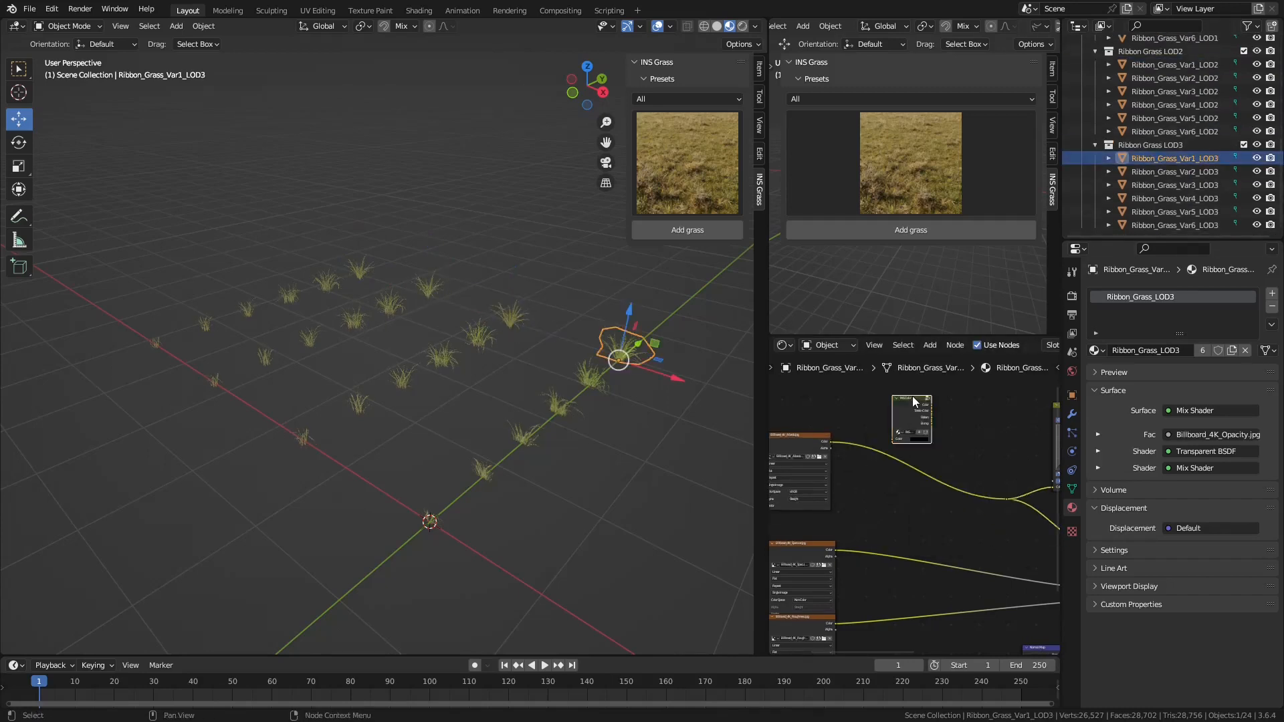
left_click_drag(913, 396, 895, 436)
Delete the empty default collection from the scene, keeping the Ribbon Grass collection.
scroll(1160, 131, "up", 8)
left_click(1132, 56)
right_click(1132, 55)
left_click(1025, 130)
Compare the custom LODs file and collection structure in the INS Grass preferences with the outliner, collapsing the four LOD collections.
left_click(49, 9)
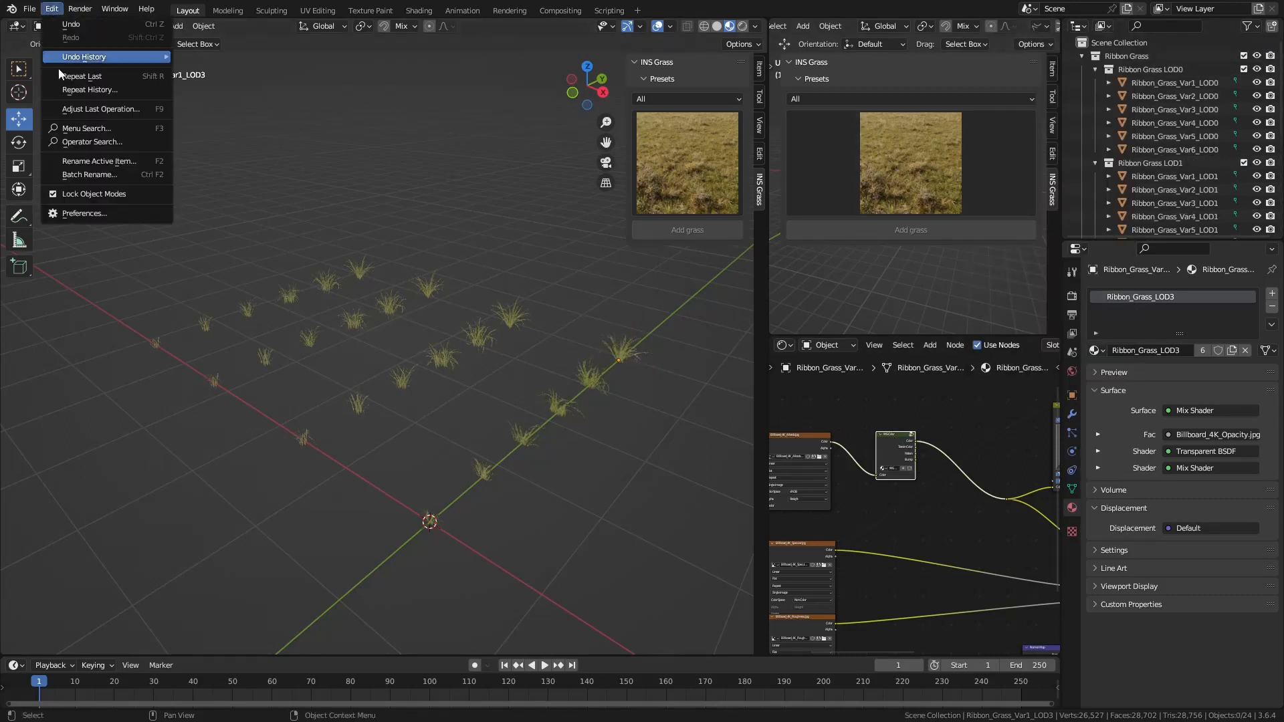
left_click(83, 214)
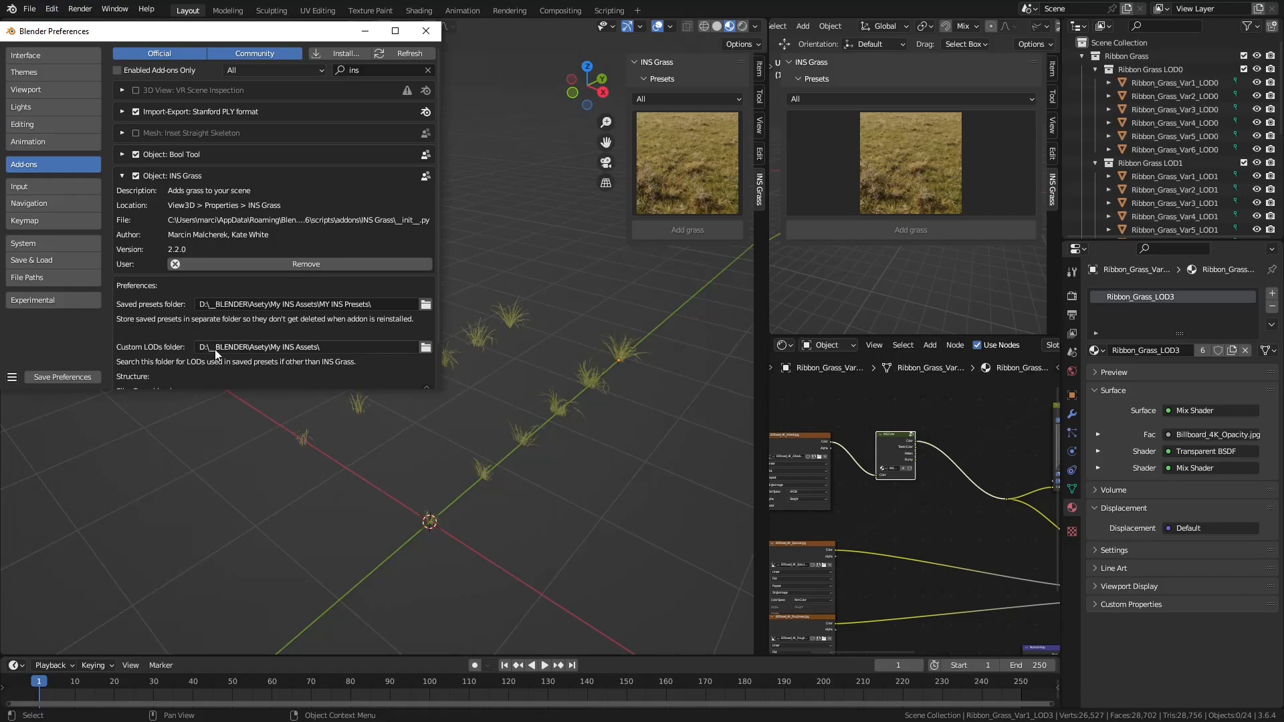
scroll(220, 355, "down", 2)
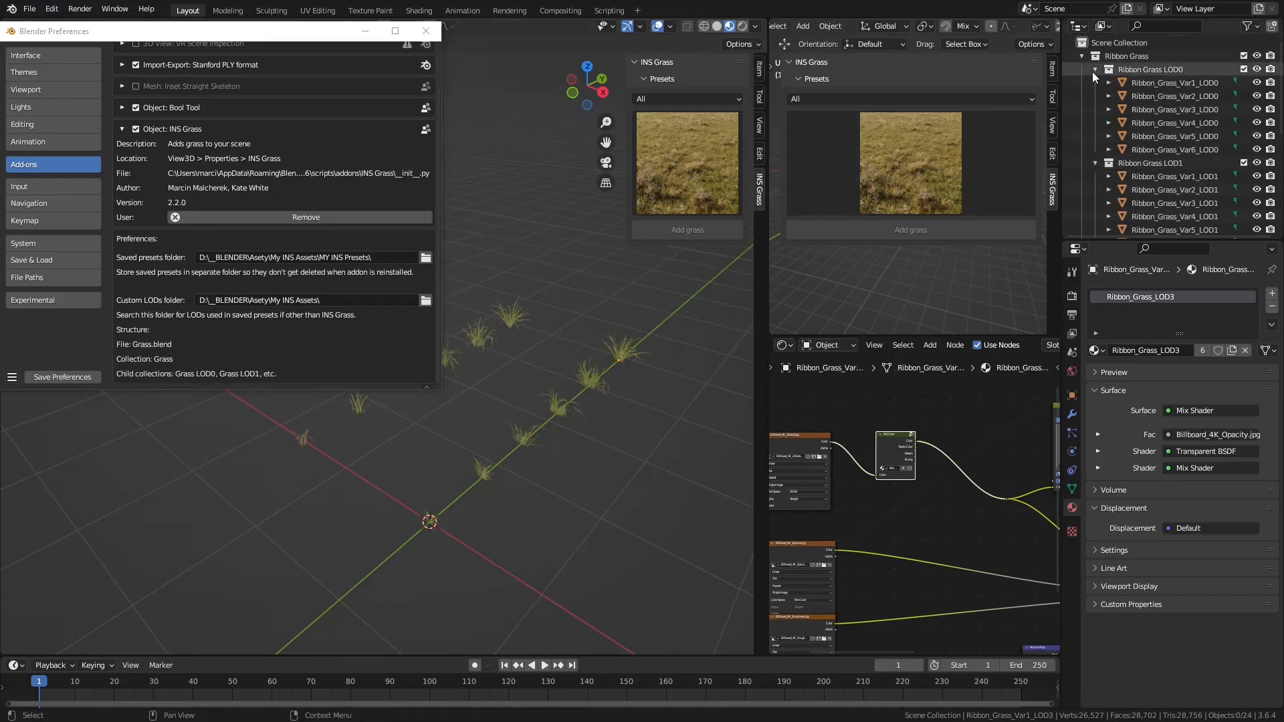
left_click_drag(1094, 71, 1093, 130)
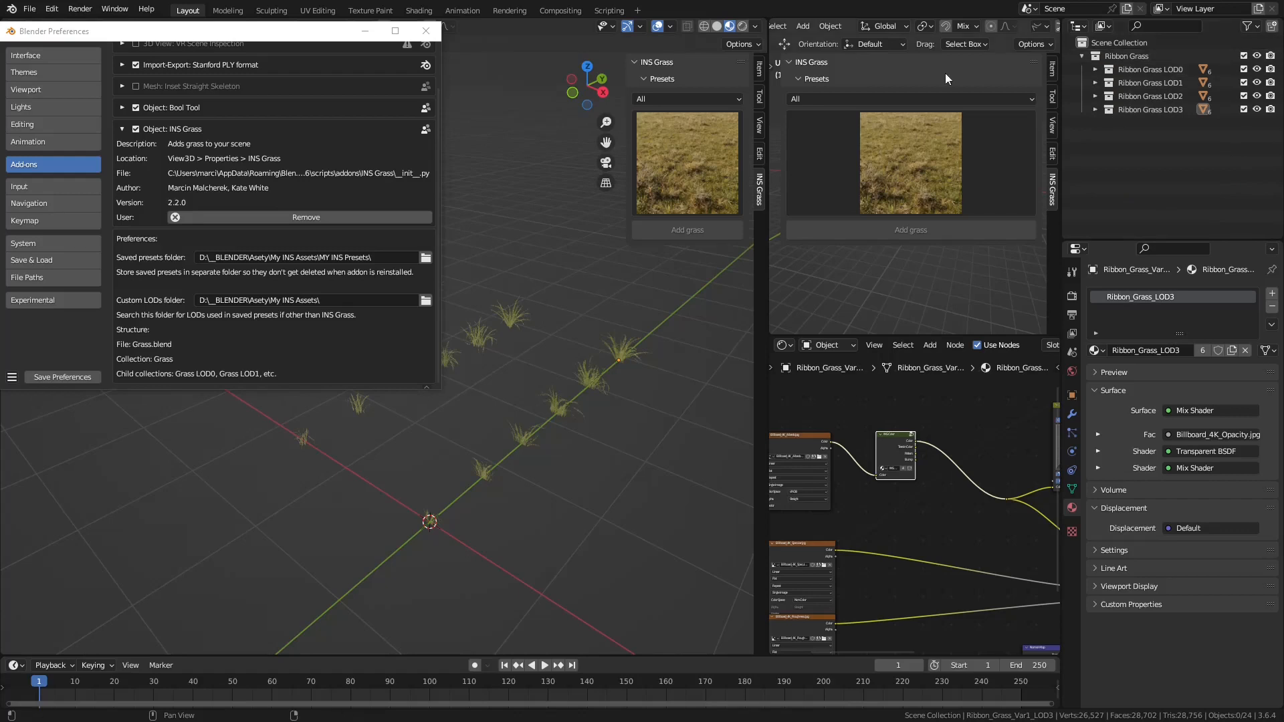
left_click(426, 30)
Save the file as Ribbon Grass in the My INS Assets folder.
left_click(30, 10)
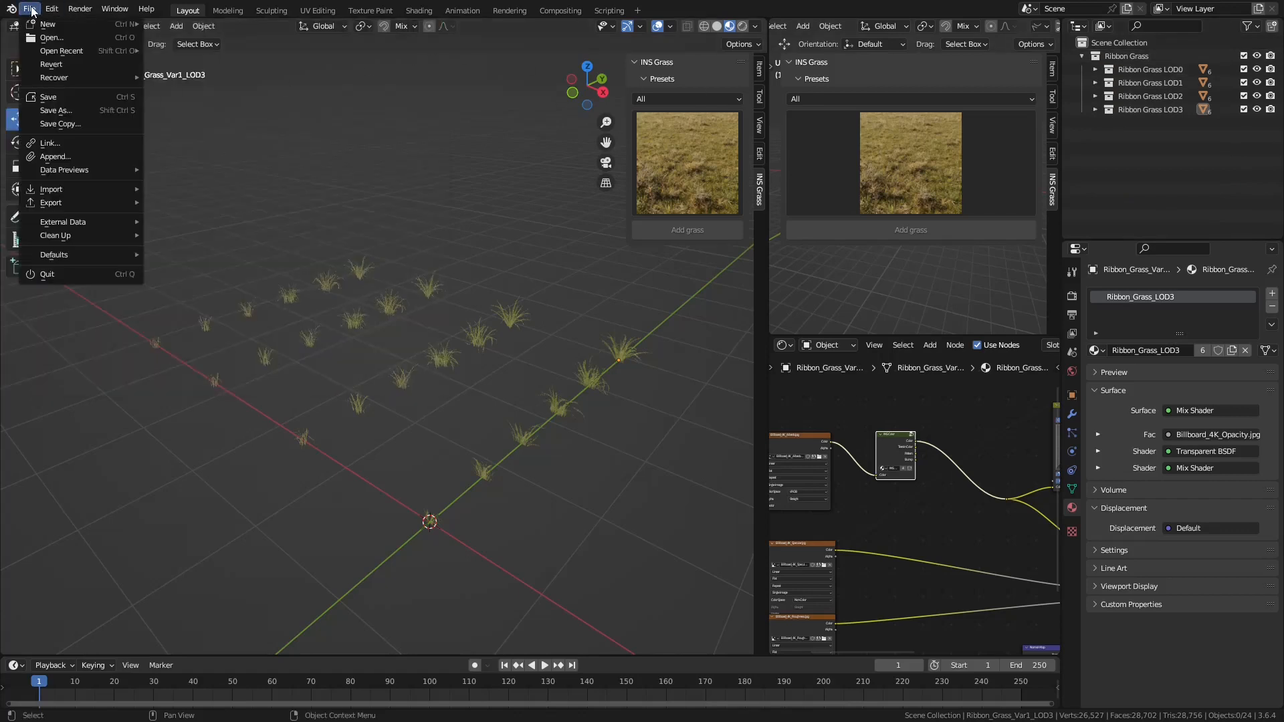
left_click(66, 111)
scroll(384, 471, "down", 3)
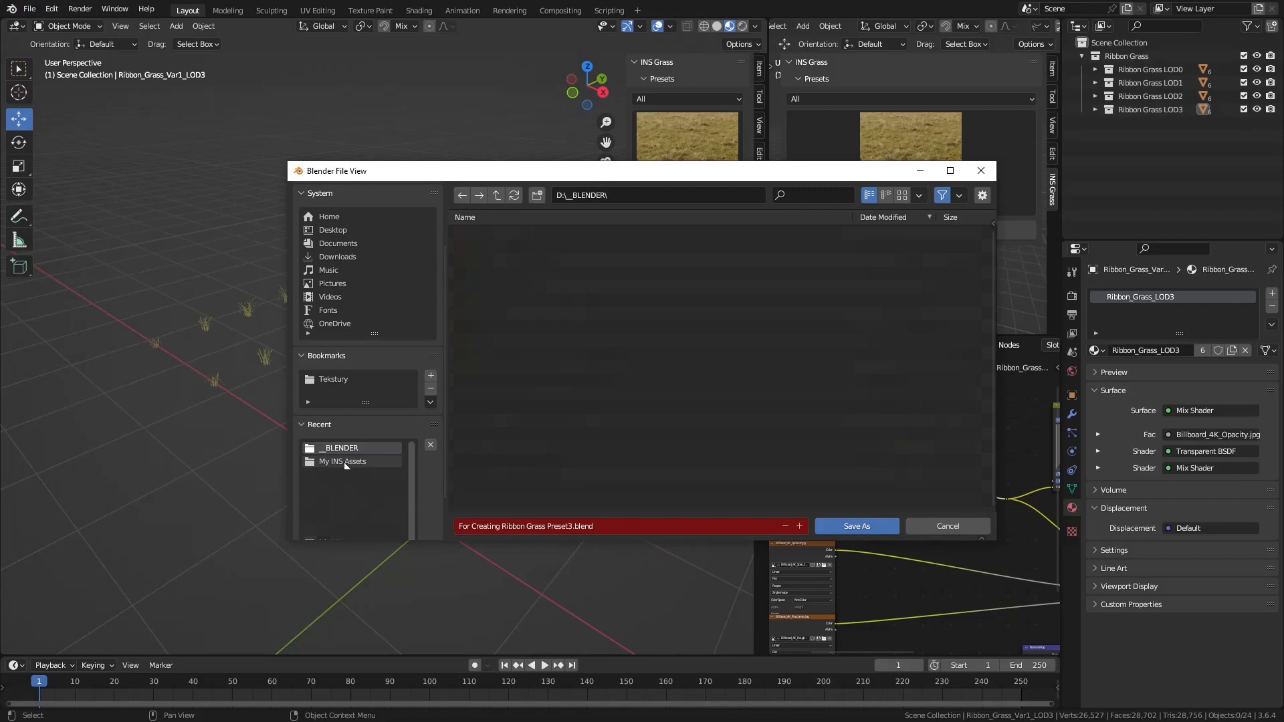
left_click(344, 463)
left_click(622, 525)
type("Ribbon Grass")
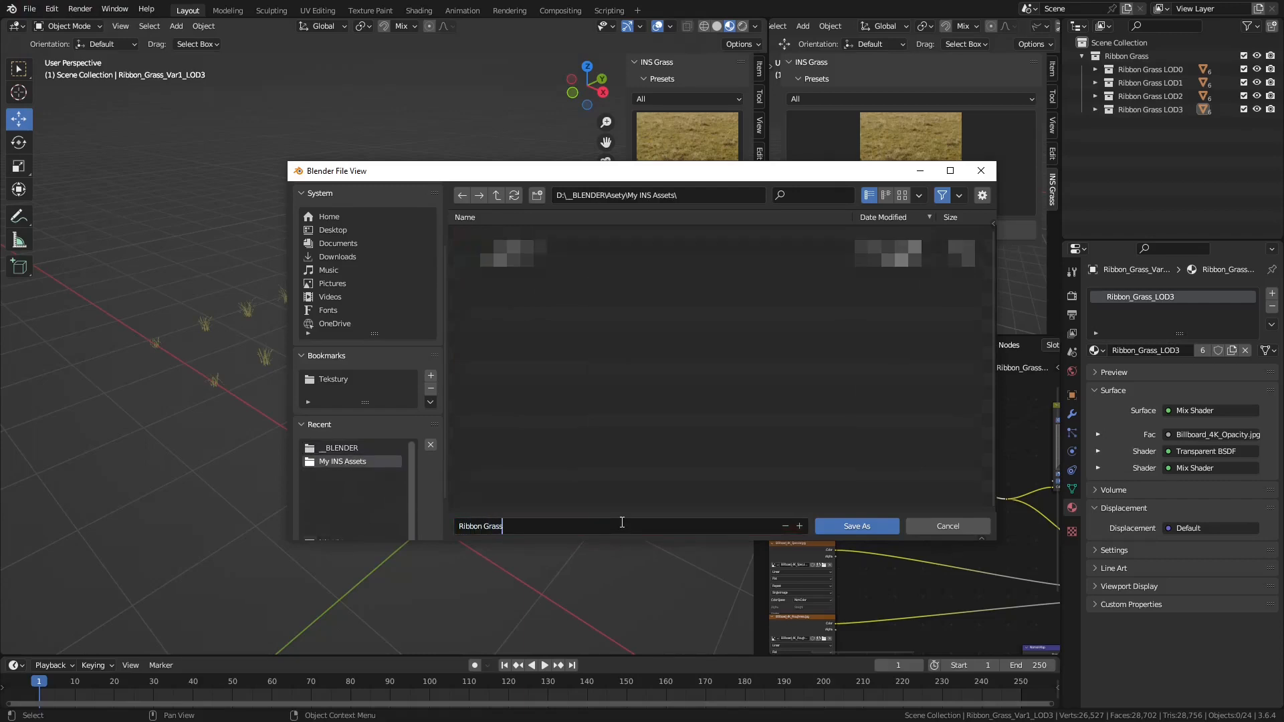
left_click(869, 524)
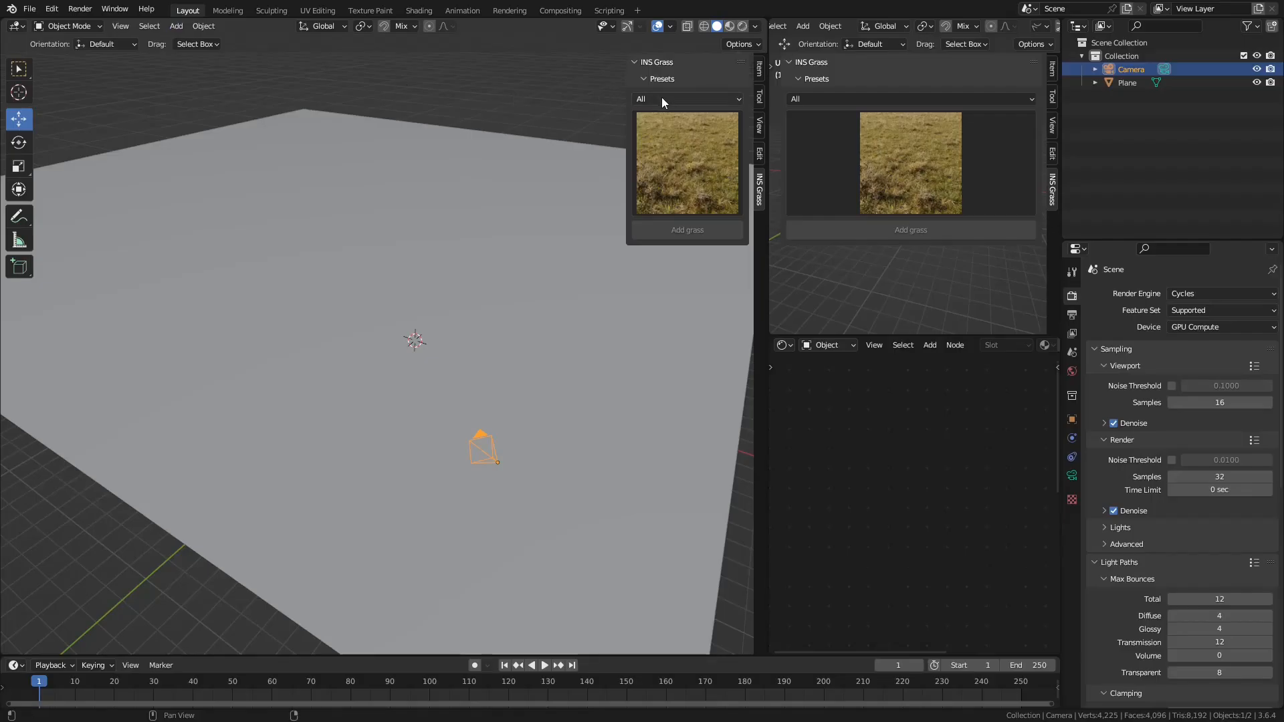
Add the saved Ribbon Grass preset from INS Grass to the ground plane.
left_click(662, 99)
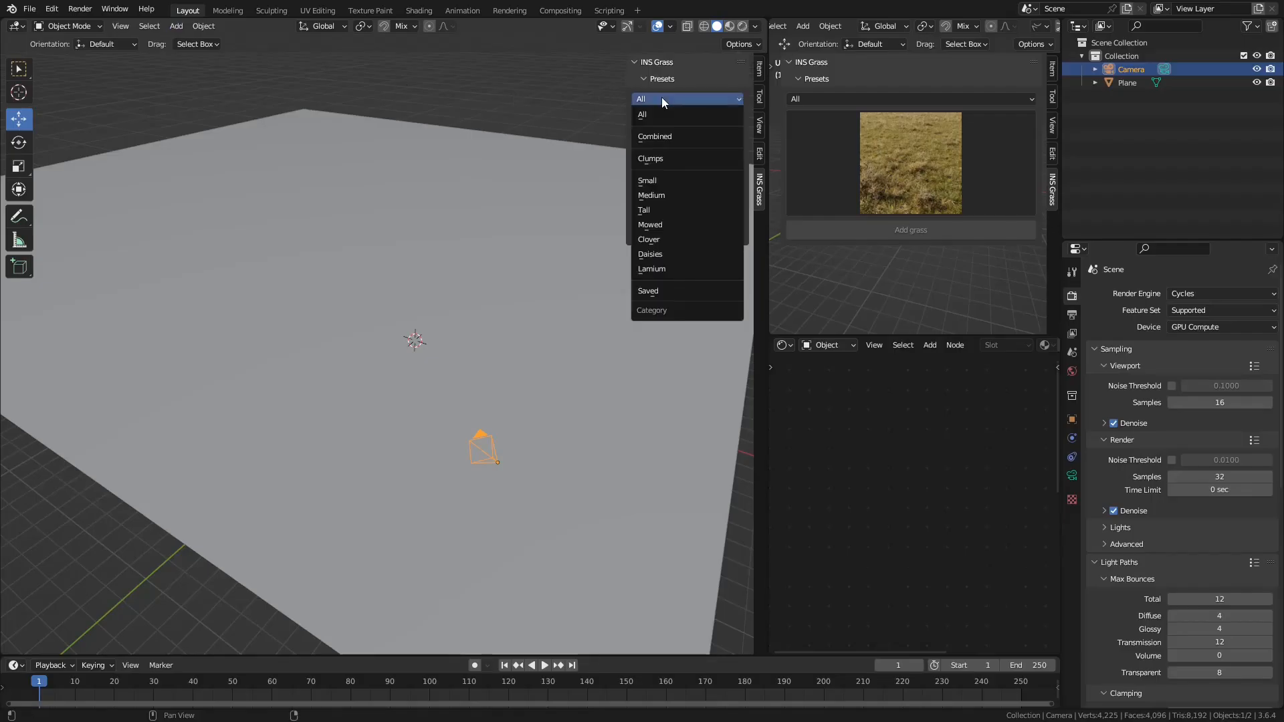
left_click(665, 291)
left_click(672, 166)
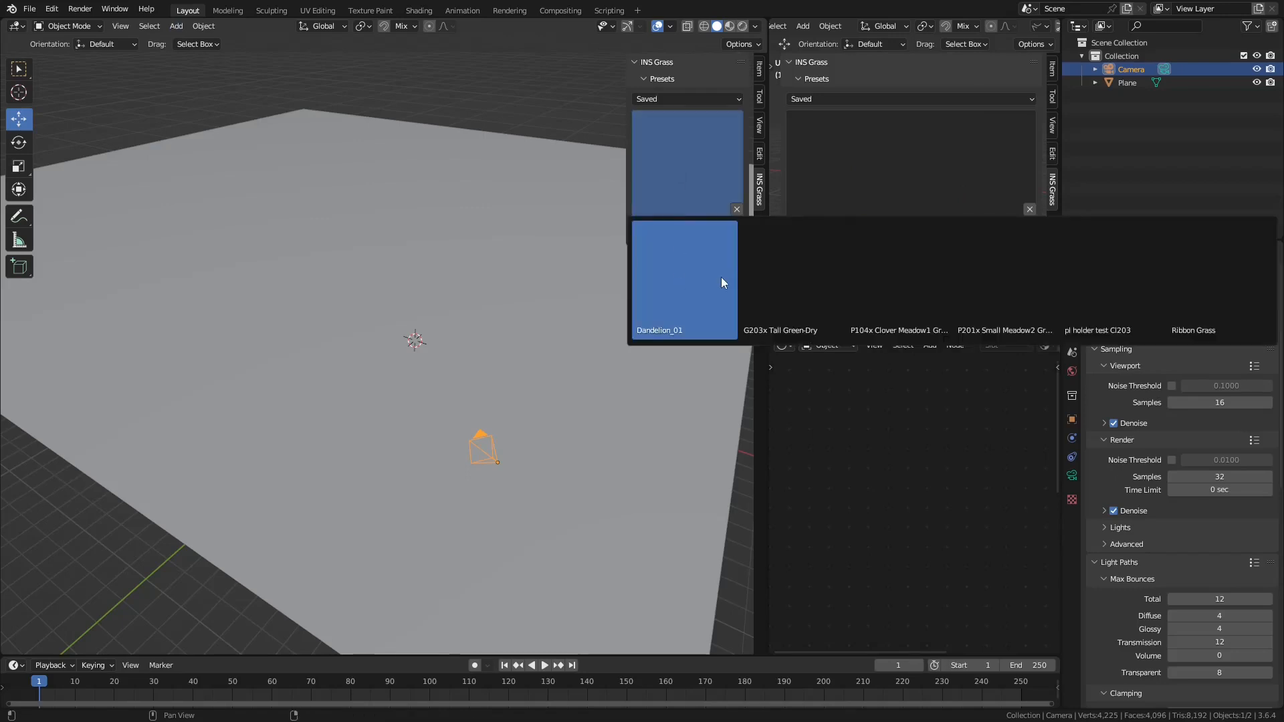
left_click(1217, 275)
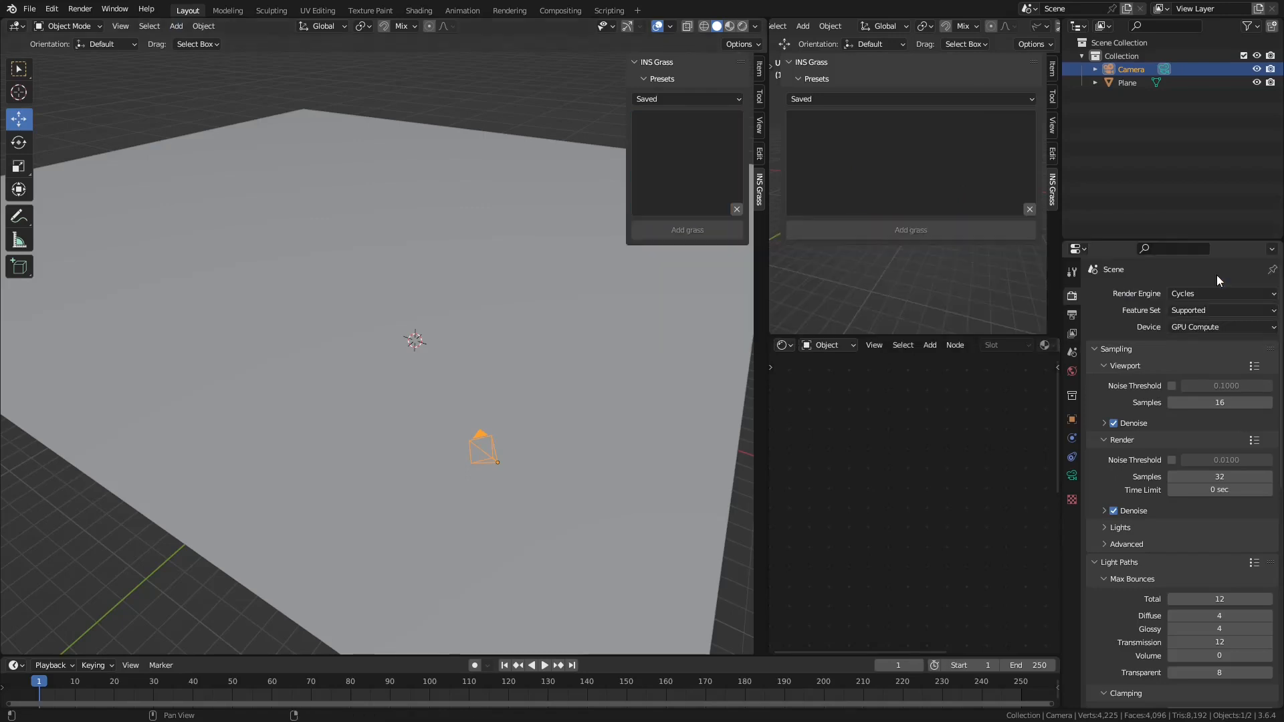
left_click(492, 296)
left_click(701, 229)
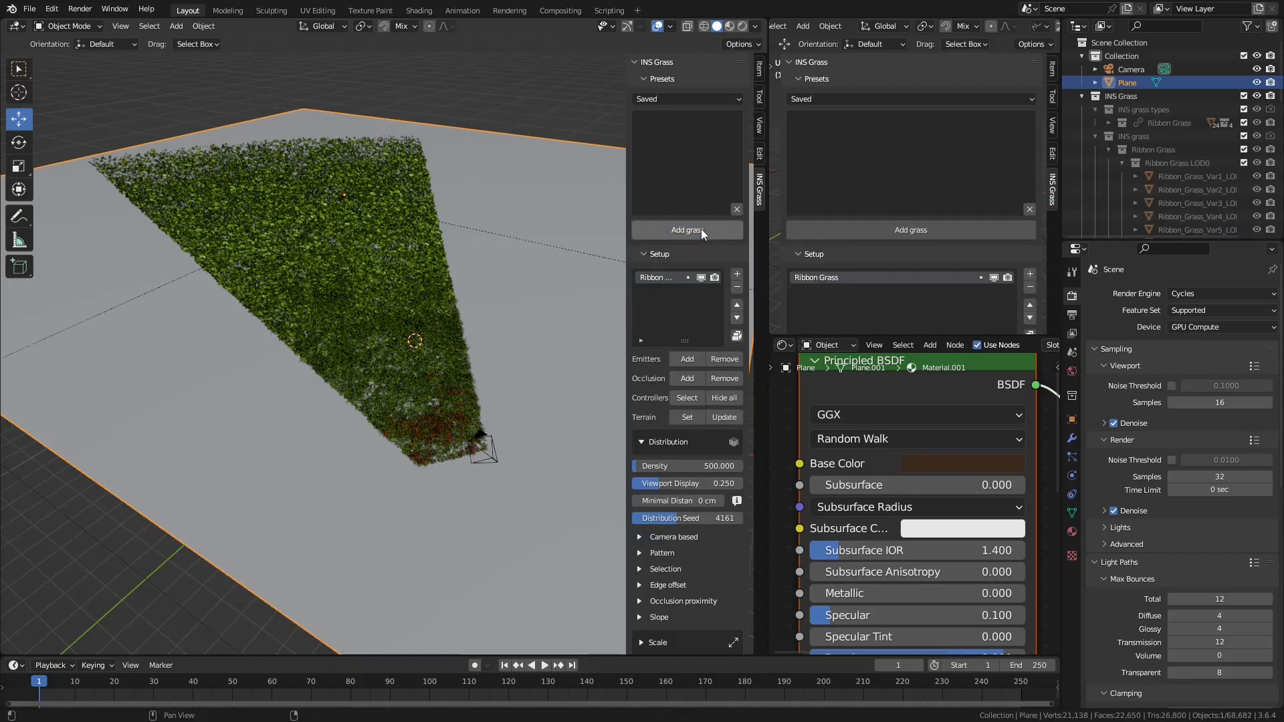
Show the grass through the camera in Rendered shading and set the transparent light bounces to 32.
key("KP_0")
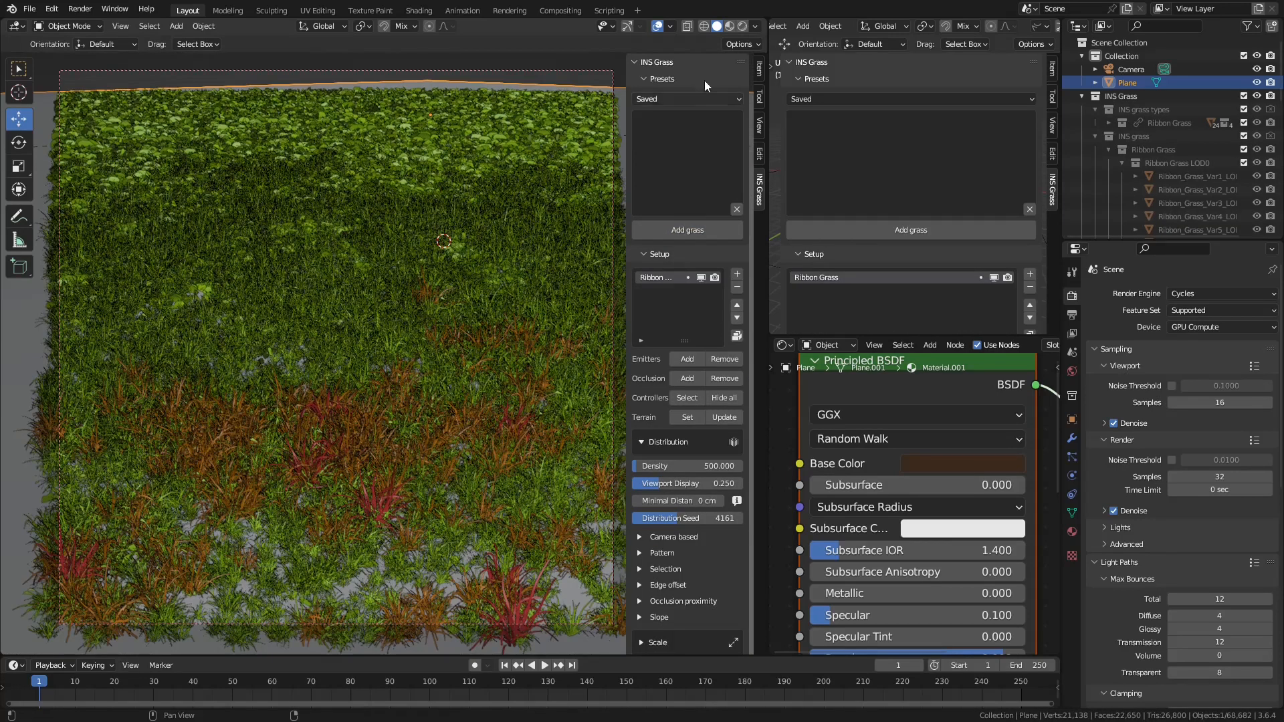
left_click(742, 25)
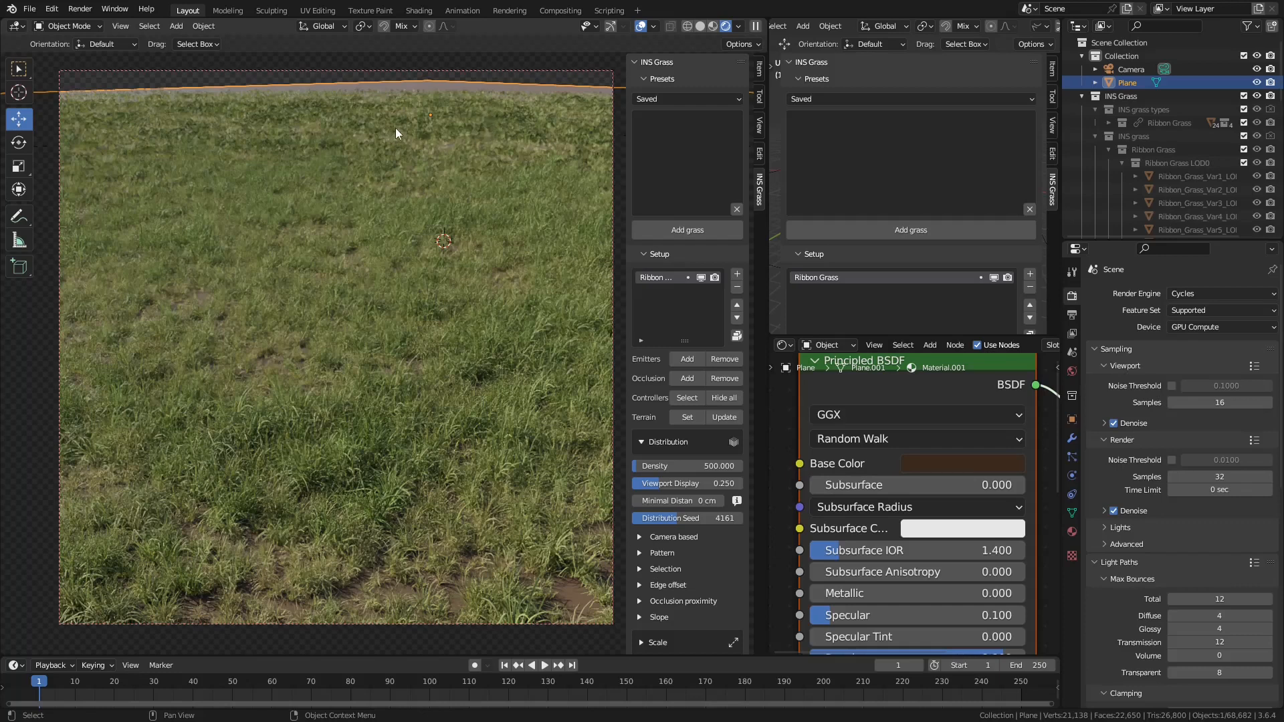
left_click(1218, 672)
type("32")
key("Return")
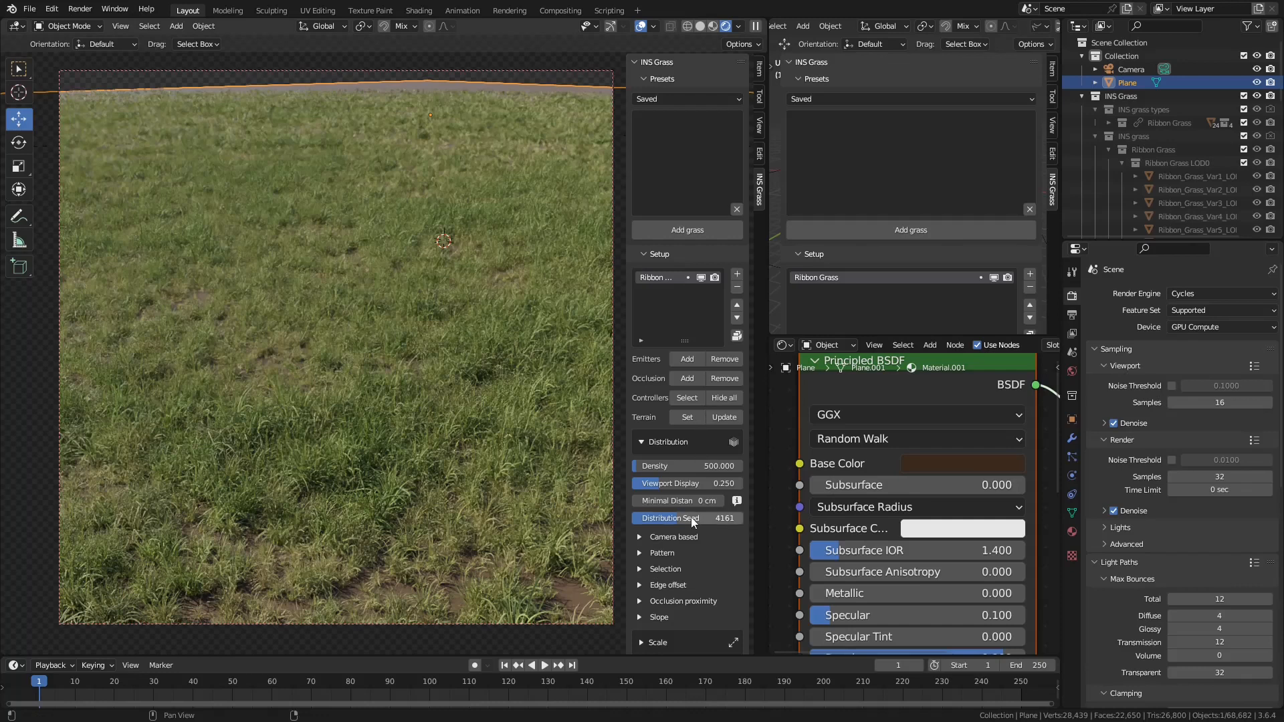
Raise the Ribbon Grass colour Dryness to about 0.744 in the main colour settings.
scroll(692, 516, "down", 5)
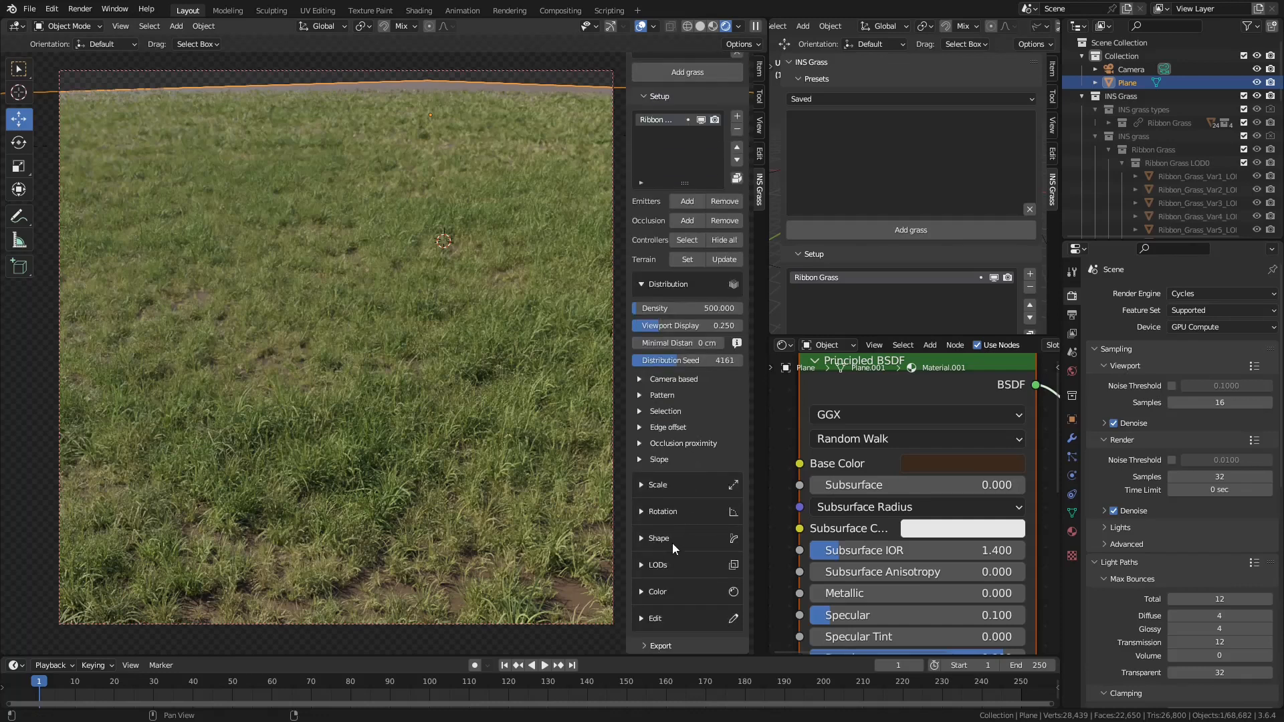
left_click(643, 590)
scroll(663, 575, "down", 5)
scroll(663, 575, "down", 5)
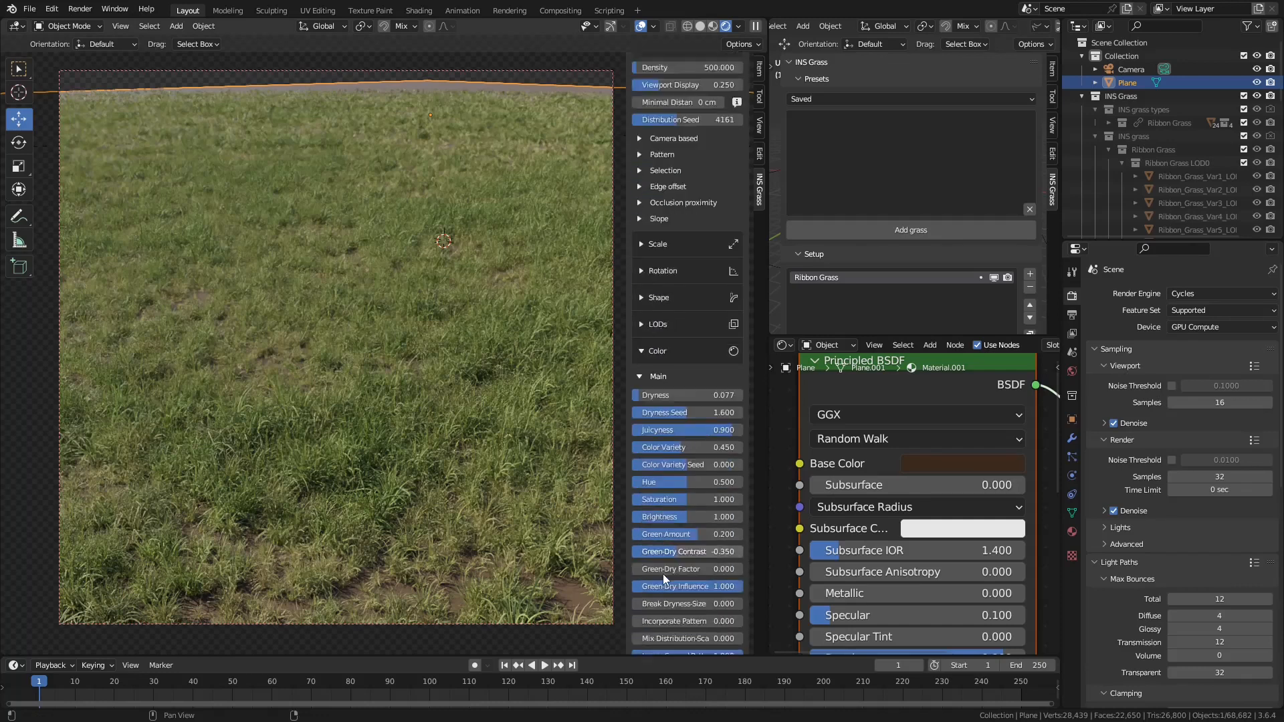
left_click_drag(643, 342, 714, 341)
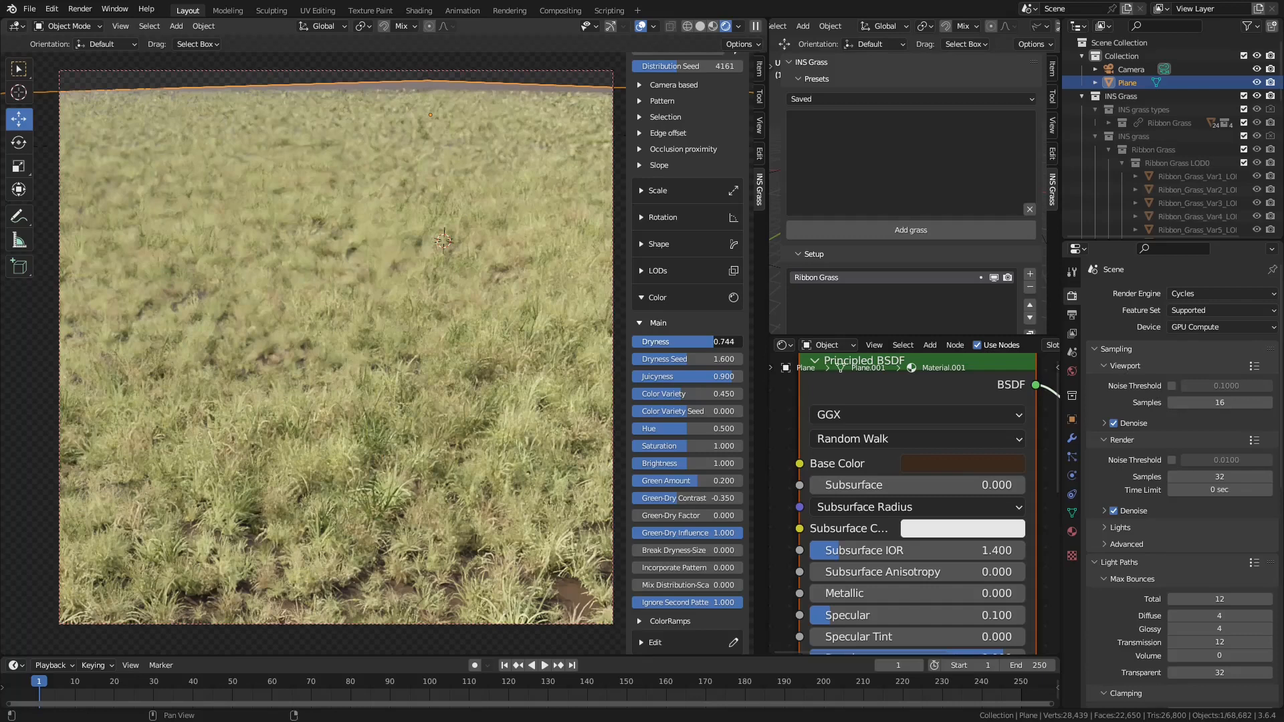
Cancel the Dryness change and try a blue colour for stop 1 of the Green-Dry colour ramp, undoing it again.
key("Escape")
scroll(675, 548, "down", 1)
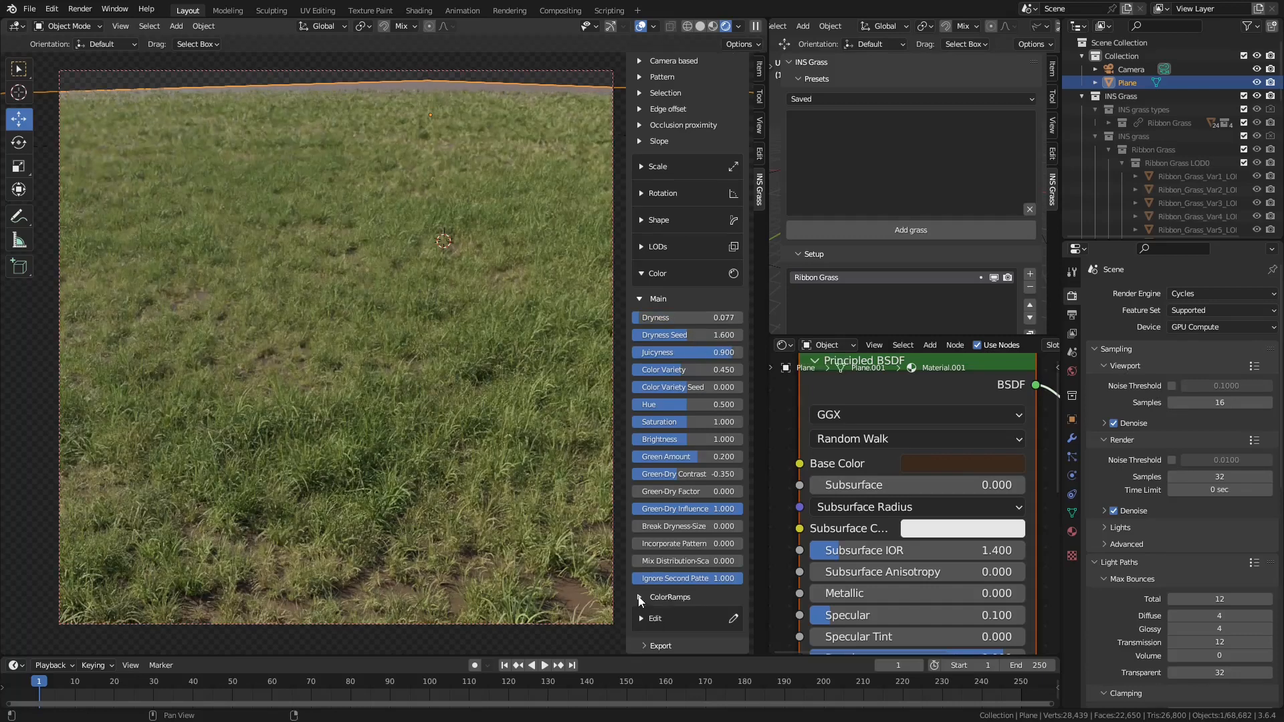
left_click(640, 597)
scroll(684, 583, "down", 10)
left_click(688, 585)
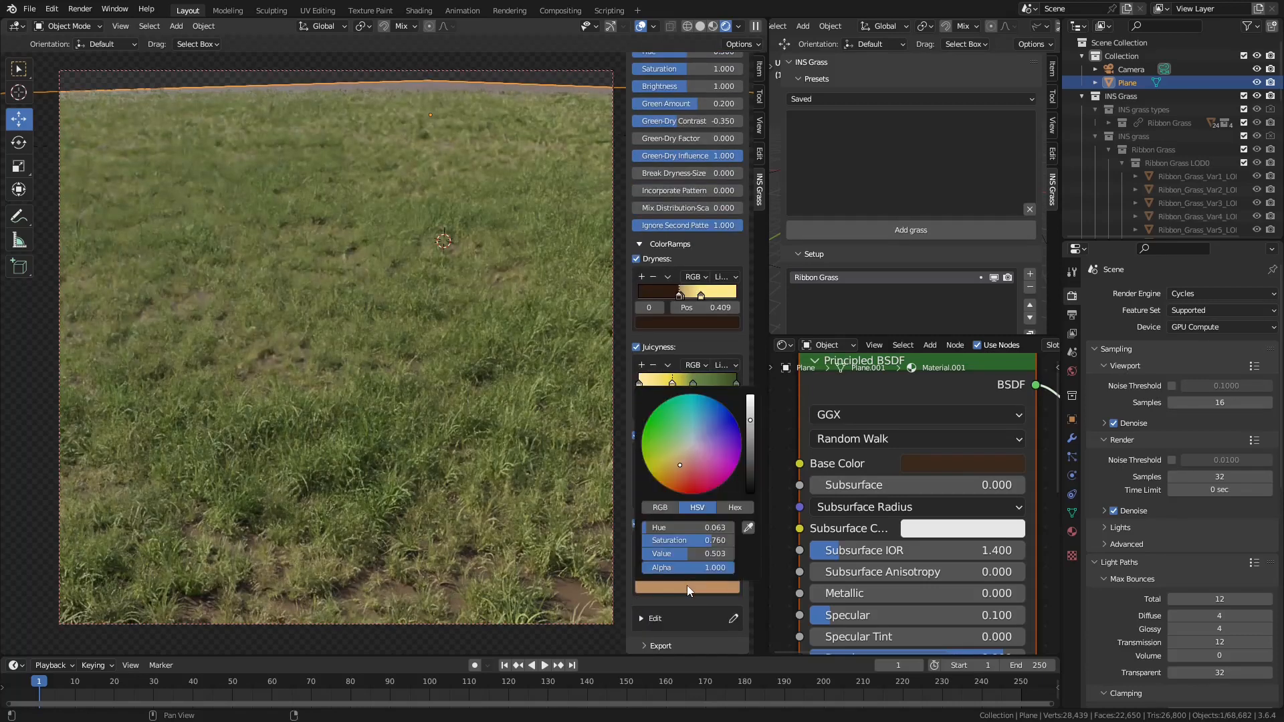
left_click(723, 416)
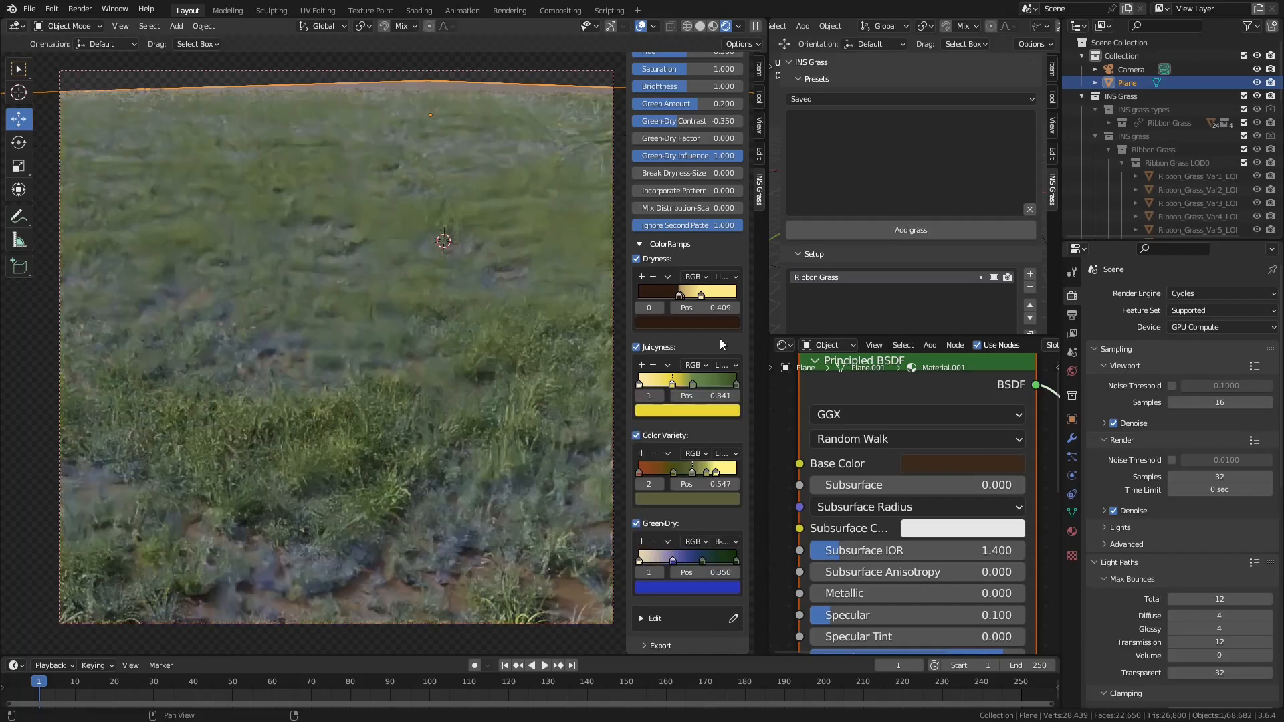
key("ctrl+z")
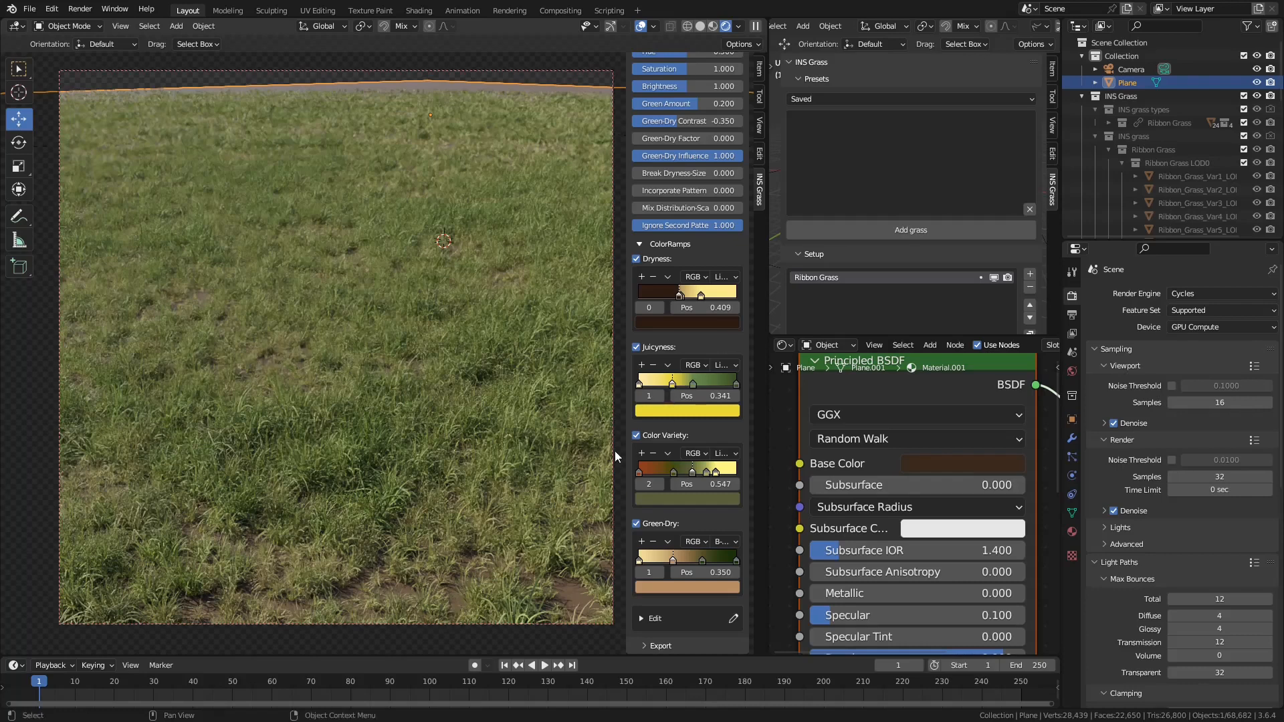
Set the Ribbon Grass Viewport Display to 0.5 in the distribution settings.
scroll(921, 289, "down", 8)
scroll(923, 289, "down", 1)
double_click(953, 244)
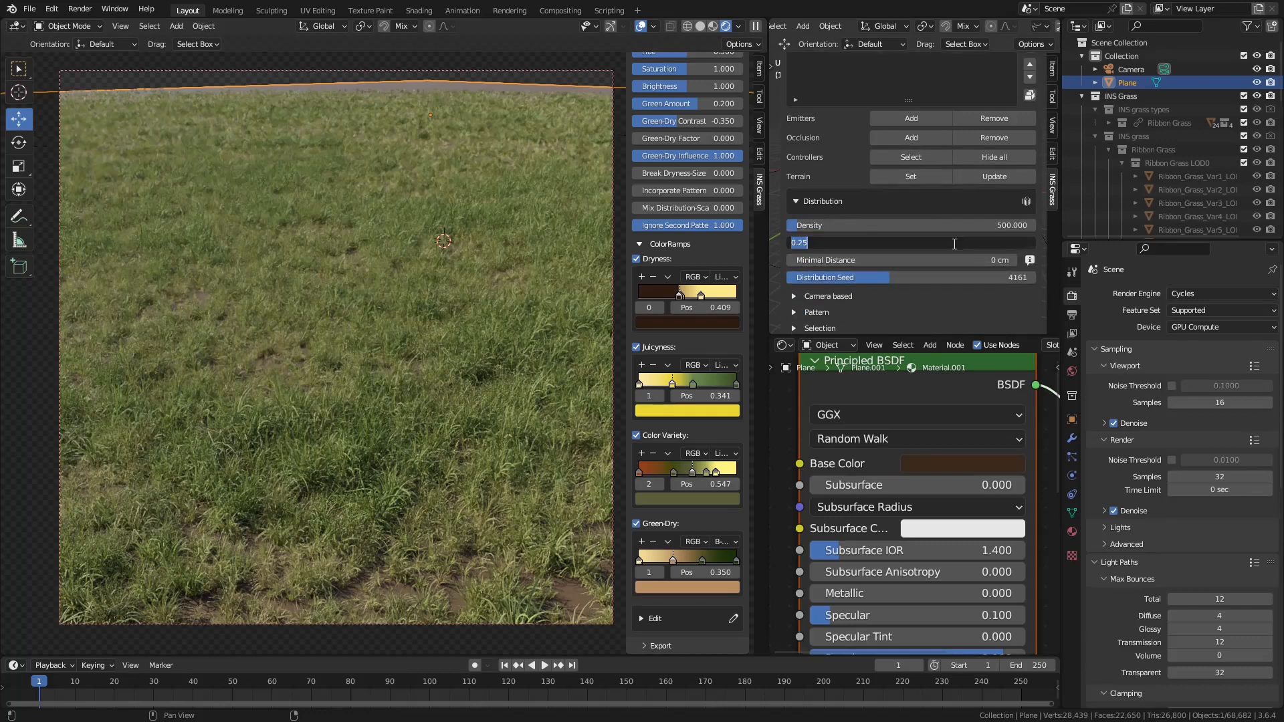
type("0.5")
key("Return")
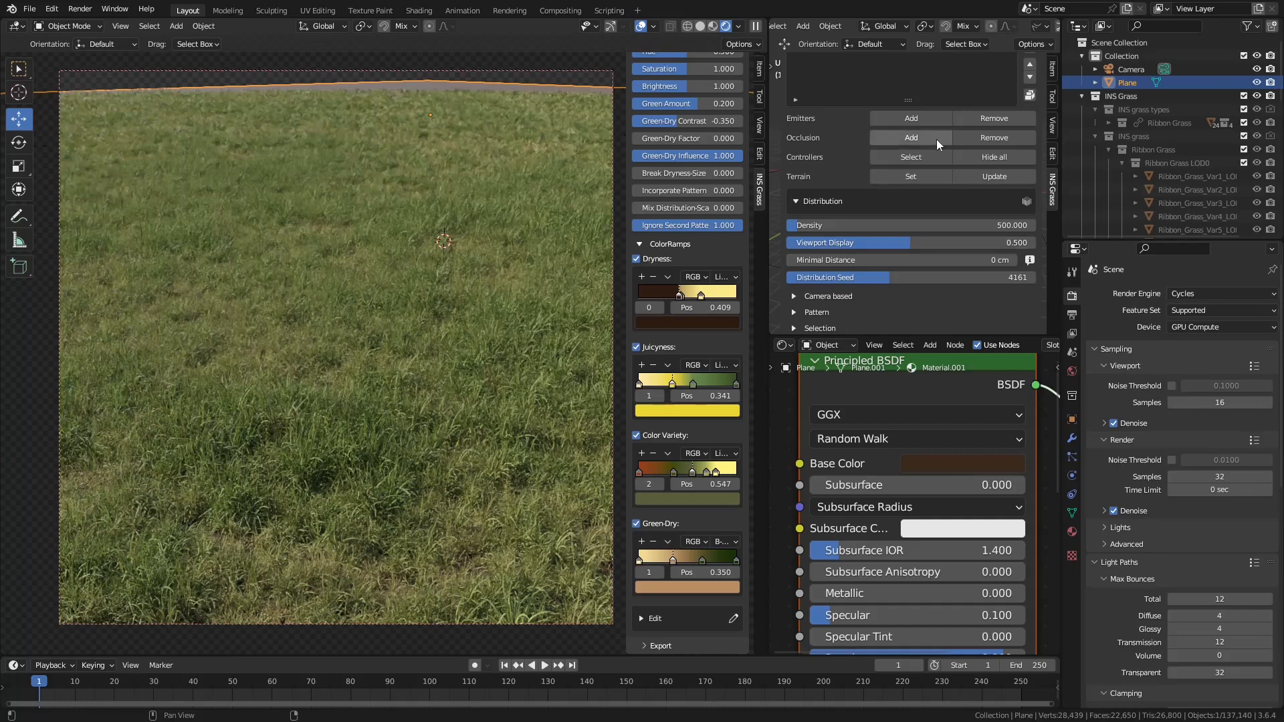
Switch the camera view to Solid shading and set the Ribbon Grass distribution to Viewport Display 0.01 and Density 250.
scroll(936, 139, "up", 10)
scroll(843, 25, "left", 5)
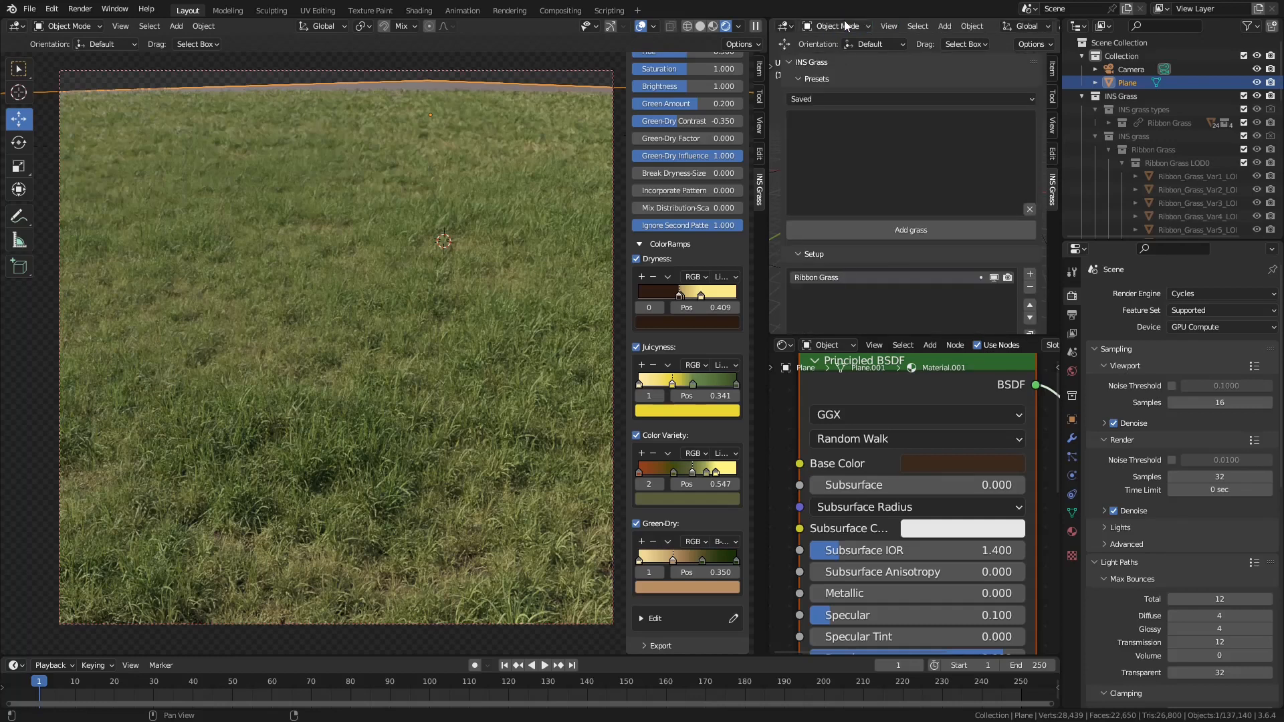
scroll(672, 202, "up", 10)
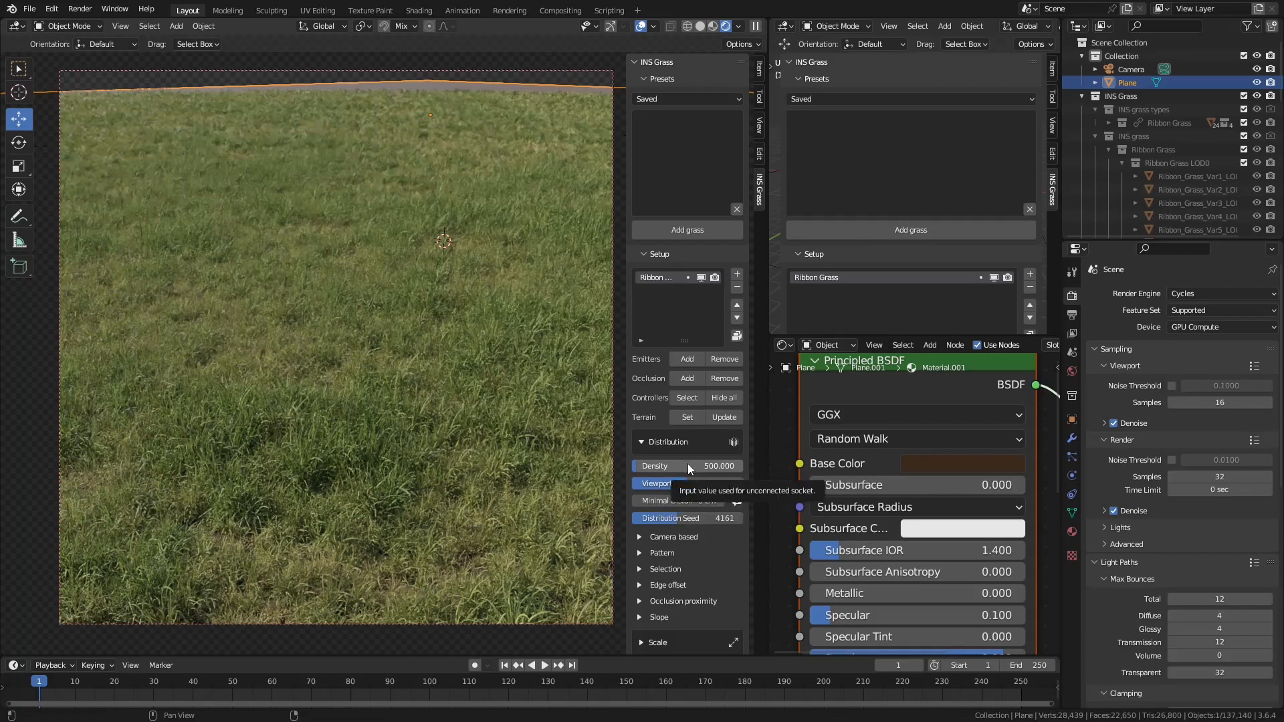
left_click(700, 26)
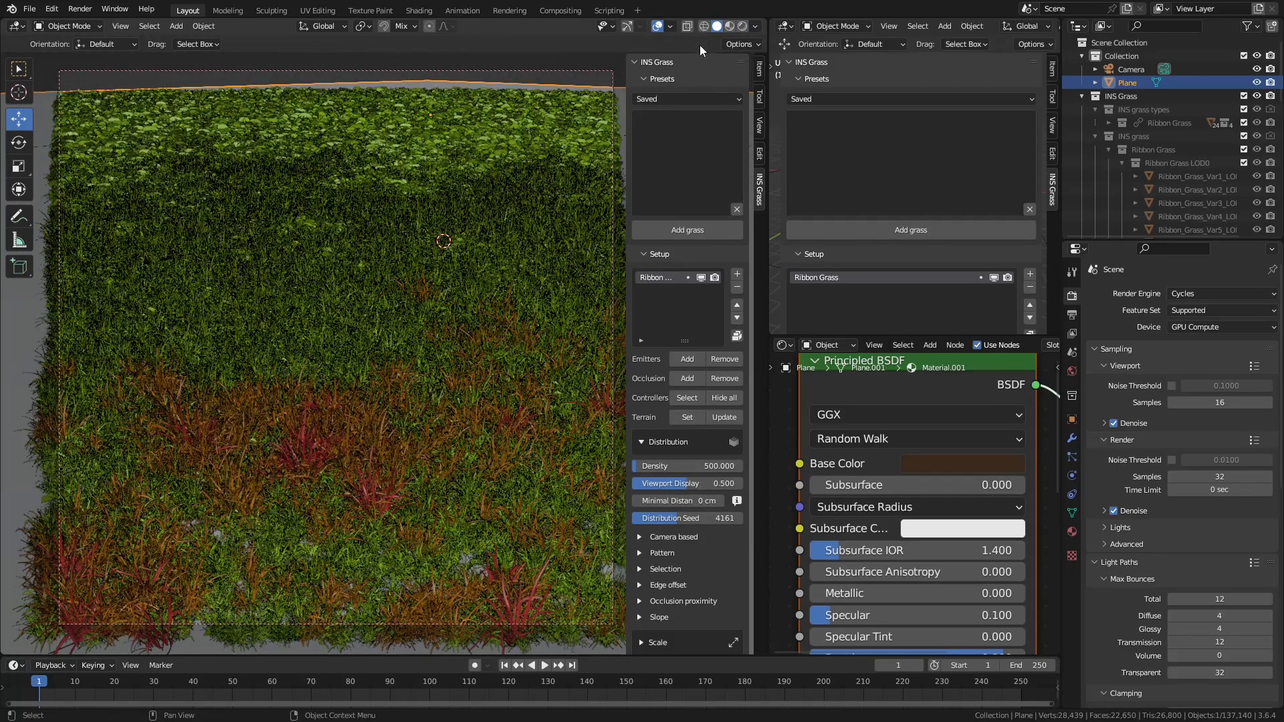
left_click(700, 484)
type("0.01")
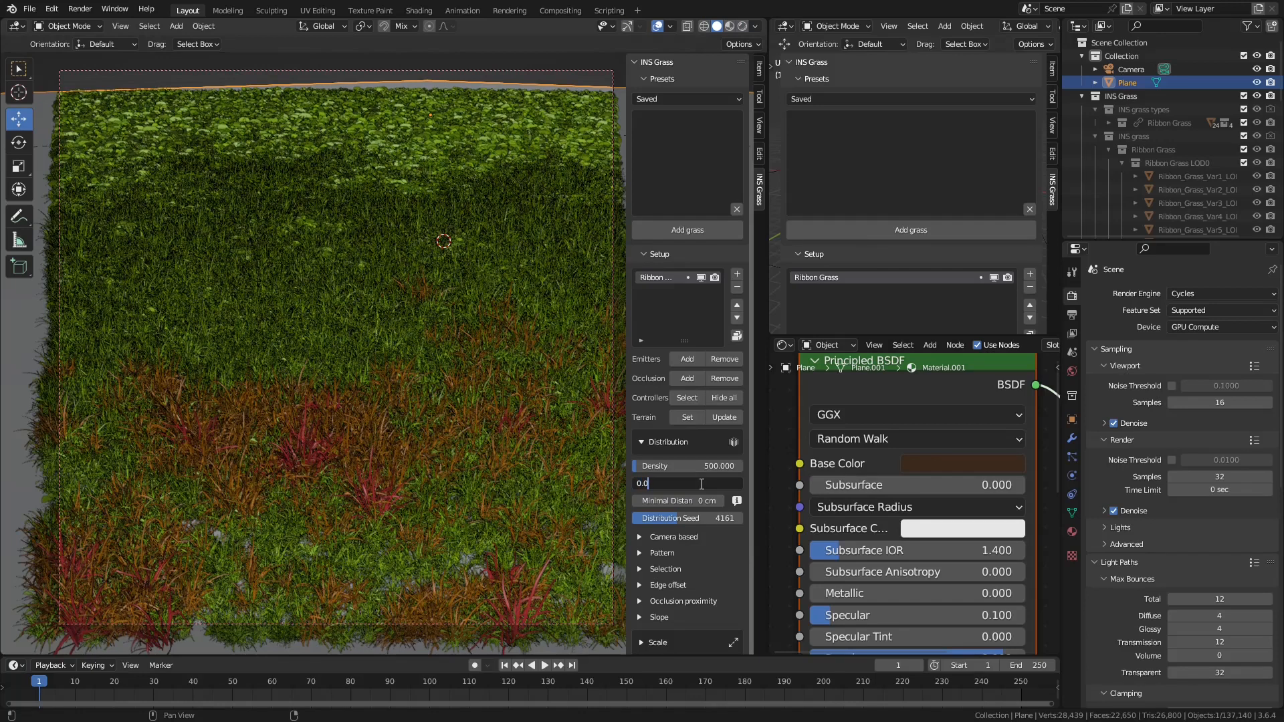
key("Return")
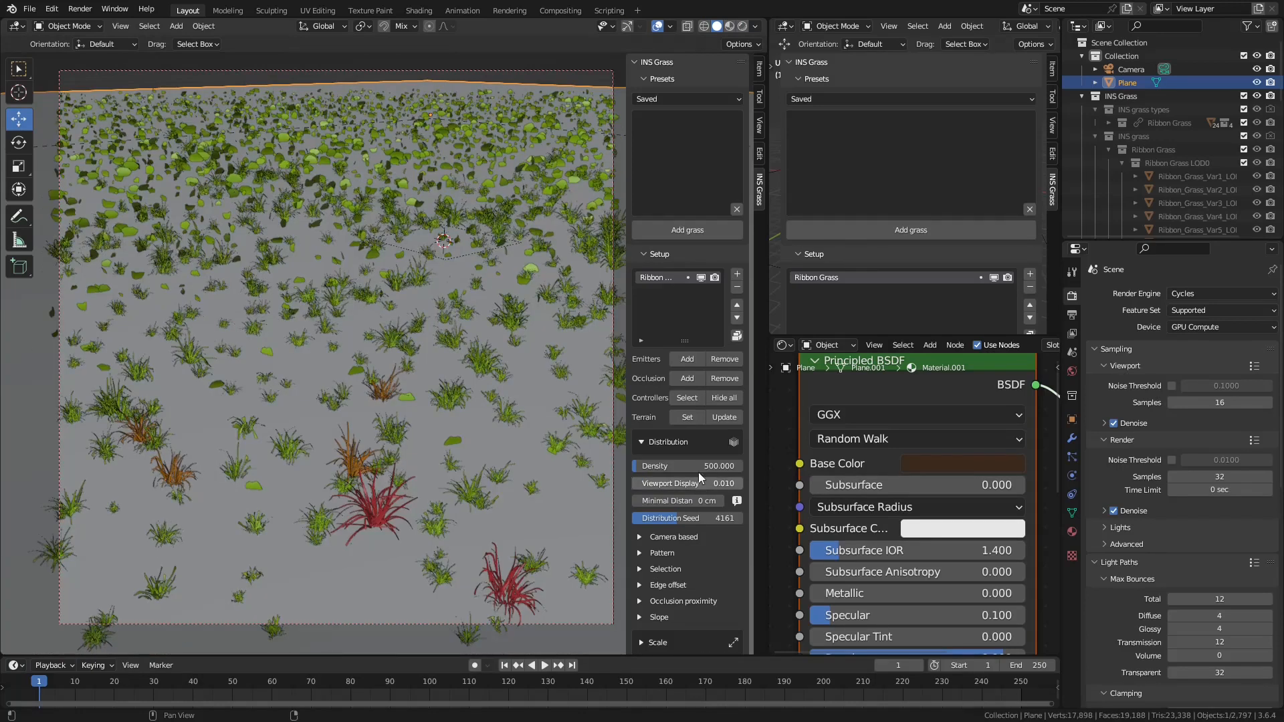
left_click(698, 465)
type("250")
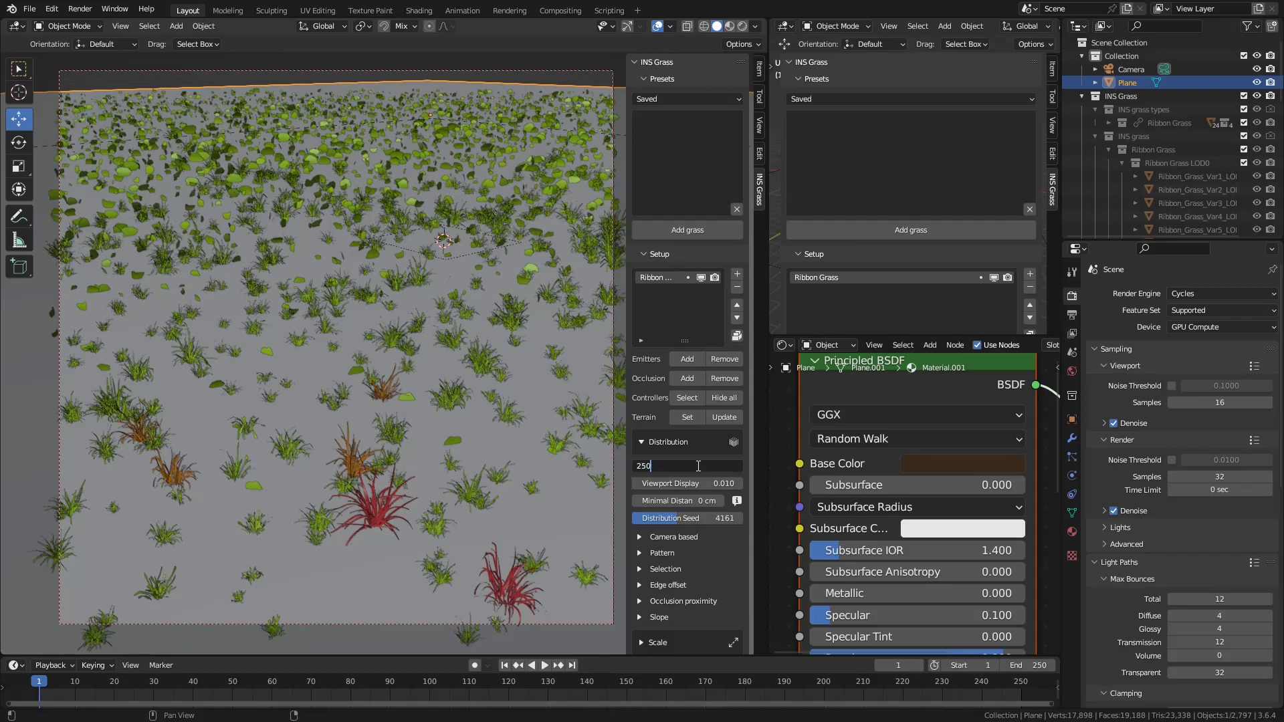
key("Return")
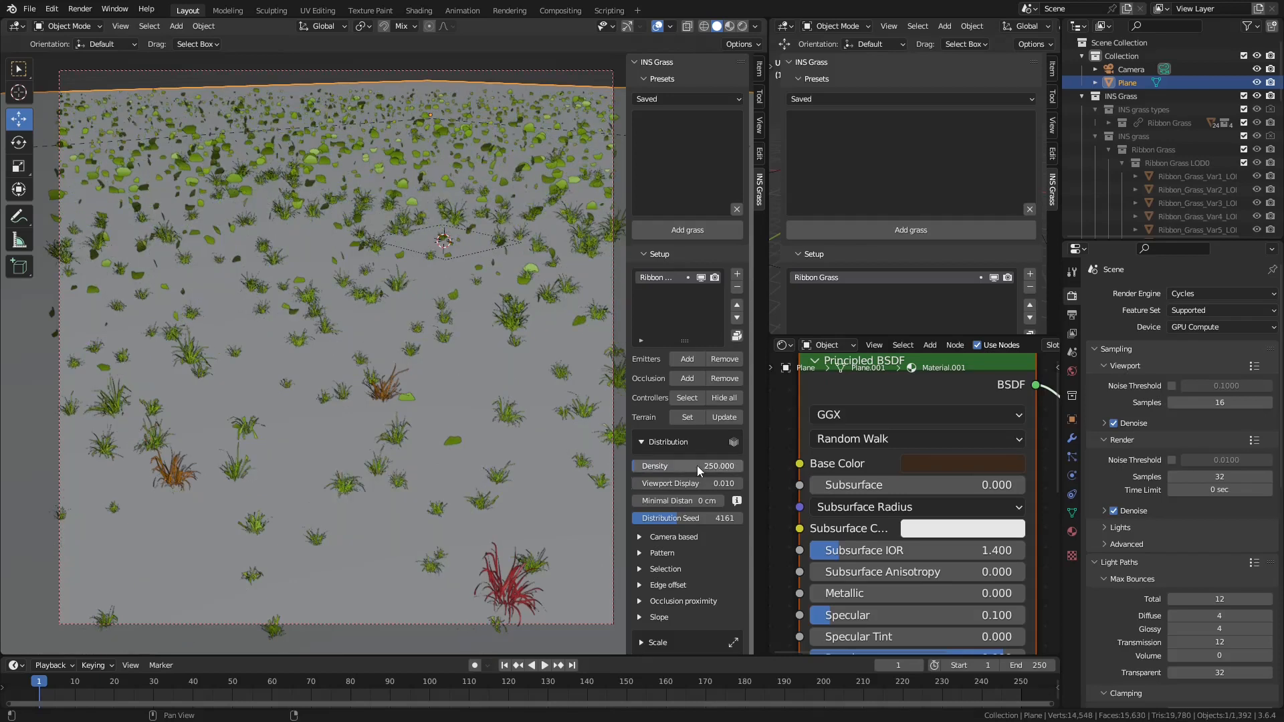
Save the adjusted grass as the Ribbon Grass preset, overwriting the existing one.
left_click(737, 335)
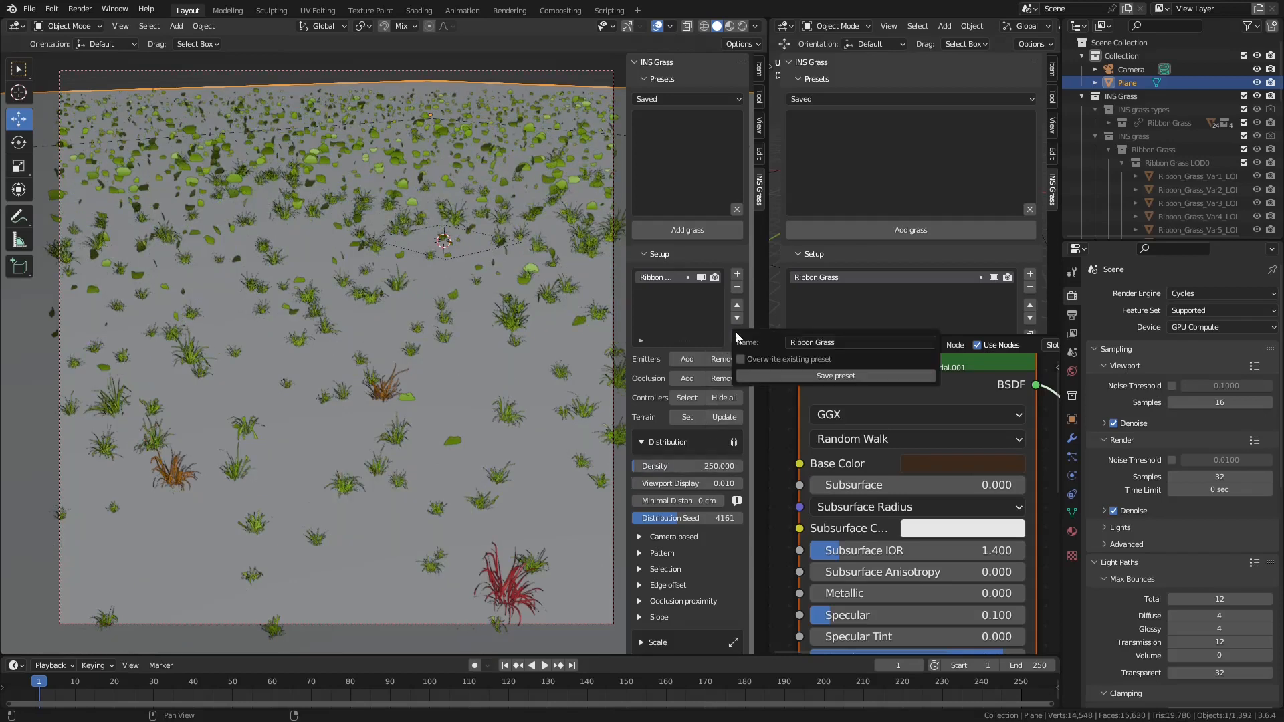
left_click(741, 360)
left_click(844, 378)
Start a new General file, replacing the current grass scene.
left_click(35, 9)
mouse_move(91, 24)
left_click(182, 24)
left_click(623, 179)
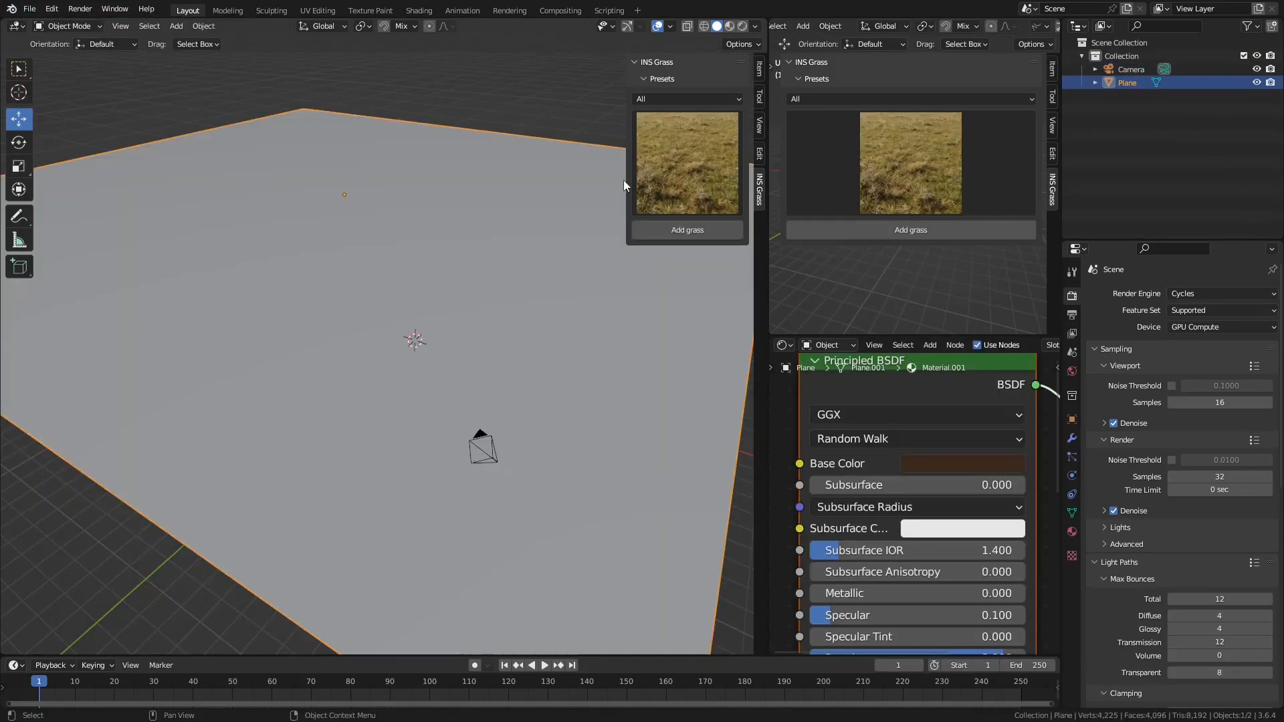
Add the saved Ribbon Grass preset to the ground plane and view it through the camera.
left_click(675, 99)
left_click(671, 290)
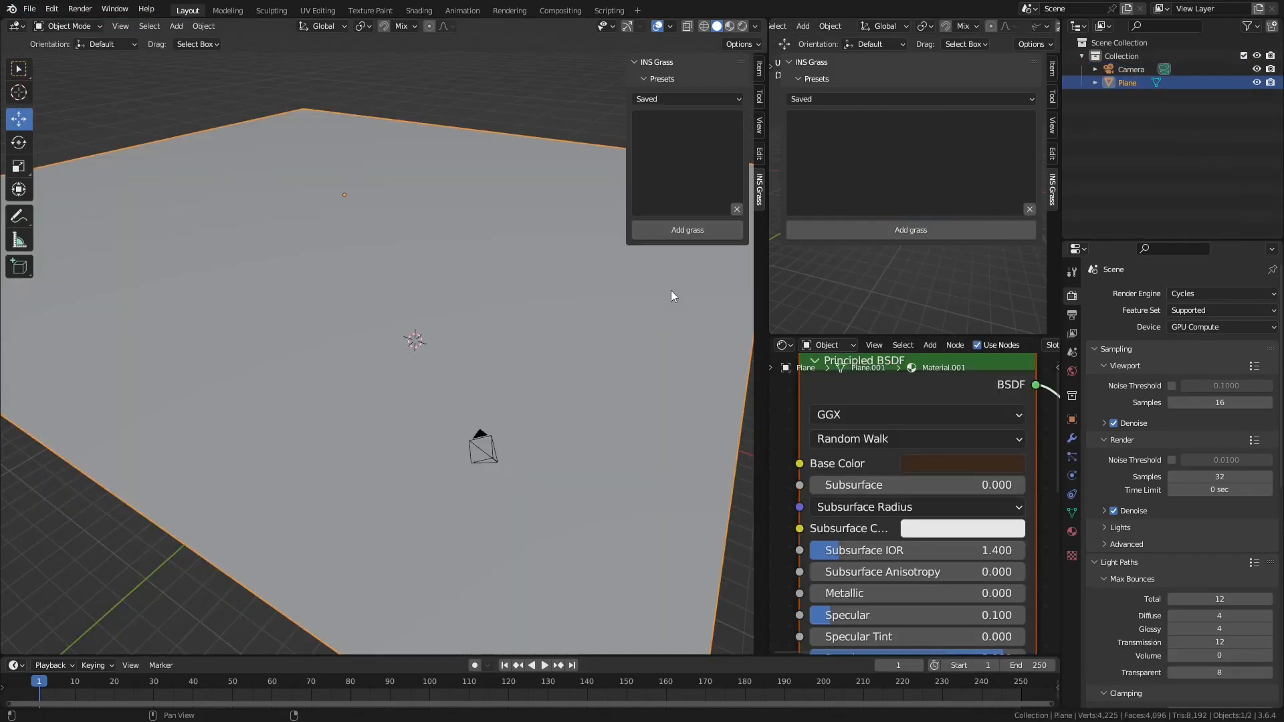
left_click(682, 182)
left_click(1208, 288)
left_click(682, 230)
key("KP_0")
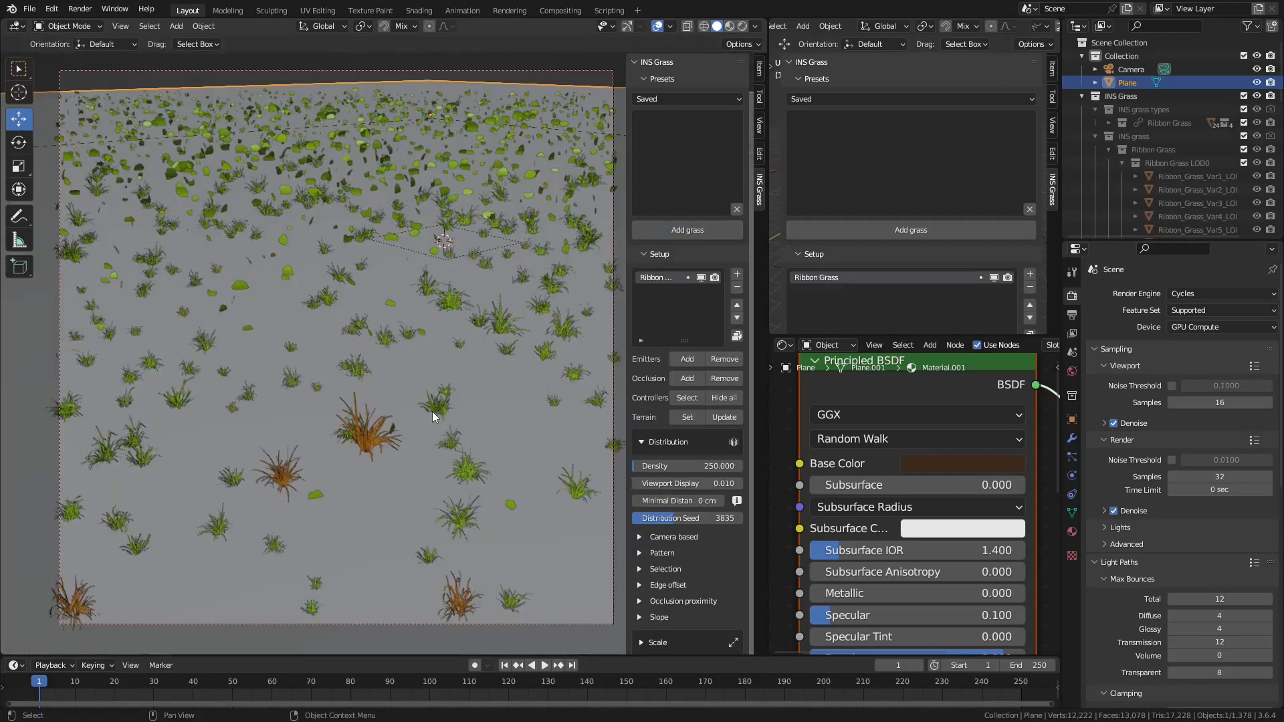
Open the picker of saved INS Grass presets.
left_click(700, 164)
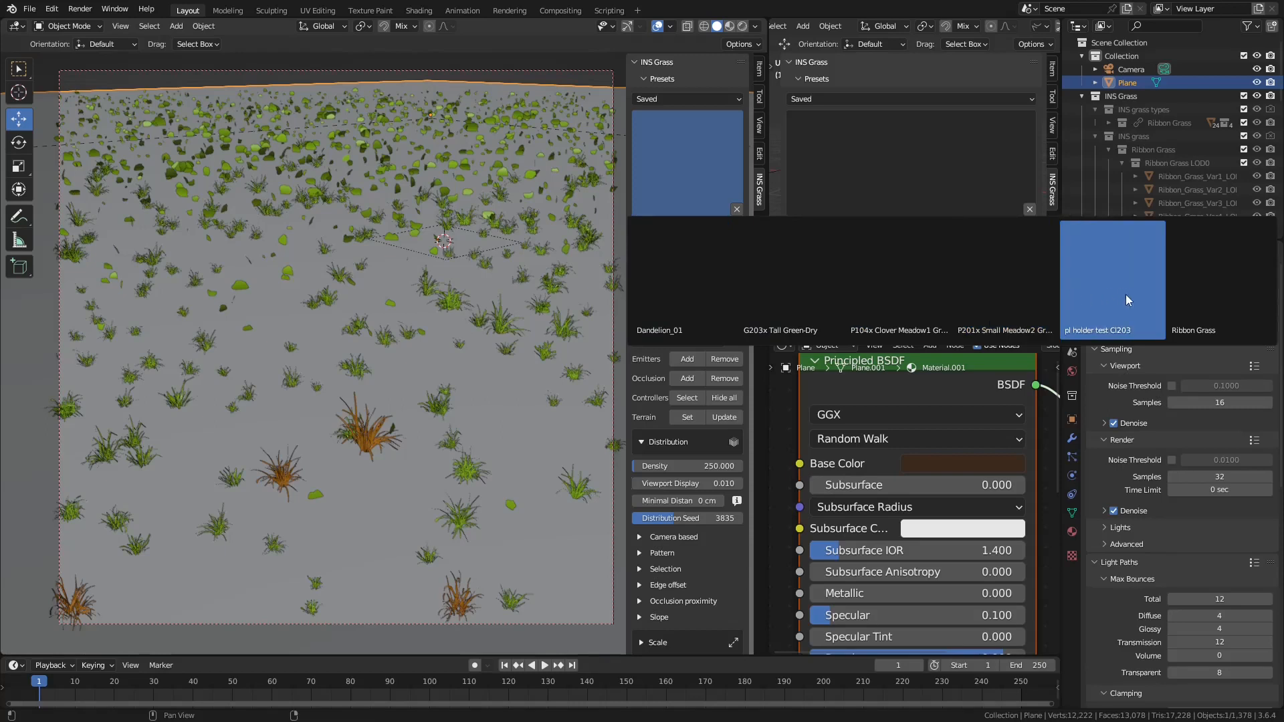